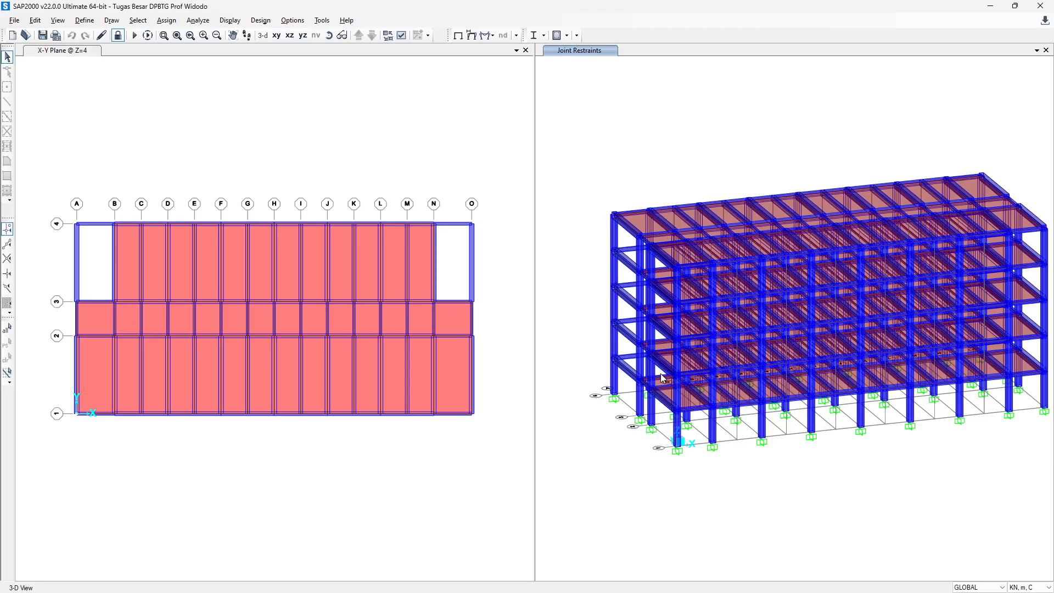
Step: Switch to Excel and examine the beam layout in the Tributary Area Portal Y sheet and the total weight table in Berat Portal Analisis Y
key(alt+Tab)
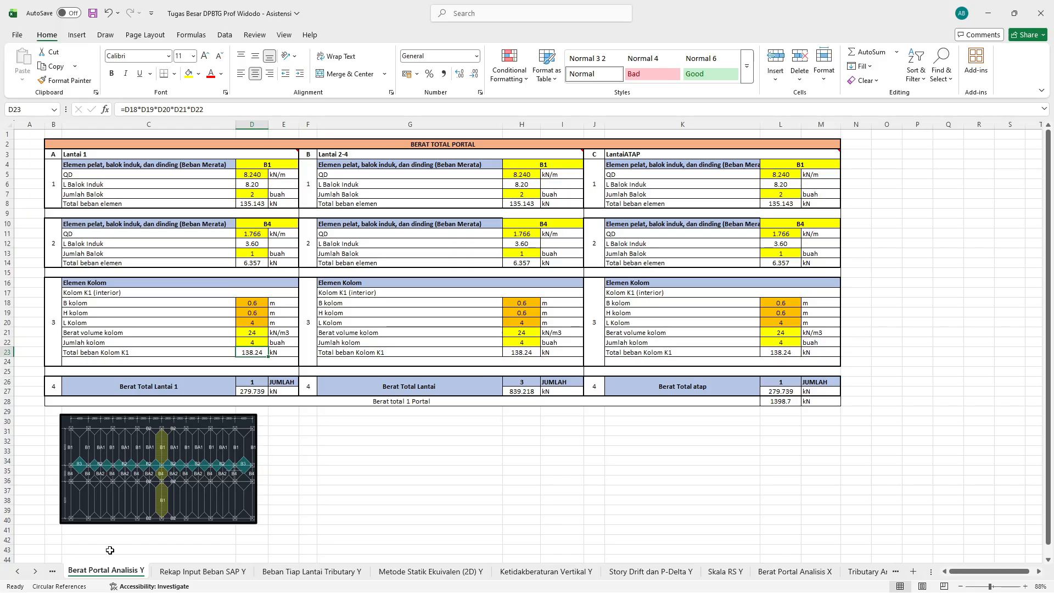
click(54, 572)
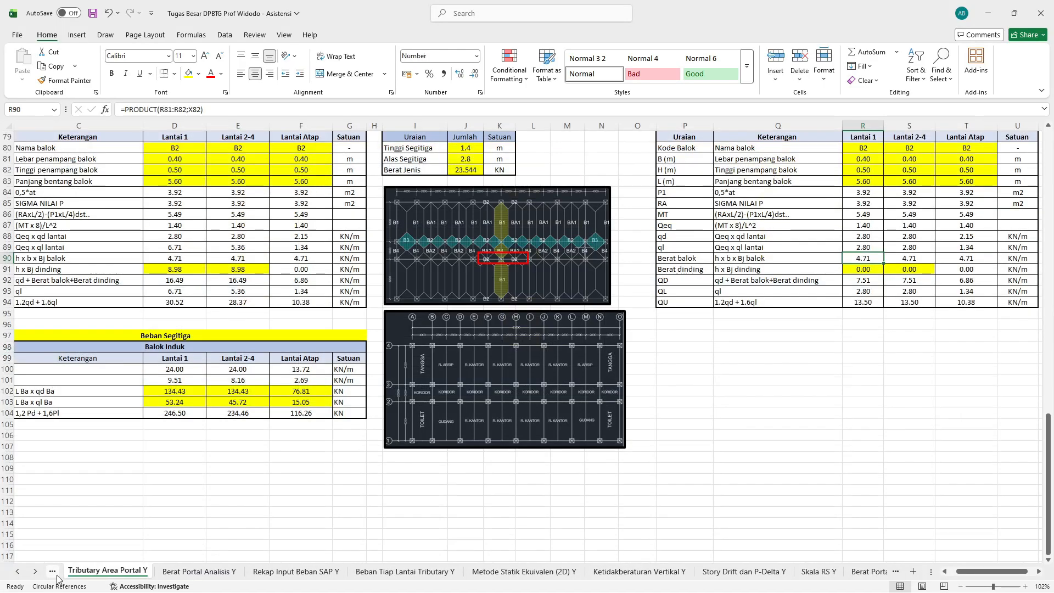
ctrl+scroll(548, 215, up, 1)
ctrl+scroll(548, 215, up, 4)
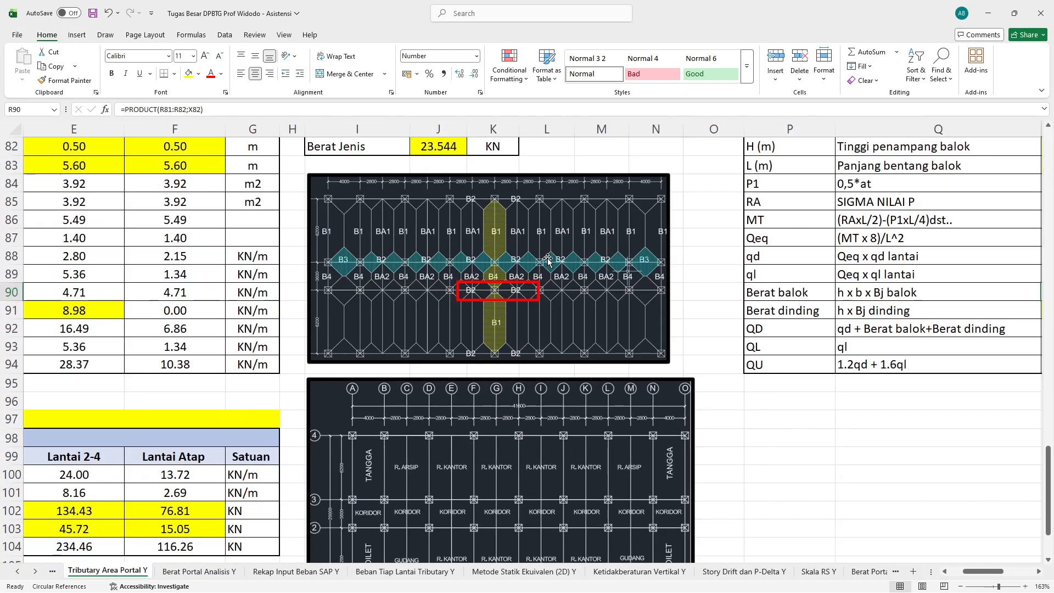
ctrl+scroll(506, 223, up, 1)
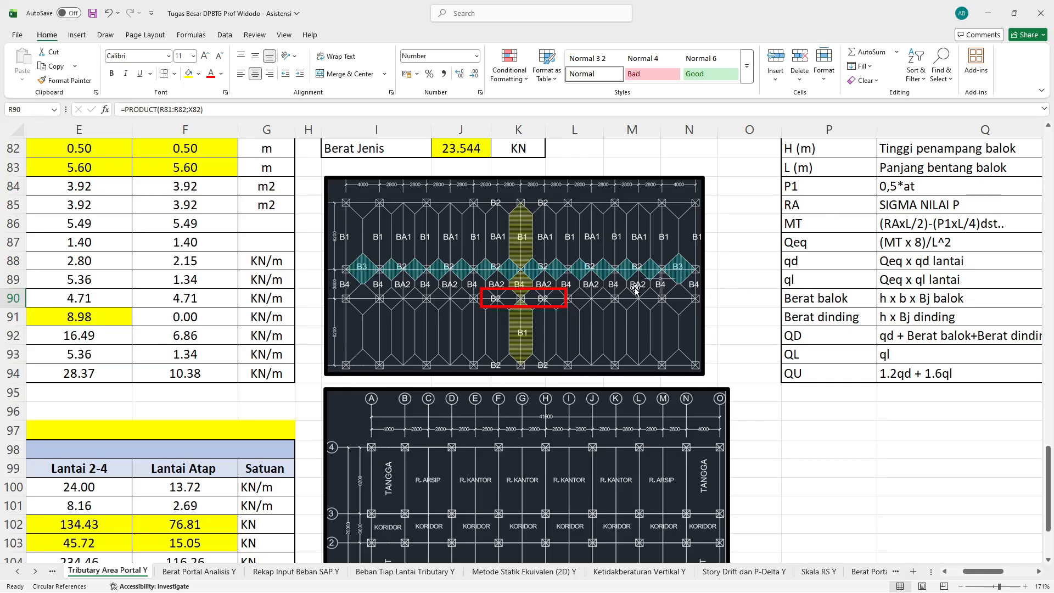
click(702, 334)
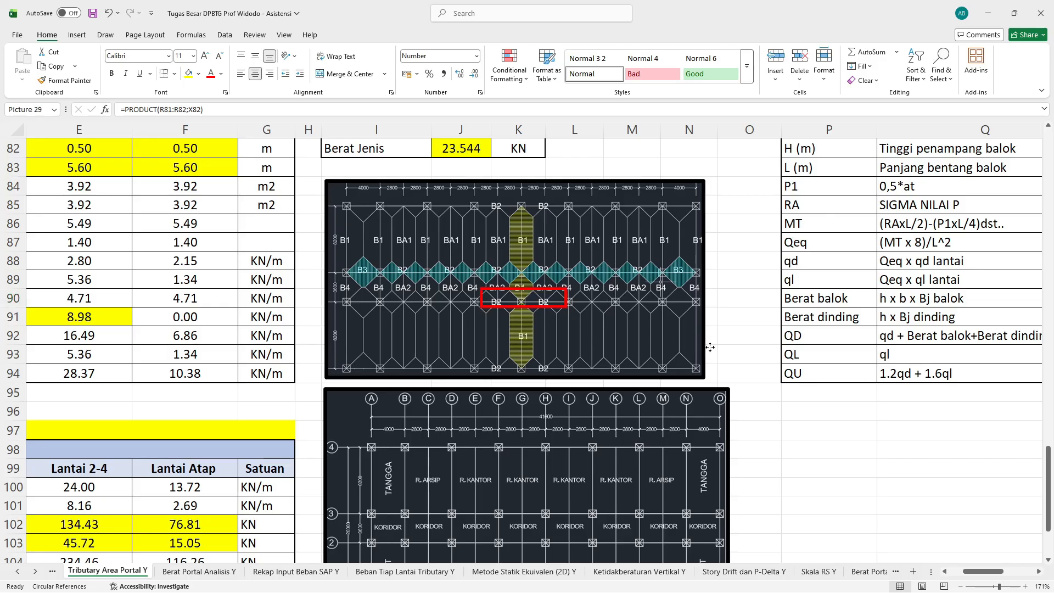
click(742, 311)
ctrl+scroll(741, 312, down, 5)
scroll(741, 311, up, 20)
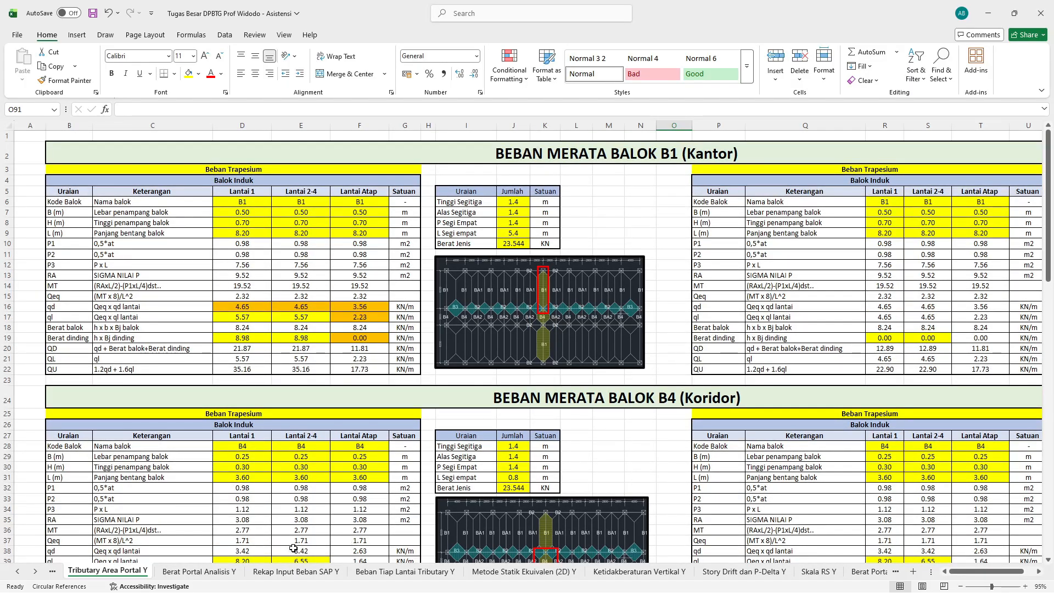
click(206, 573)
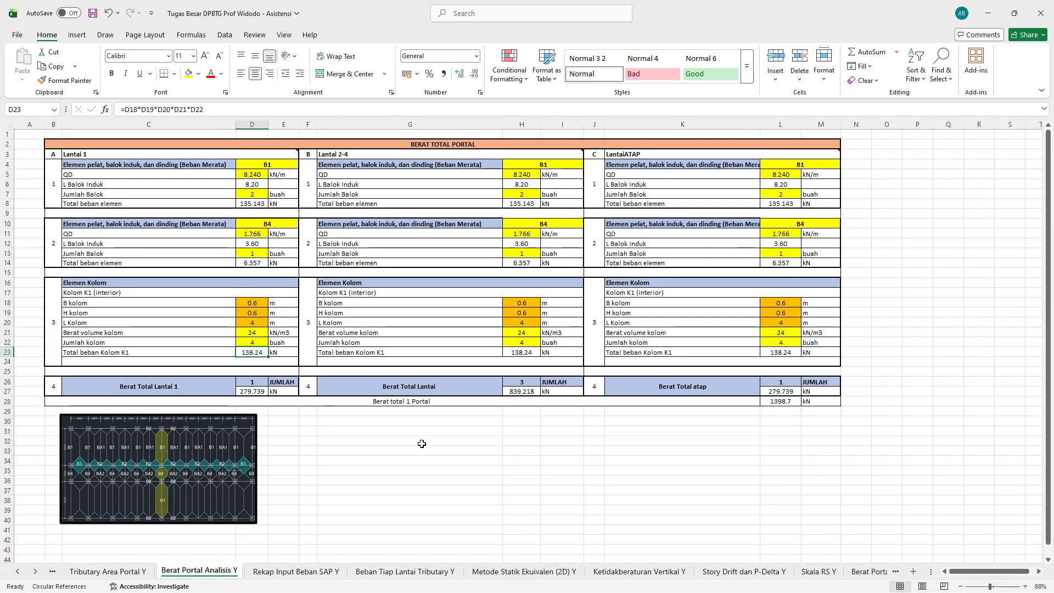
drag(468, 144, 427, 392)
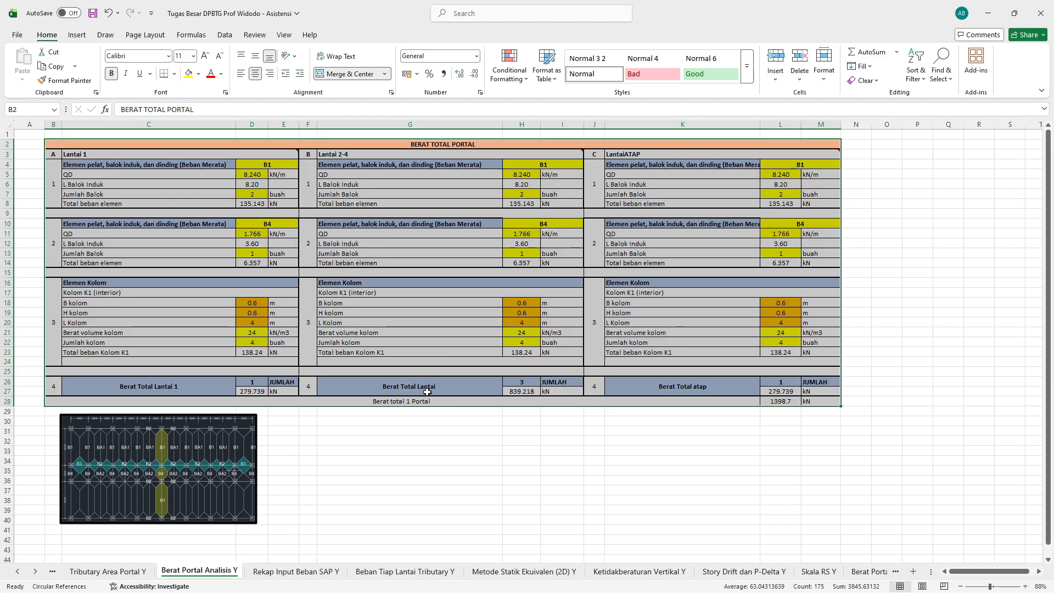
Step: Switch to SAP2000 and unlock the building model for editing
key(alt+Tab)
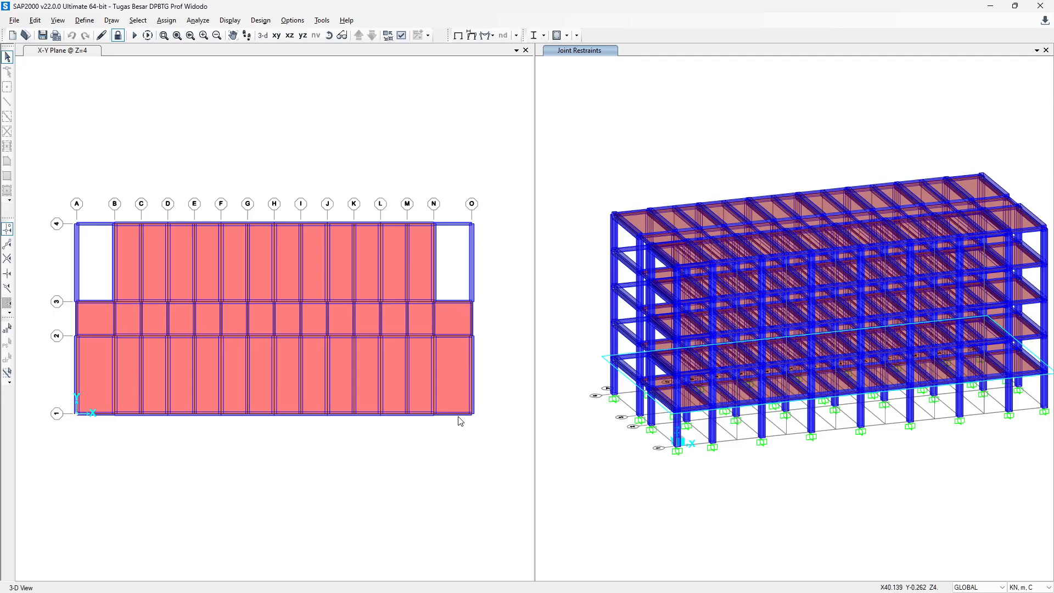
click(118, 37)
click(541, 344)
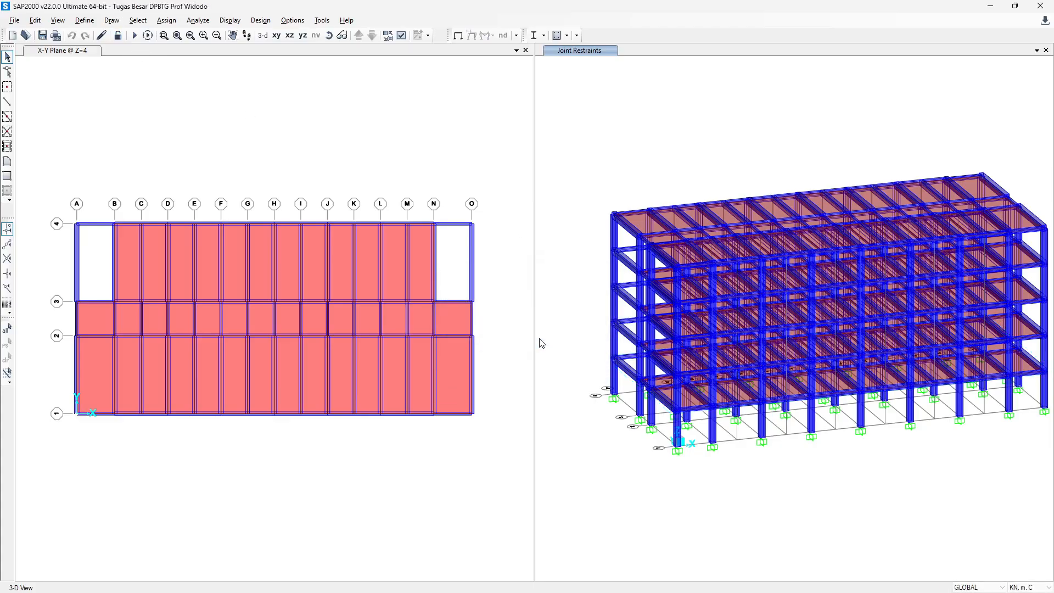
Step: Review the Berat Total Portal table in Excel and return to SAP2000
key(alt+Tab)
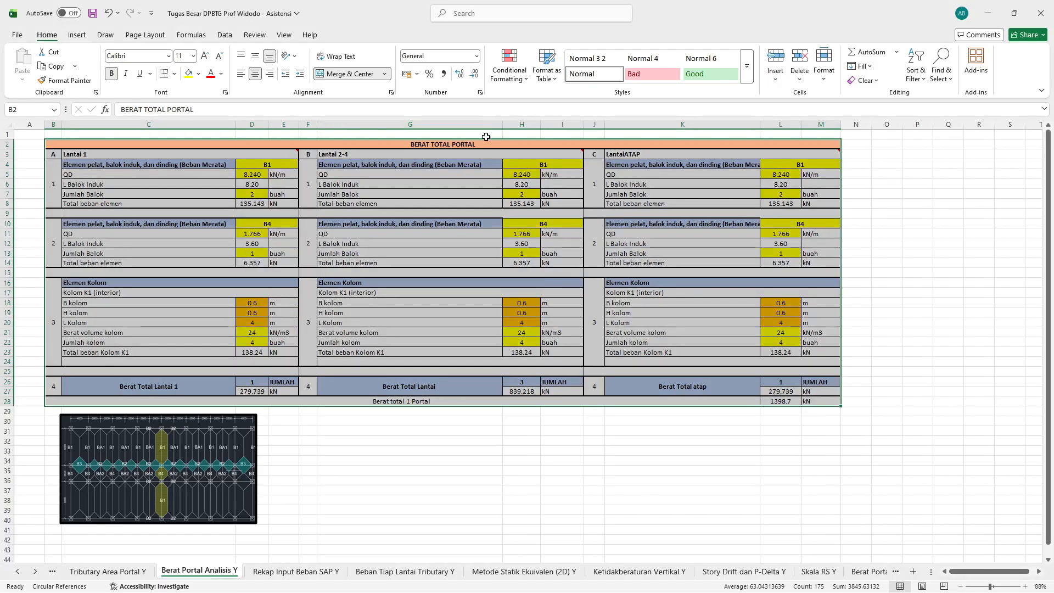
drag(483, 144, 444, 400)
key(alt+Tab)
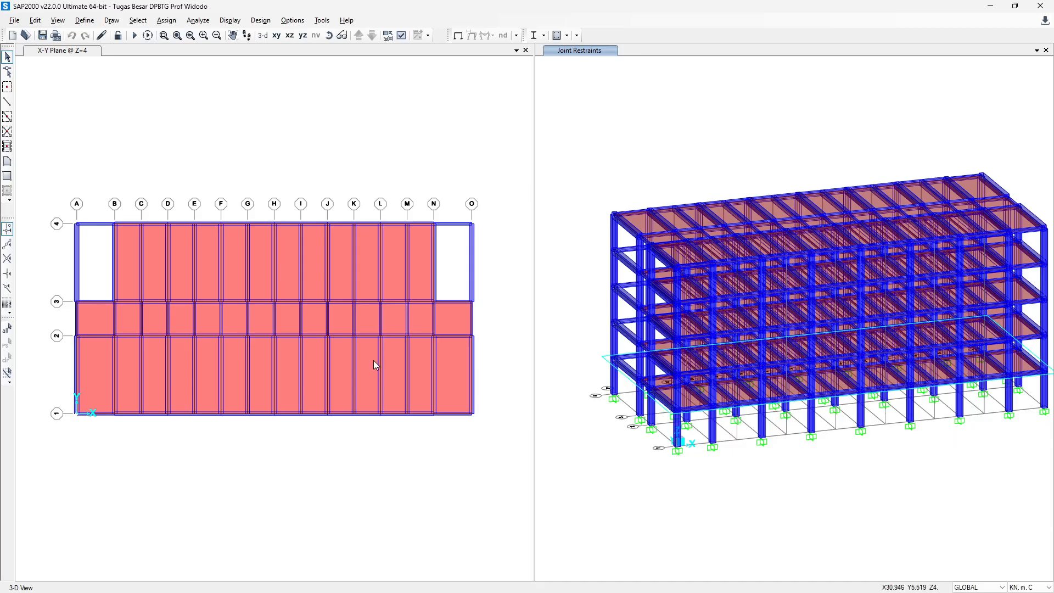
Step: Turn the 3D model to a straight X-Z elevation and check the highlighted portal against the beam layout picture in Excel
shift+middle_drag(928, 518, 814, 410)
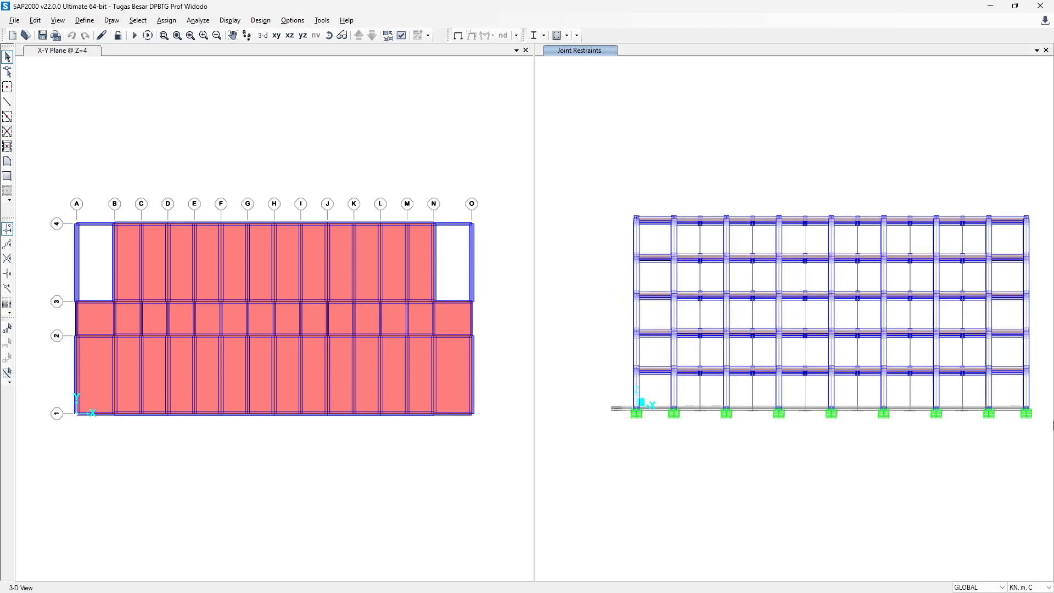
middle_drag(956, 437, 913, 438)
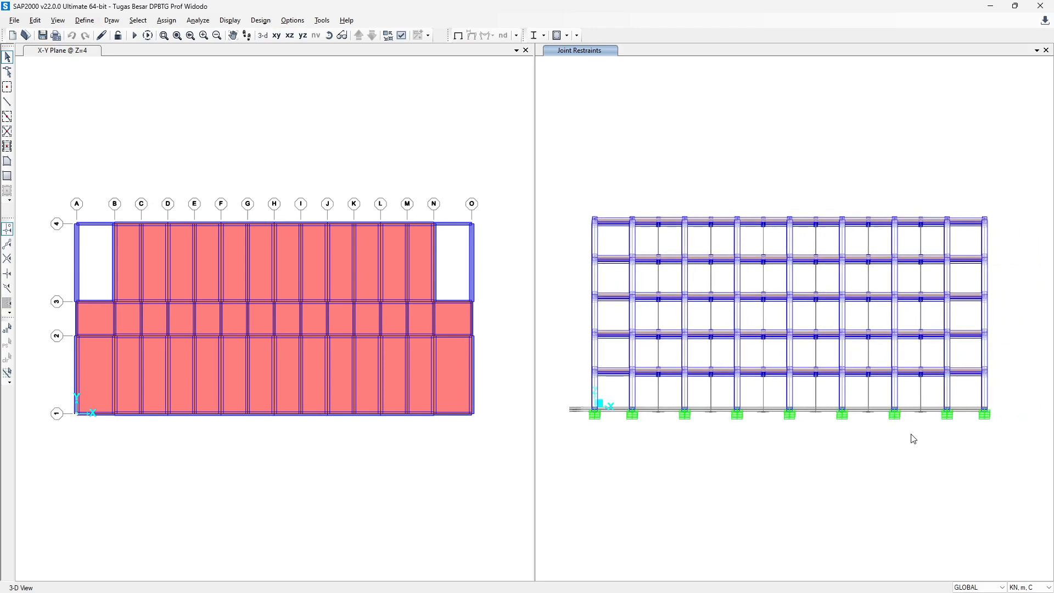
scroll(914, 437, up, 3)
scroll(856, 433, down, 5)
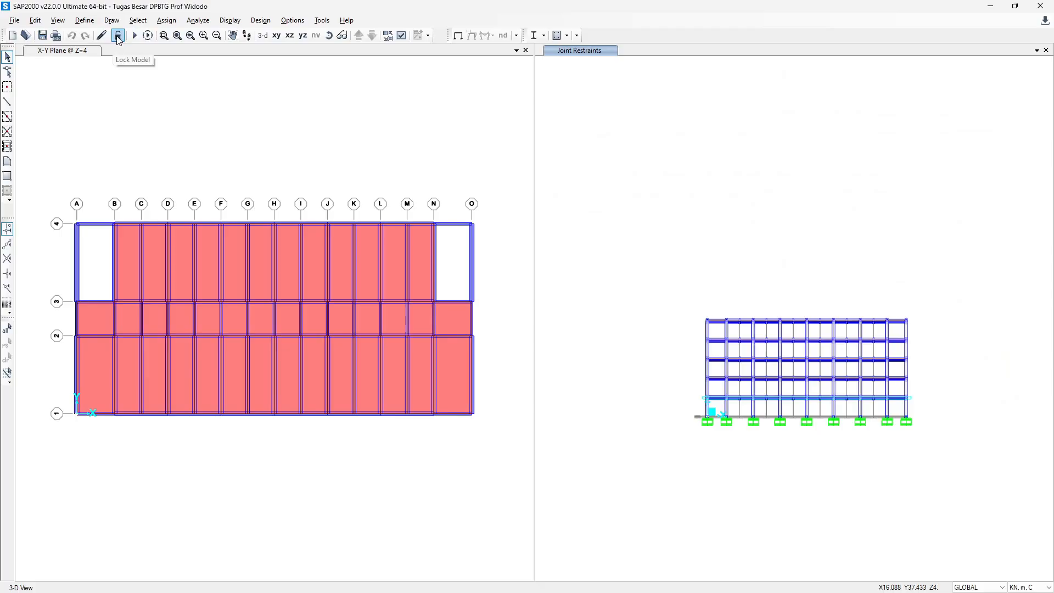
scroll(822, 433, up, 3)
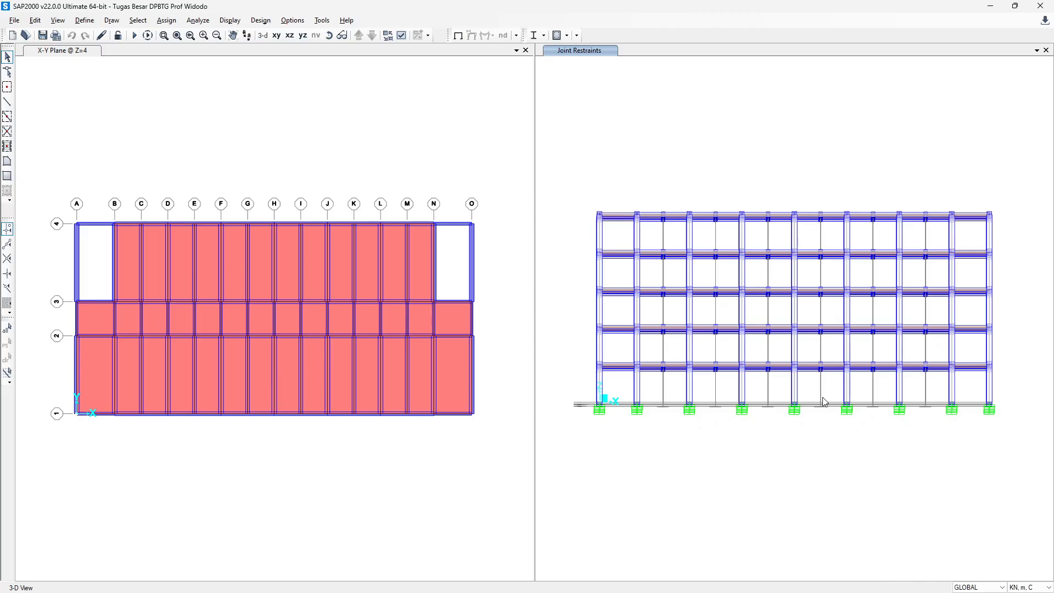
key(alt+Tab)
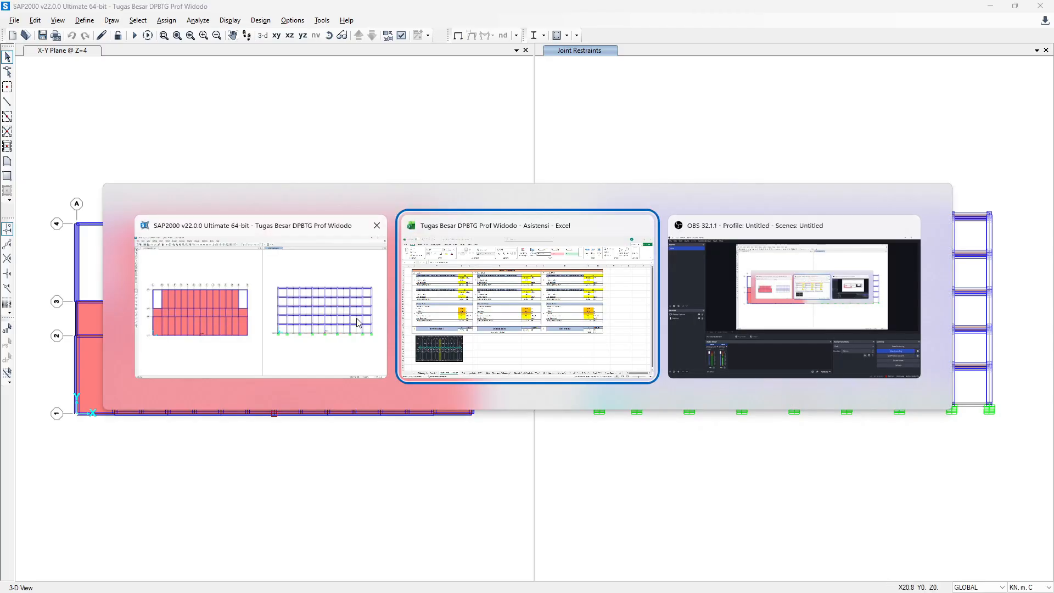
ctrl+scroll(158, 466, up, 5)
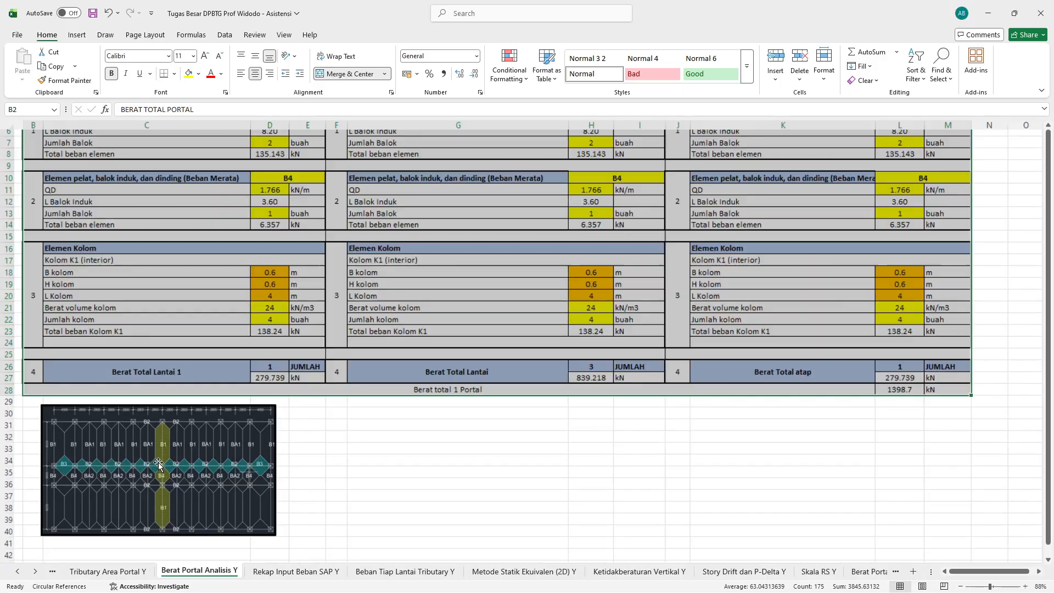
key(alt+Tab)
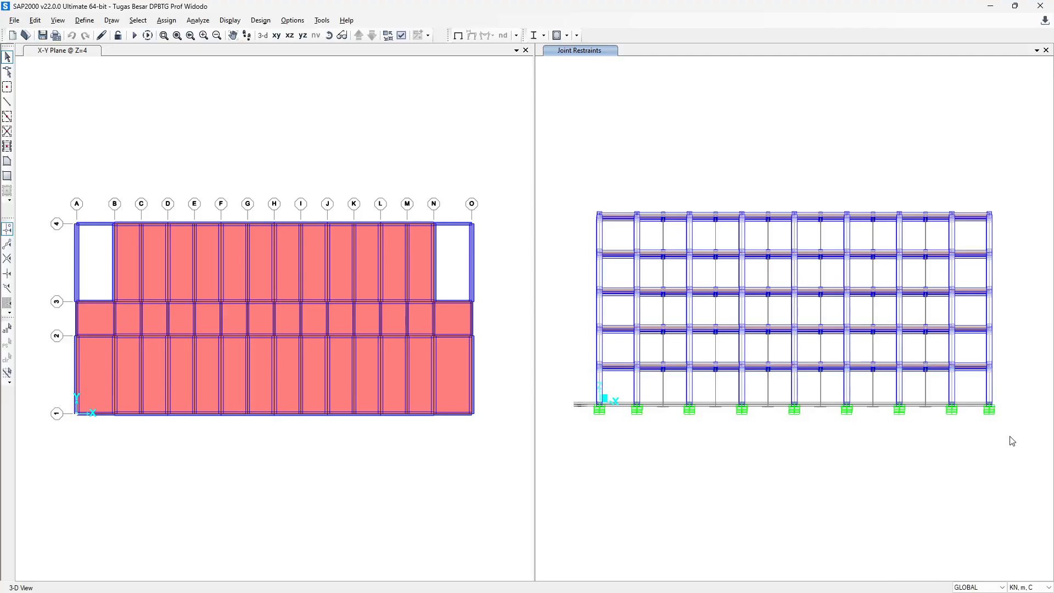
Step: Delete all joints, frames and slabs on both sides of grid H, keeping only the portal frame along grid H
drag(1037, 460, 951, 341)
drag(836, 226, 812, 202)
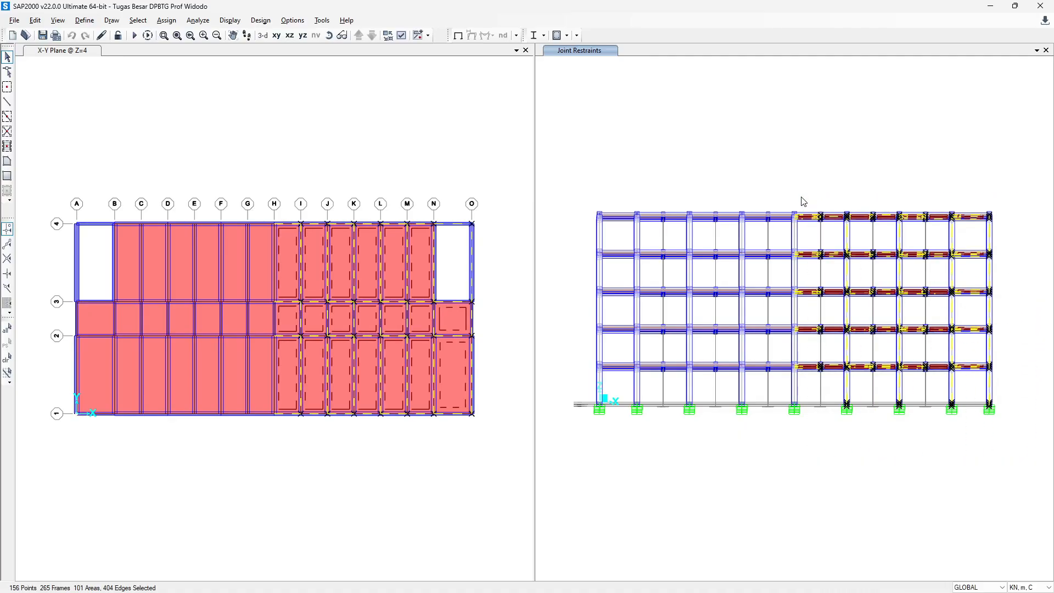
key(ctrl+q)
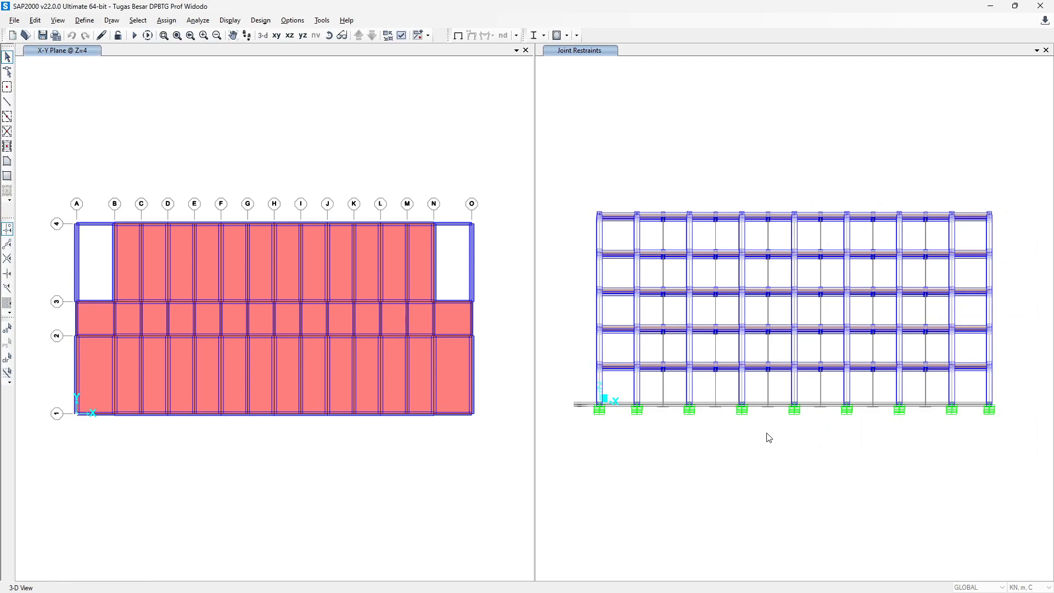
drag(774, 436, 698, 252)
drag(589, 175, 567, 167)
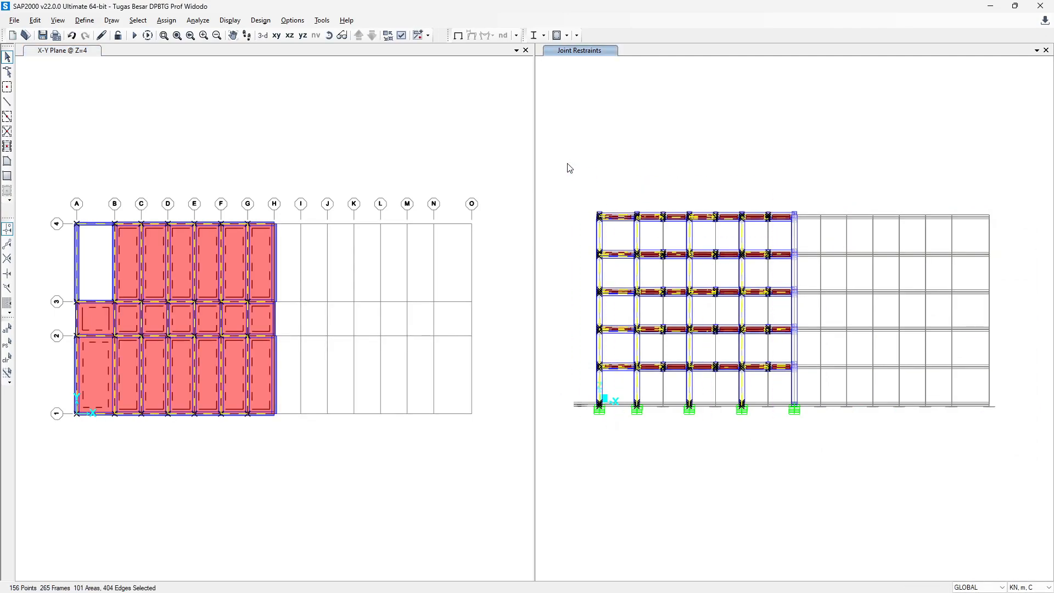
key(ctrl+q)
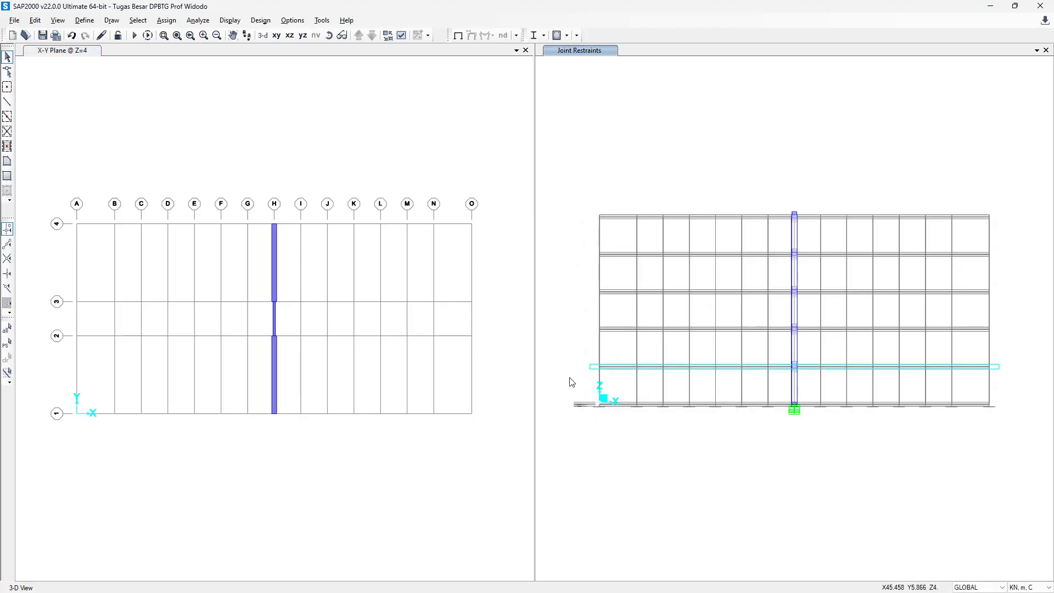
Step: Look up the coordinates of the joint at grid H-4 on the Z=4 plan
shift+middle_drag(860, 437, 555, 454)
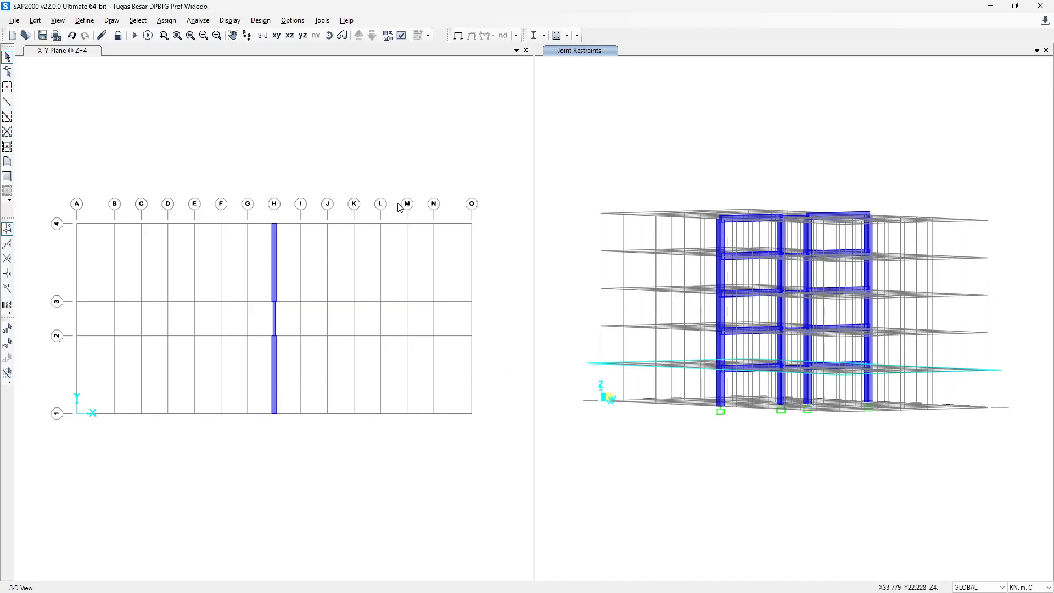
click(275, 224)
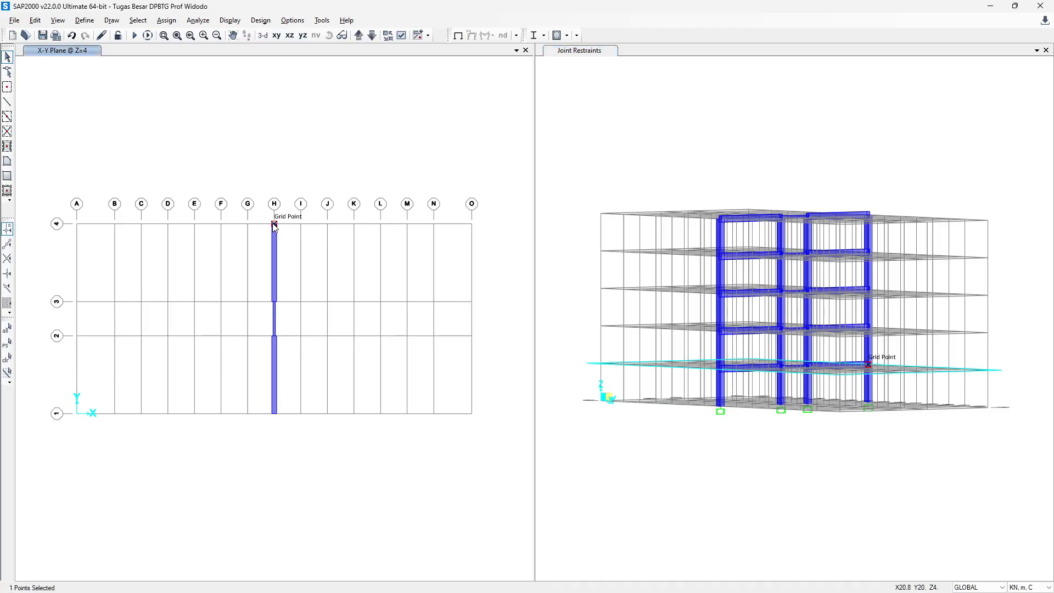
right_click(275, 225)
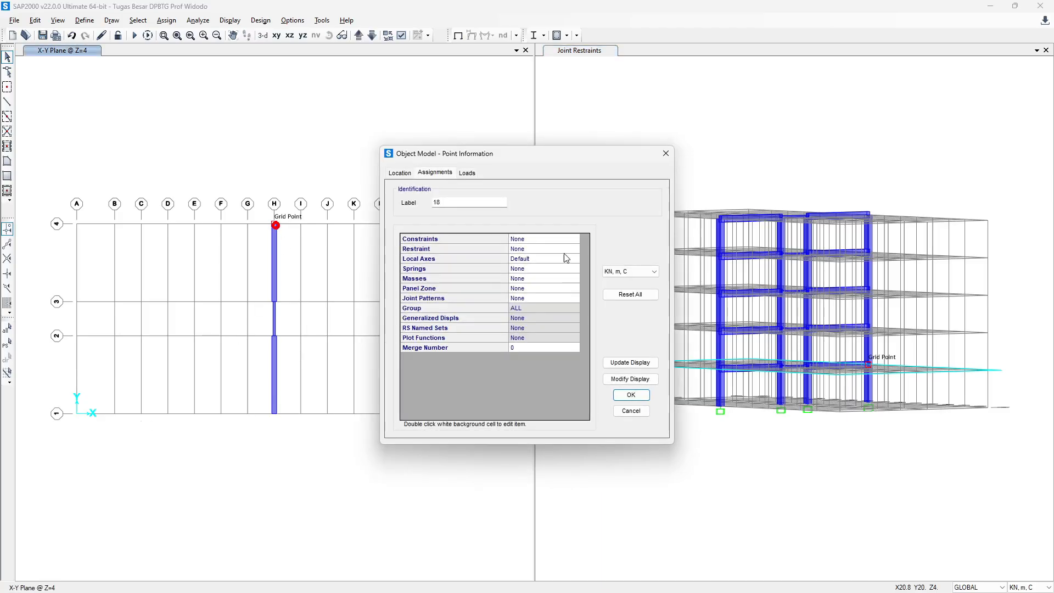
click(400, 172)
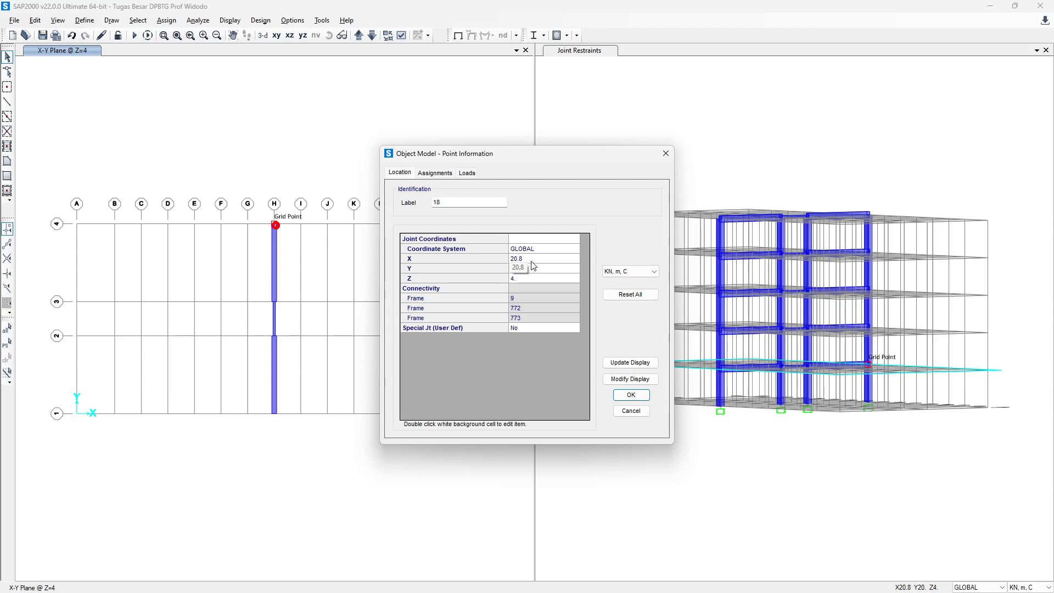
click(666, 153)
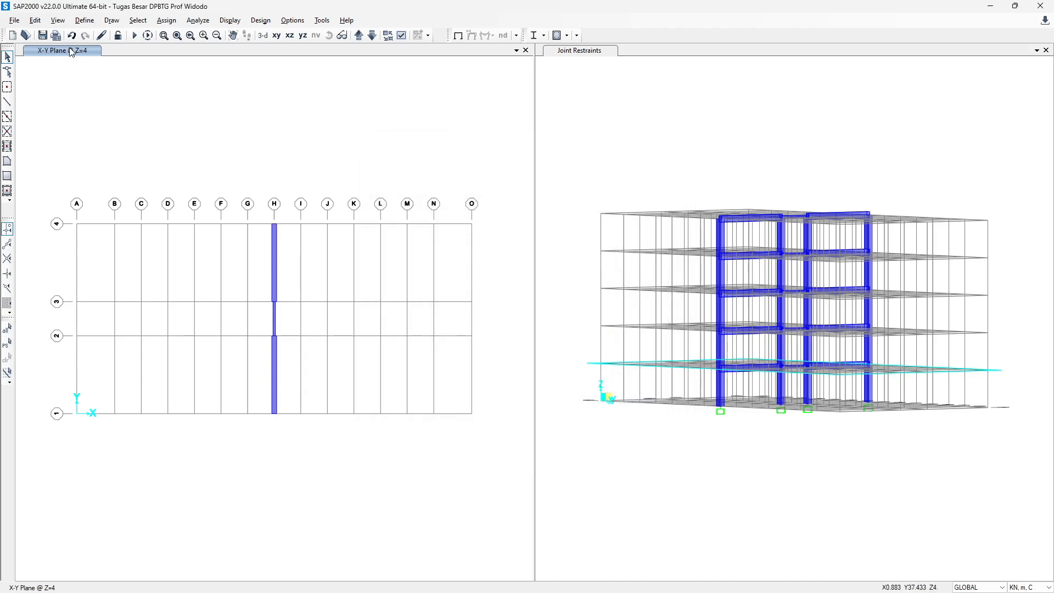
Step: Set the 2D view to the Y-Z plane at X = 20.8 m
click(58, 24)
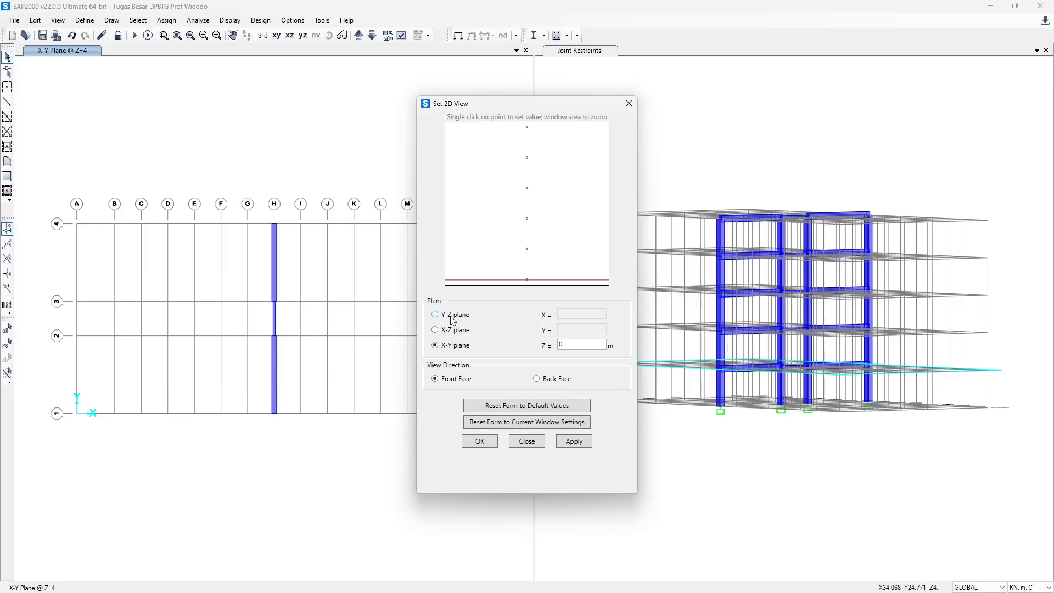
click(452, 317)
click(560, 315)
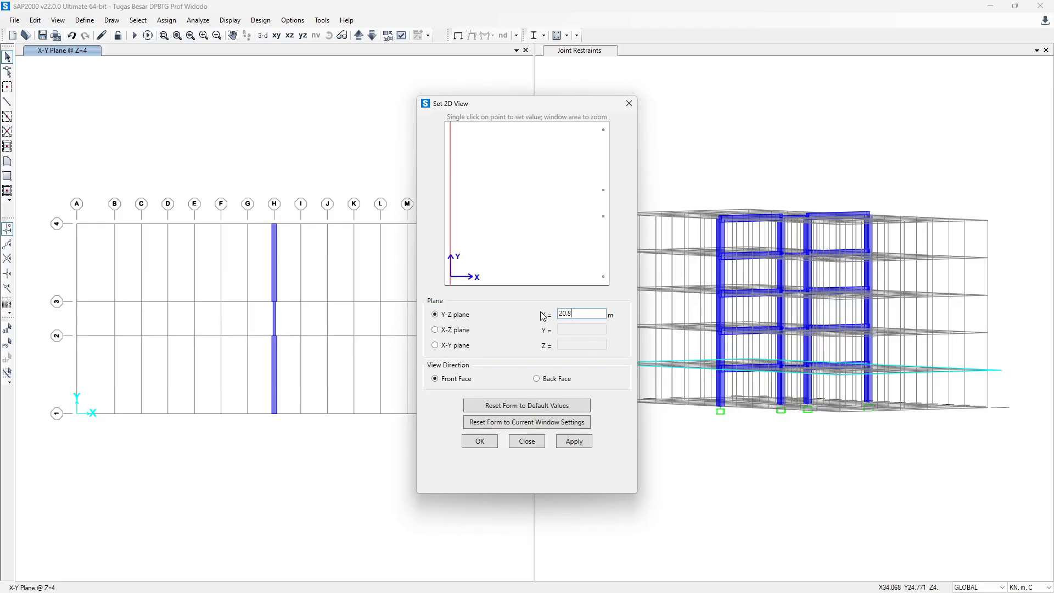
click(571, 444)
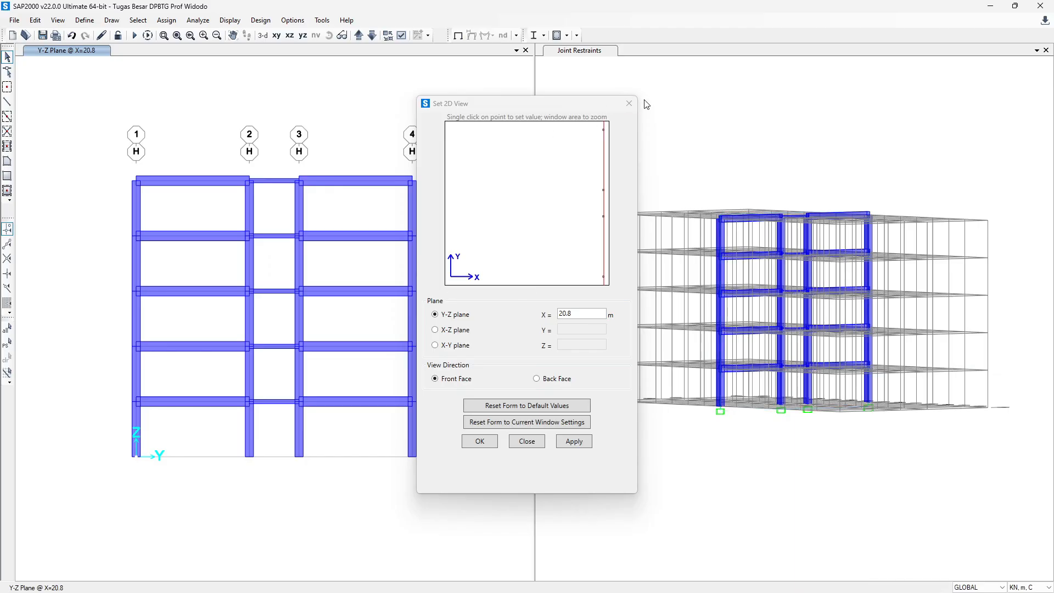
click(629, 104)
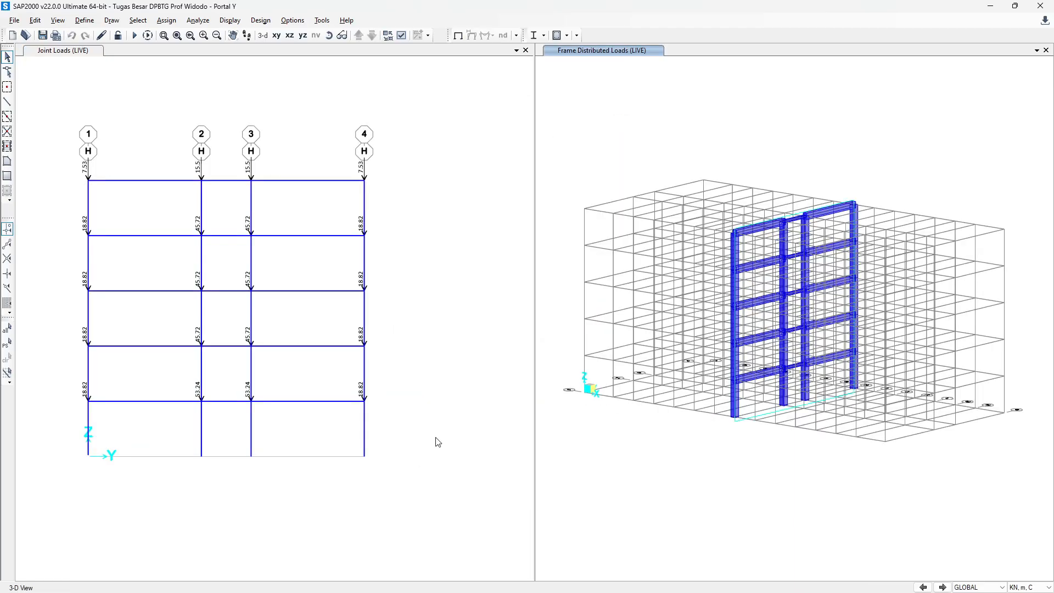
Step: Examine the finished Portal Y reference model in 3D and check the file name used when saving it
middle_drag(569, 435, 632, 378)
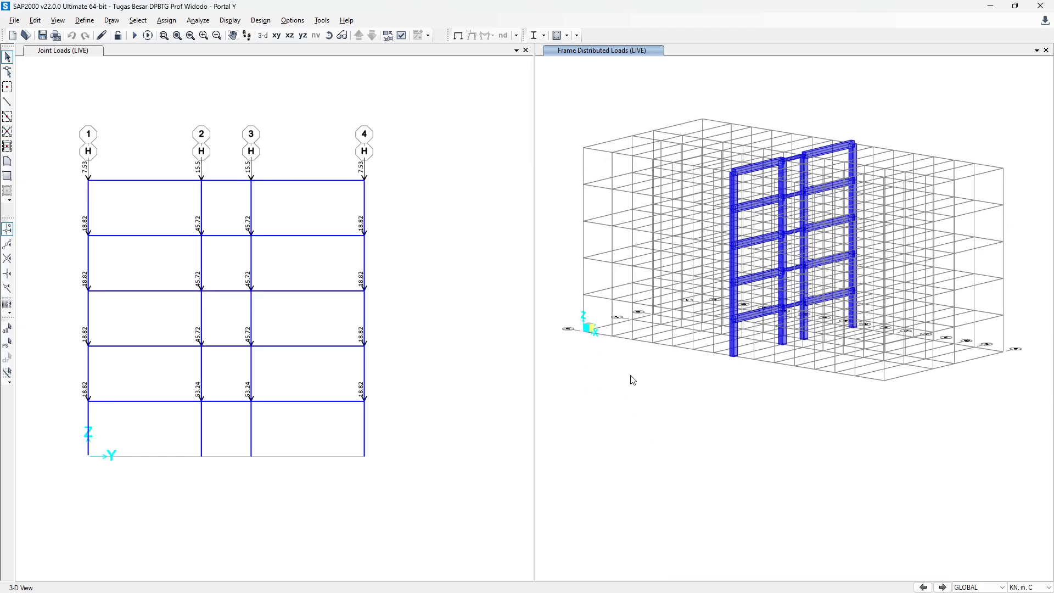
scroll(659, 400, down, 3)
scroll(653, 407, up, 3)
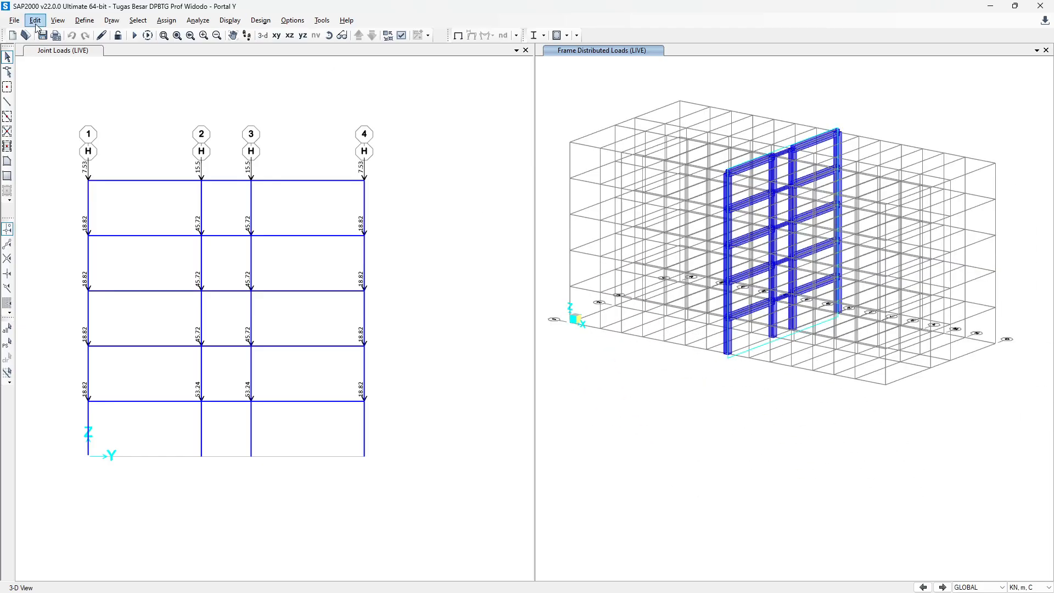
click(15, 20)
click(33, 81)
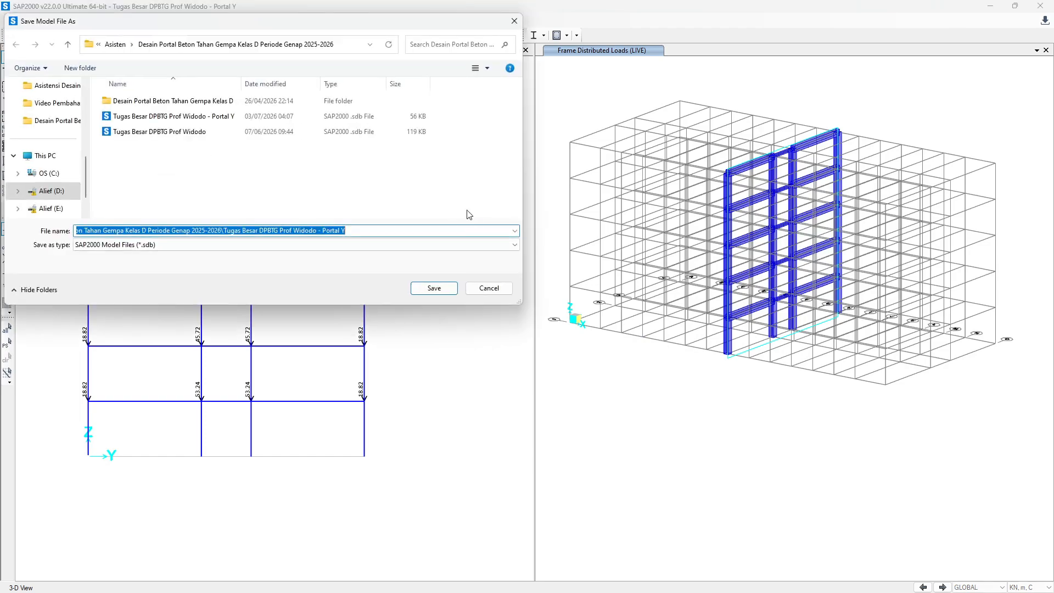
click(213, 119)
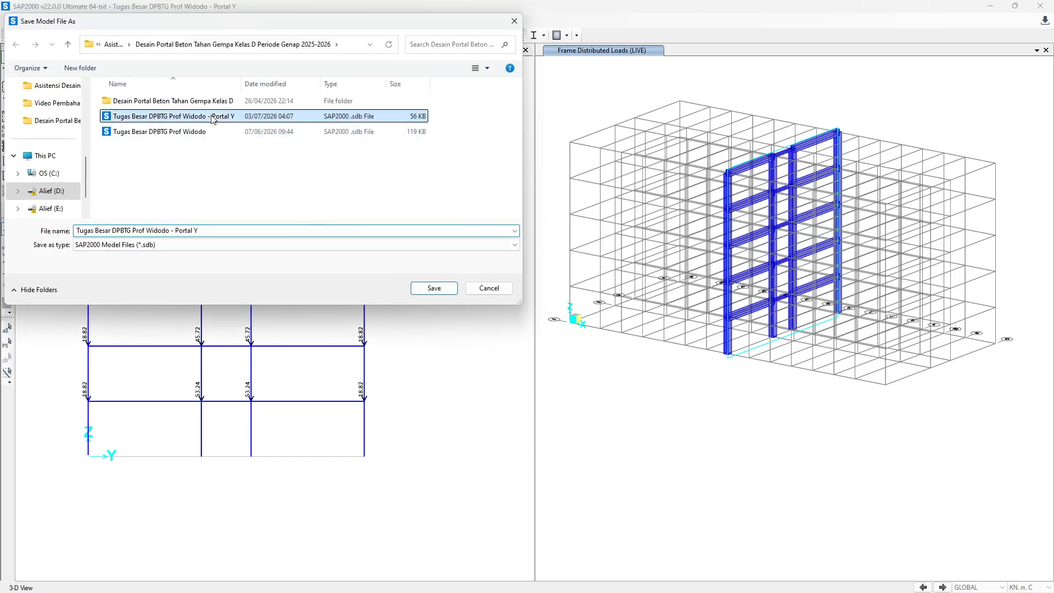
click(178, 231)
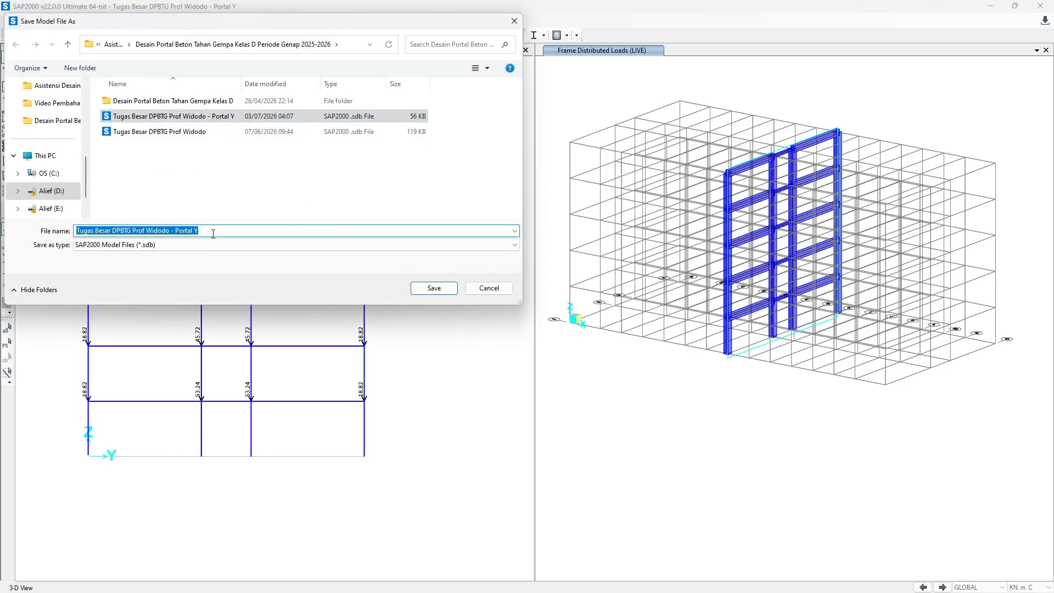
drag(213, 233, 183, 231)
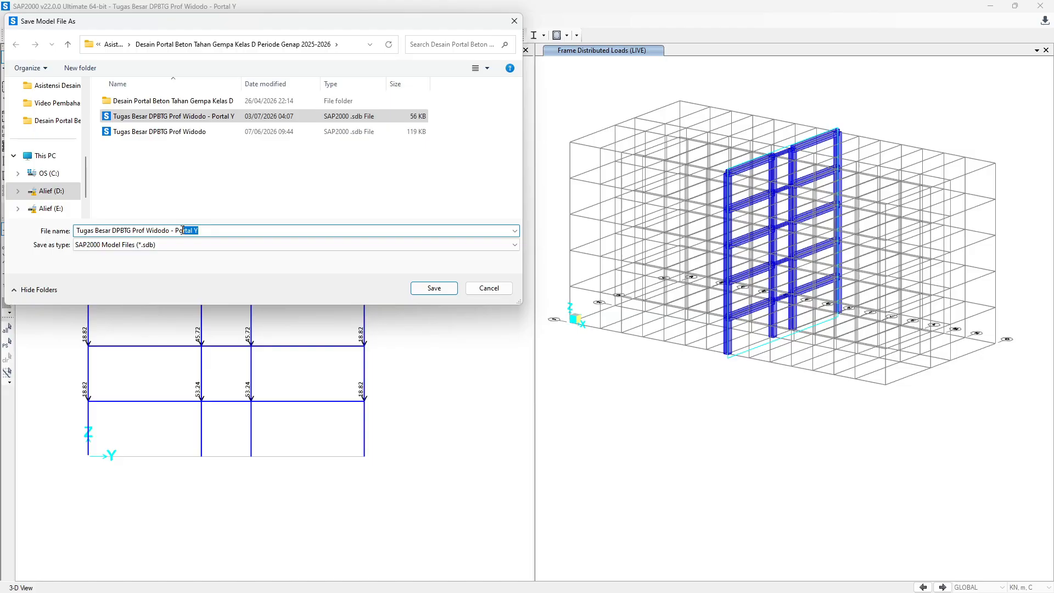
click(514, 21)
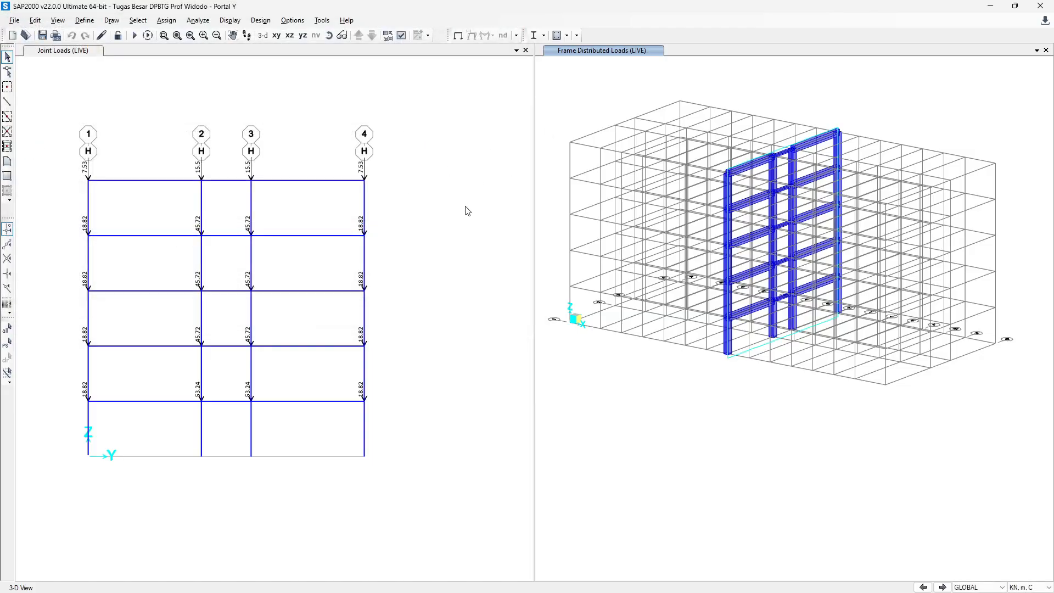
Step: Switch to the model being edited and delete the DEAD distributed loads from all frames of the grid H portal
key(alt+Tab)
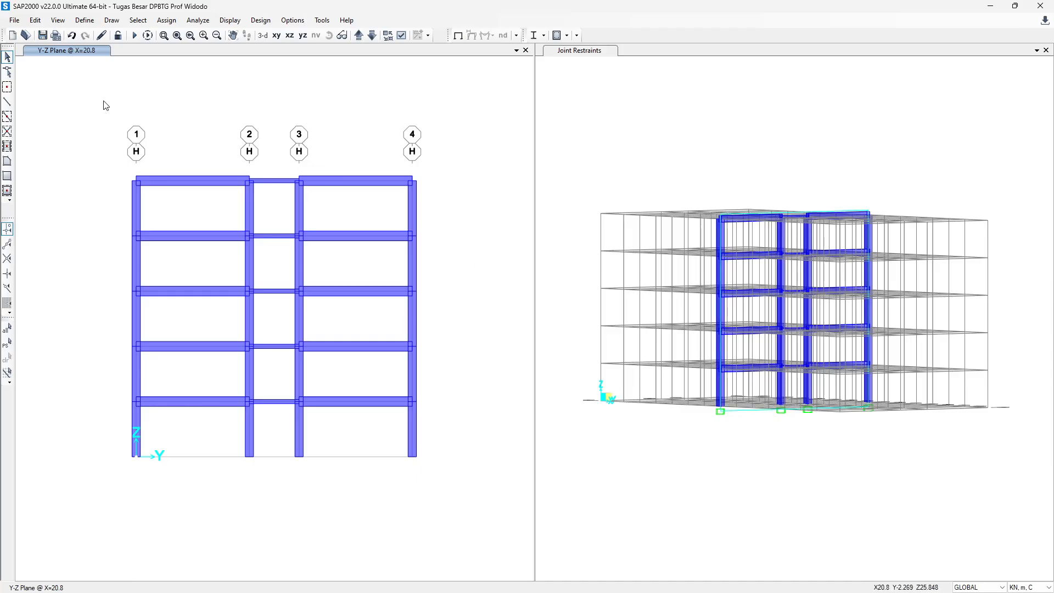
drag(341, 308, 493, 488)
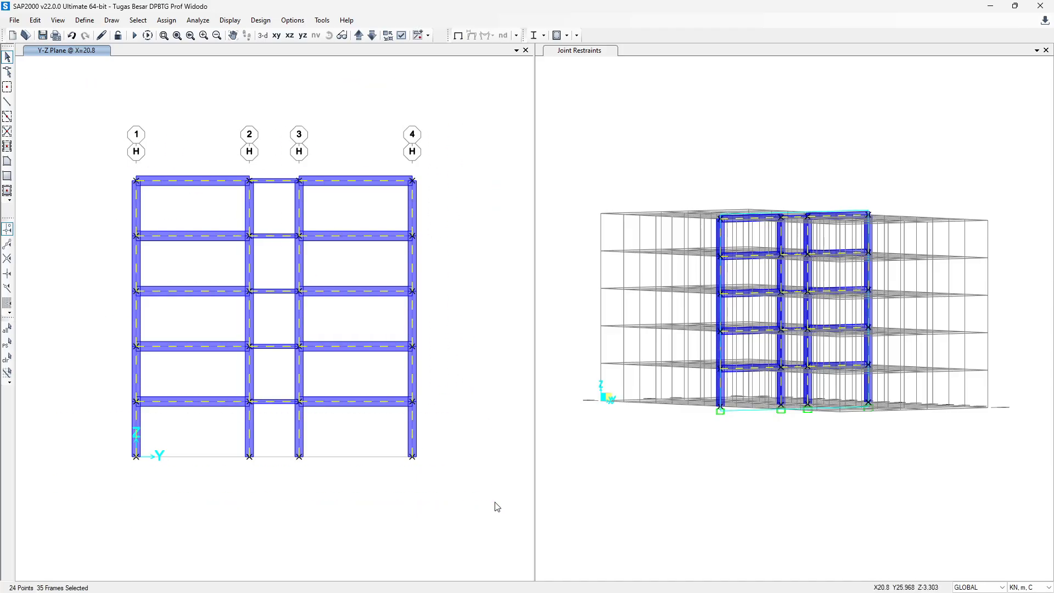
click(166, 21)
mouse_move(239, 157)
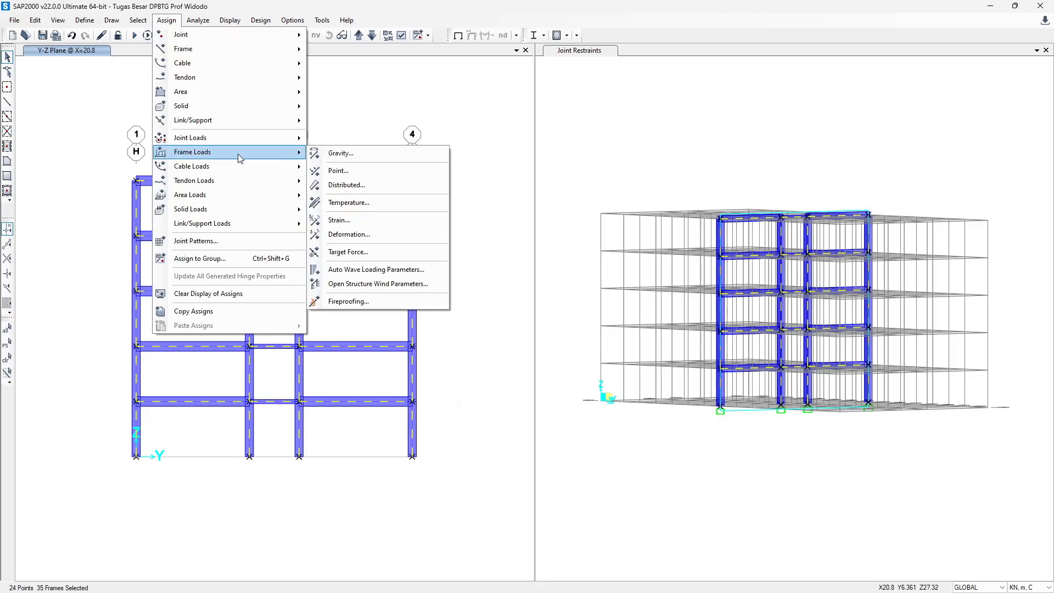
click(352, 185)
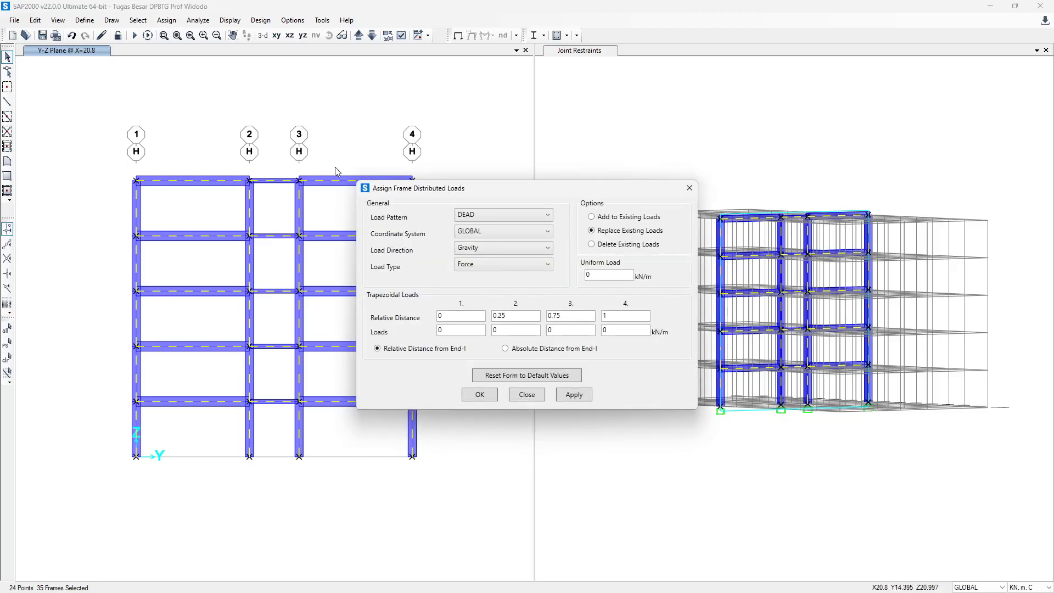
click(591, 245)
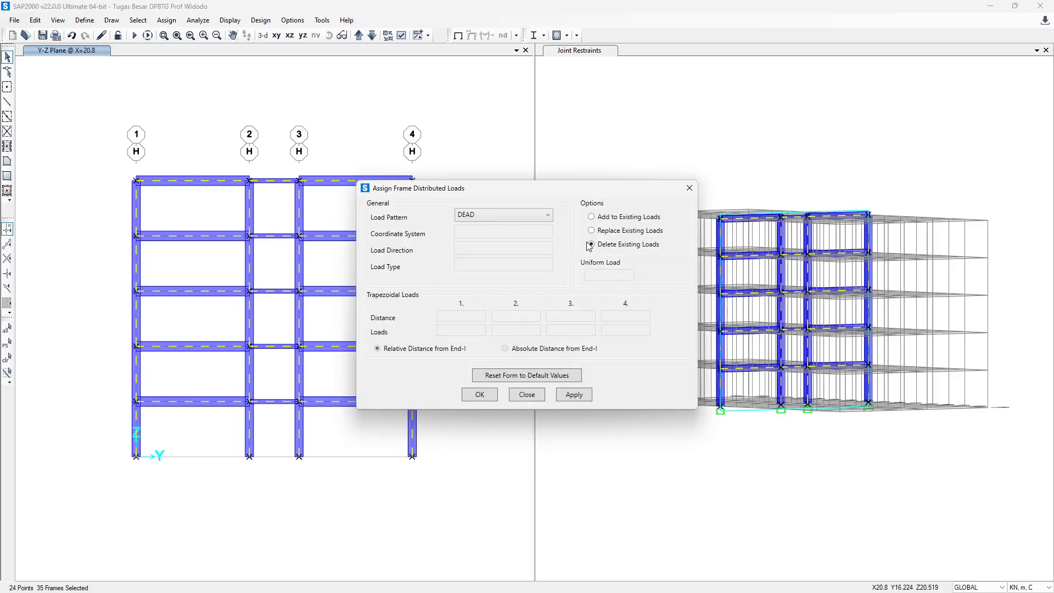
click(584, 394)
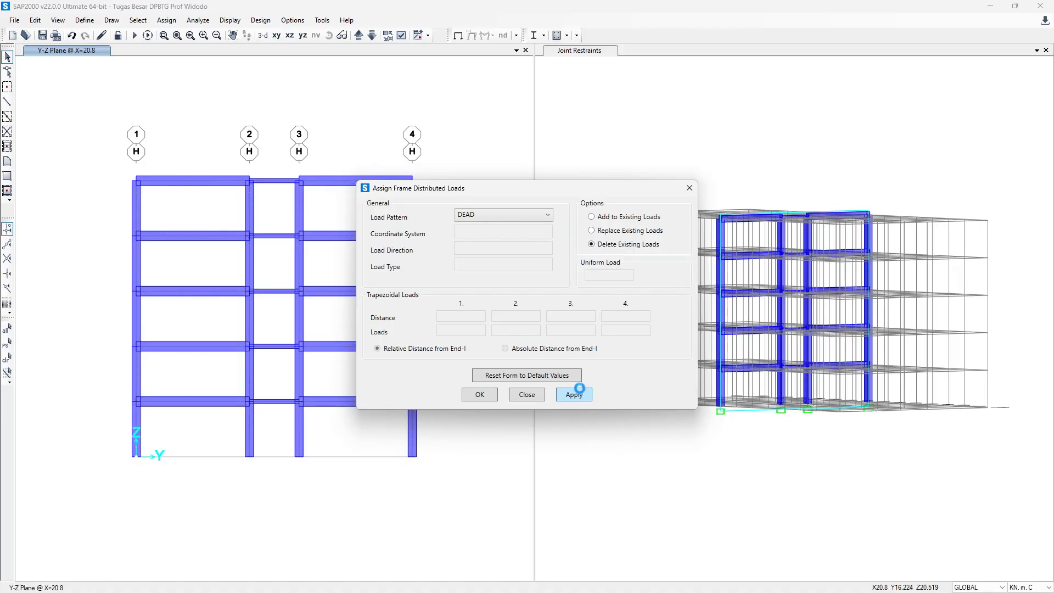
click(579, 388)
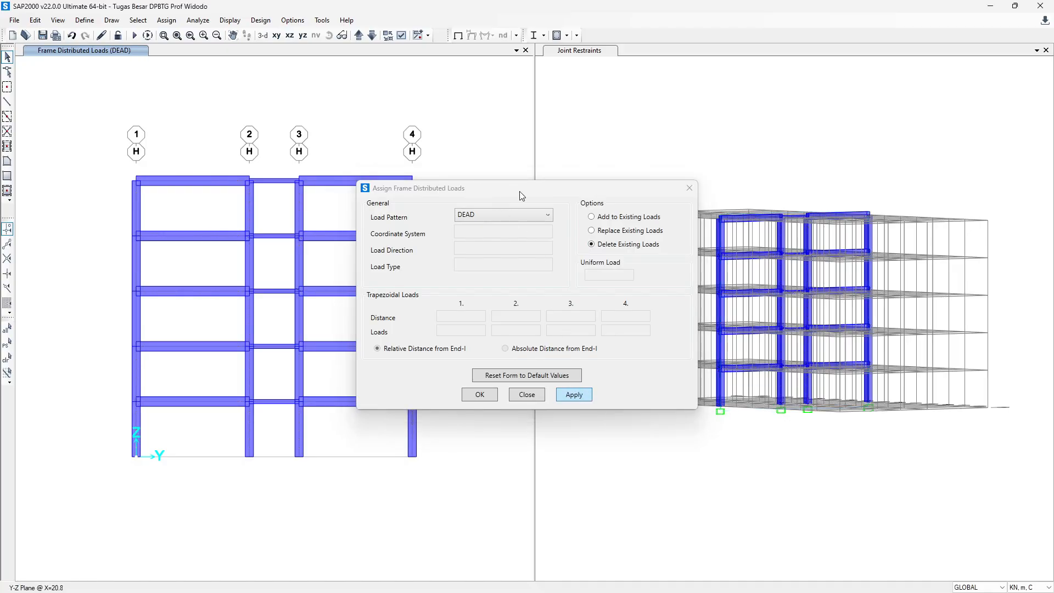
Step: Reselect the whole portal and delete the SIDL distributed loads from its frames
drag(456, 188, 604, 185)
click(7, 345)
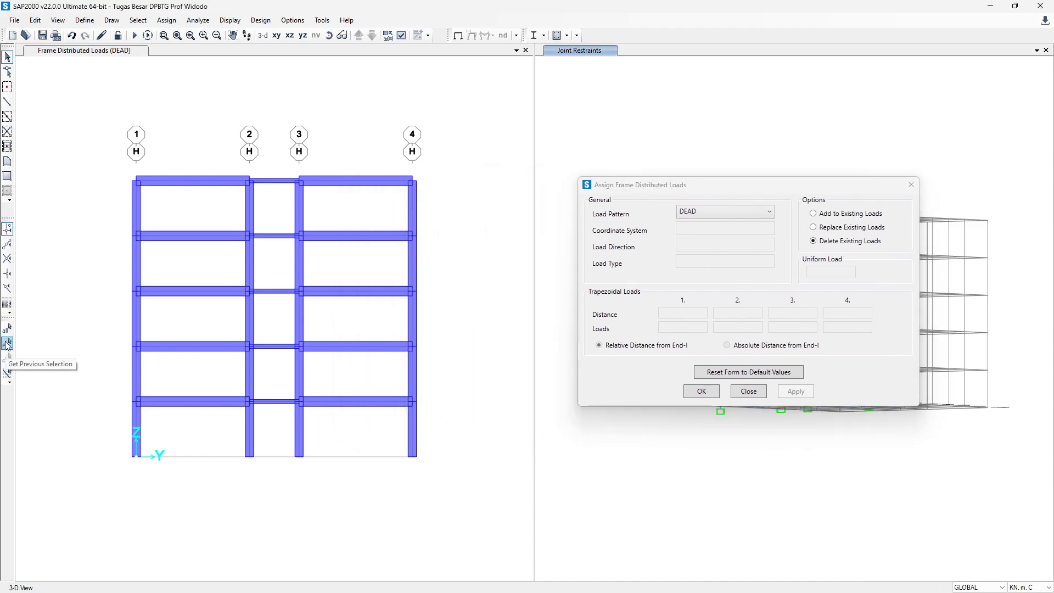
click(8, 344)
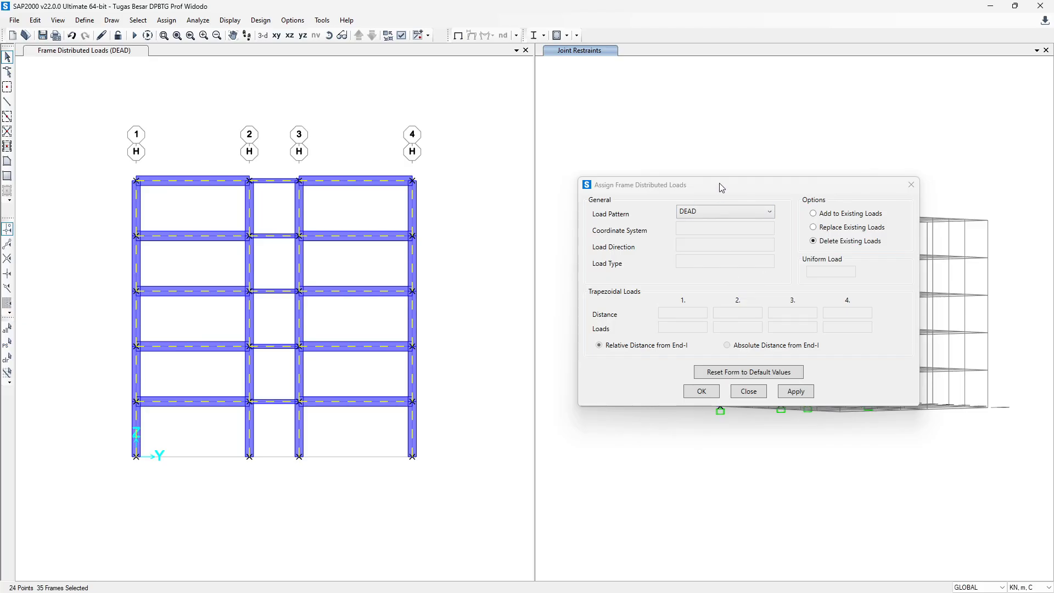
click(704, 213)
click(688, 268)
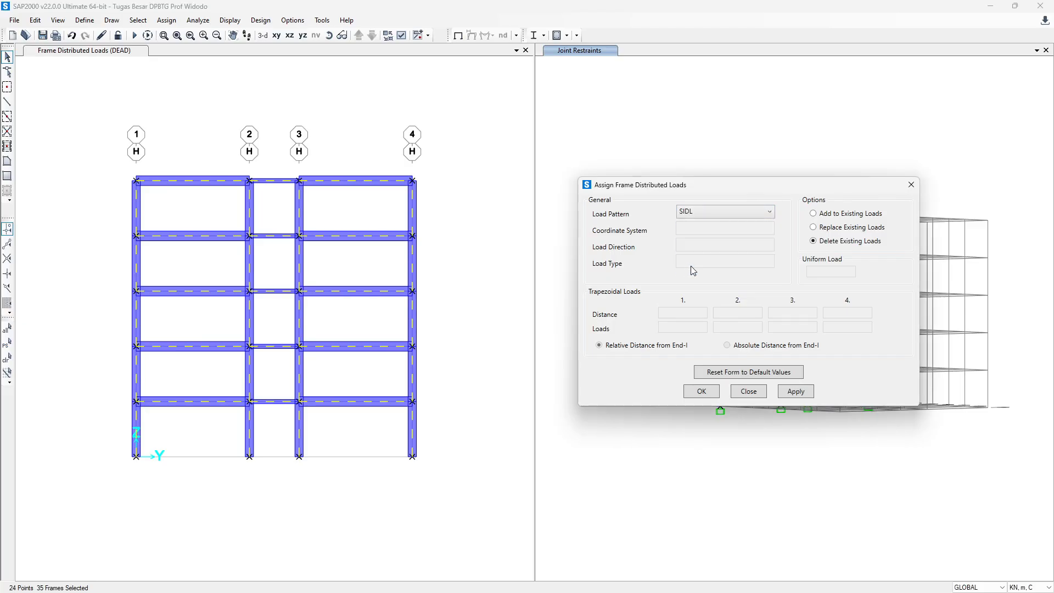
click(797, 392)
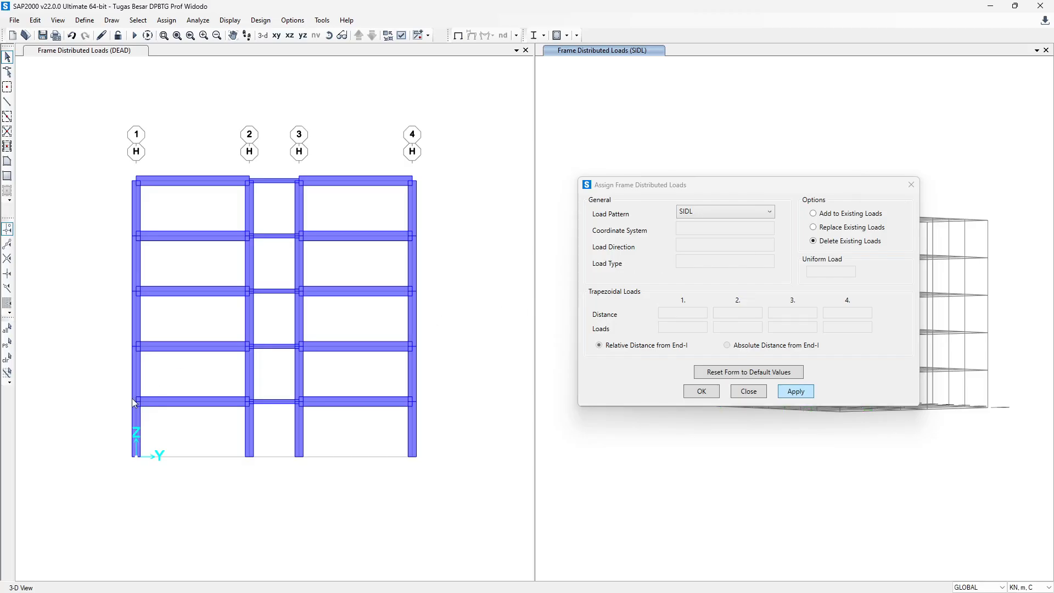
Step: Restore the portal selection once more and delete the LIVE distributed loads from its frames
click(8, 343)
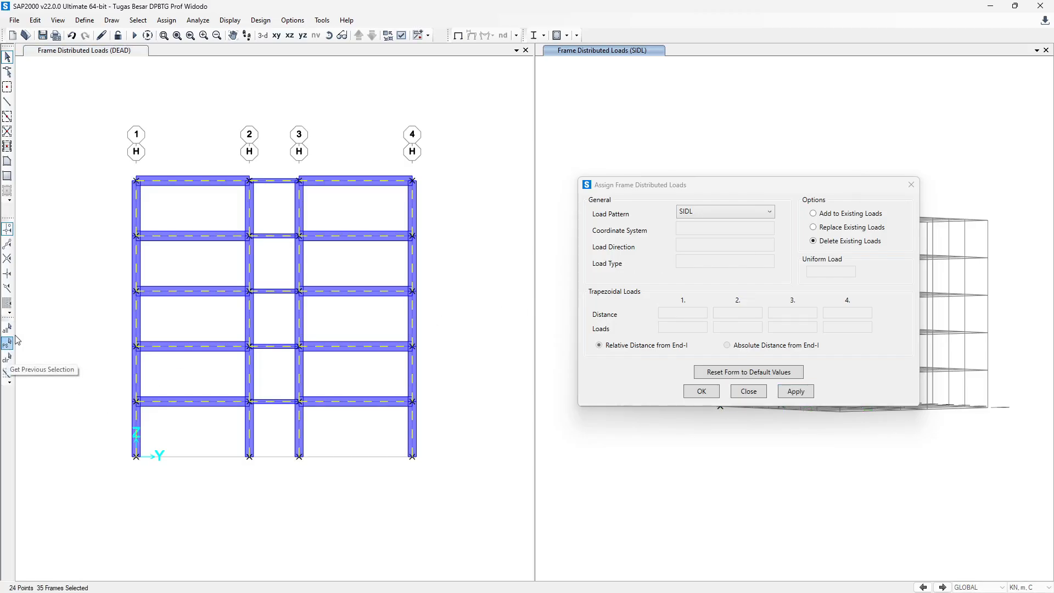
click(724, 213)
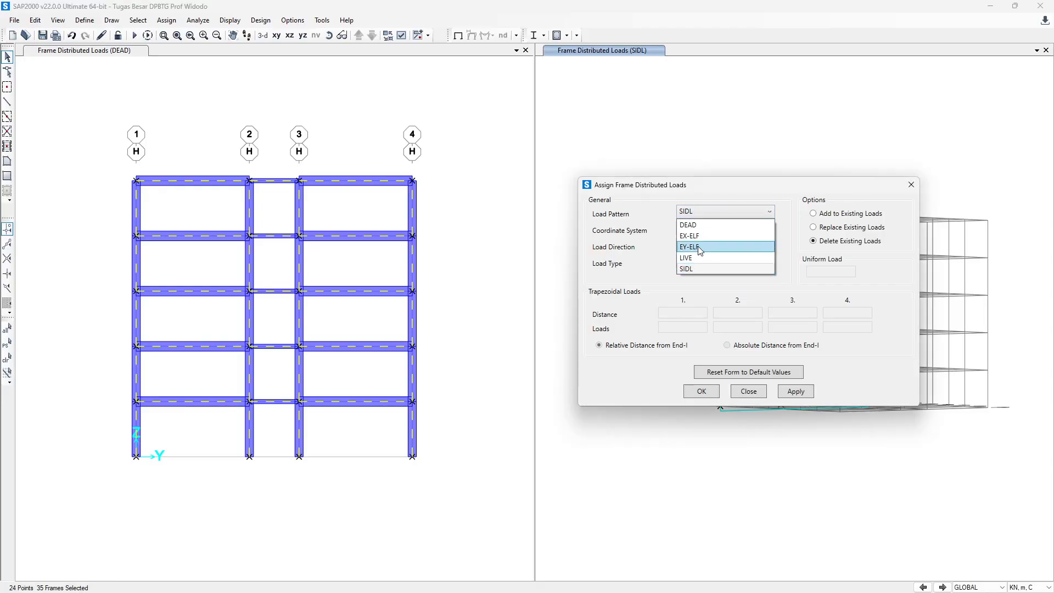
click(693, 258)
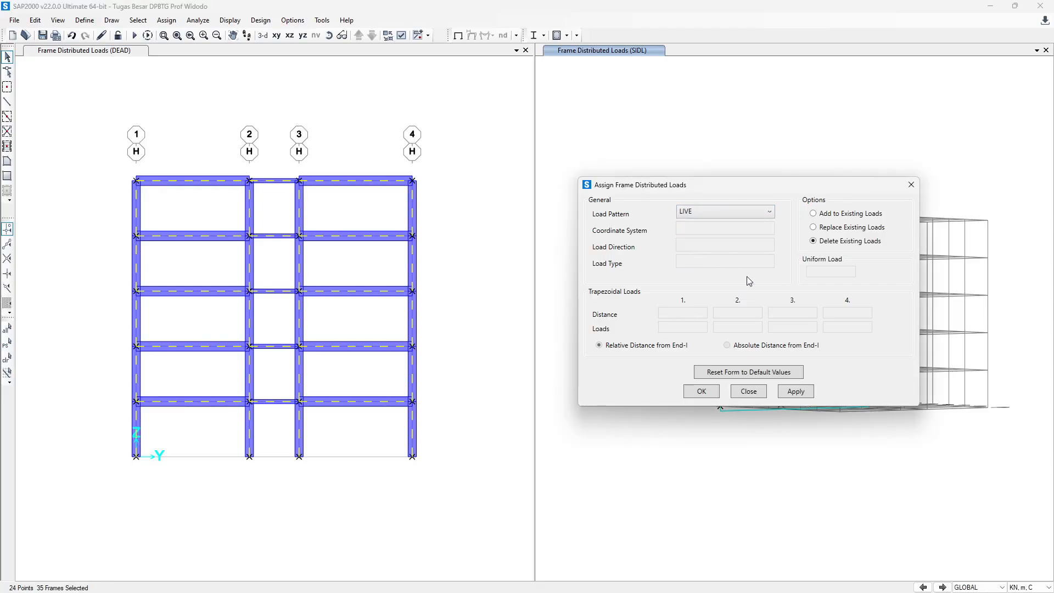
click(789, 394)
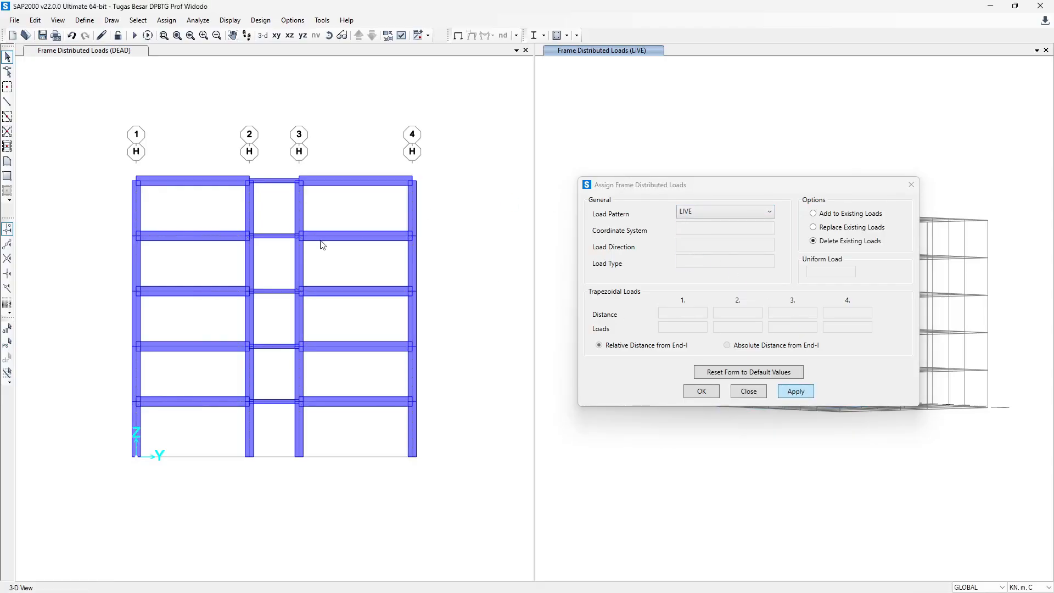
Step: Inspect the load assignments of a beam between grids 2 and 3 and a beam between grids 3 and 4
click(269, 242)
key(ctrl+p)
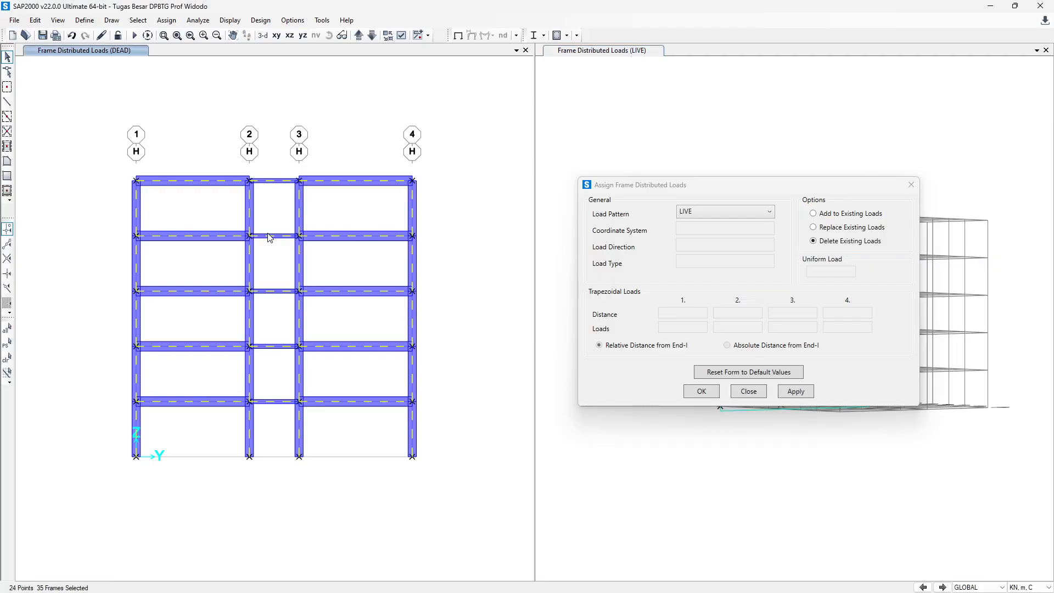
key(ctrl+q)
click(278, 236)
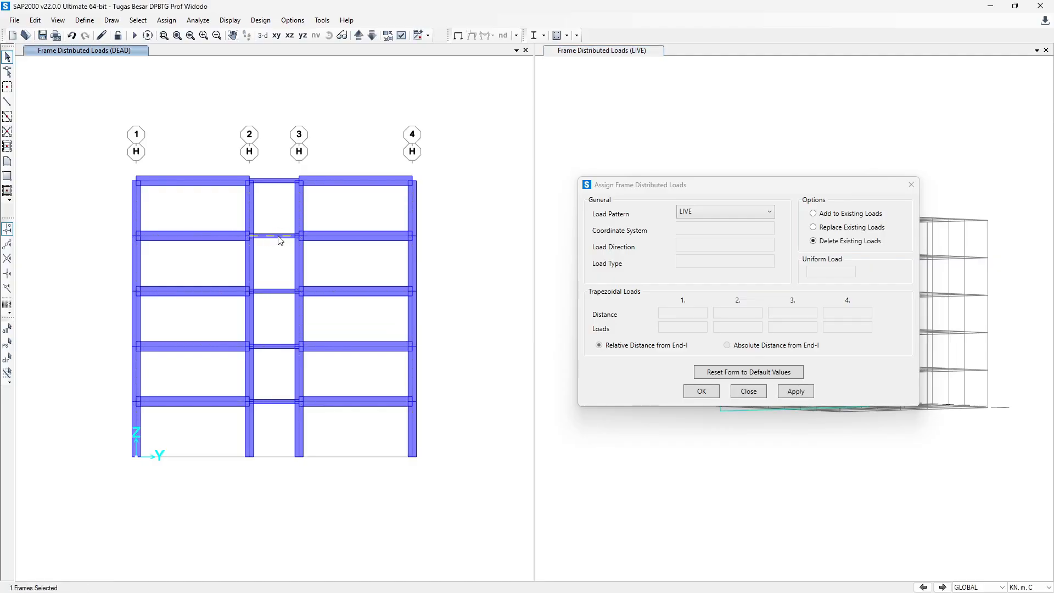
right_click(280, 240)
click(473, 175)
key(Escape)
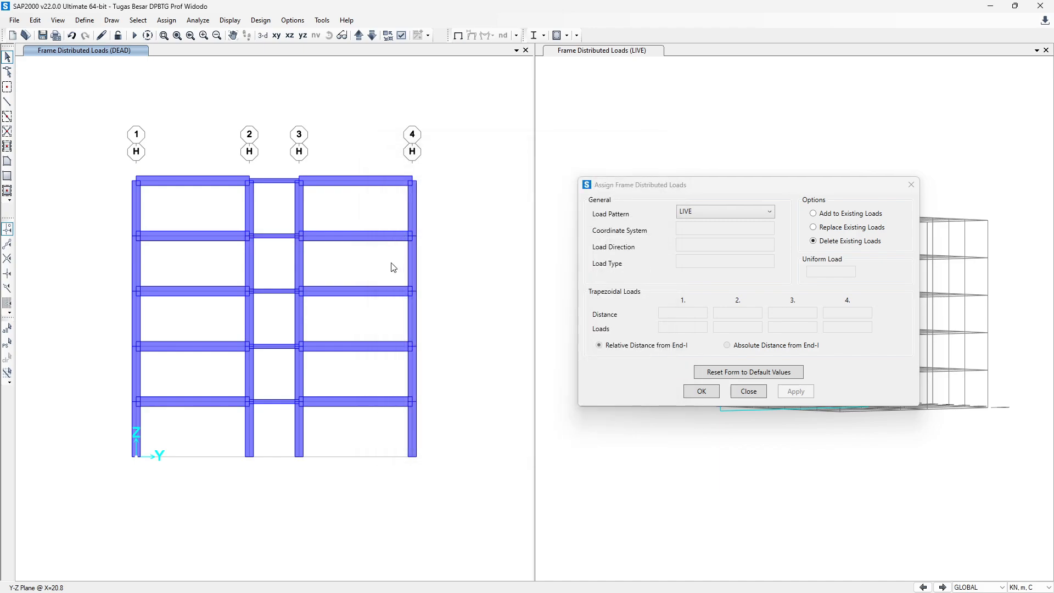
right_click(367, 295)
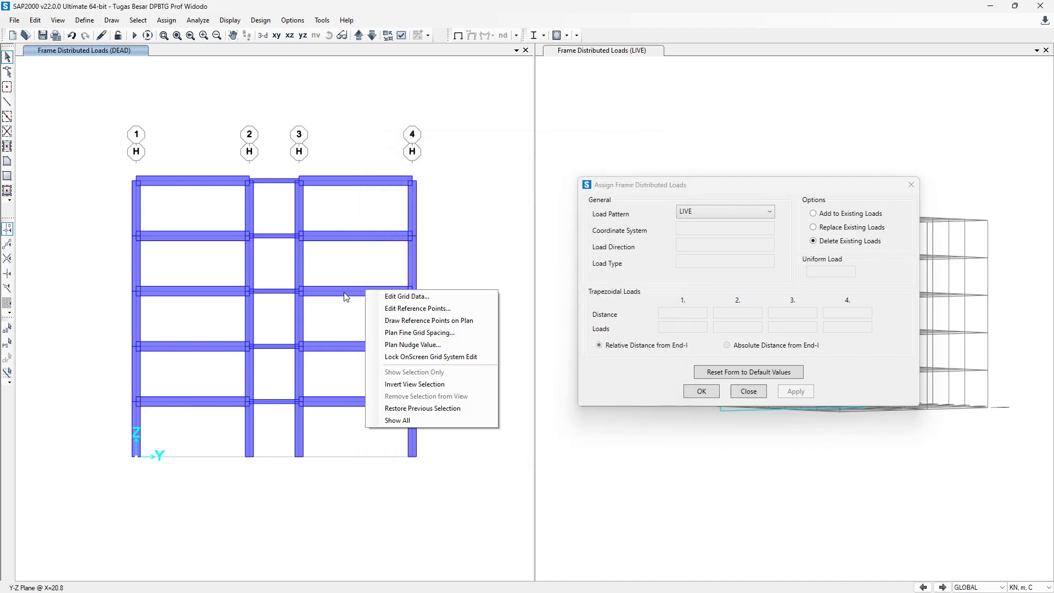
click(346, 297)
right_click(346, 292)
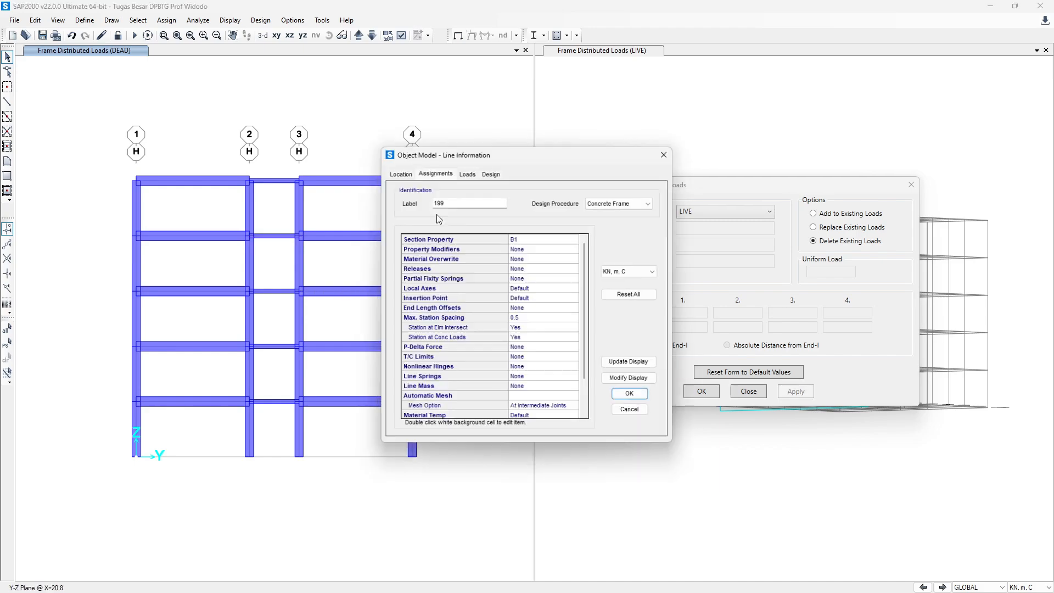
click(467, 173)
click(666, 153)
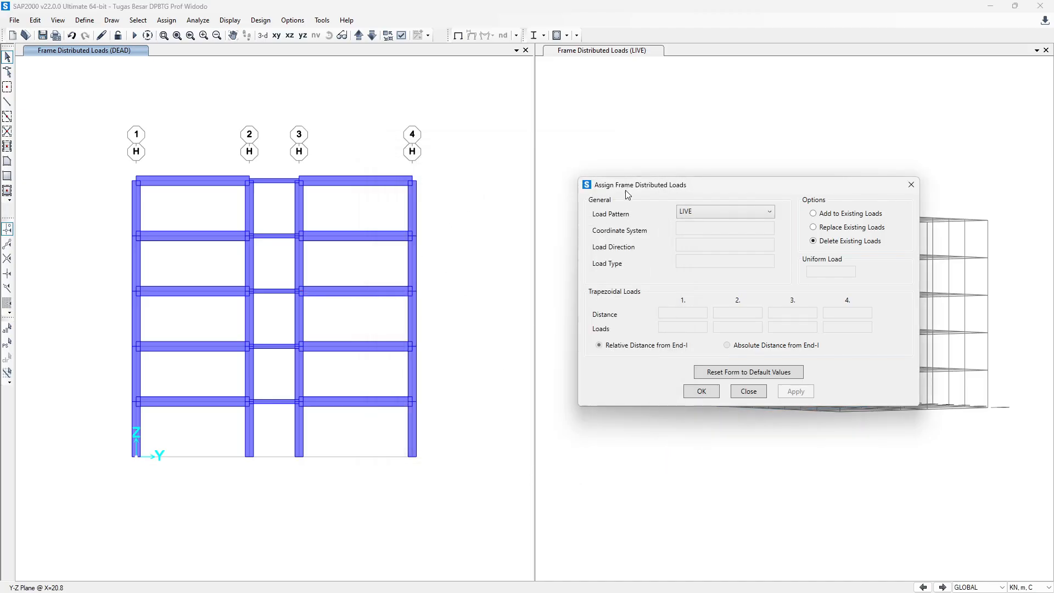
Step: Switch to Excel and move the beam layout picture on the Berat Portal Analisis Y sheet to the right of the BERAT TOTAL PORTAL table
drag(625, 190, 611, 226)
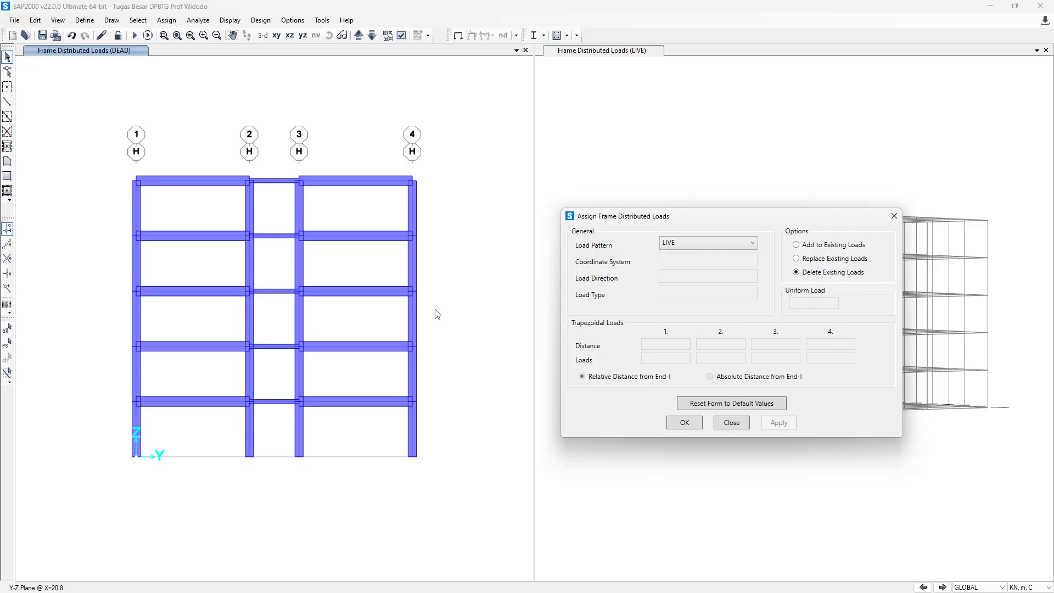
key(alt+Tab)
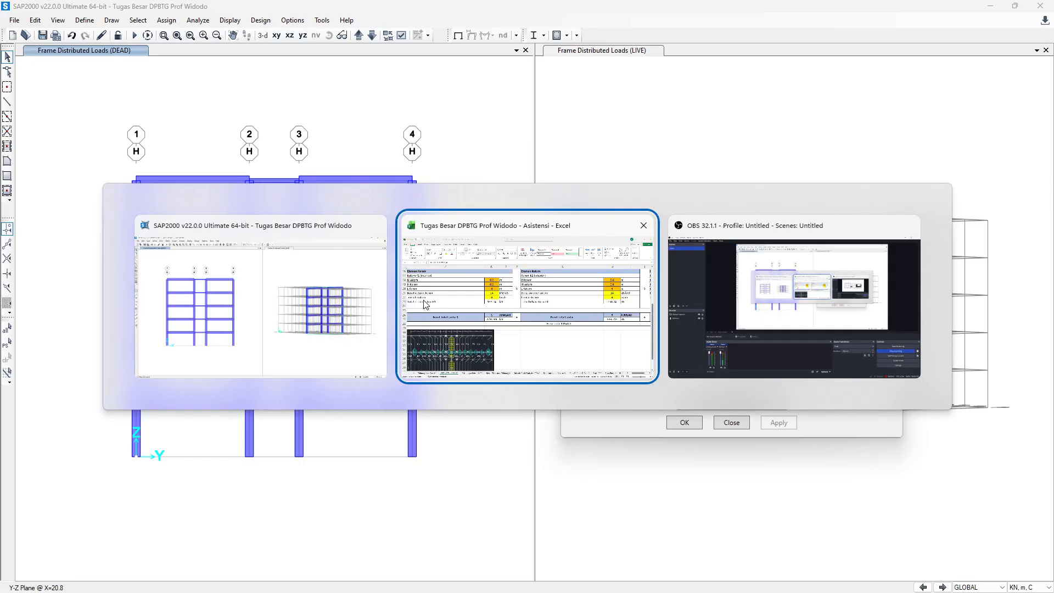
key(Escape)
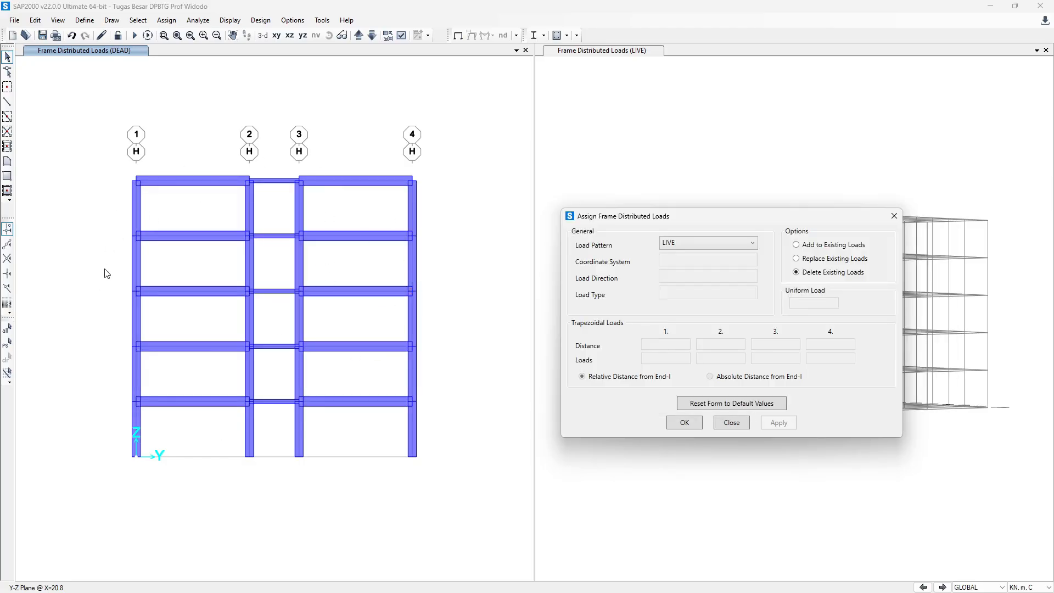
key(alt+Tab)
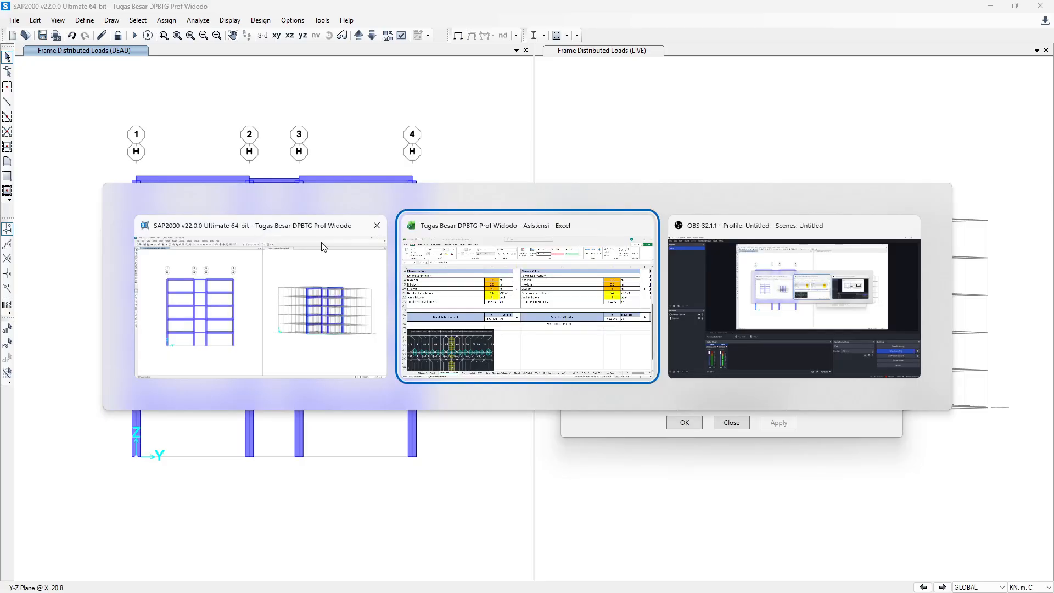
ctrl+scroll(522, 358, down, 4)
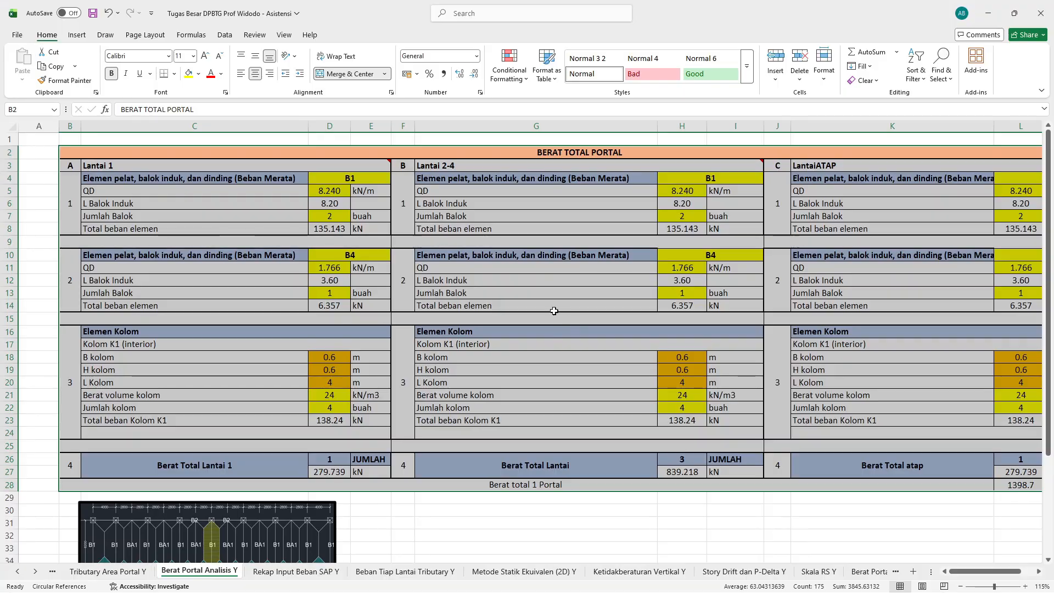
ctrl+scroll(544, 301, down, 2)
ctrl+scroll(544, 300, down, 1)
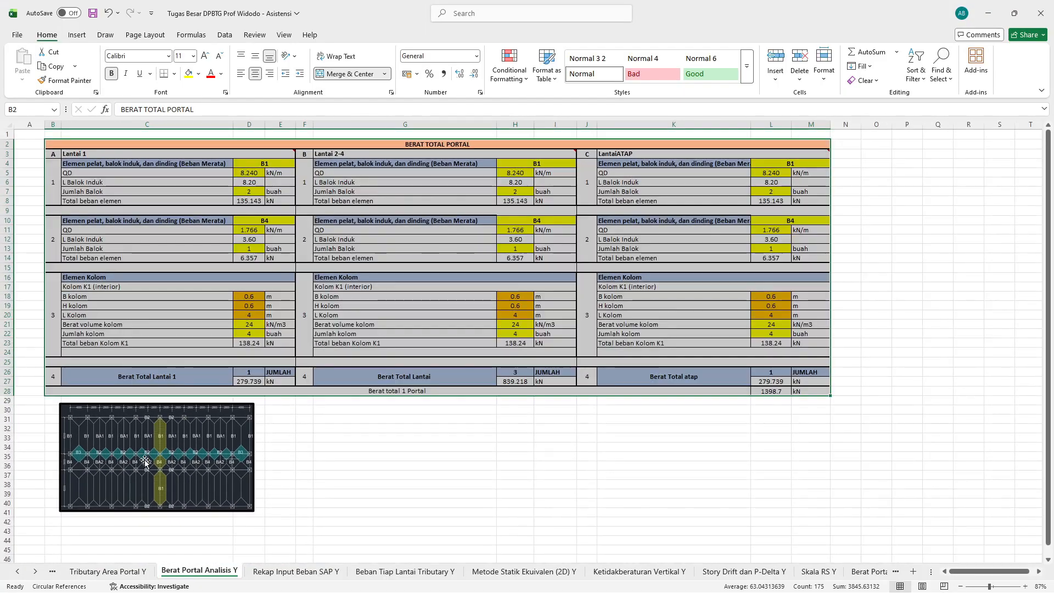
drag(143, 461, 939, 447)
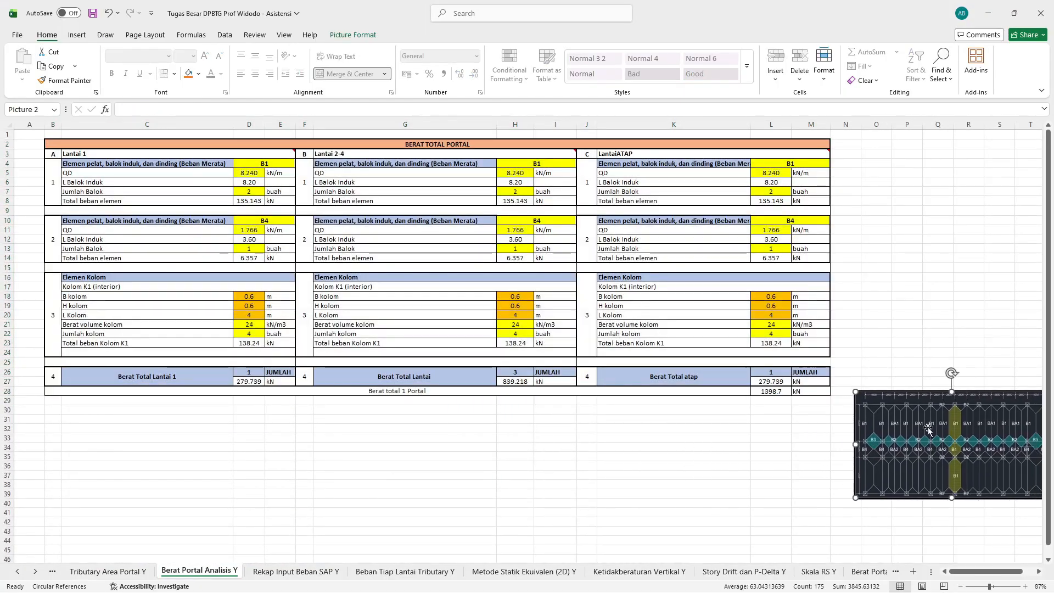
Step: Copy the room floor plan picture from the Tributary Area Portal Y sheet to Berat Portal Analisis Y and place it below the beam layout picture
click(108, 571)
scroll(540, 379, down, 2)
scroll(540, 378, down, 20)
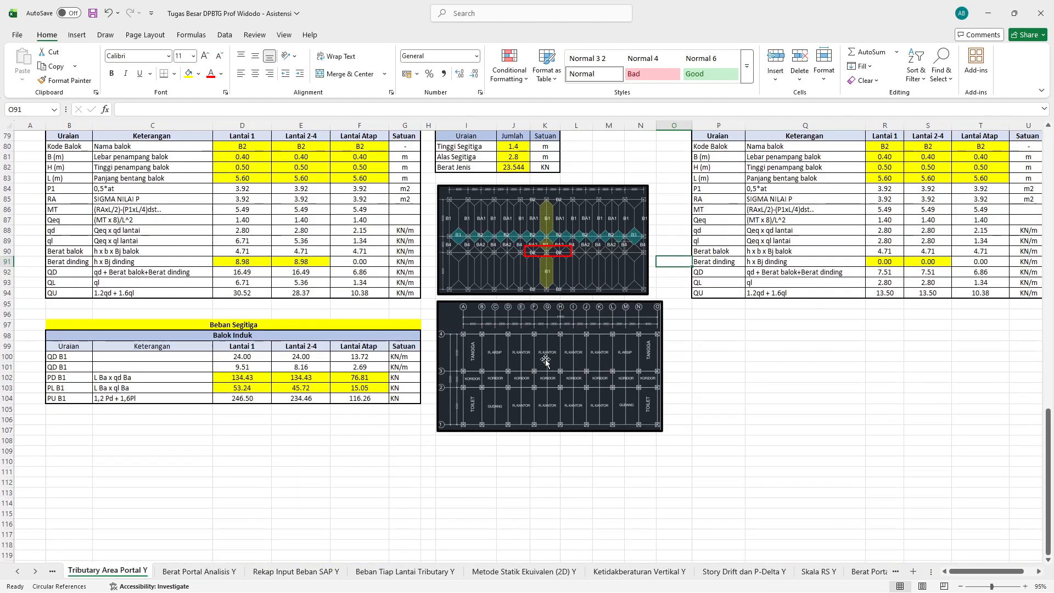
click(547, 352)
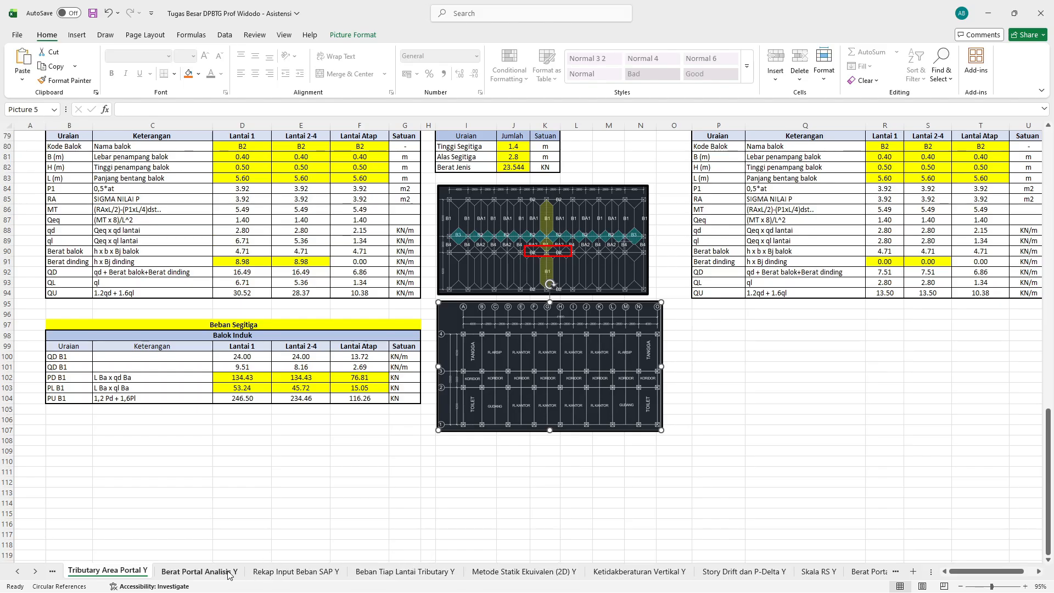
click(199, 572)
click(709, 518)
key(ctrl+v)
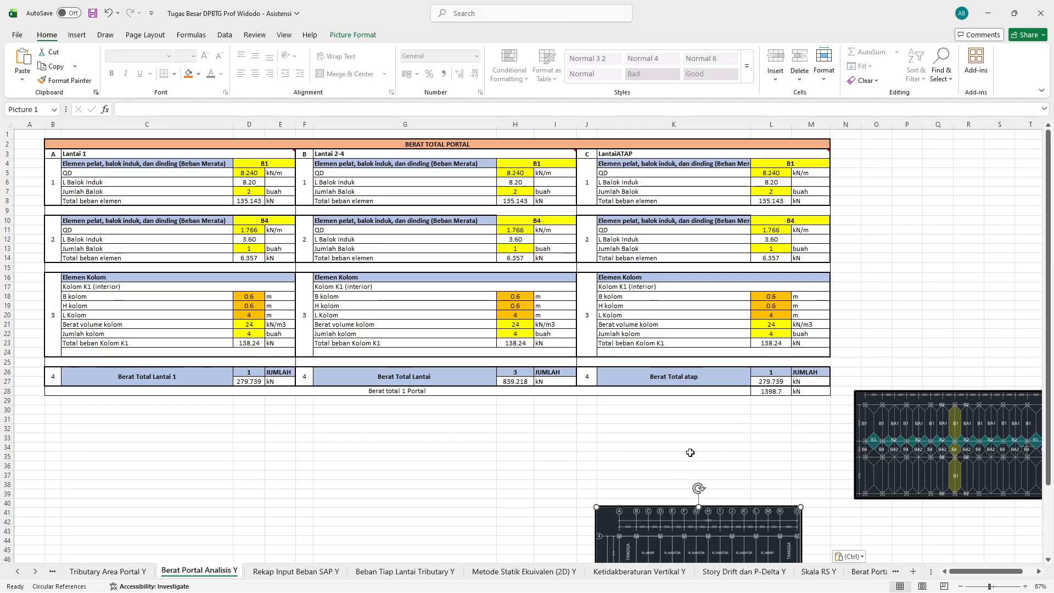
scroll(703, 439, down, 8)
drag(695, 327, 952, 331)
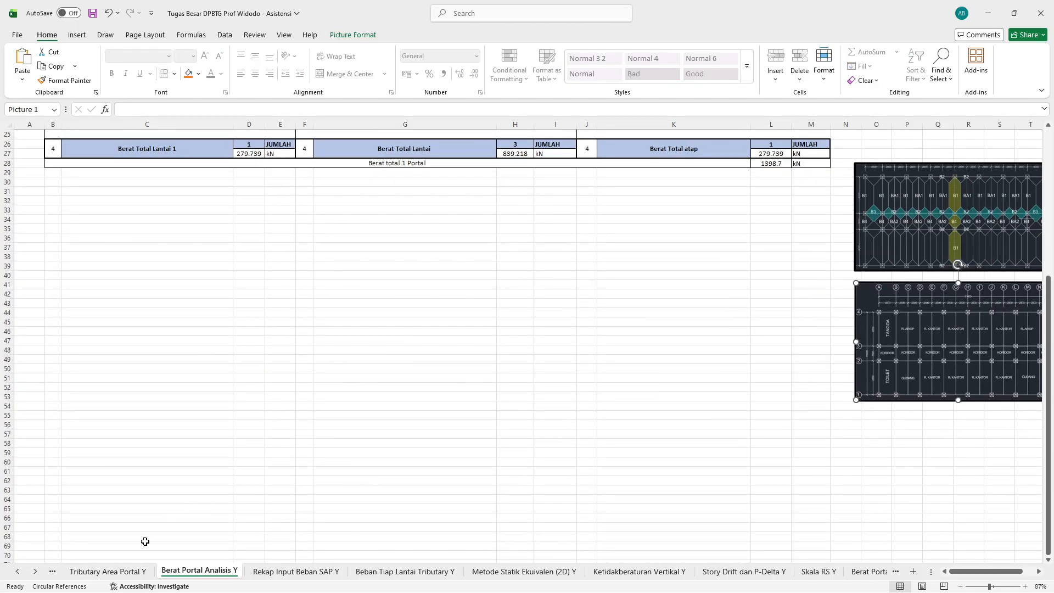
click(118, 572)
scroll(604, 269, down, 5)
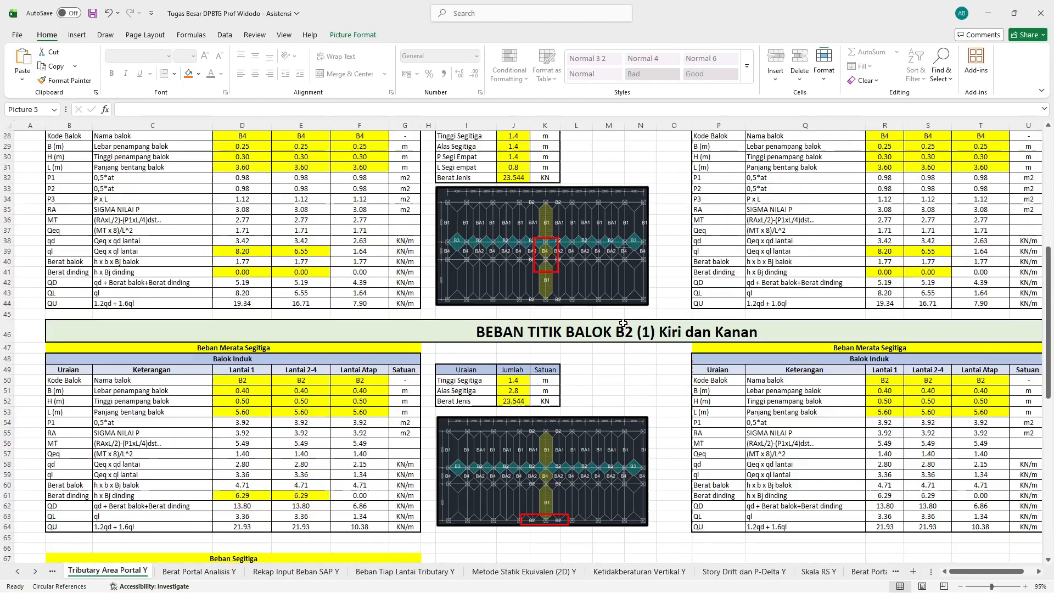
click(198, 572)
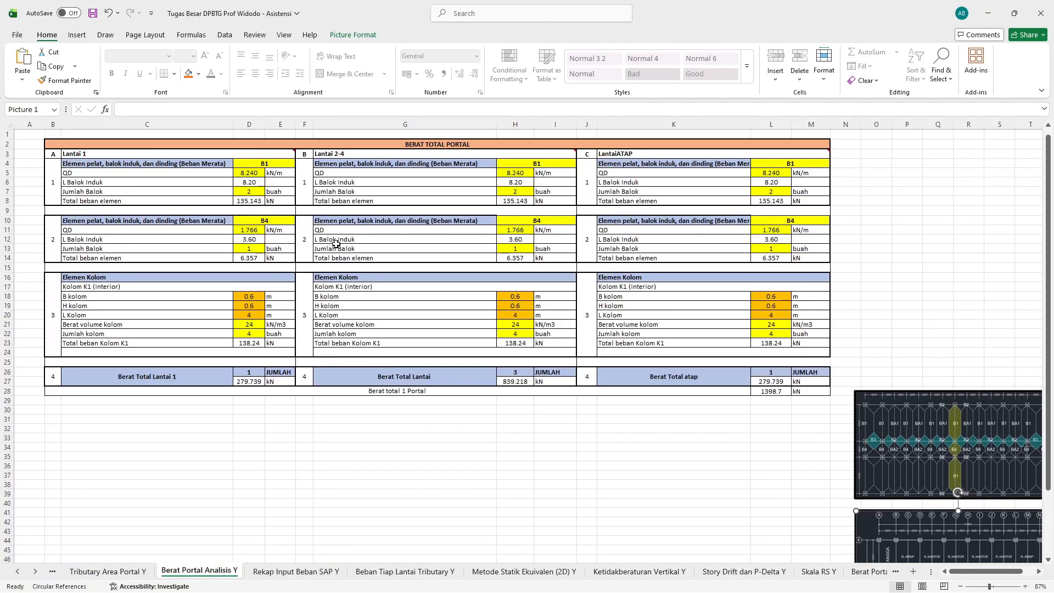
click(390, 144)
drag(395, 164, 379, 333)
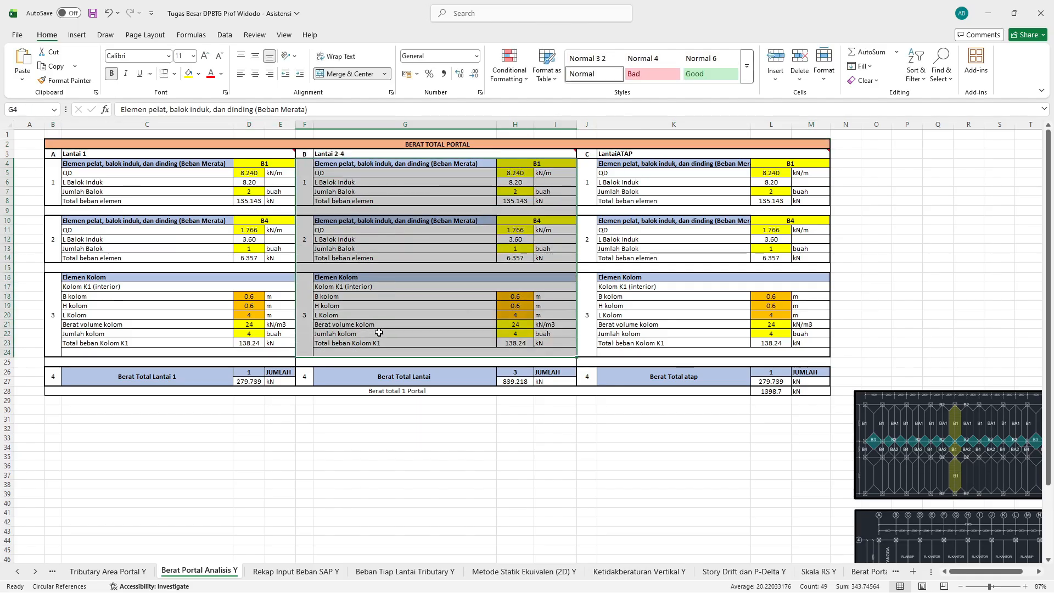
Step: Duplicate the whole BERAT TOTAL PORTAL table below the original, starting at cell B30
drag(436, 143, 439, 392)
key(ctrl+c)
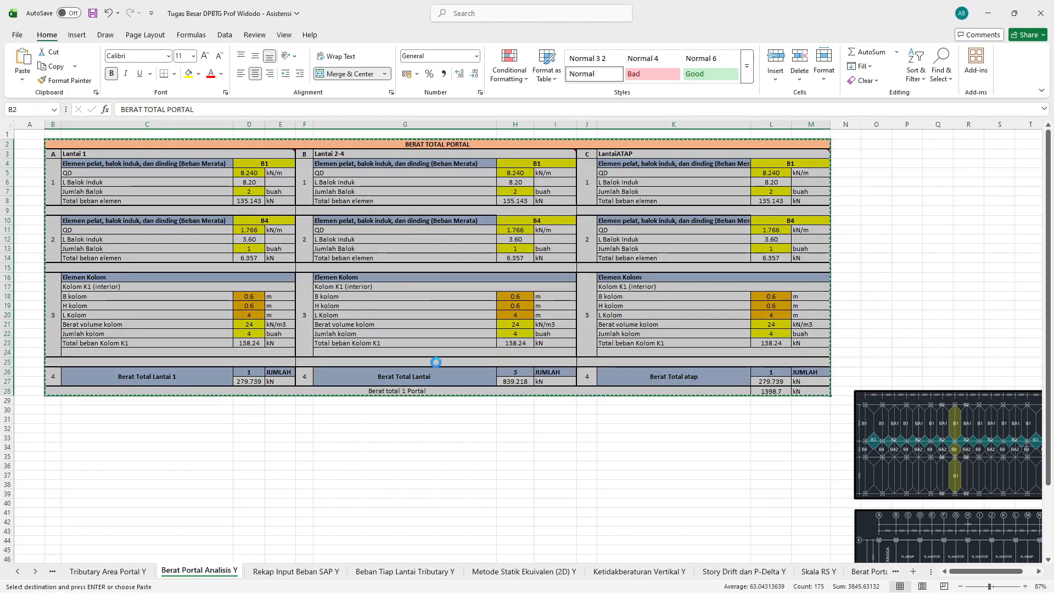
click(55, 408)
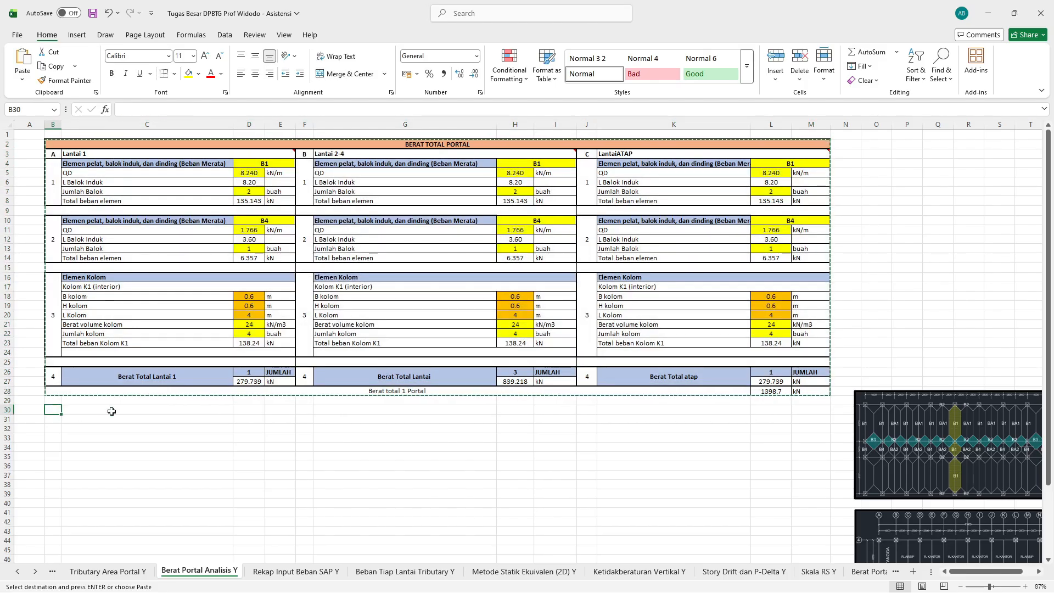
key(ctrl+v)
scroll(348, 374, down, 7)
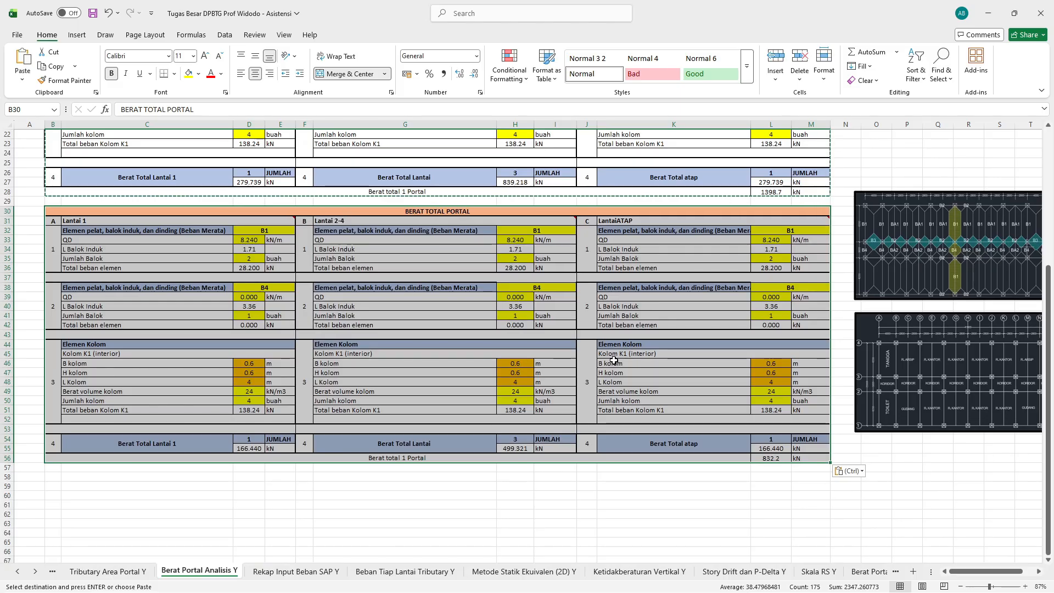
key(Escape)
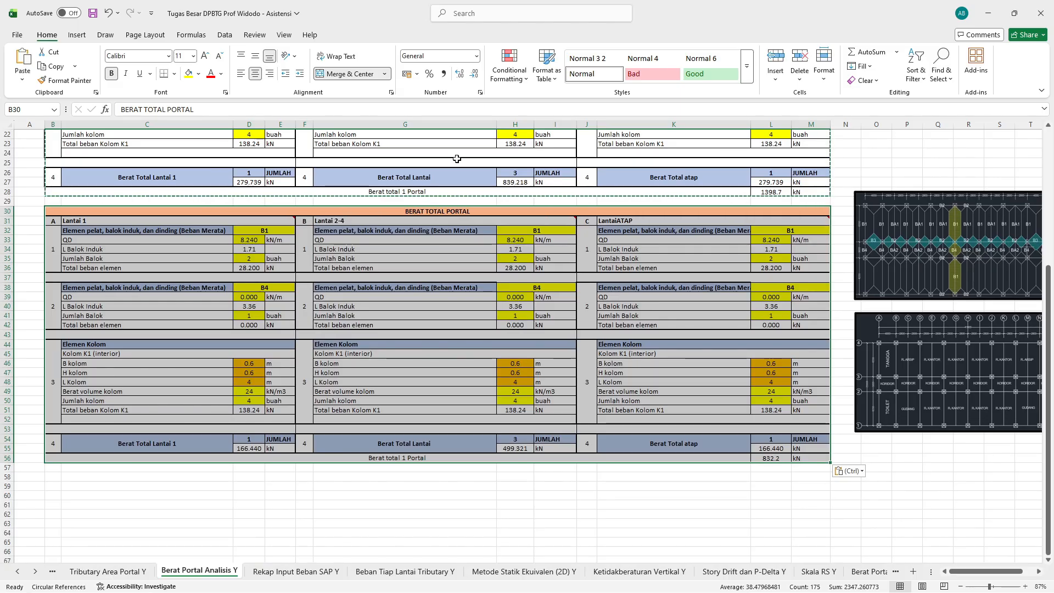
Step: Inspect the beam code cells H32, D32 and L32 of the copied table, and undo a trial entry of x in D32
click(512, 290)
click(515, 230)
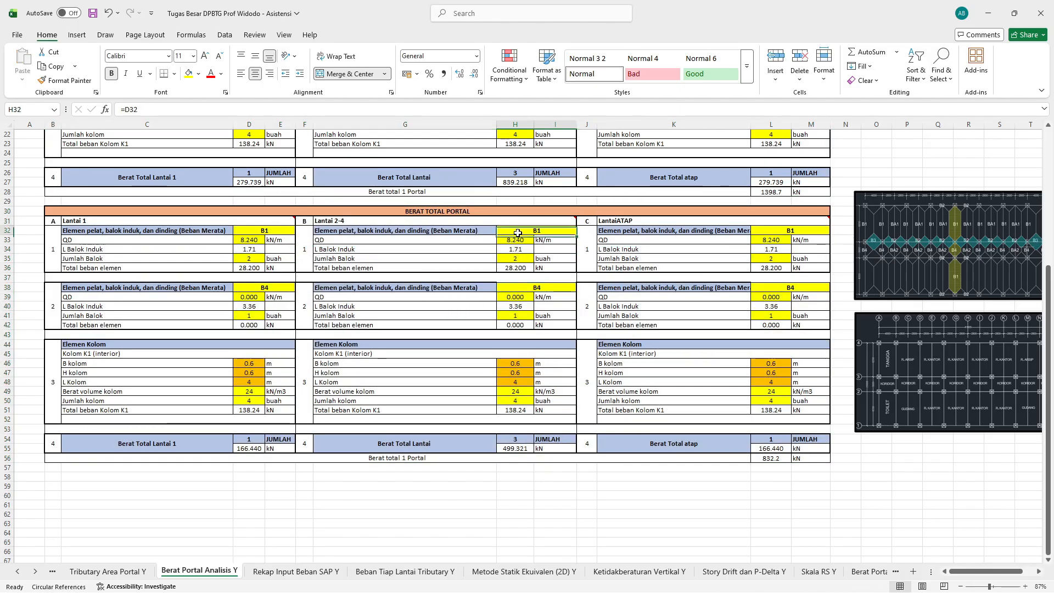
click(284, 232)
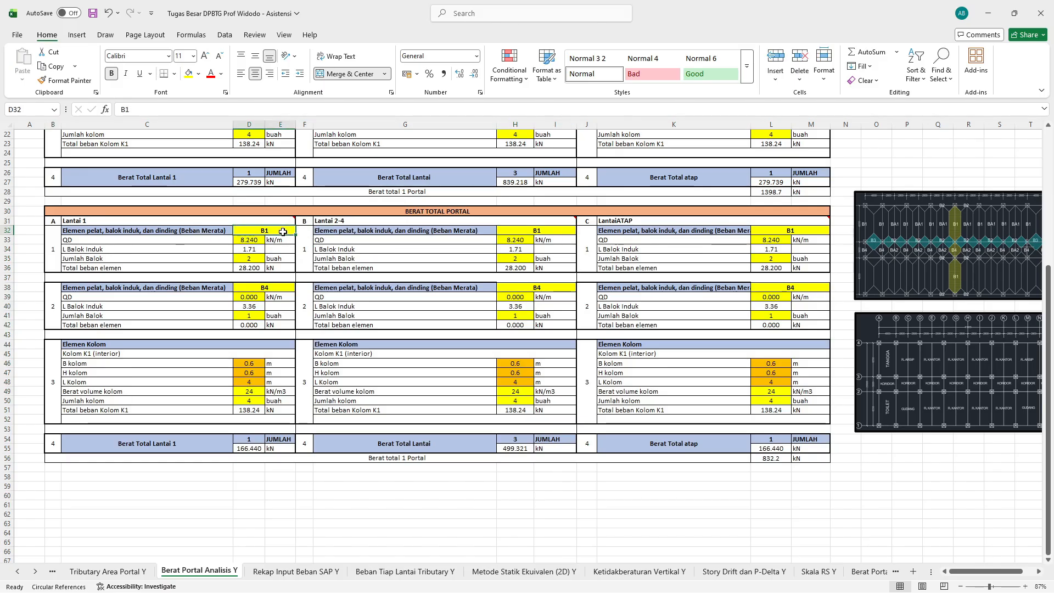
click(802, 231)
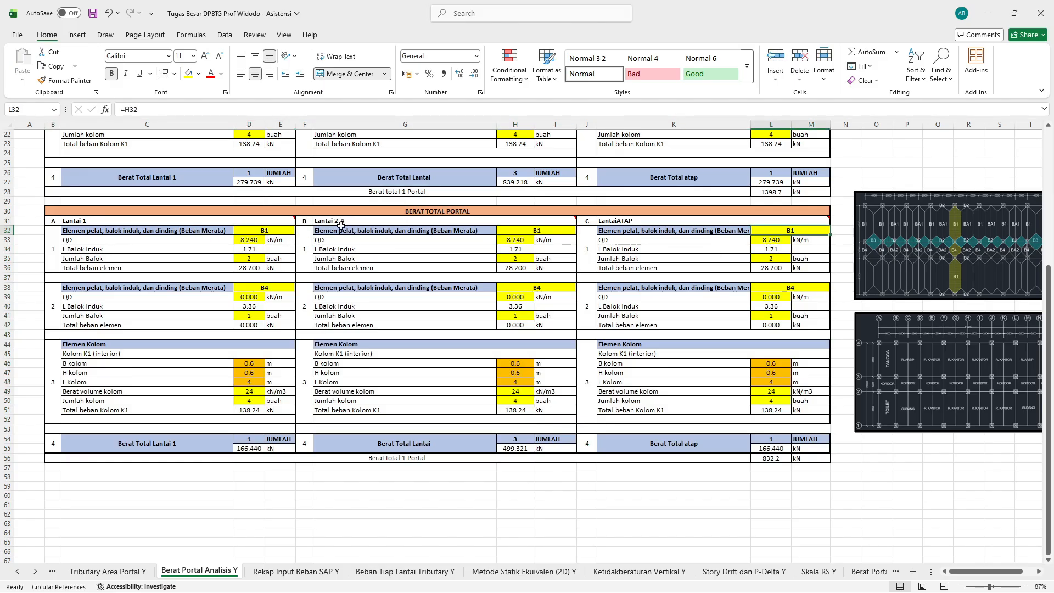
click(248, 230)
text(x)
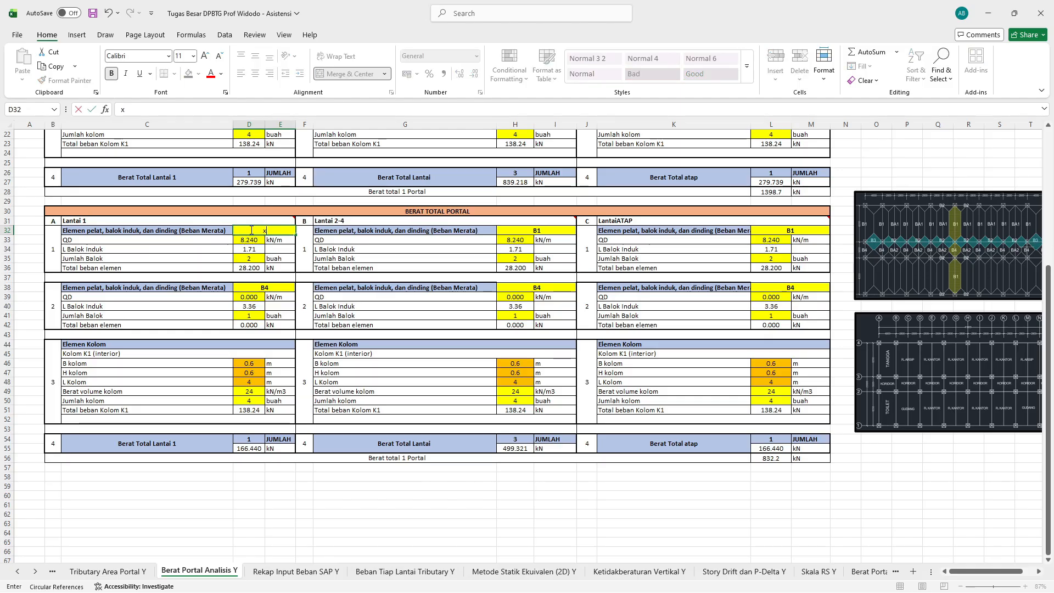
key(ctrl+z)
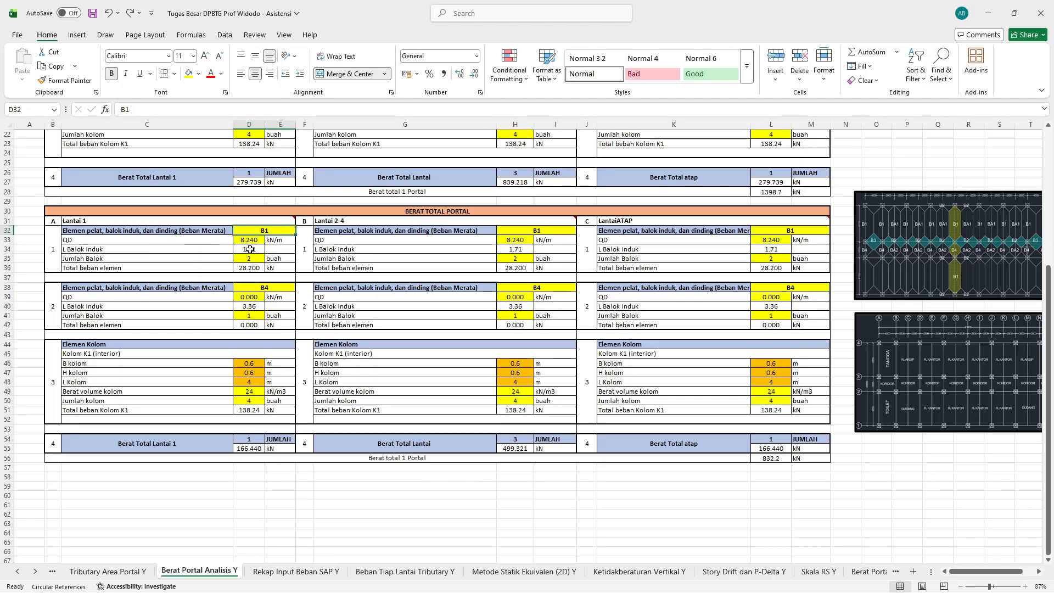
Step: Begin a VLOOKUP formula in the Lantai 1 L Balok Induk cell D34 with beam code cell D32 as the lookup value
click(249, 249)
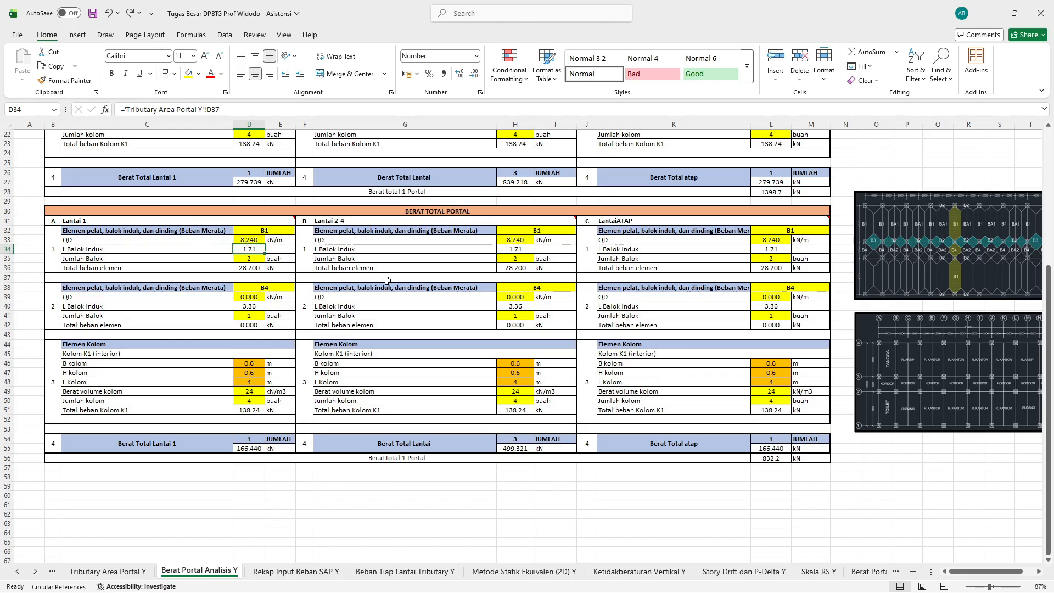
text(=)
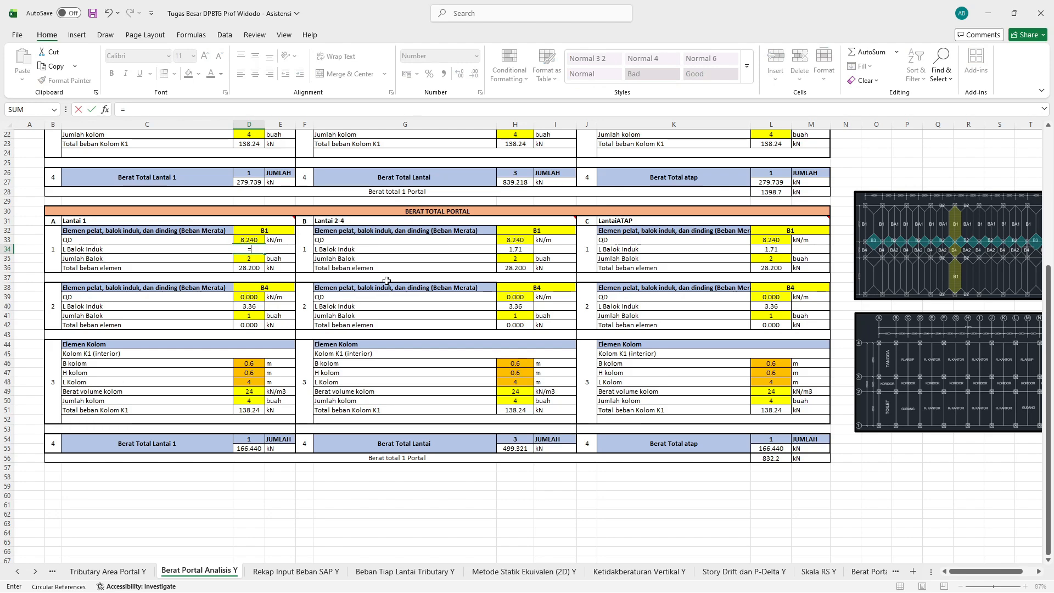
text(VL)
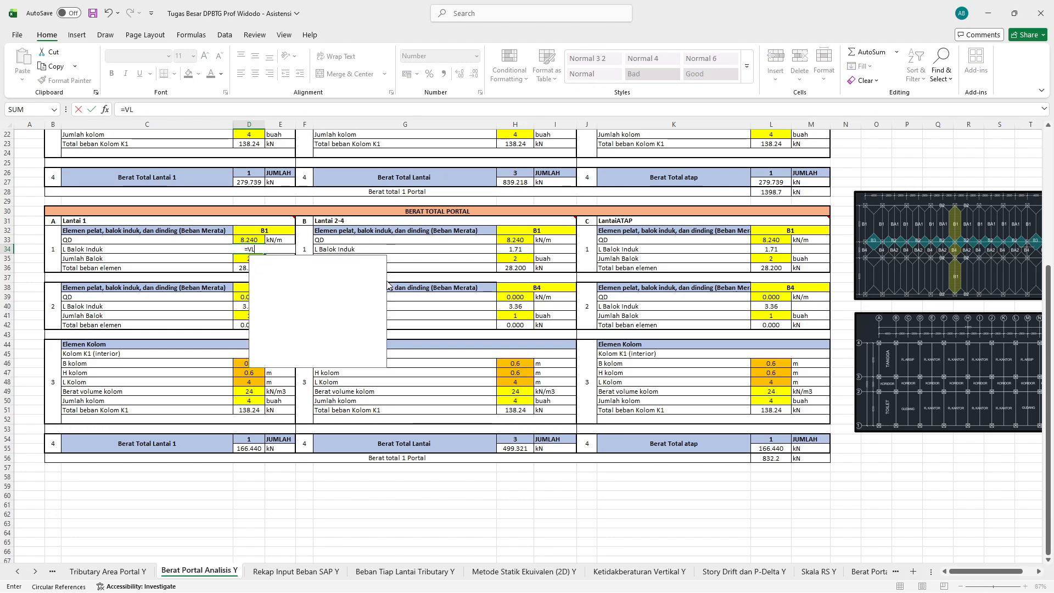
text(OOKUP)
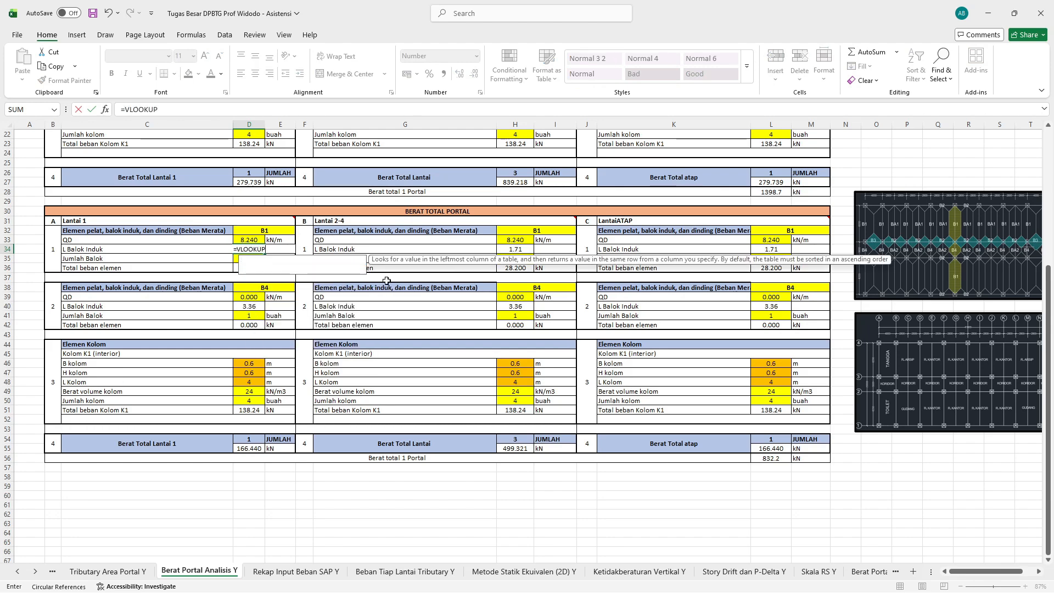
text(()
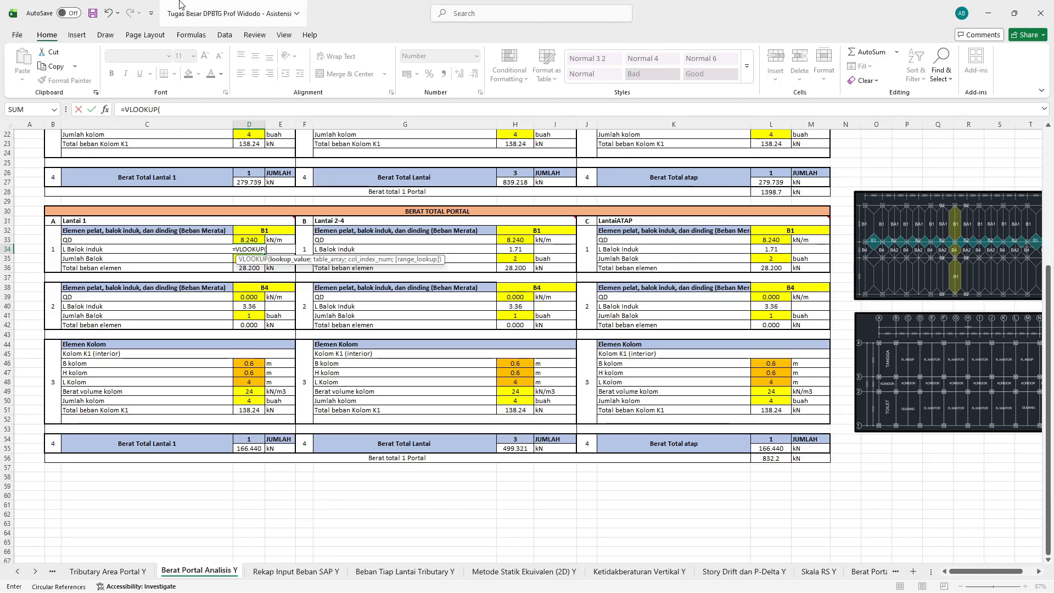
click(270, 231)
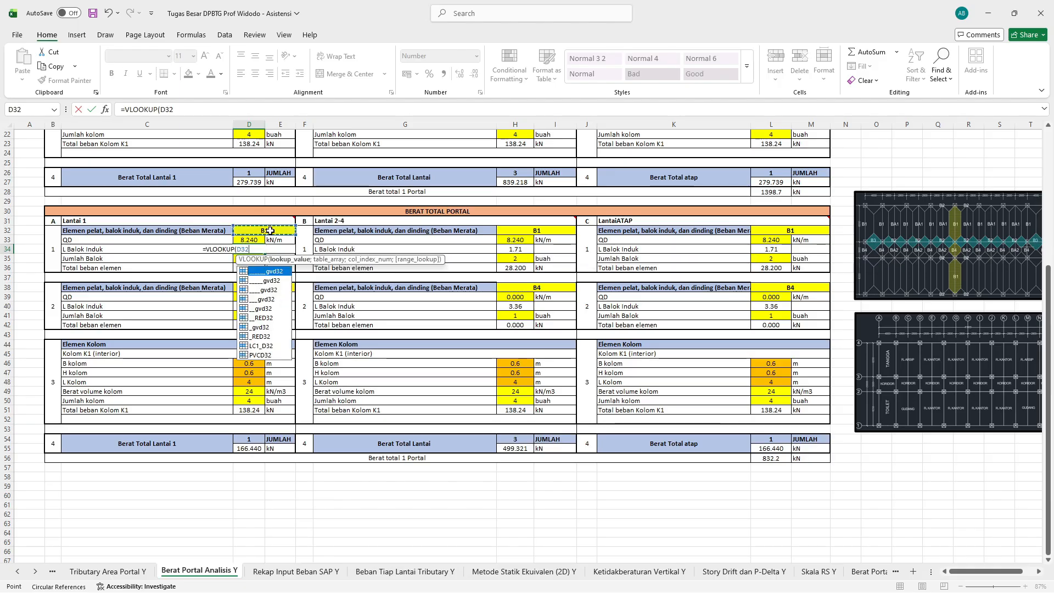
text(;)
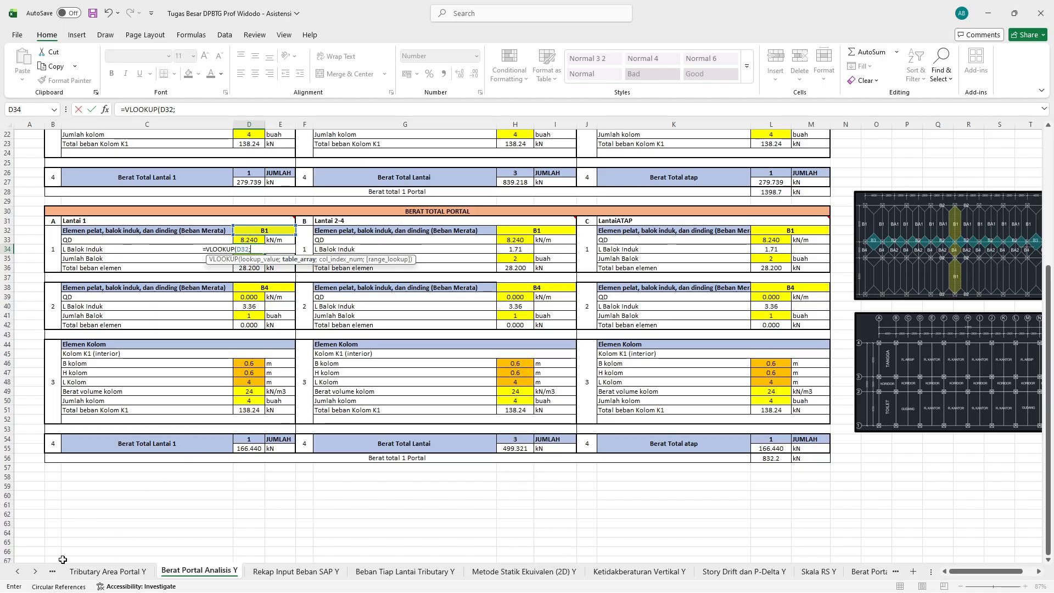
Step: Set the VLOOKUP table array to the absolute range $C$4:$H$9 on the Estimasi Dimensi sheet
click(56, 572)
click(55, 573)
click(56, 572)
click(55, 572)
click(55, 572)
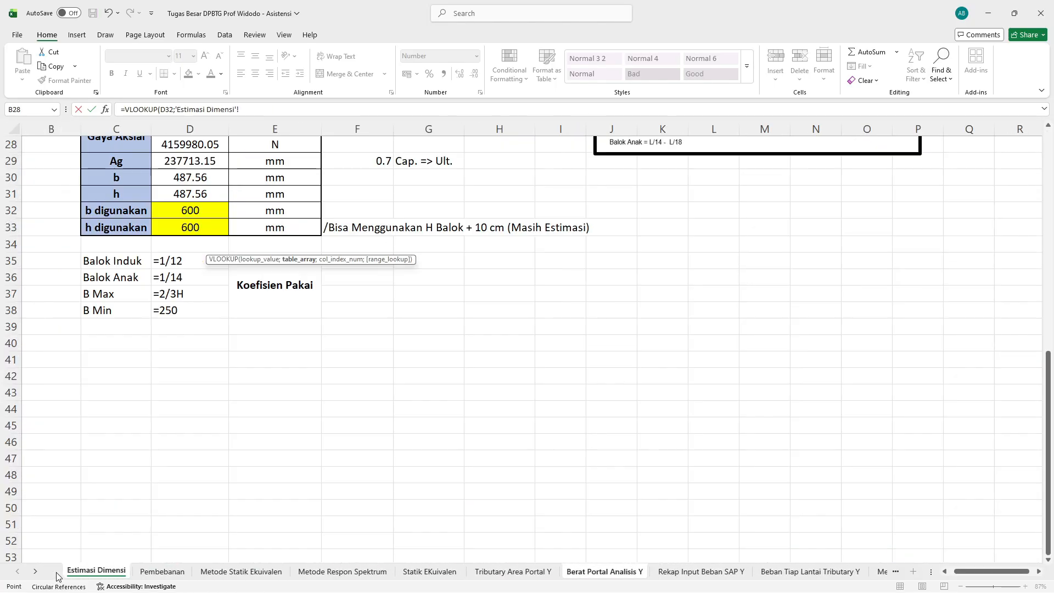
scroll(207, 352, up, 9)
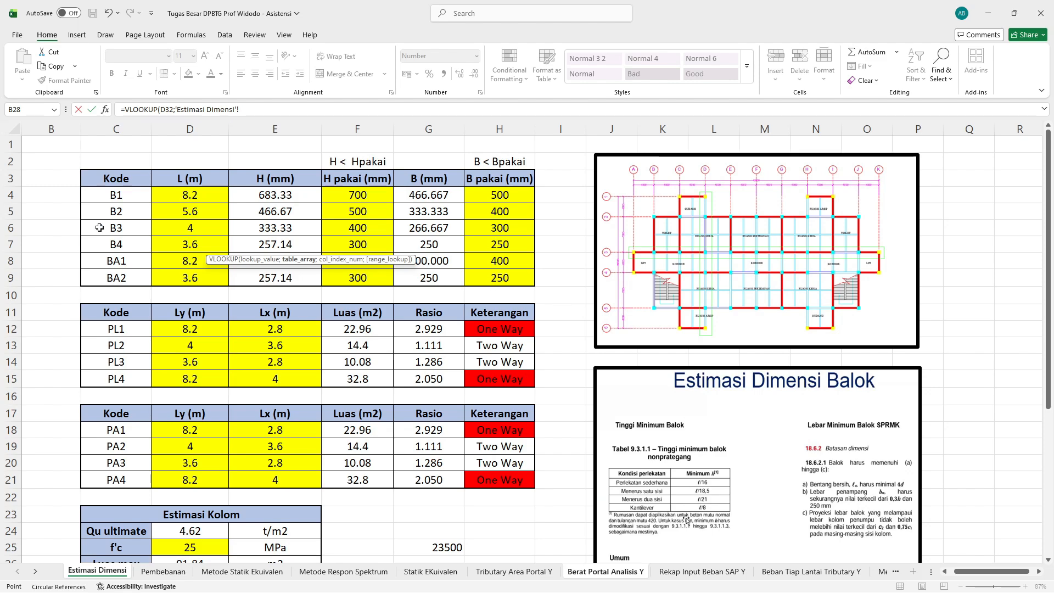
drag(113, 197, 489, 280)
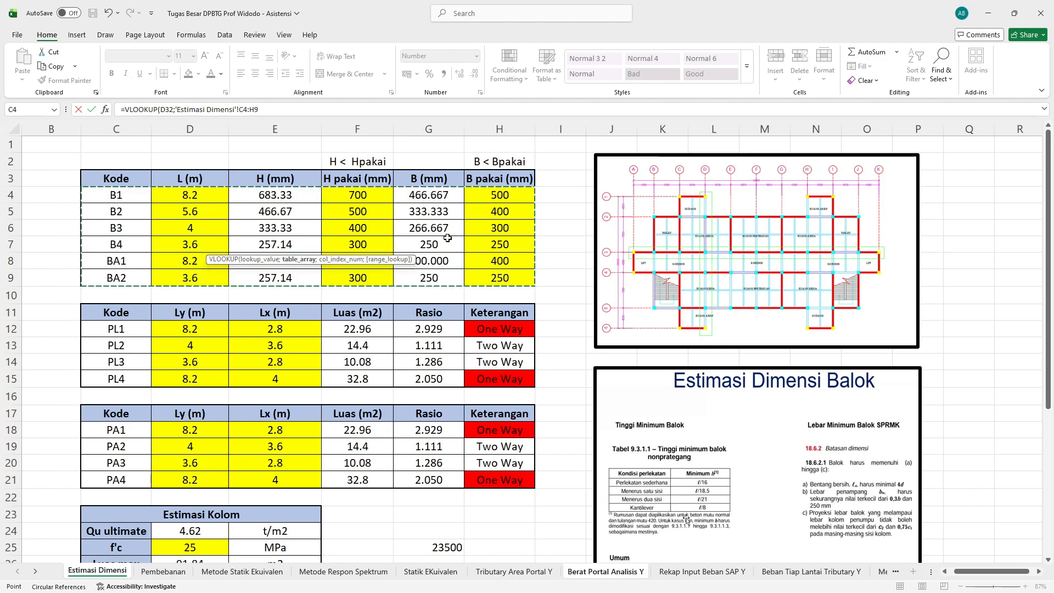
click(265, 112)
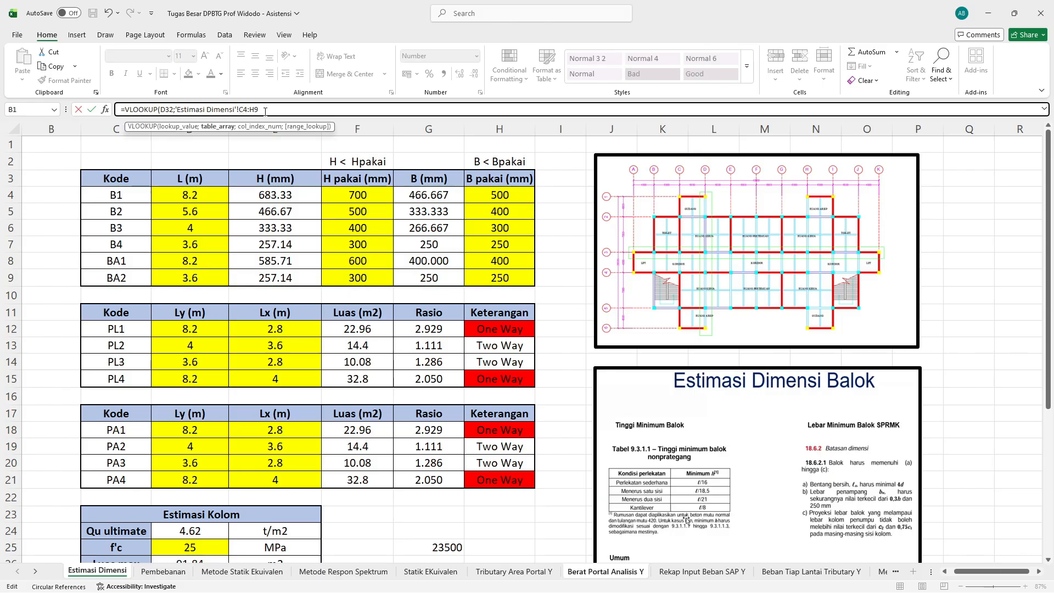
key(F4)
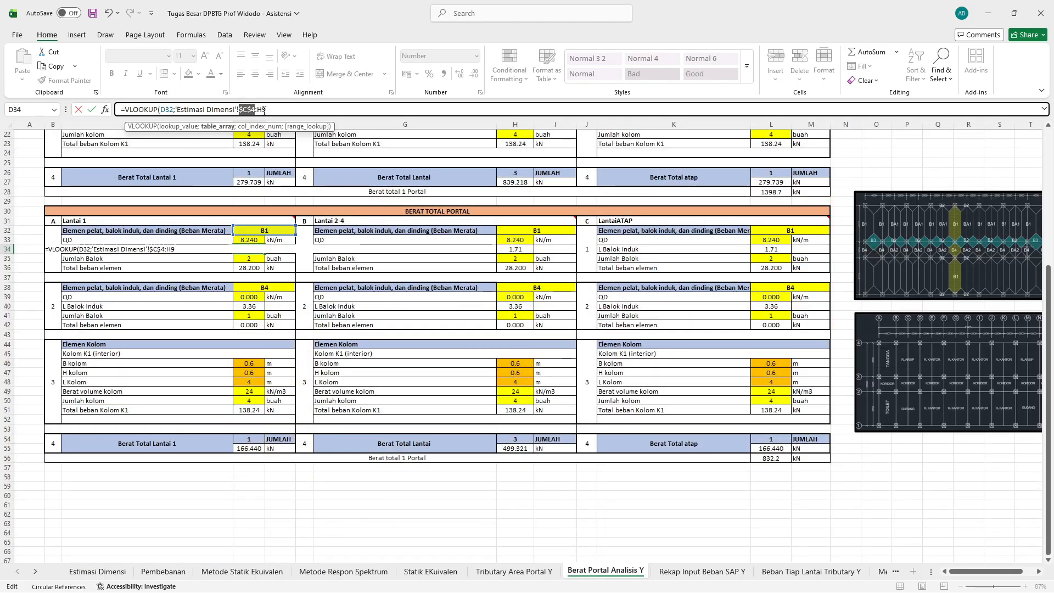
click(281, 110)
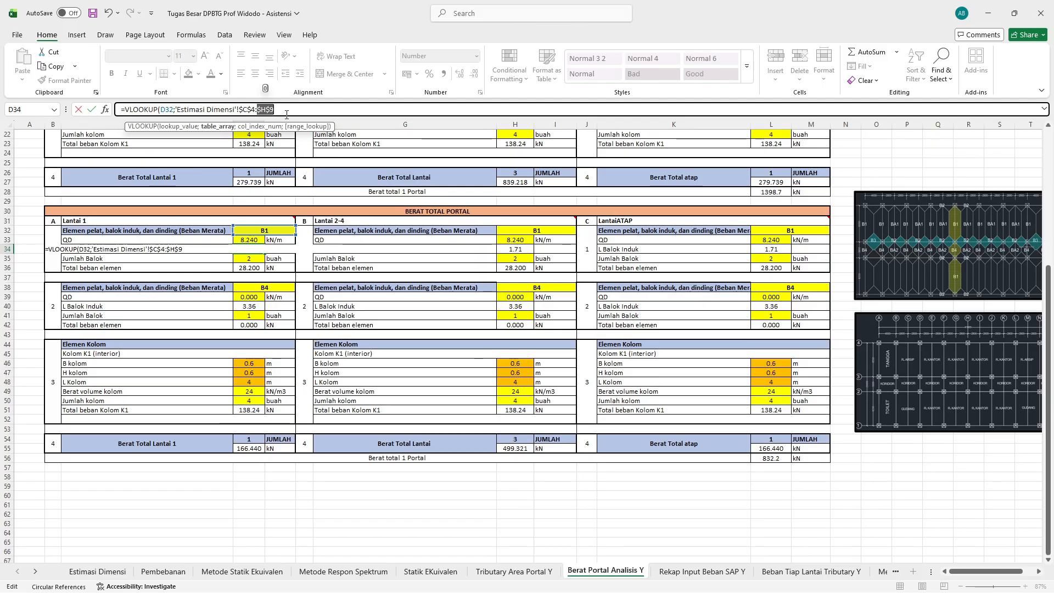
Step: Complete the D34 VLOOKUP with column index 2 and FALSE for an exact match
text(;2)
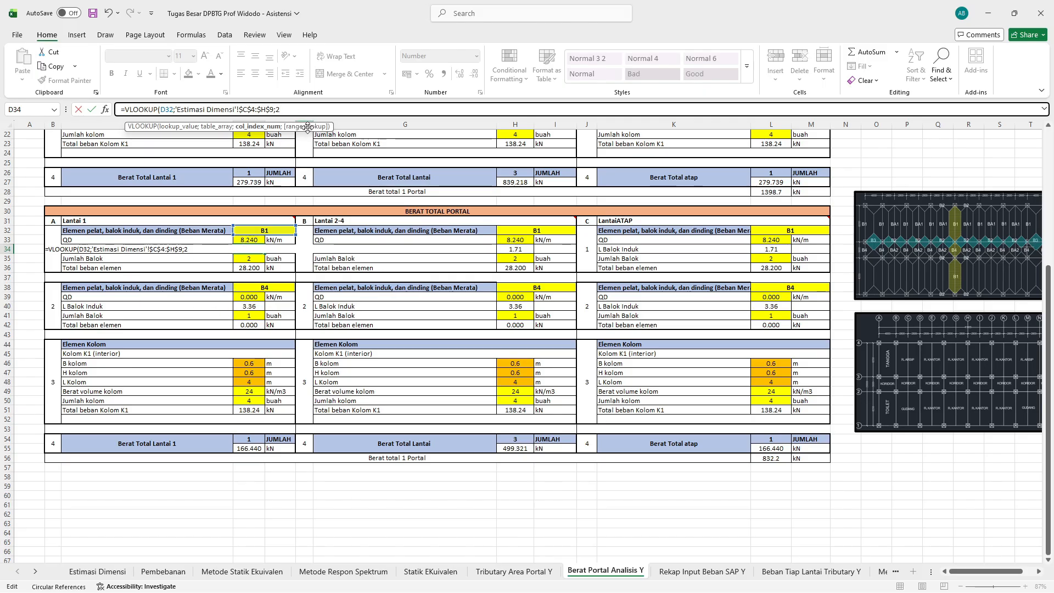
text(;)
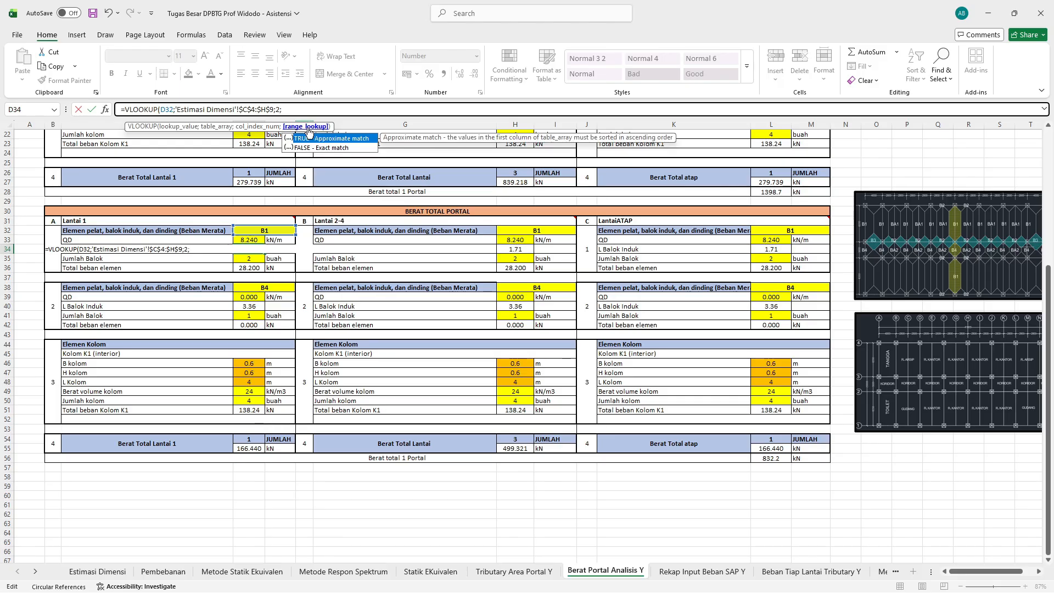
text(FA)
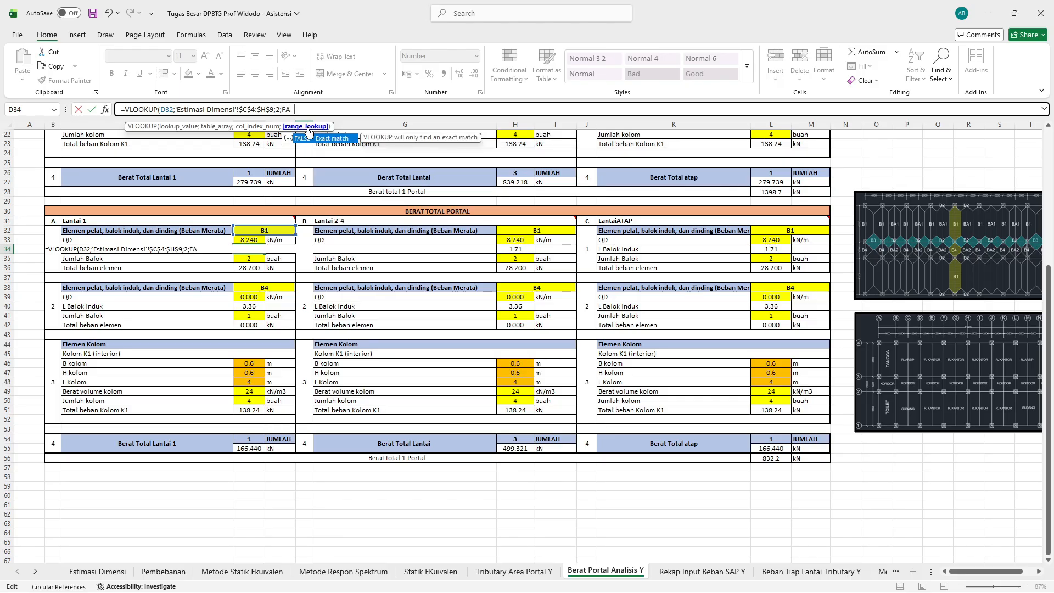
text(LSE))
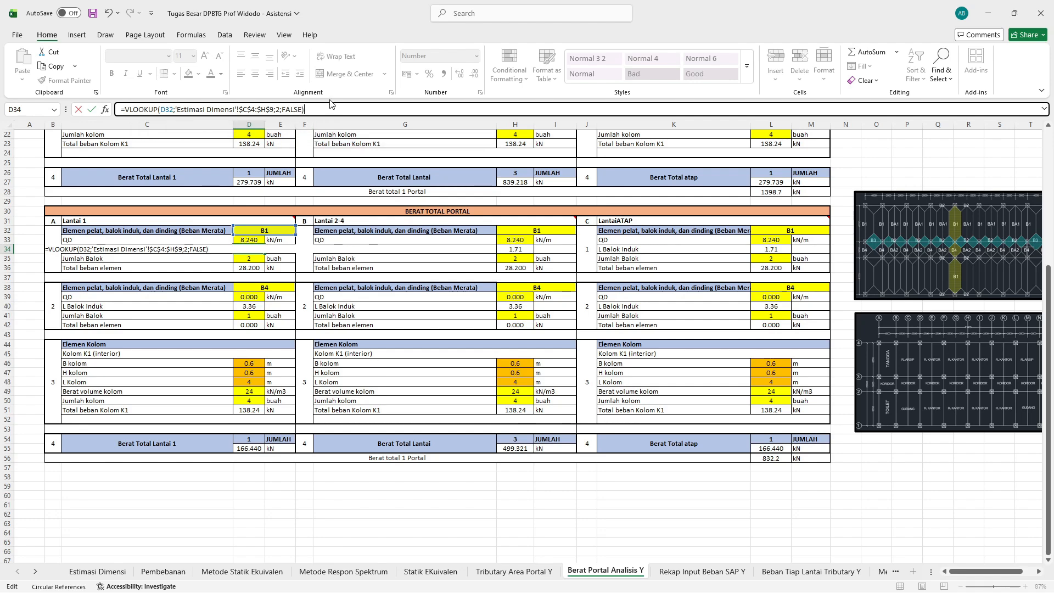
key(Return)
Step: Copy the L Balok Induk VLOOKUP from D34 into the Lantai 2-4 and Atap cells H34 and L34
click(249, 249)
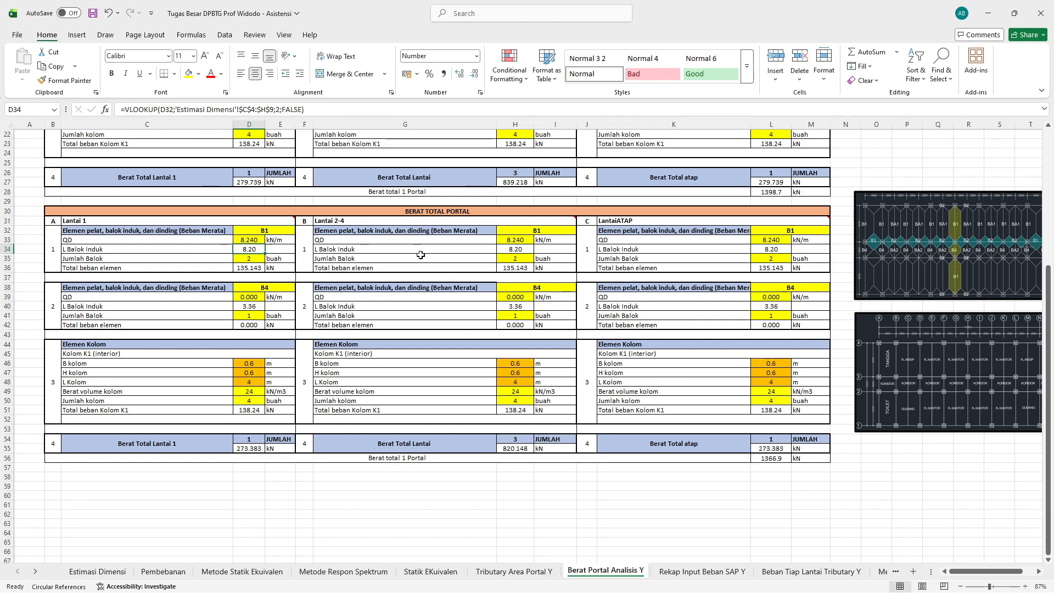
key(ctrl+c)
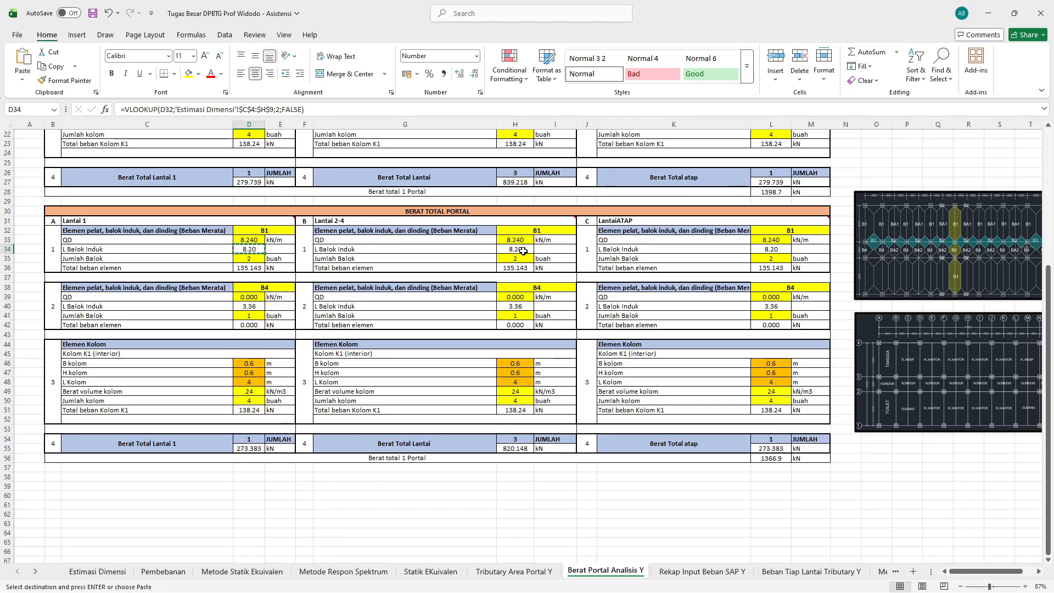
click(519, 249)
key(ctrl+v)
click(774, 249)
key(ctrl+v)
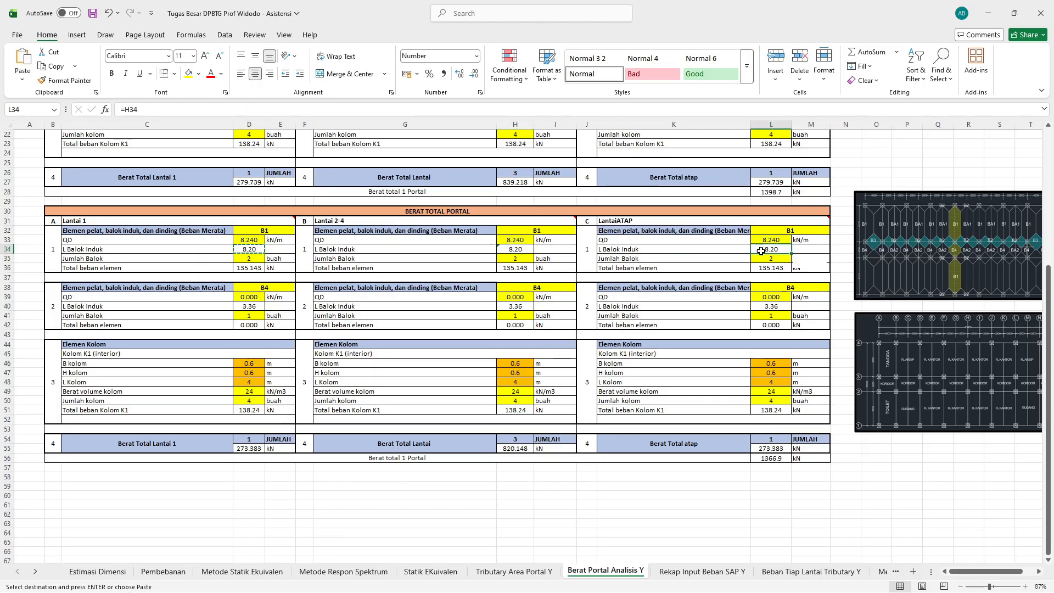
Step: Paste the same VLOOKUP into the B4 L Balok Induk cells H40 and L40
click(256, 306)
key(ctrl)
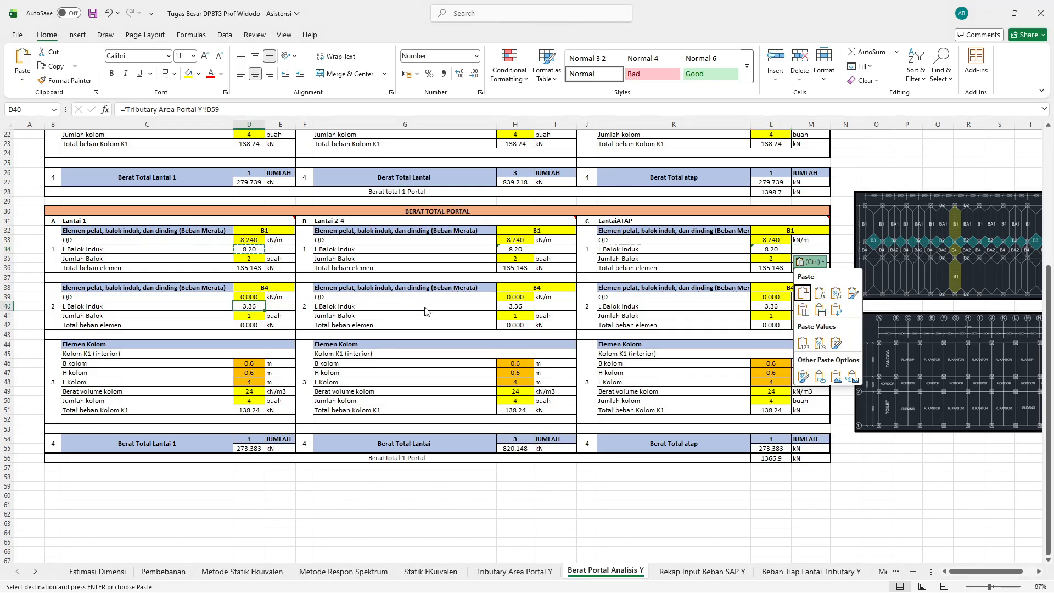
click(514, 305)
key(ctrl+v)
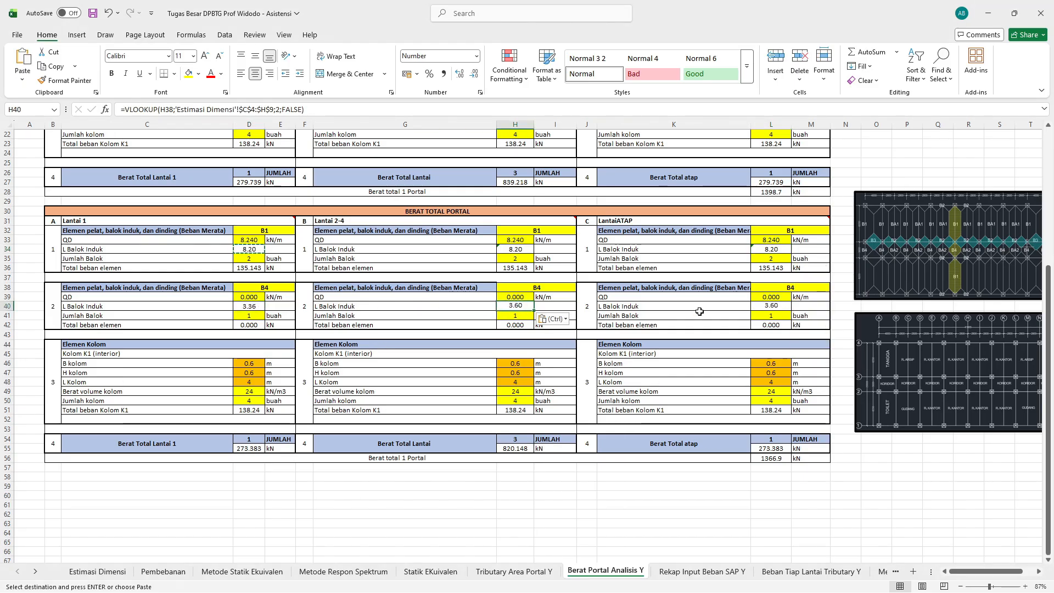
click(771, 306)
key(ctrl+v)
click(638, 345)
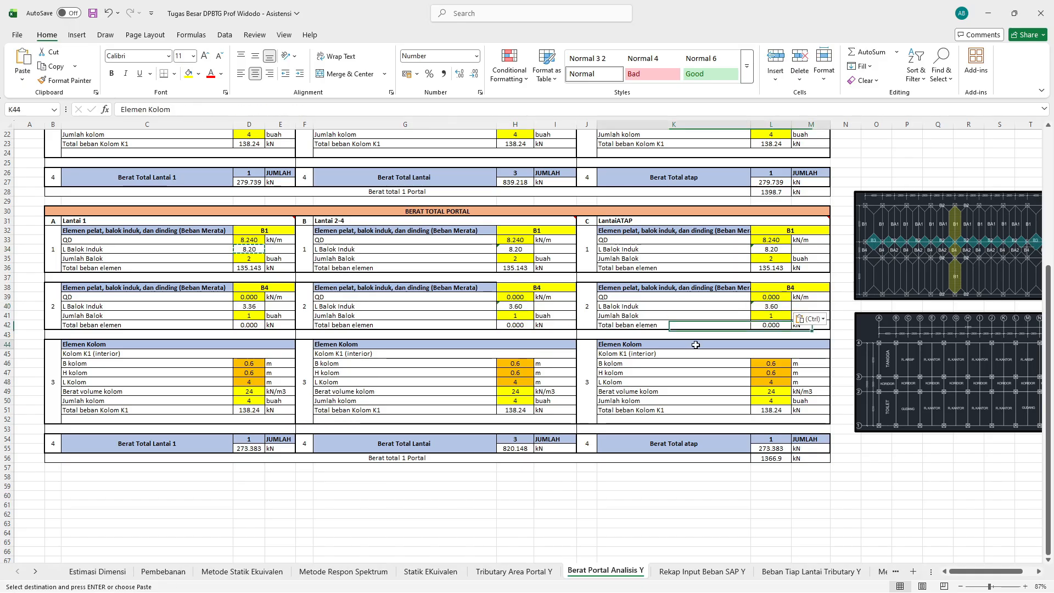
Step: Link the first block's numbering in the second table, with F32 referring to B32 and J32 referring to F32
scroll(604, 351, up, 5)
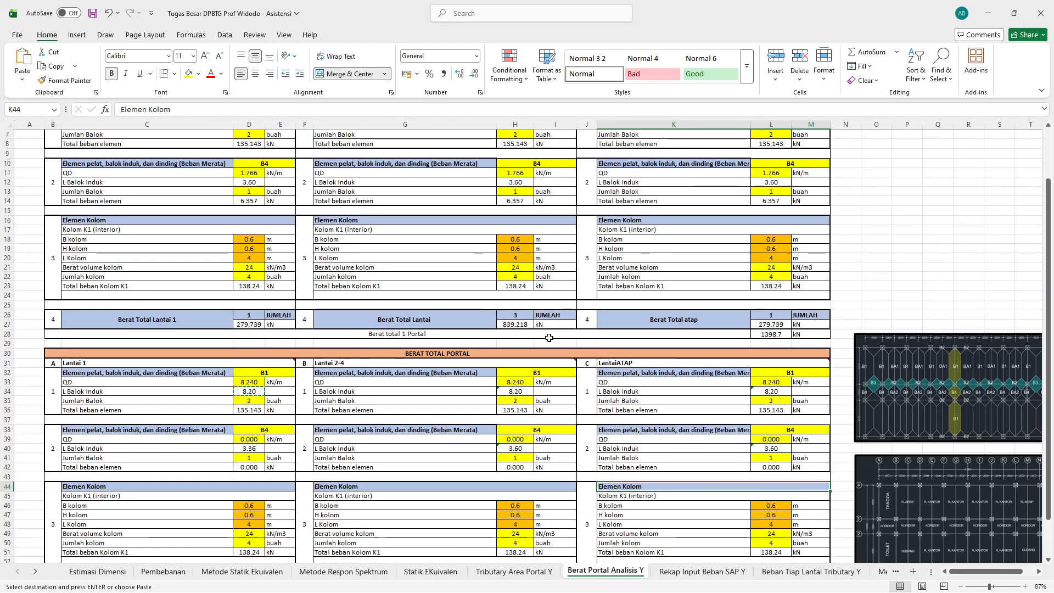
click(302, 389)
text(=)
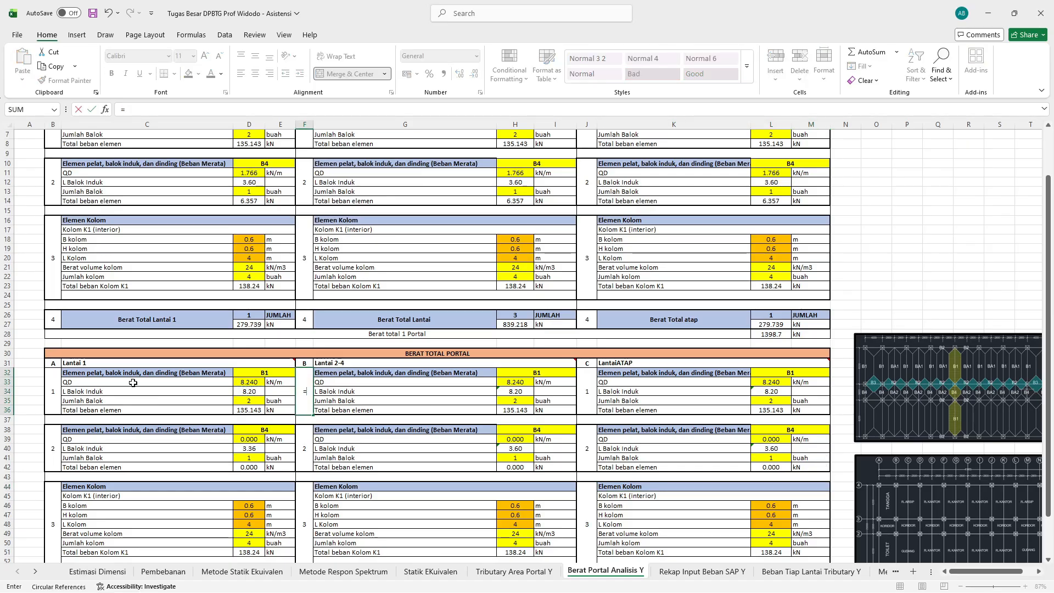
click(54, 395)
key(Return)
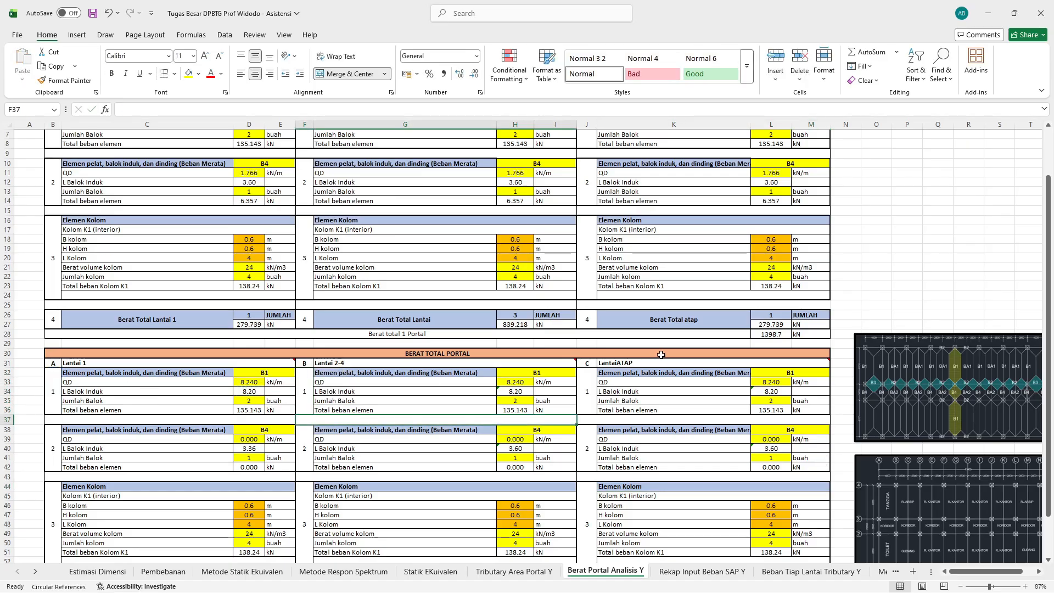
click(581, 392)
text(=)
click(308, 393)
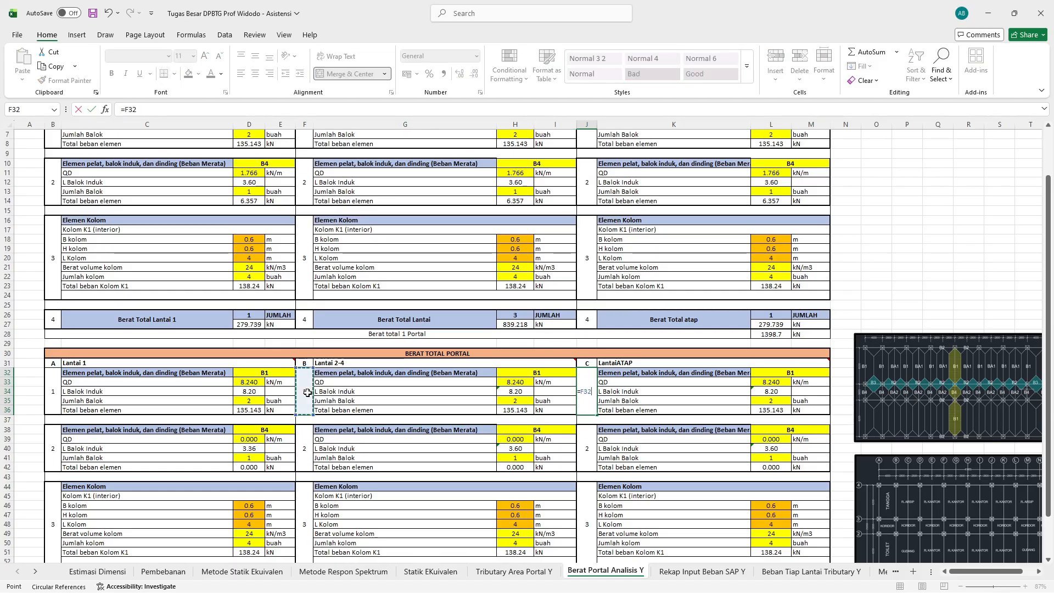
key(Return)
Step: Link the B4 block numbering so that J38 refers to F38 and F38 refers to B38
click(587, 446)
text(=)
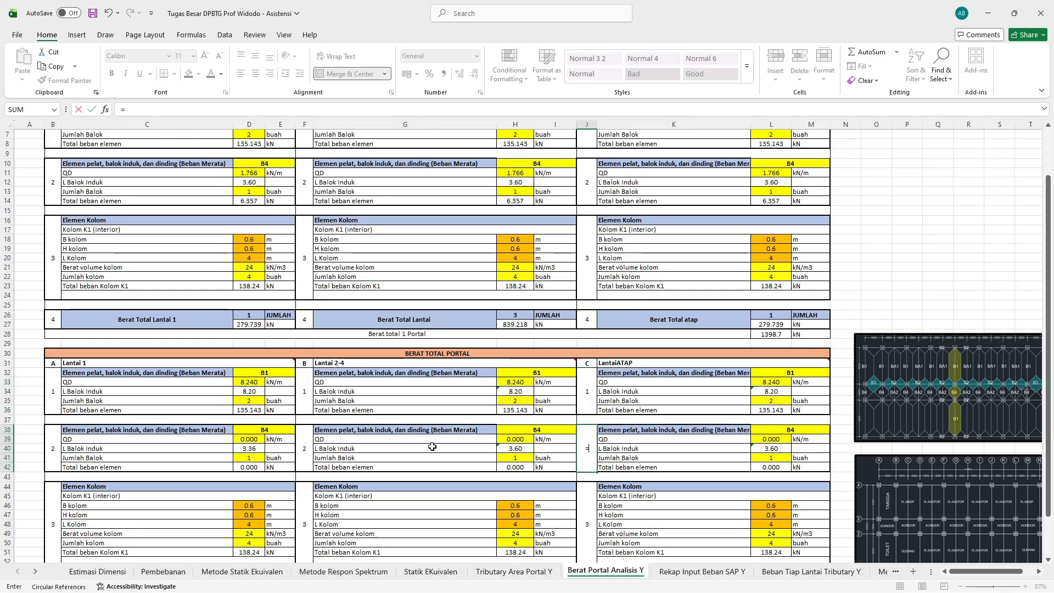
click(301, 455)
key(Return)
click(302, 456)
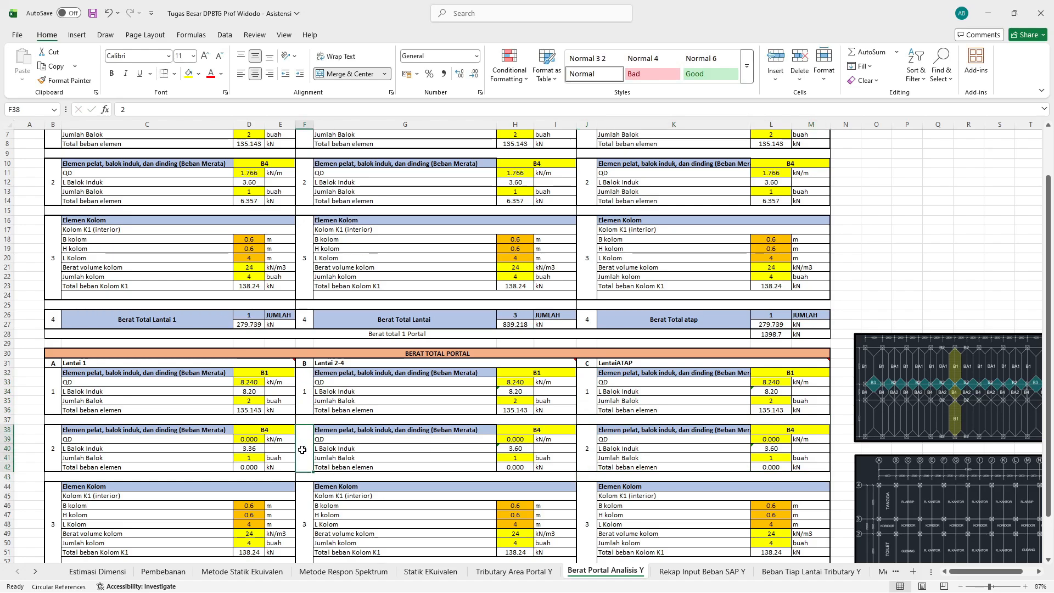
text(=)
click(53, 448)
key(Return)
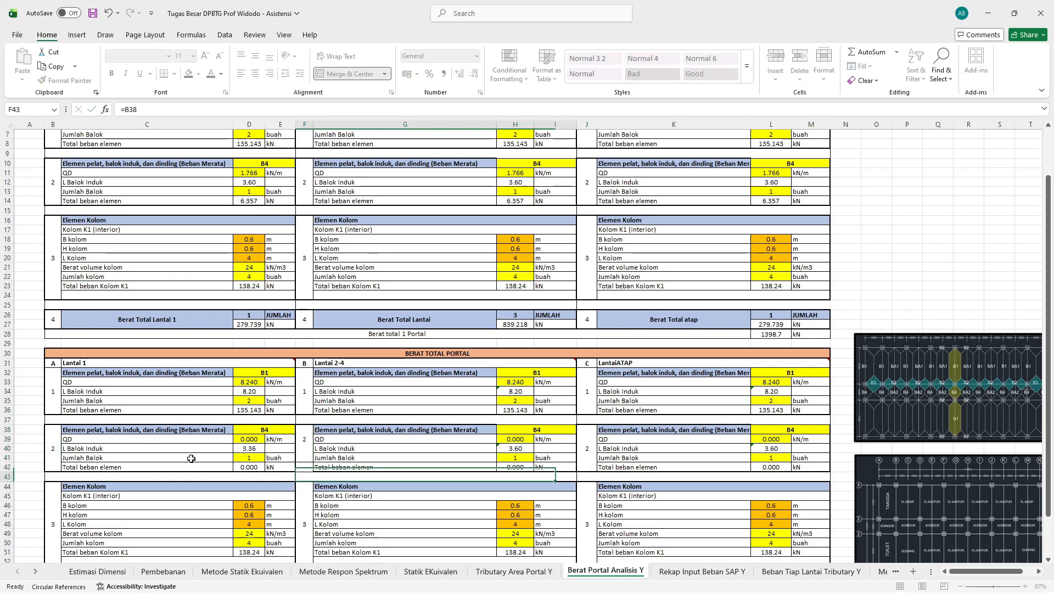
Step: Link the Elemen Kolom block numbering, with F44 referring to B44 and J44 referring to F44
scroll(307, 433, down, 3)
scroll(307, 432, down, 1)
click(308, 432)
text(=)
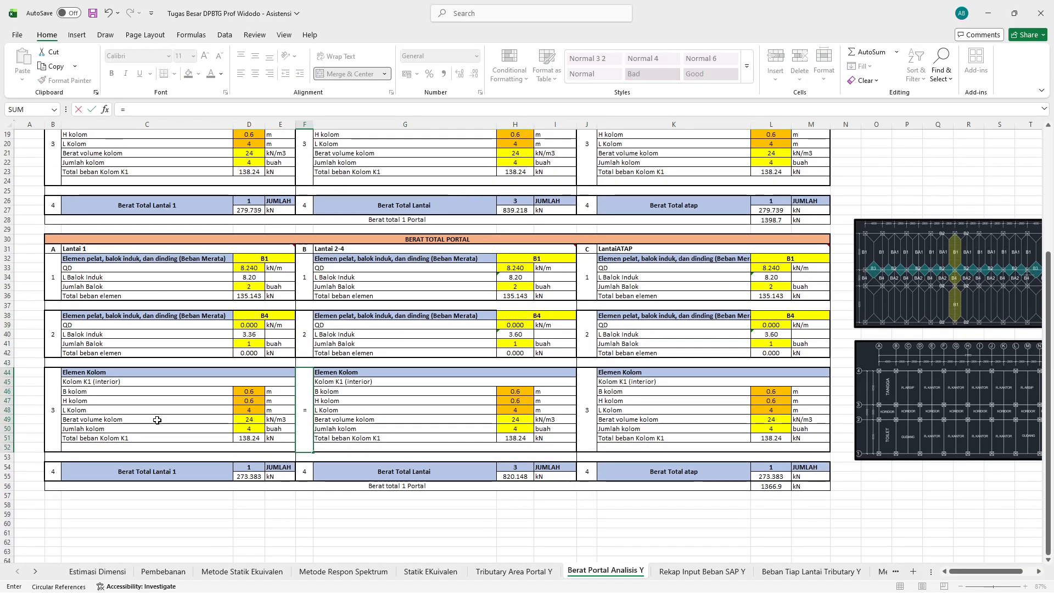
click(53, 420)
key(Return)
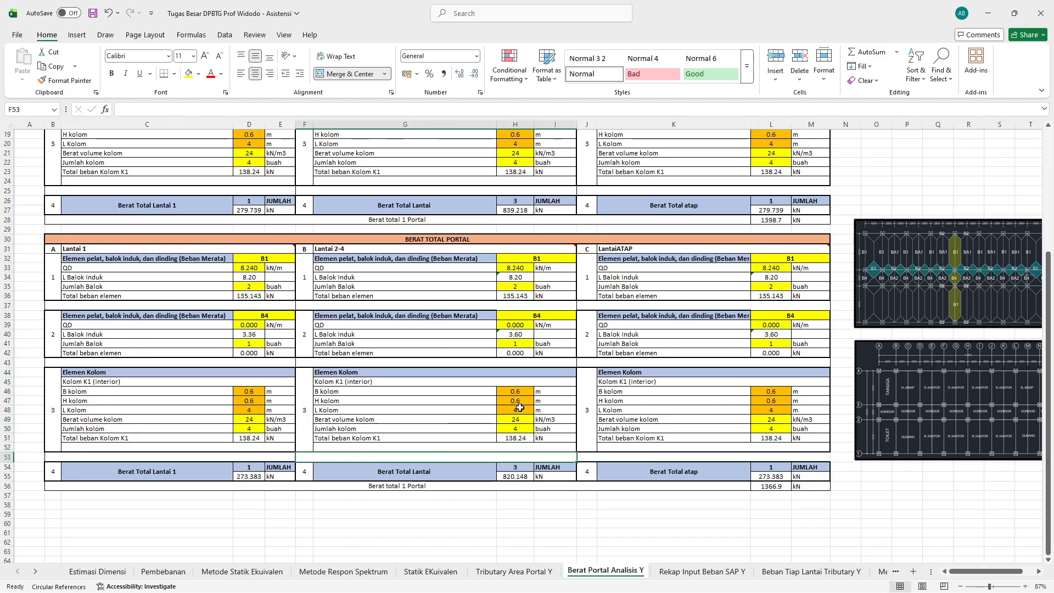
click(592, 410)
text(=)
click(326, 407)
key(Return)
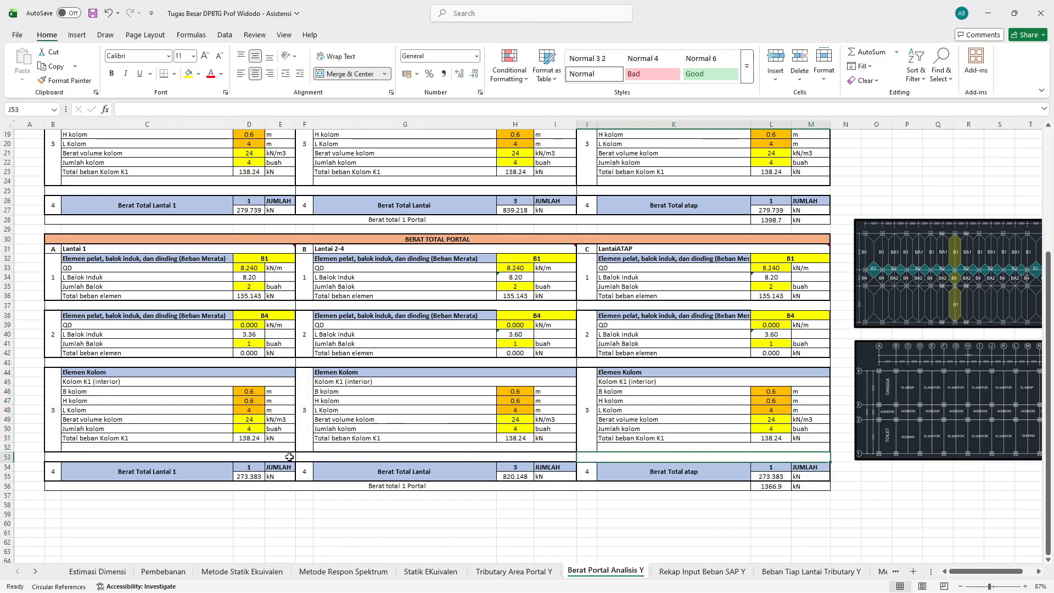
Step: Link the total weight row numbering cells F54 and J54 to B54
click(306, 474)
text(=)
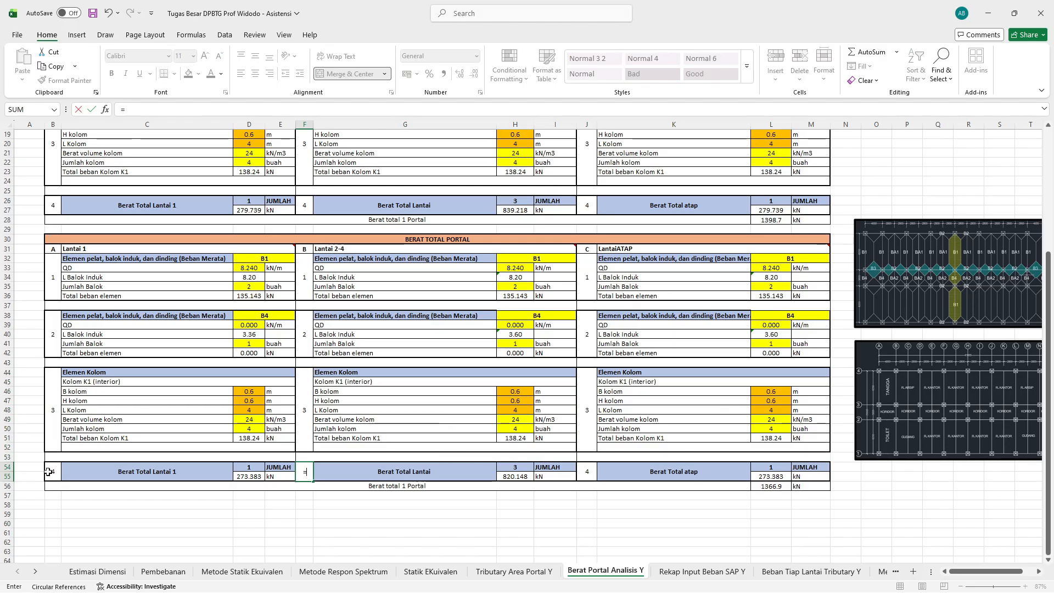
click(55, 468)
key(Return)
click(583, 474)
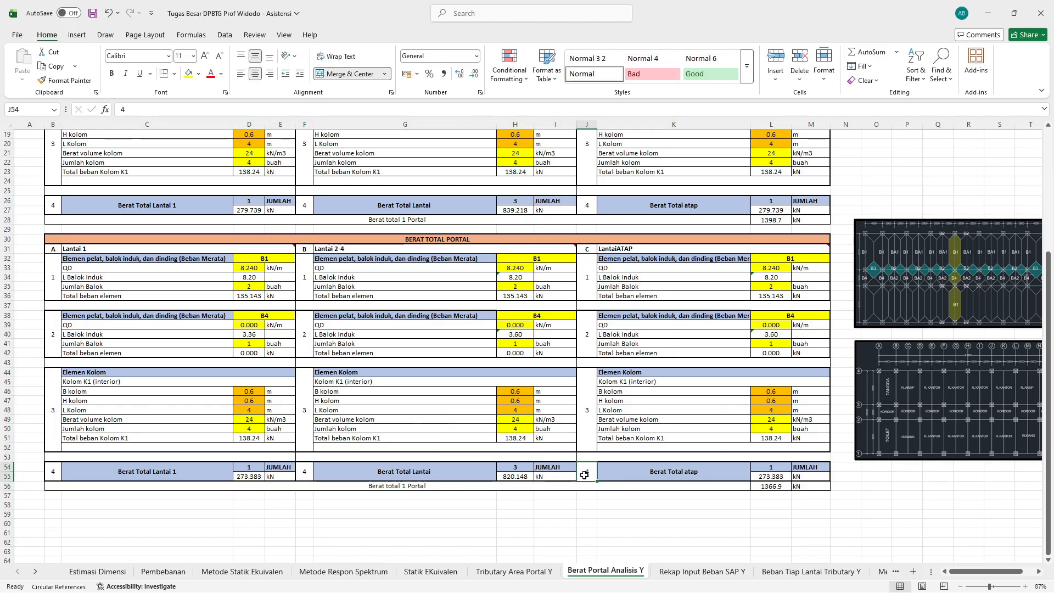
text(=)
click(52, 469)
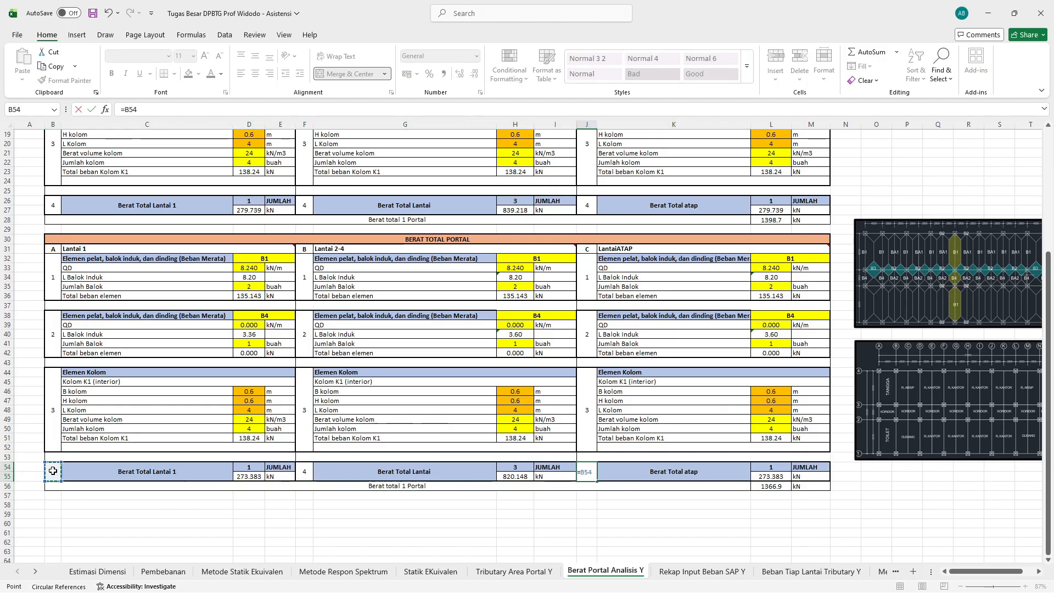
key(Return)
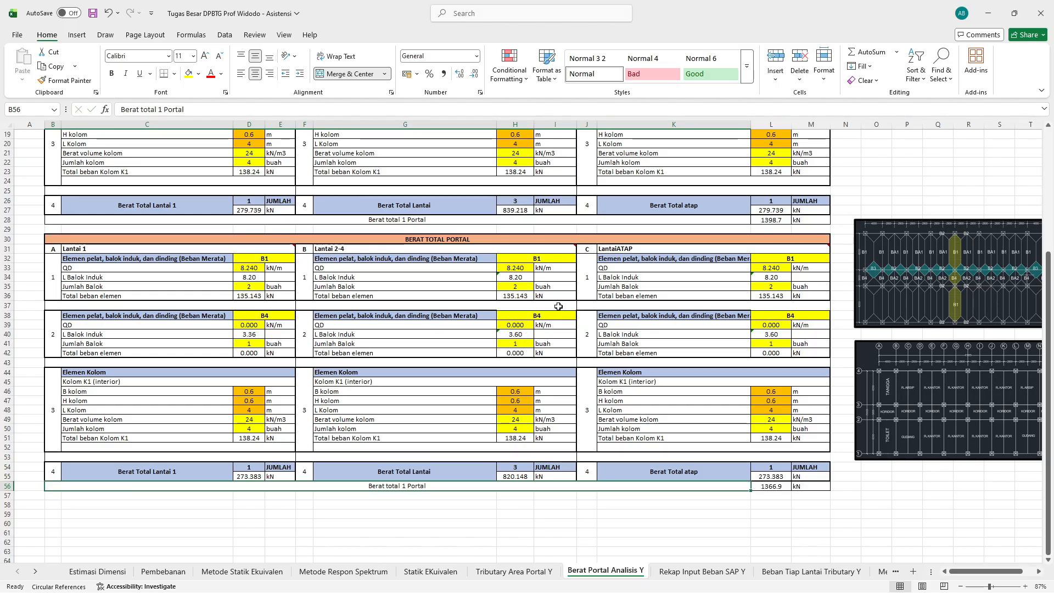
Step: Review the B1, B4 and B2 beam load tables on the Tributary Area Portal Y sheet and the wall loads on the Pembebanan sheet
click(514, 571)
scroll(609, 408, up, 10)
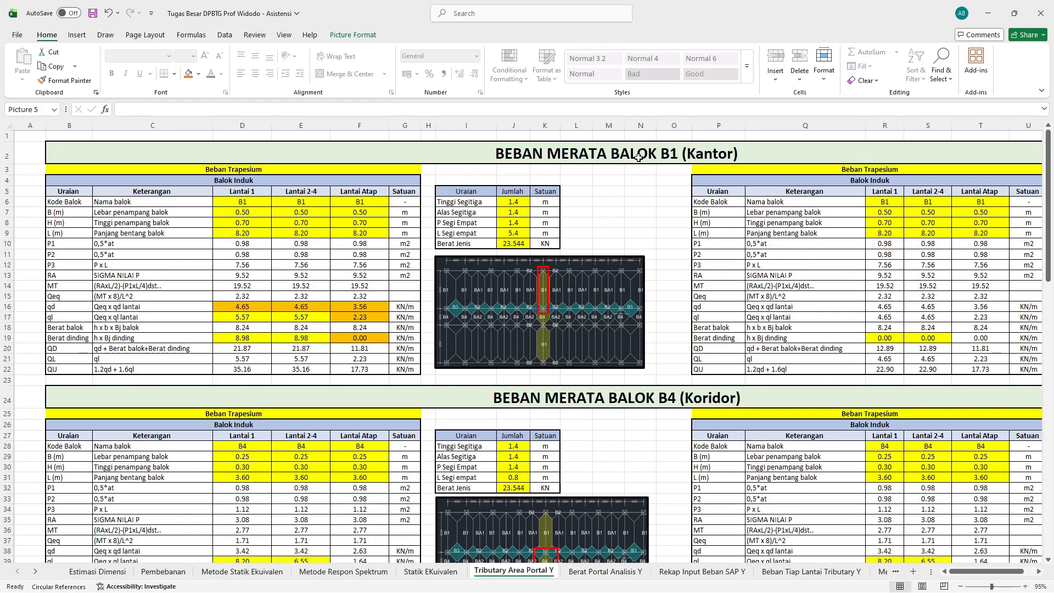
scroll(642, 189, down, 6)
scroll(648, 152, up, 6)
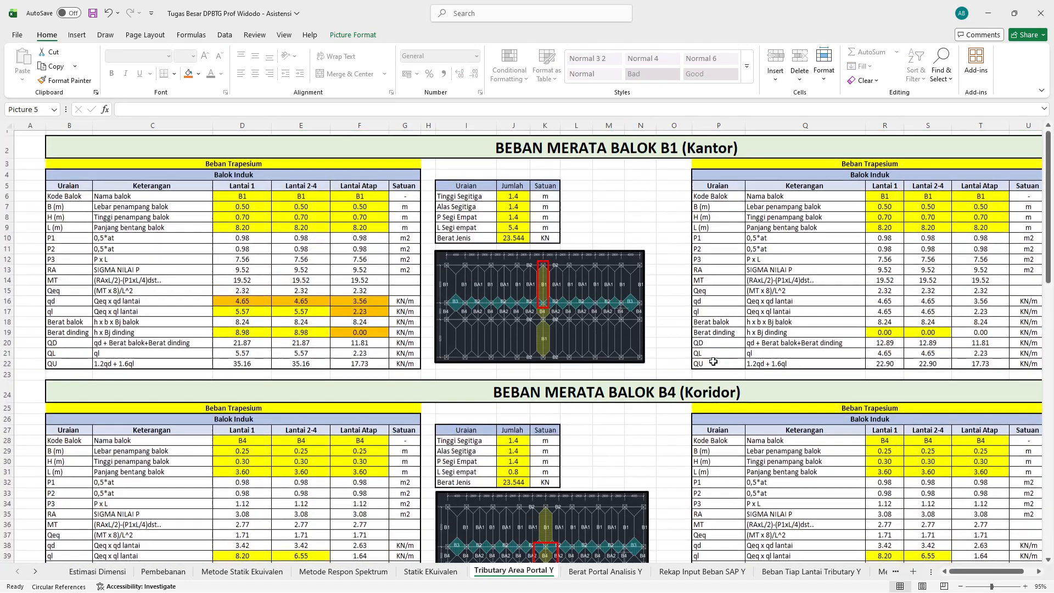
click(648, 152)
click(716, 394)
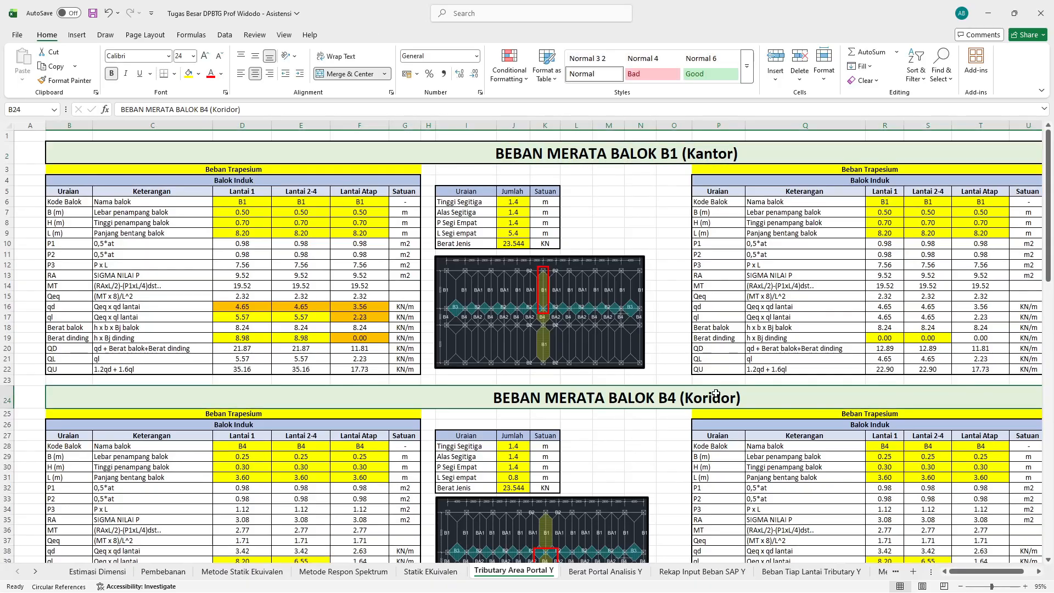
scroll(716, 393, down, 5)
click(686, 469)
scroll(678, 444, down, 2)
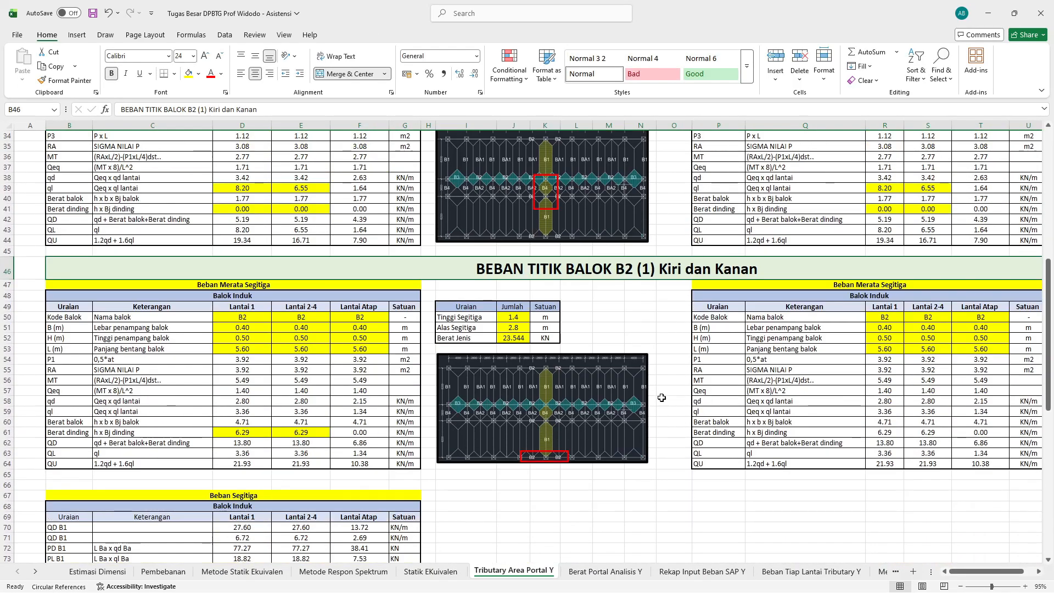
scroll(658, 384, up, 7)
click(632, 386)
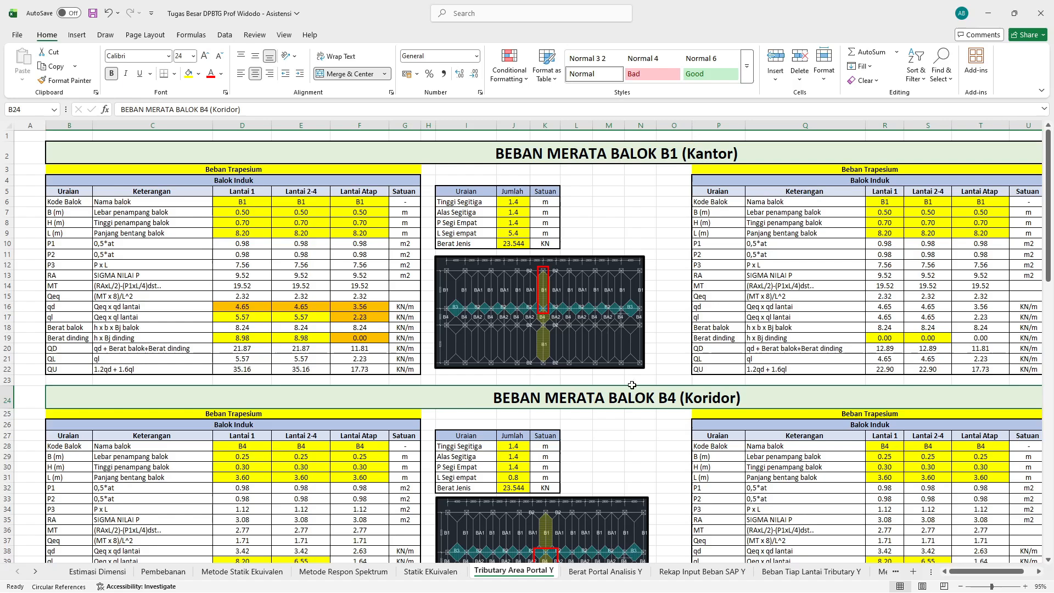
click(612, 160)
scroll(622, 281, down, 5)
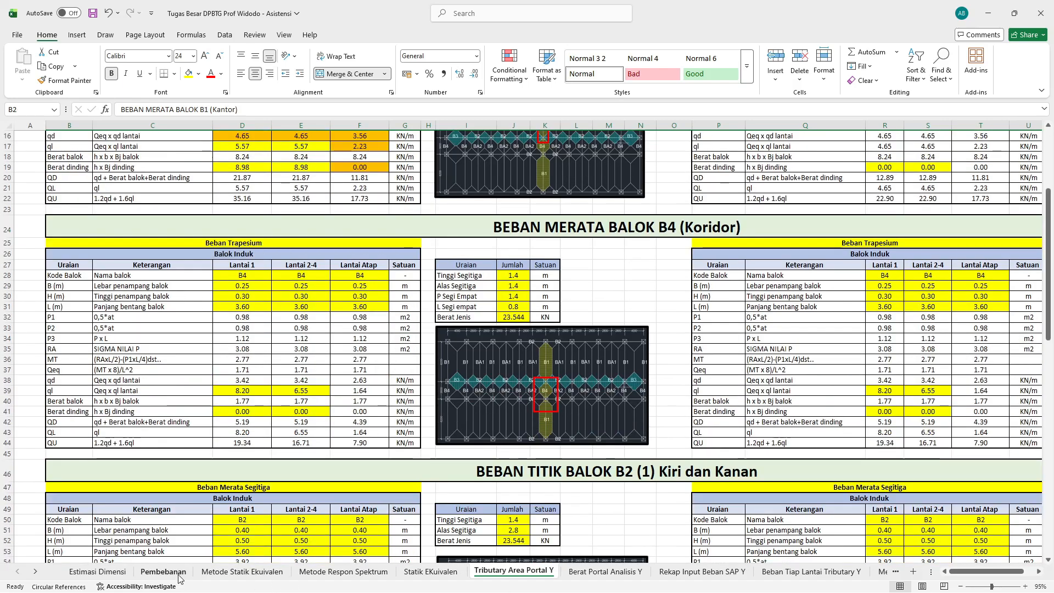
scroll(593, 198, up, 5)
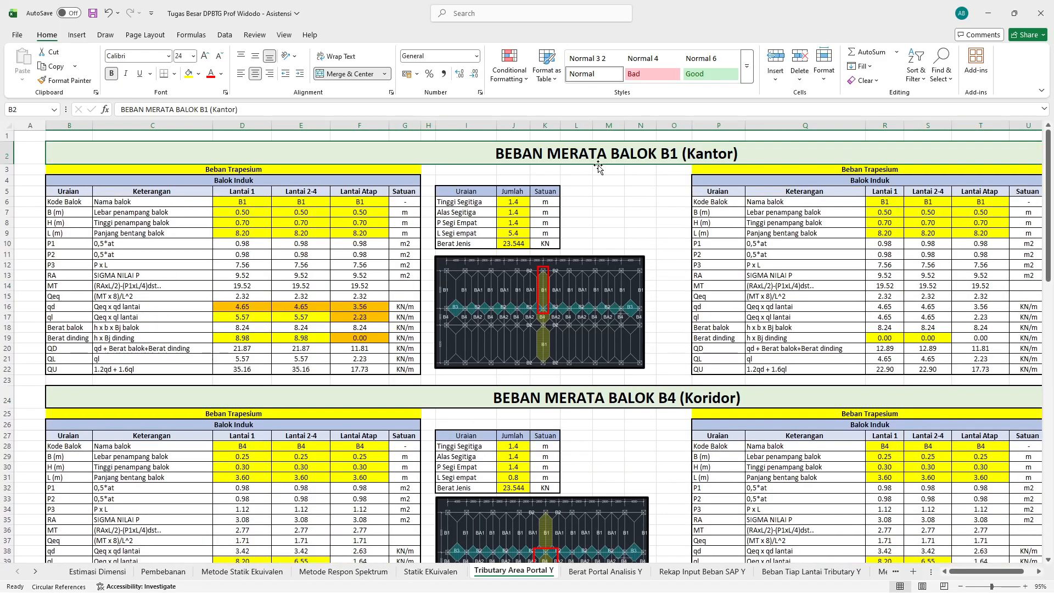
scroll(585, 499, down, 4)
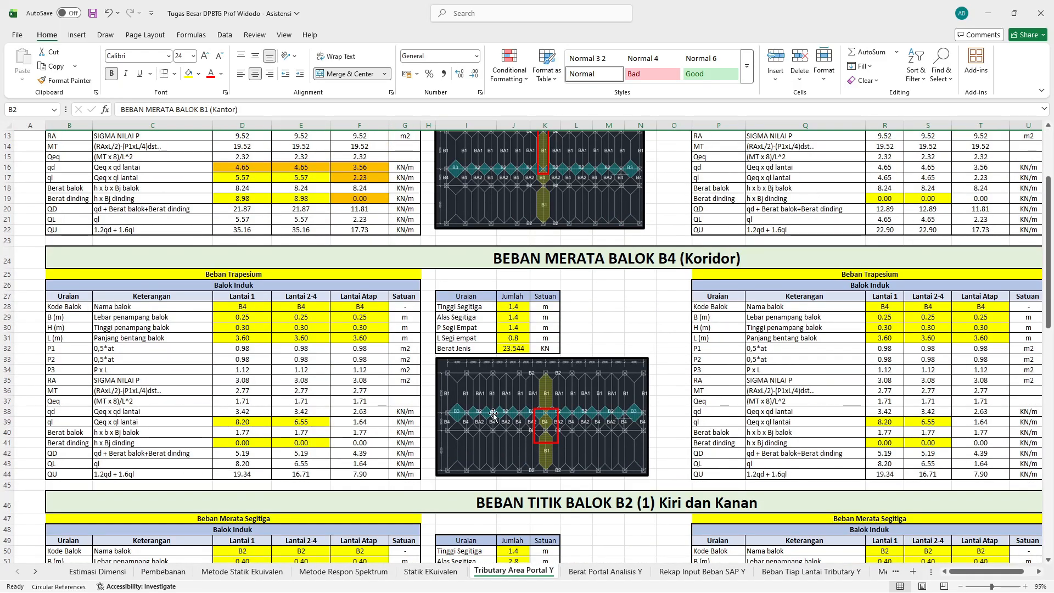
click(164, 572)
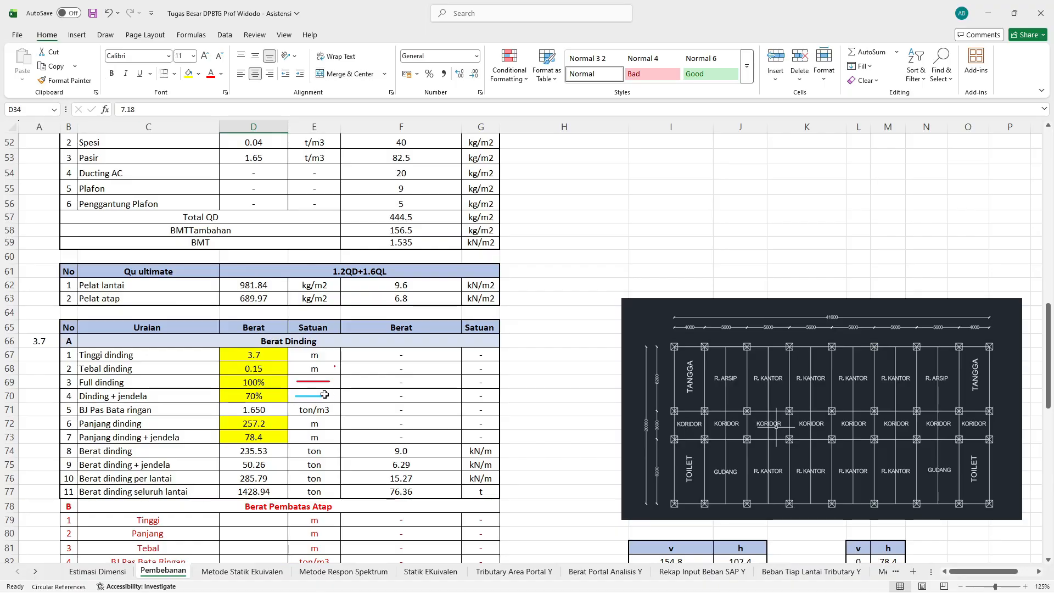
Step: On Berat Portal Analisis Y, set the Lantai 1 B1 QD in D33 to the sum of D20 and R20 from Tributary Area Portal Y
click(896, 572)
click(896, 571)
click(896, 572)
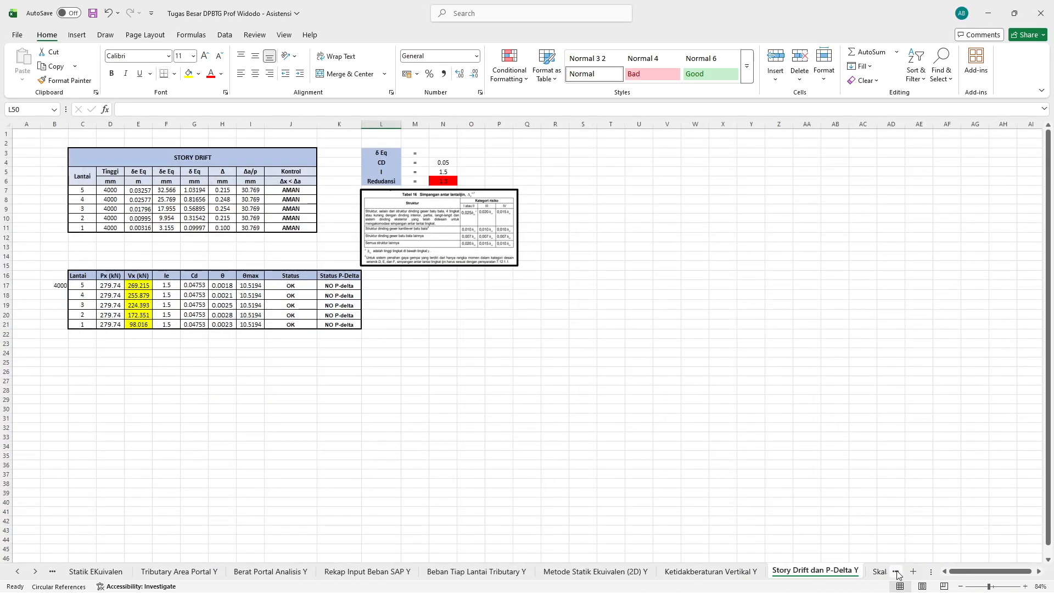
click(275, 572)
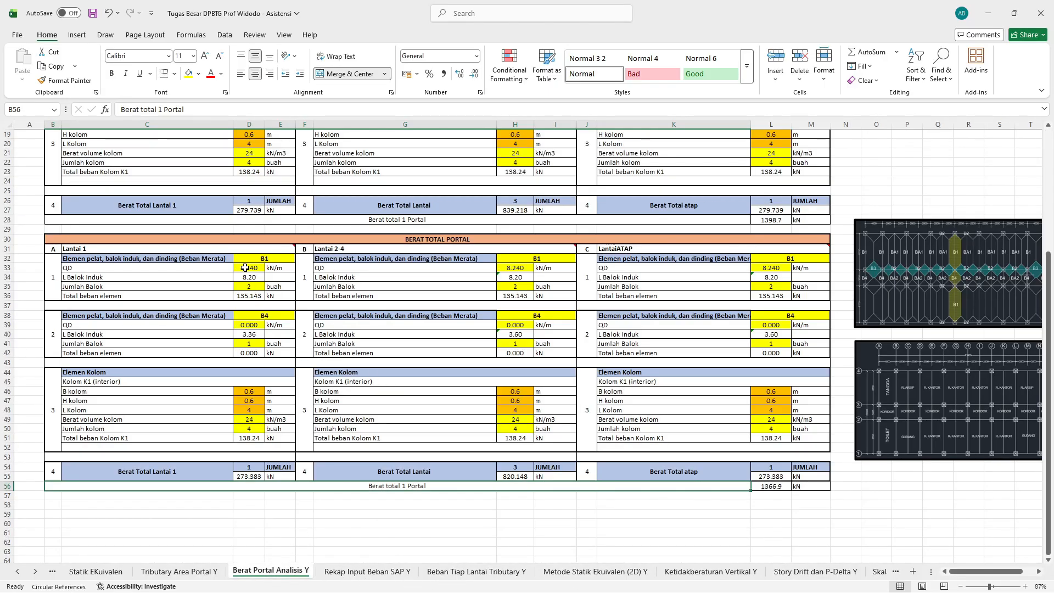
click(245, 269)
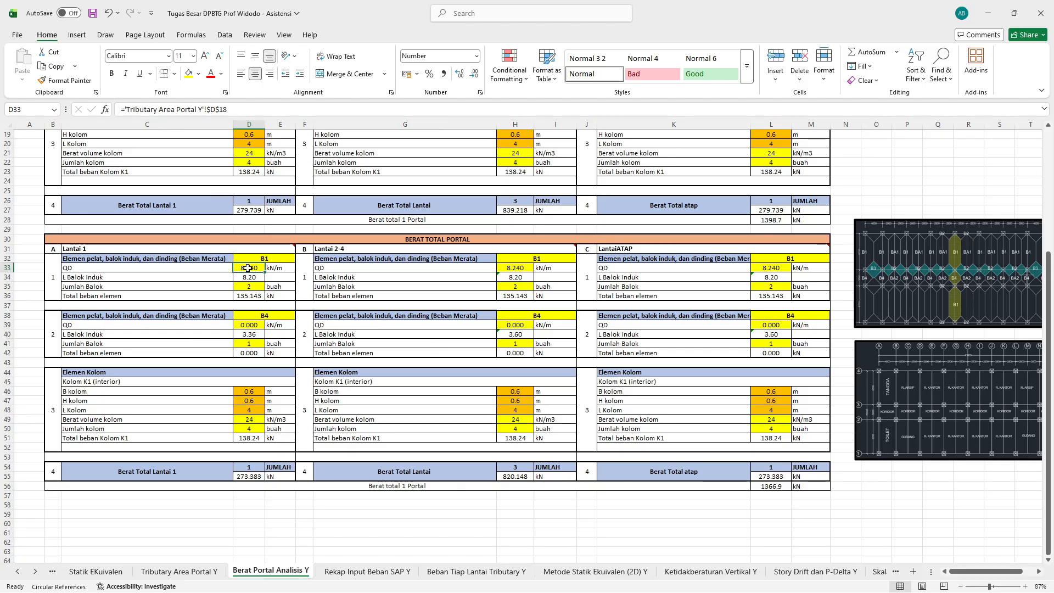
text(=)
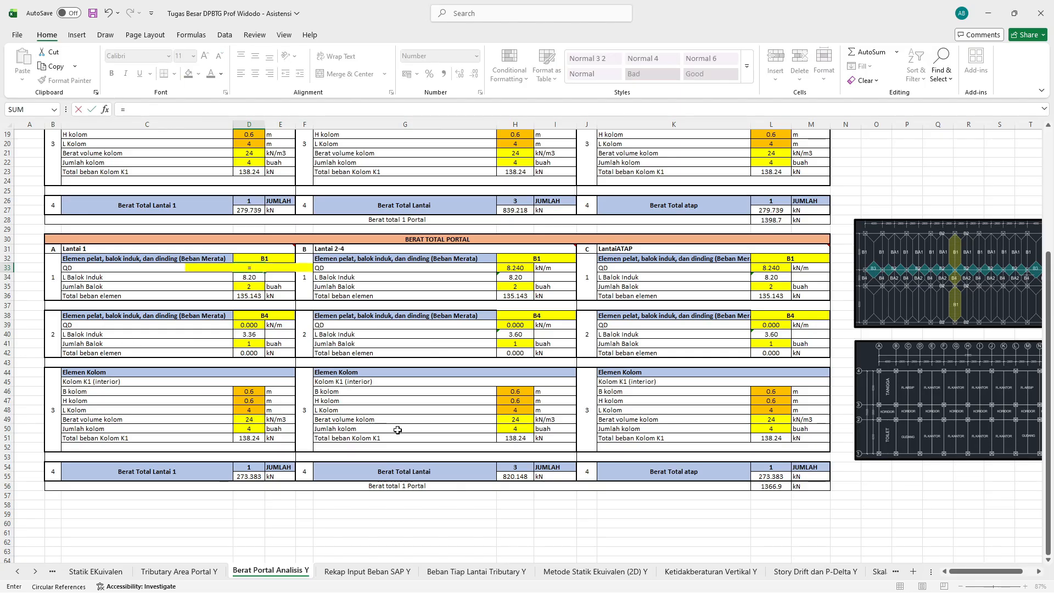
click(198, 573)
scroll(295, 369, up, 5)
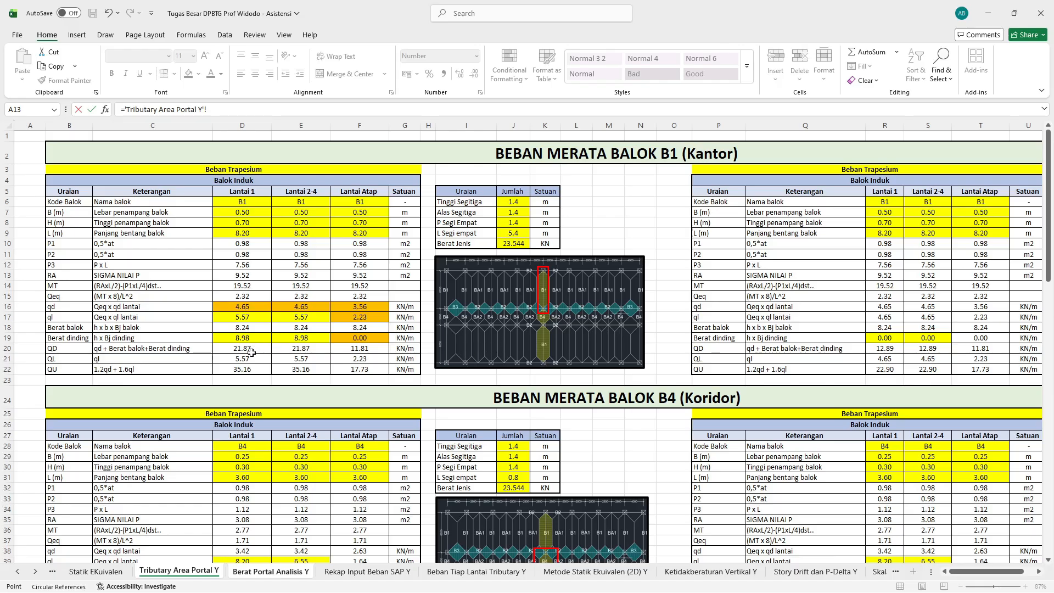
click(251, 351)
text(+'Tributary Area Portal Y'!R20)
click(894, 351)
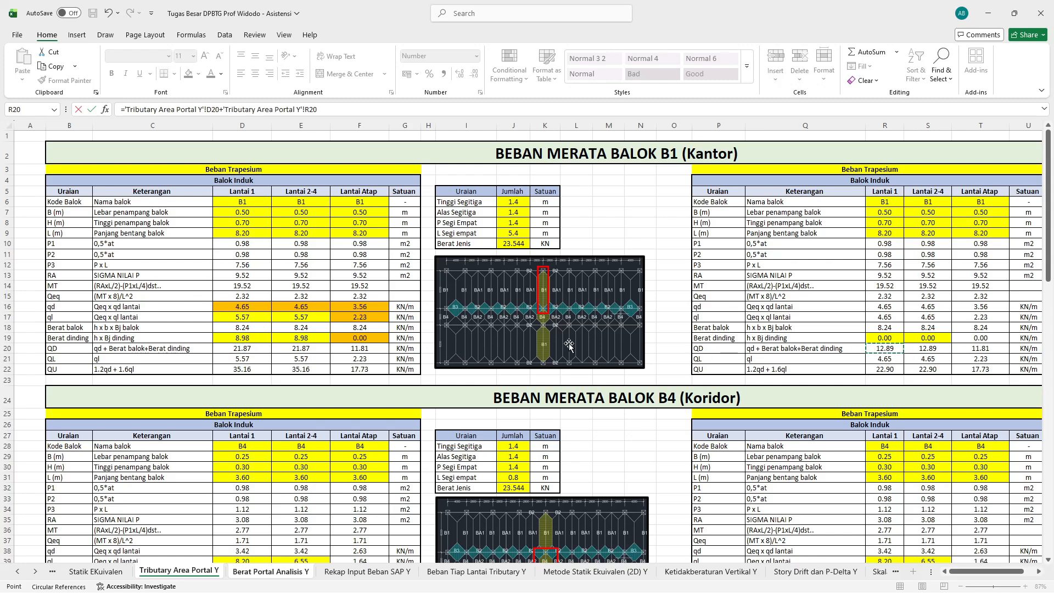
scroll(572, 350, right, 2)
scroll(571, 350, right, 2)
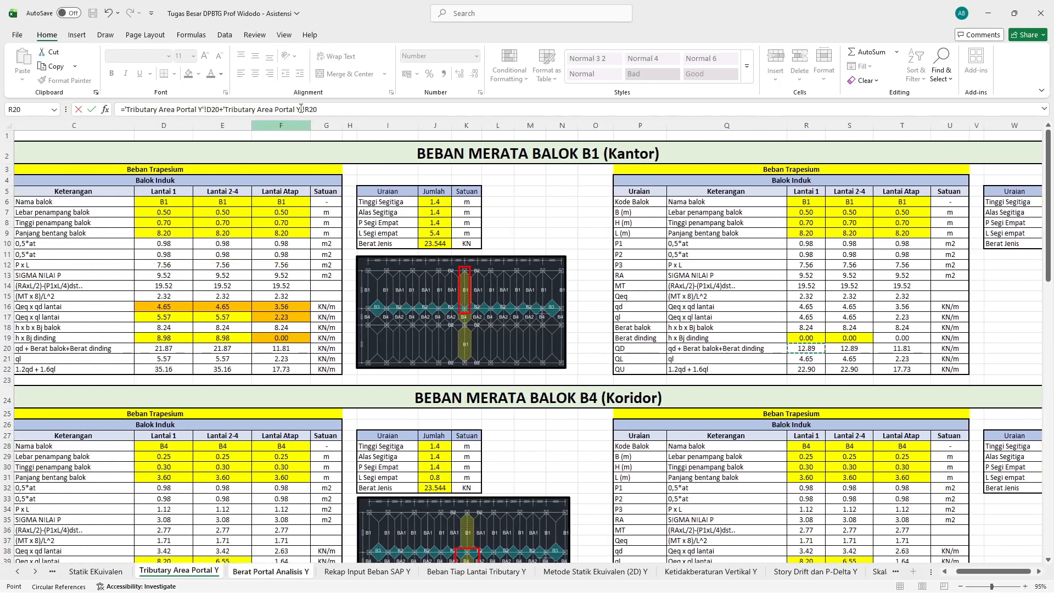
key(Return)
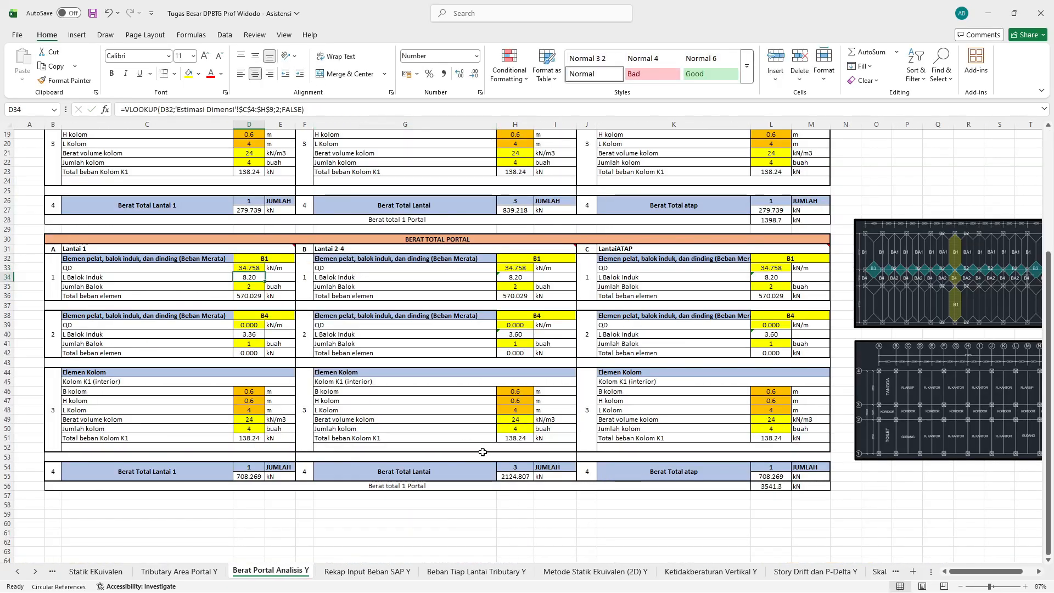
Step: Set the Lantai 2-4 B1 QD in H33 to the sum of E20 and S20 from Tributary Area Portal Y
click(521, 269)
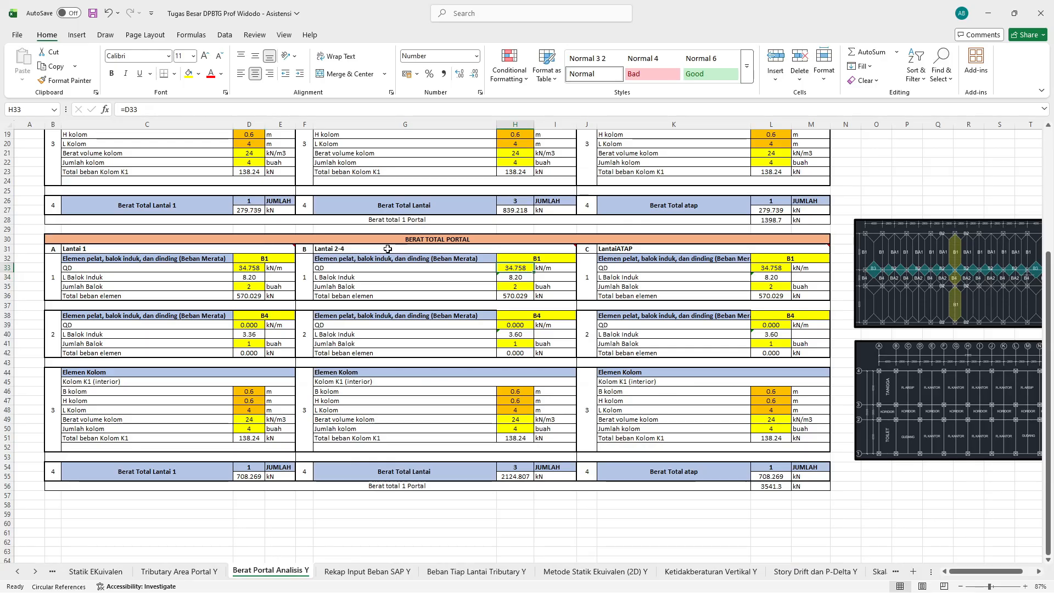
text(=)
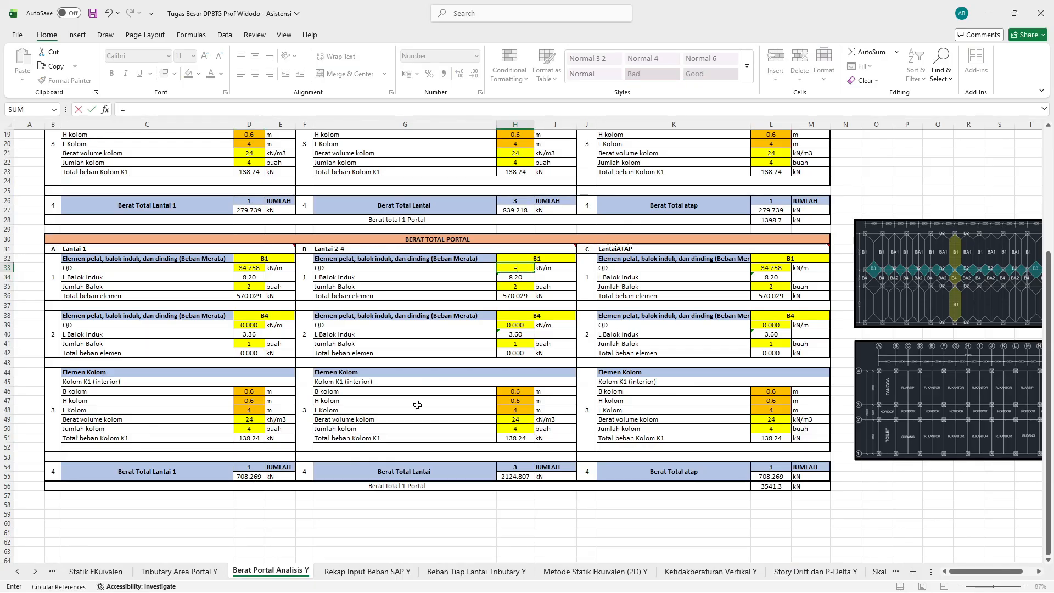
click(179, 572)
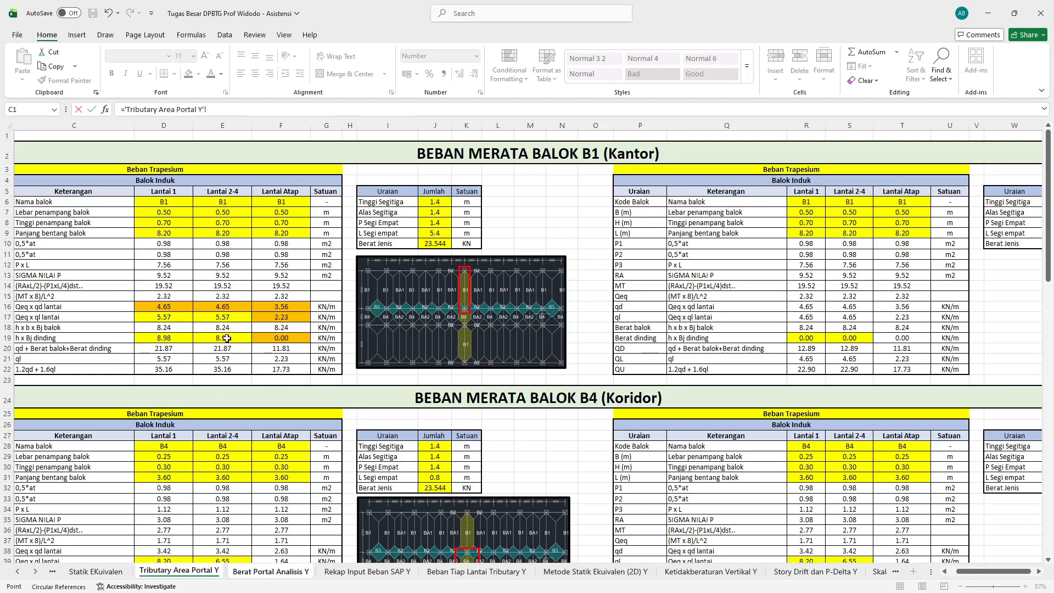
click(221, 348)
text(+)
click(865, 349)
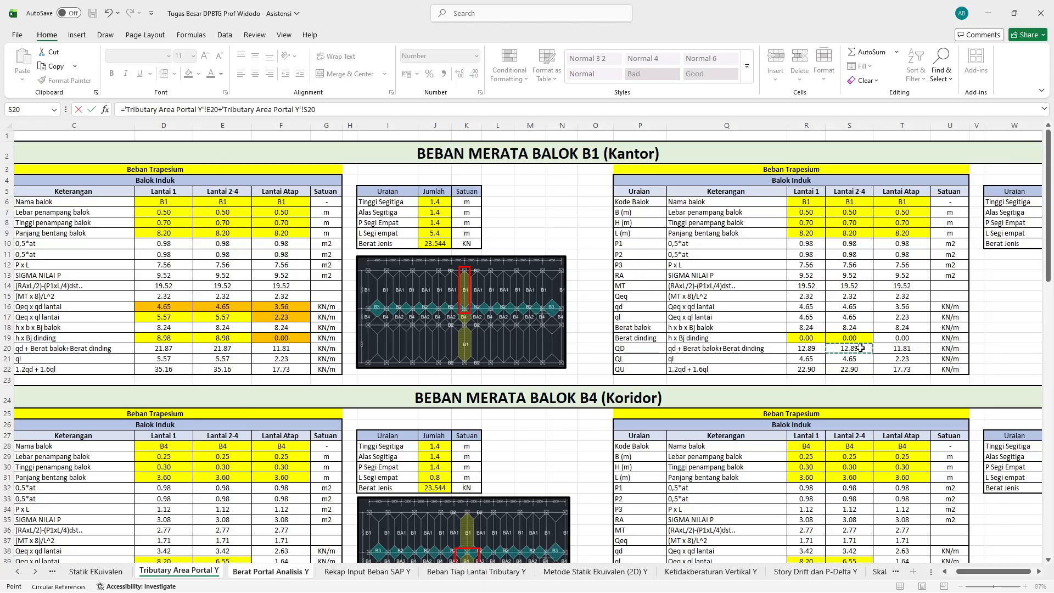
key(Return)
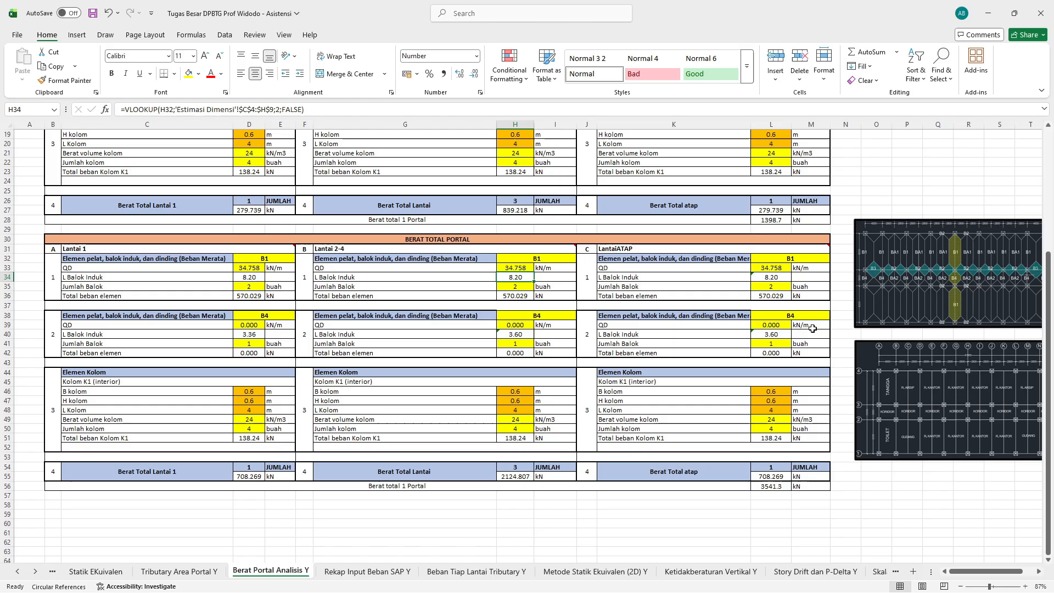
Step: Set the Lantai Atap B1 QD in L33 to the sum of F20 and T20 from Tributary Area Portal Y
click(775, 267)
text(=)
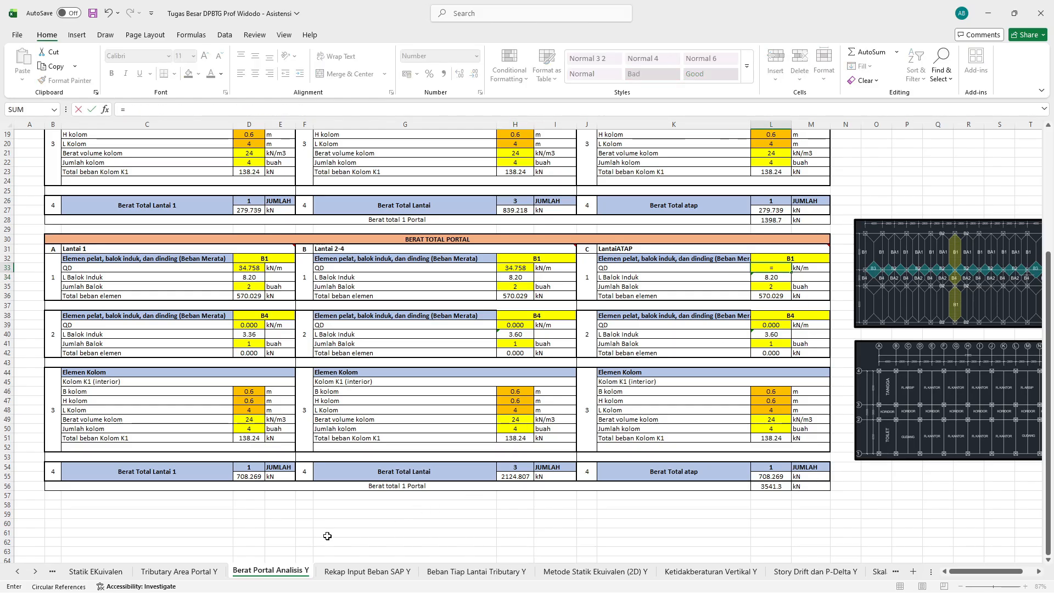
click(195, 571)
click(172, 348)
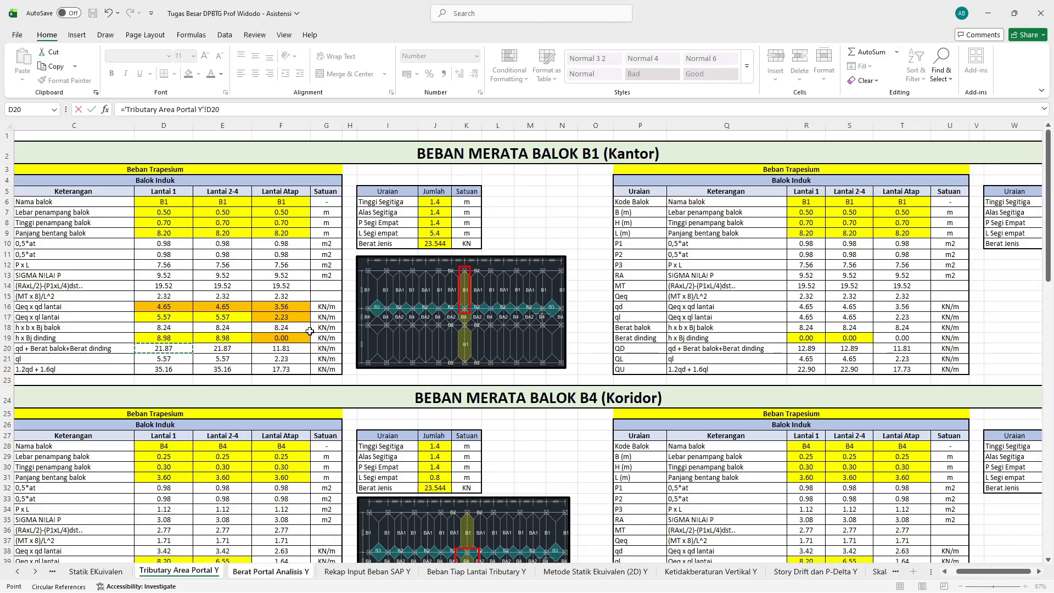
click(273, 346)
click(911, 351)
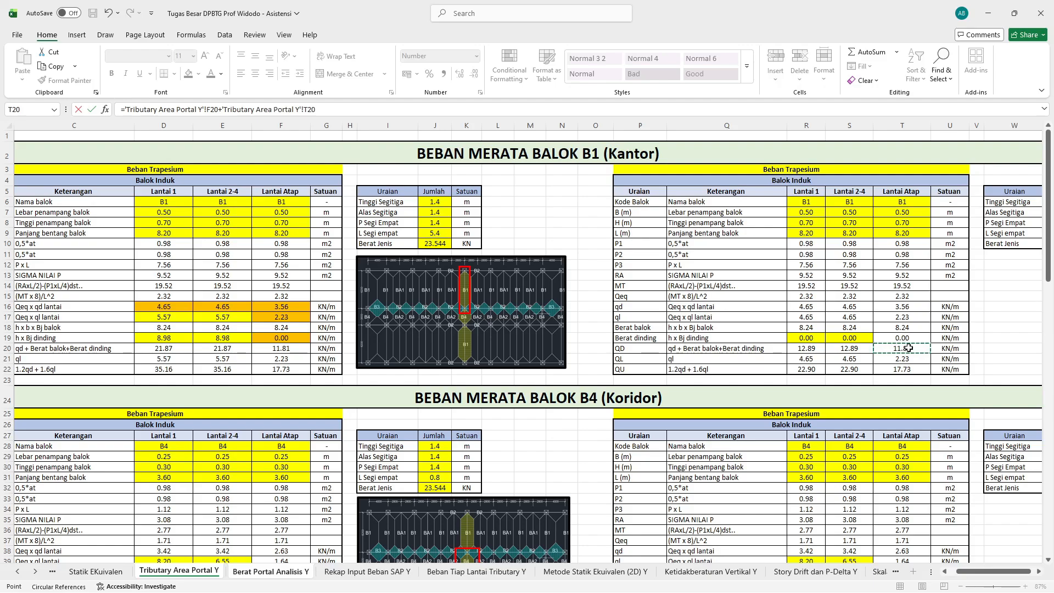
key(Return)
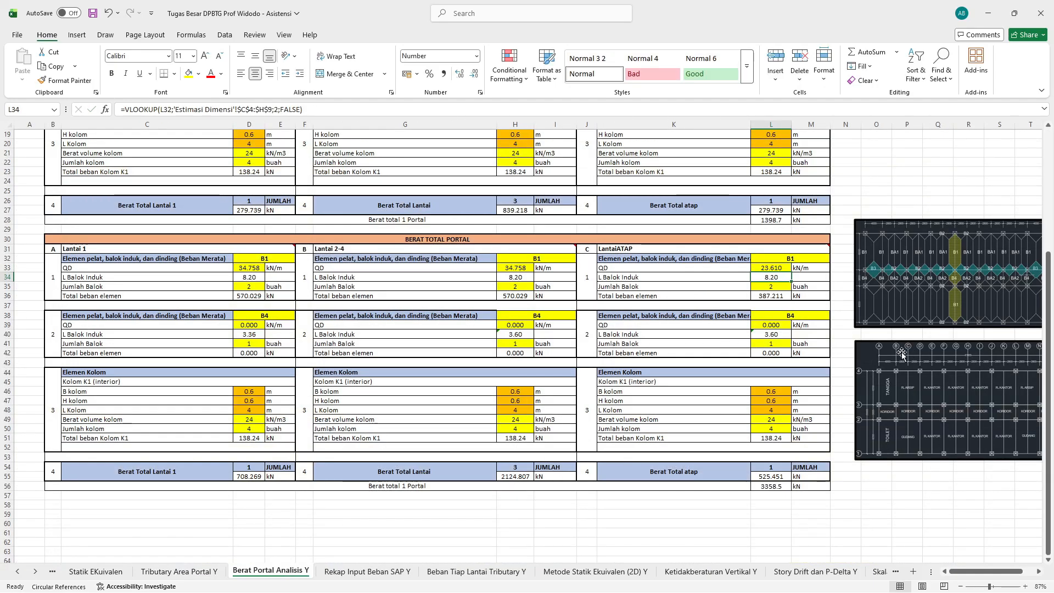
Step: Check the B1 Jumlah Balok entries in D35 and H35 against the beam layout on the Tributary Area Portal Y sheet
click(248, 286)
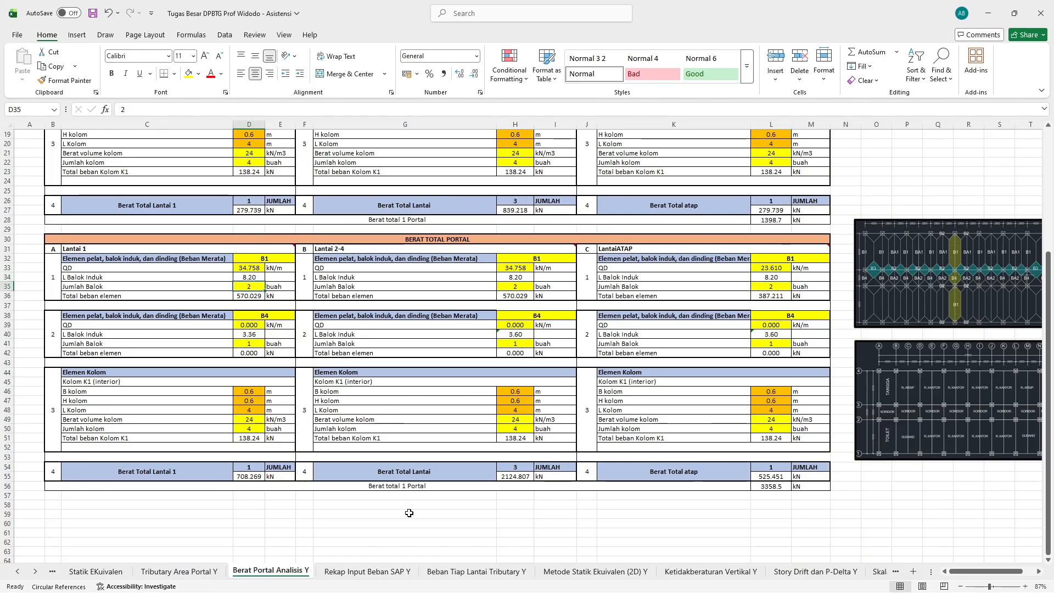
click(203, 572)
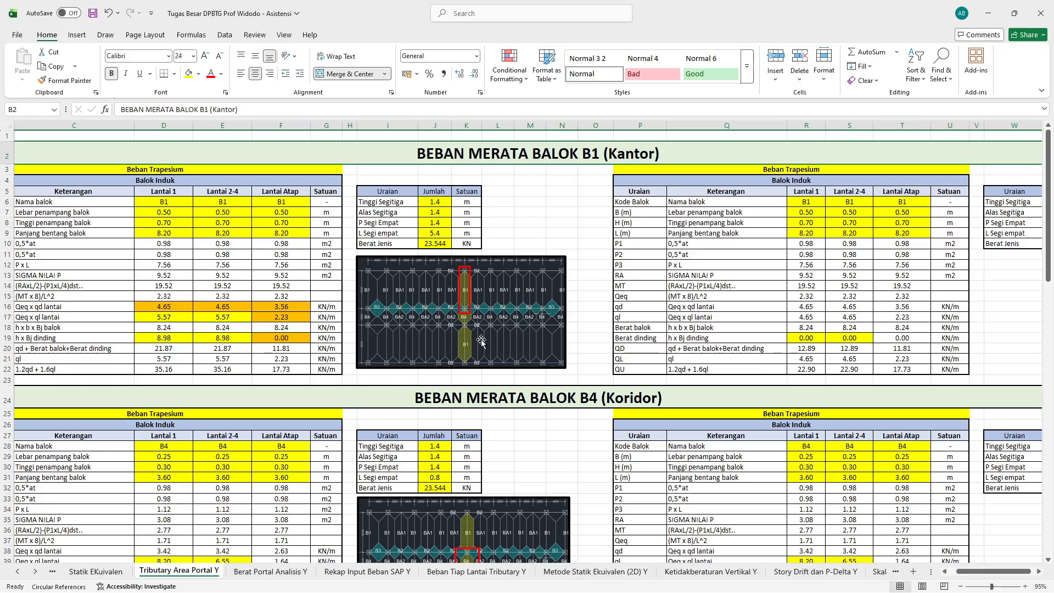
click(264, 572)
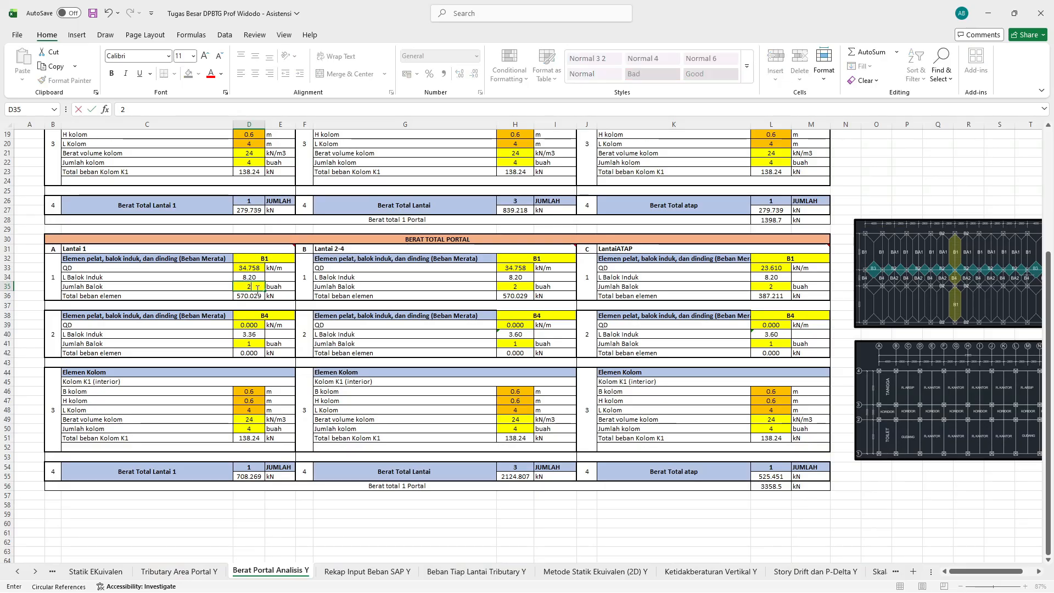
click(464, 316)
click(527, 286)
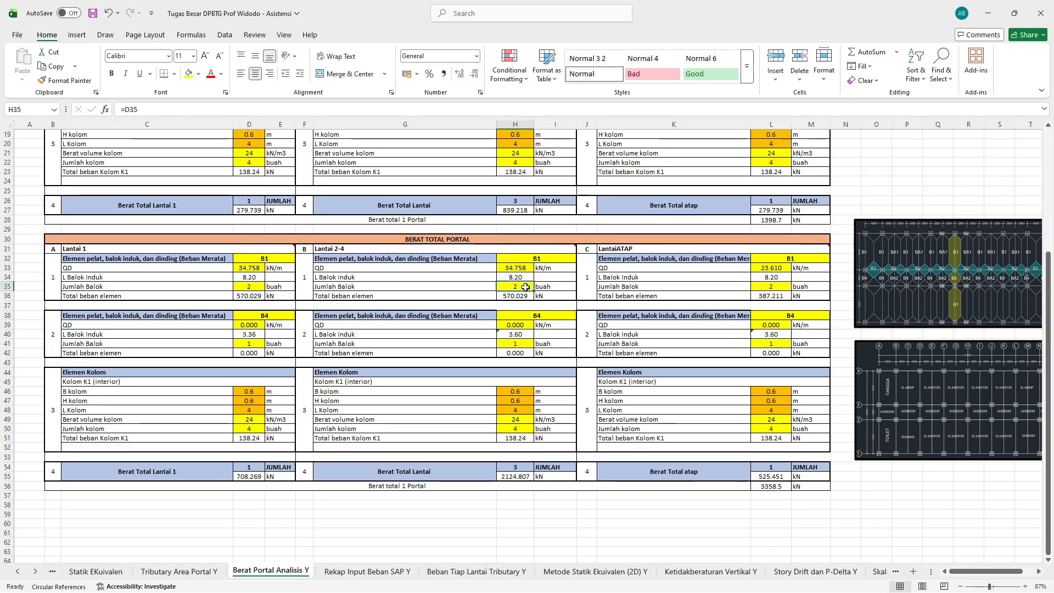
Step: Set the Lantai 1 B4 QD in D39 to the sum of D42 and R42 from Tributary Area Portal Y
click(269, 317)
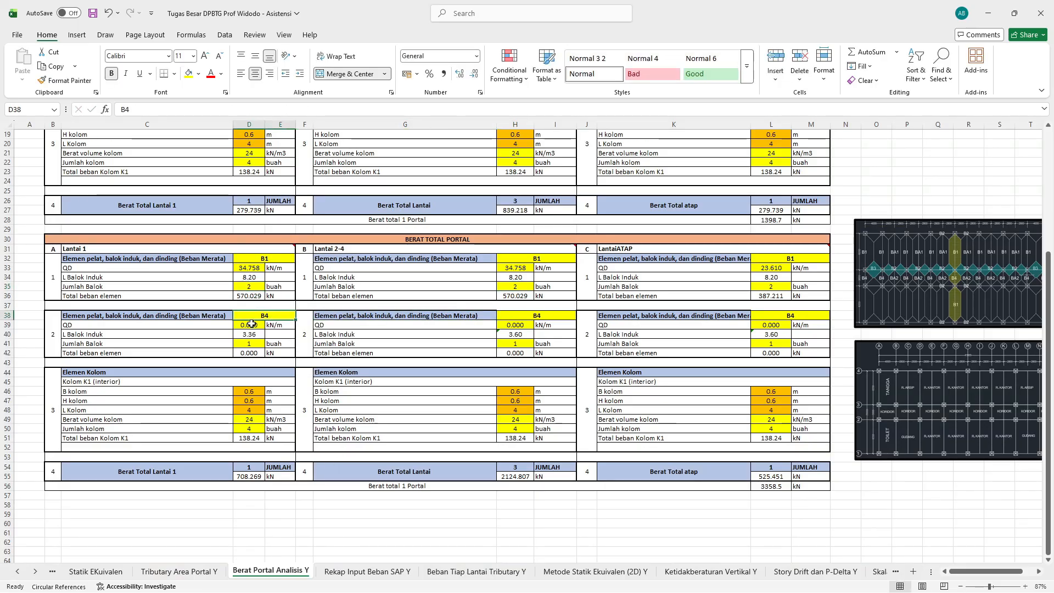
click(252, 324)
text(=)
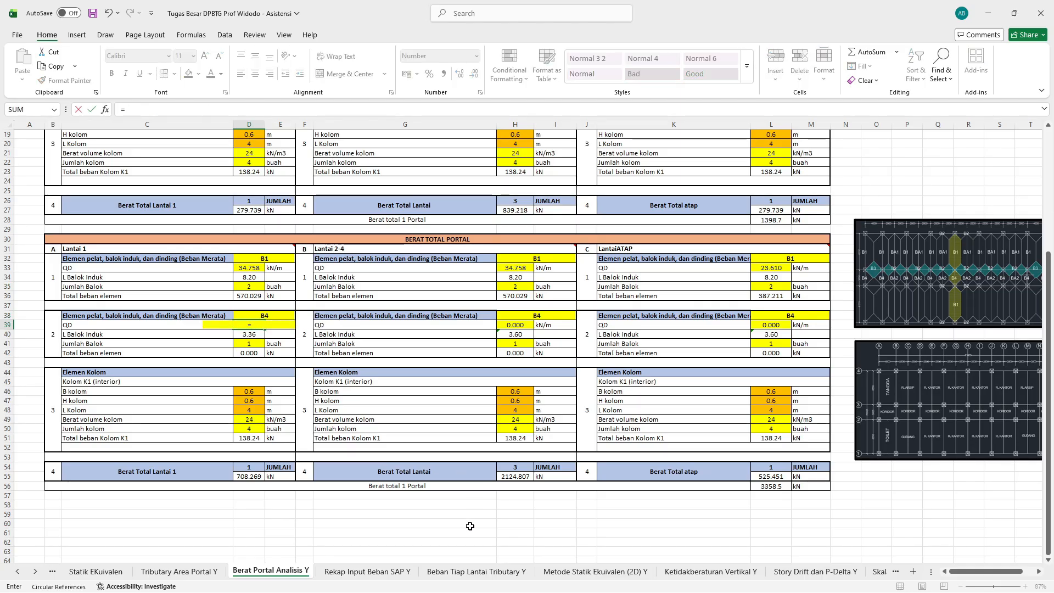
click(179, 571)
scroll(387, 431, down, 2)
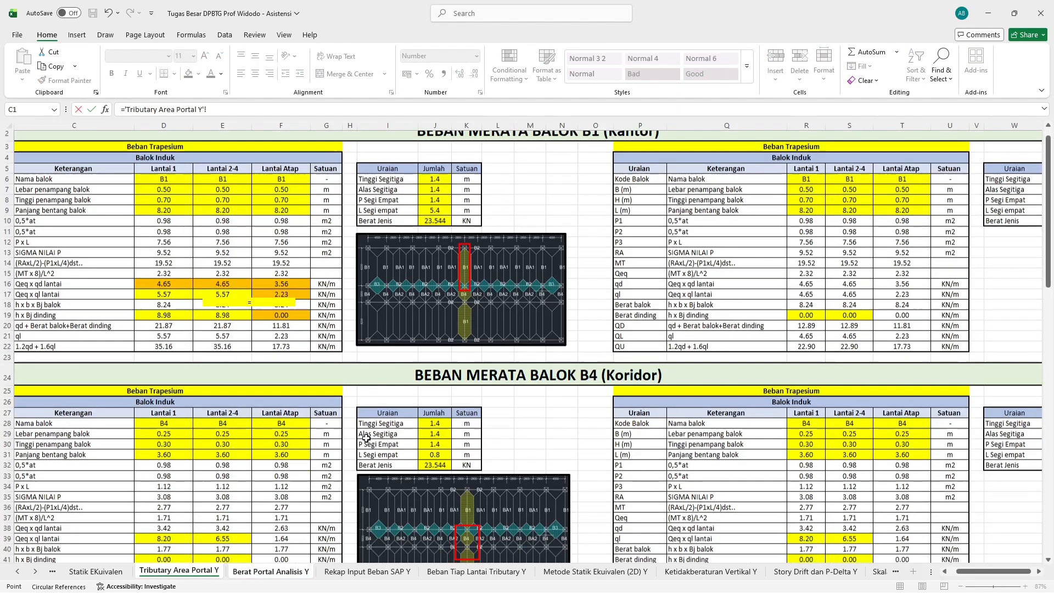
click(166, 485)
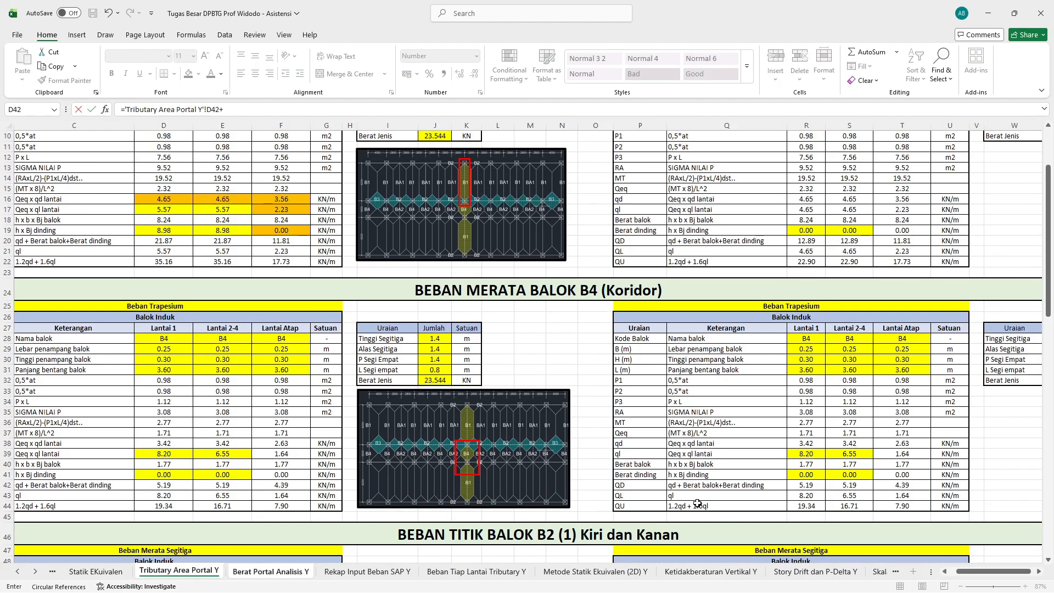
click(815, 487)
key(Return)
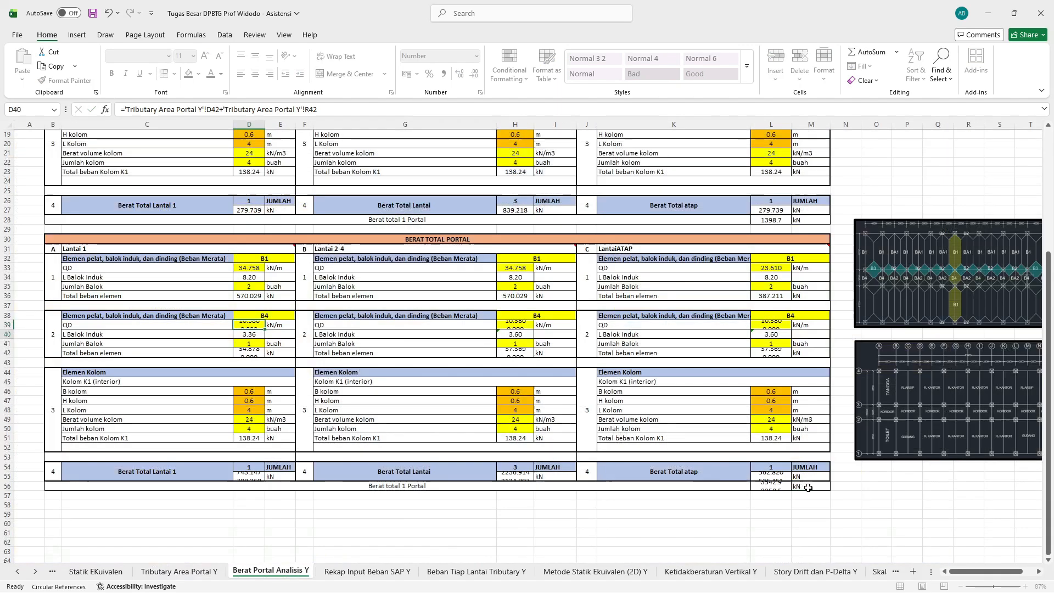
Step: Set the Lantai 2-4 B4 QD in H39 to the sum of E42 and S42 from Tributary Area Portal Y
click(521, 326)
text(=)
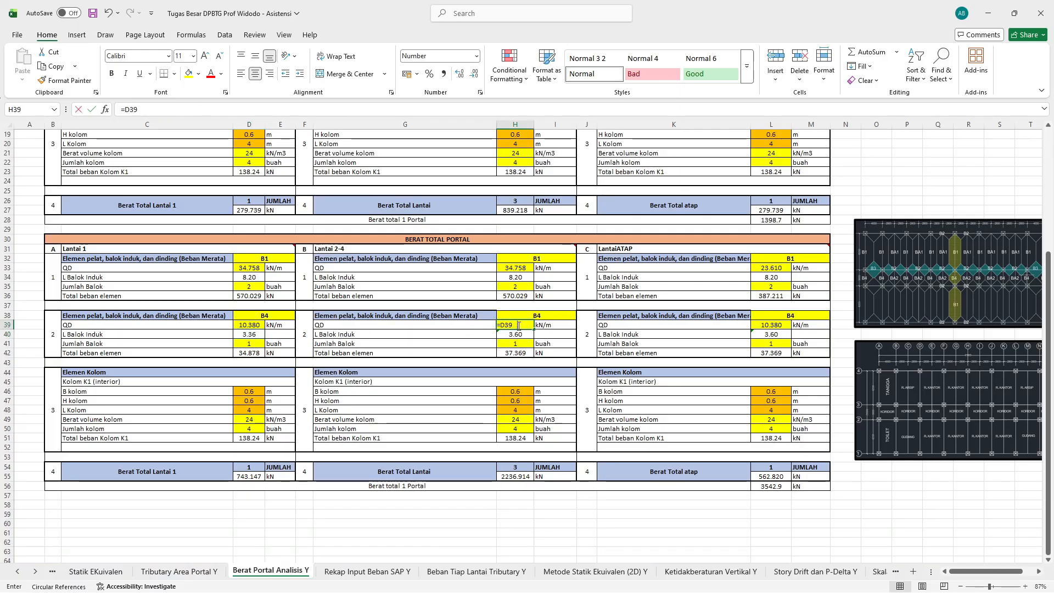
click(195, 572)
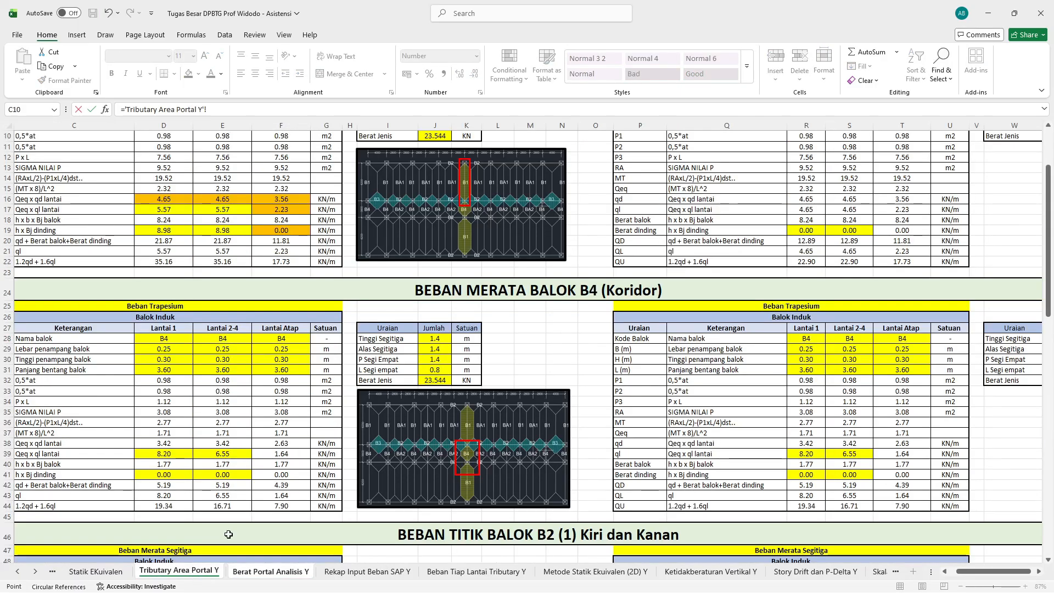
click(217, 484)
text(+)
click(859, 486)
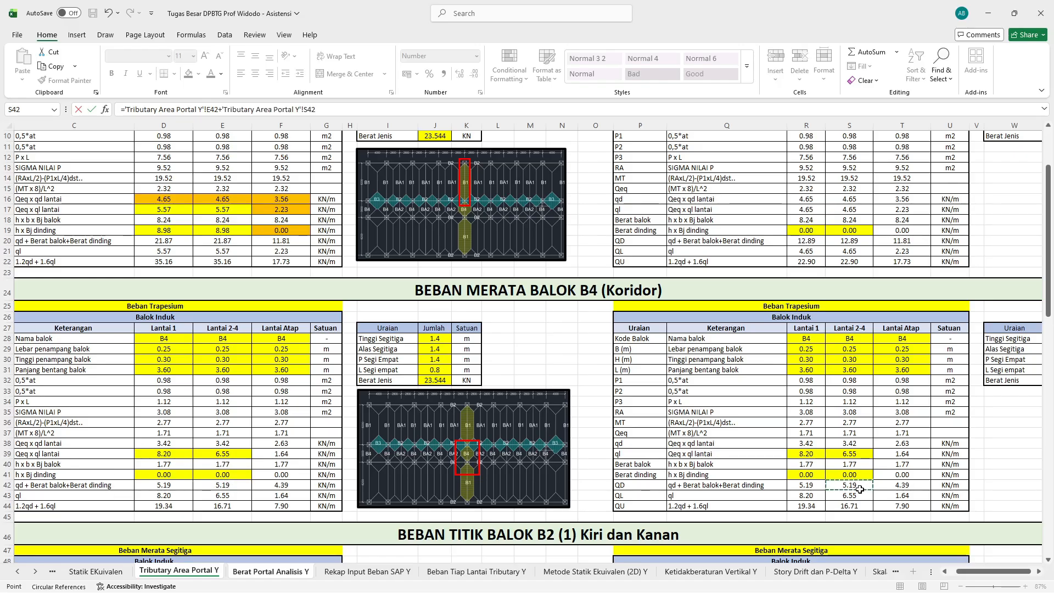
key(Return)
Step: Set the Lantai Atap B4 QD in L39 to the sum of F42 and T42 from Tributary Area Portal Y
click(769, 325)
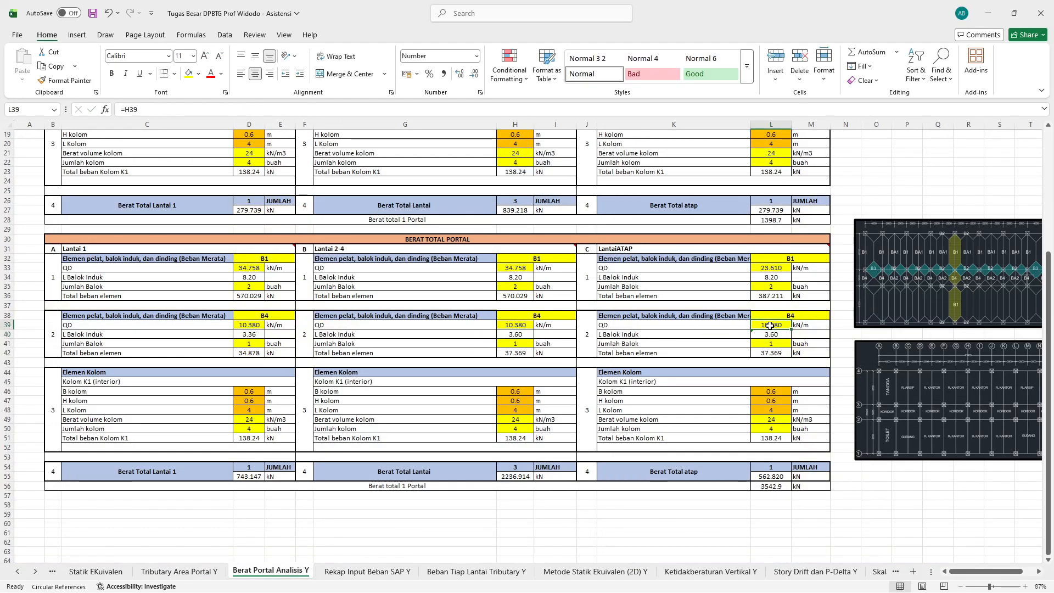
text(=)
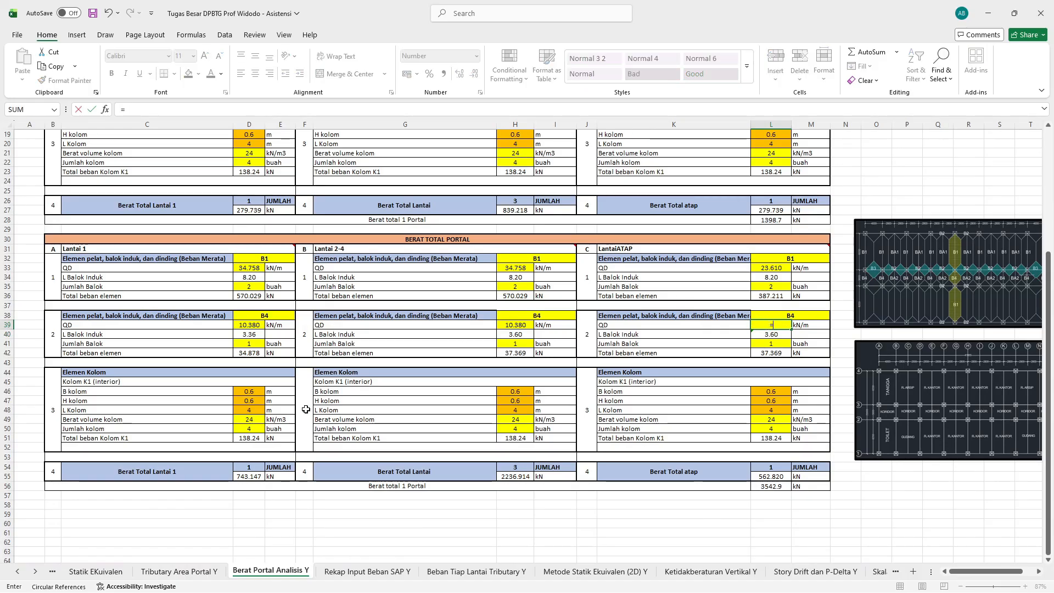
click(179, 571)
click(281, 483)
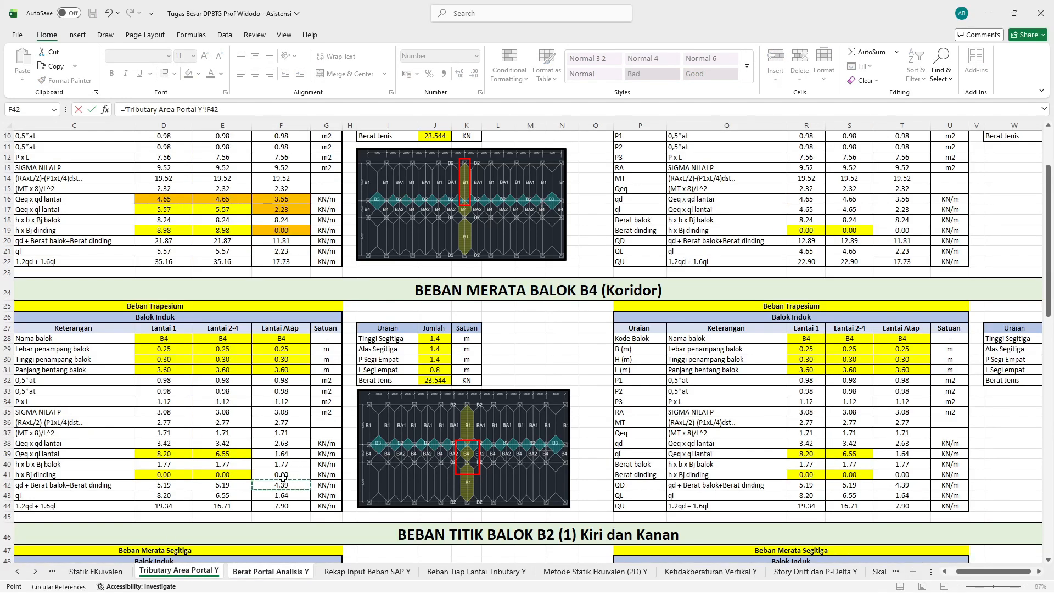
text(+)
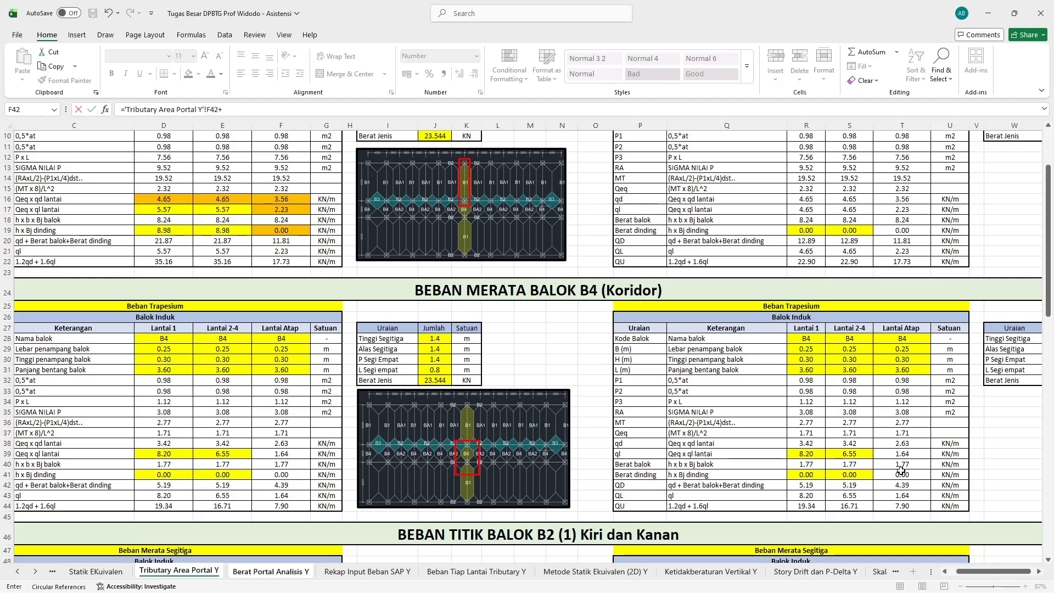
click(905, 485)
key(Return)
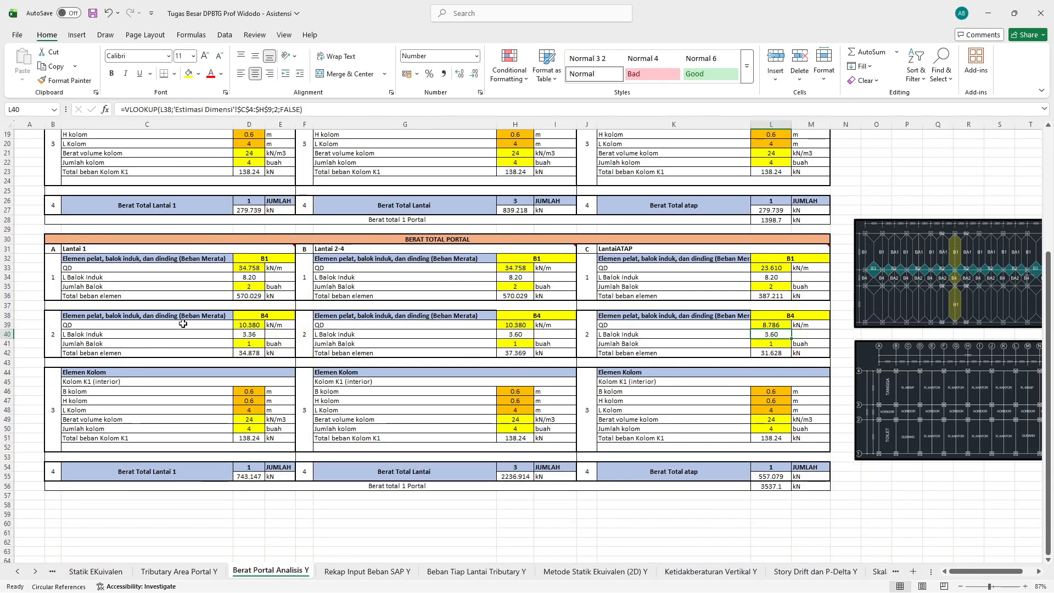
click(244, 345)
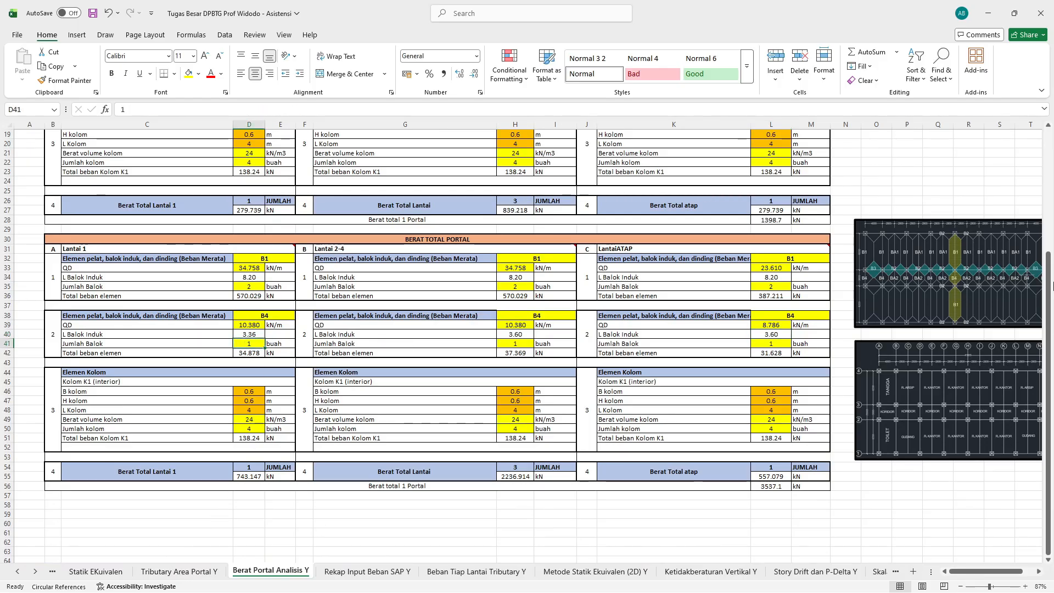
Step: Examine the beam layout image and the B2 point load tables on the Tributary Area Portal Y sheet
ctrl+scroll(979, 280, up, 4)
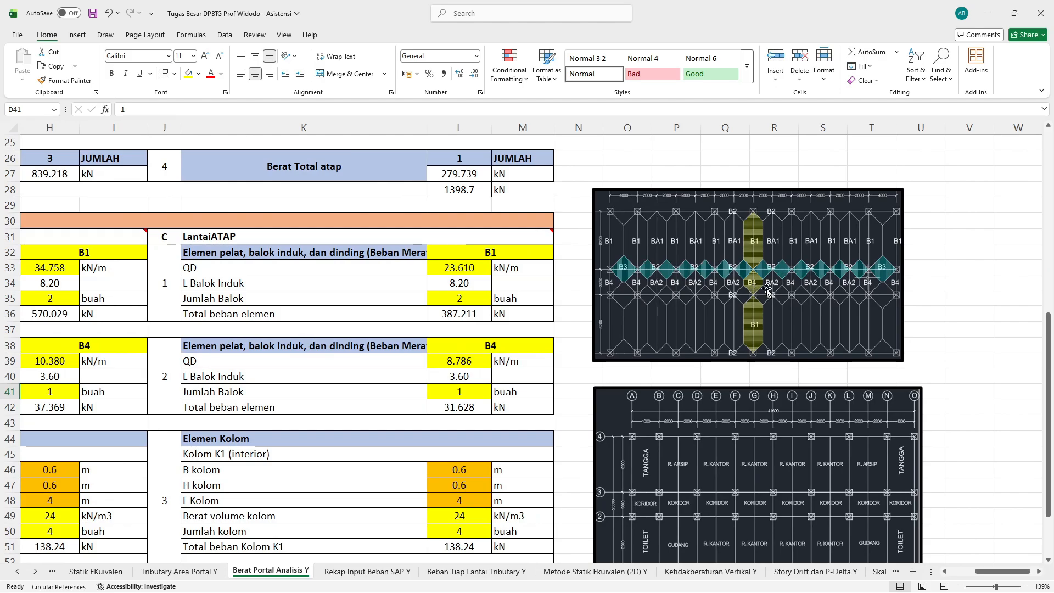
ctrl+scroll(758, 352, down, 5)
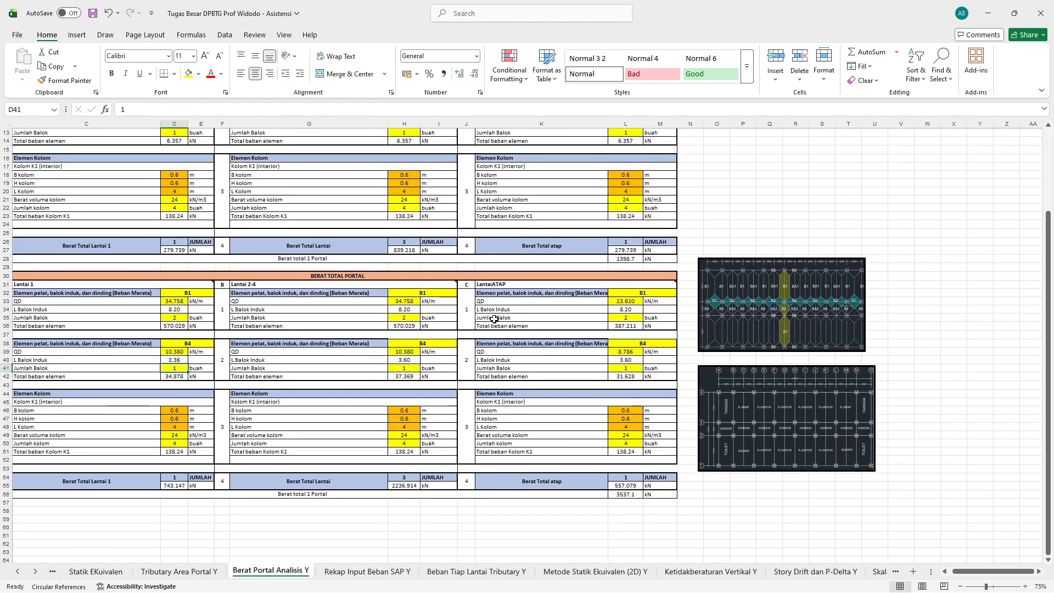
click(85, 429)
ctrl+scroll(85, 429, up, 2)
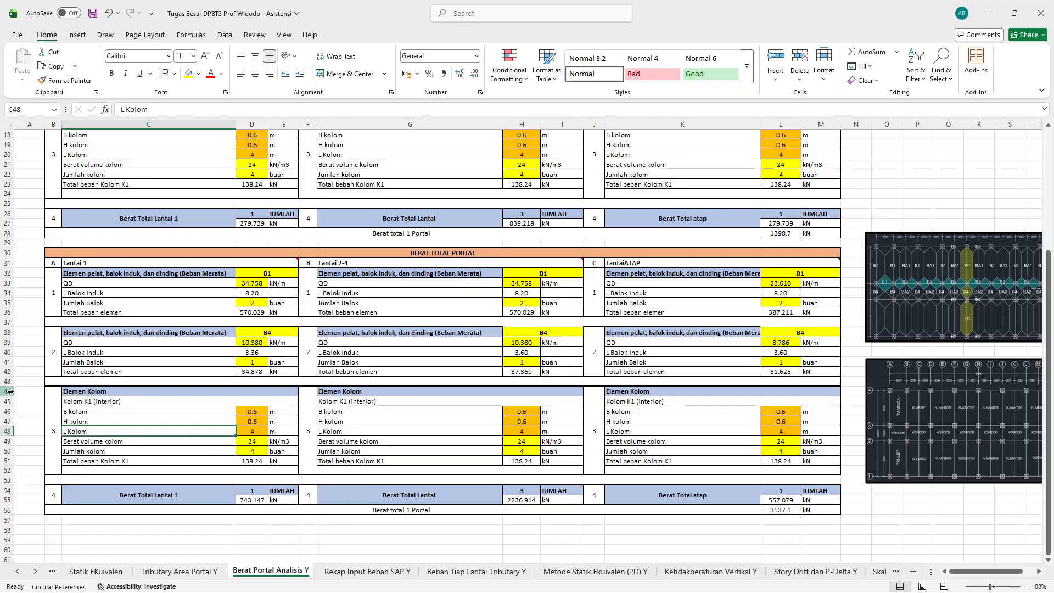
click(186, 573)
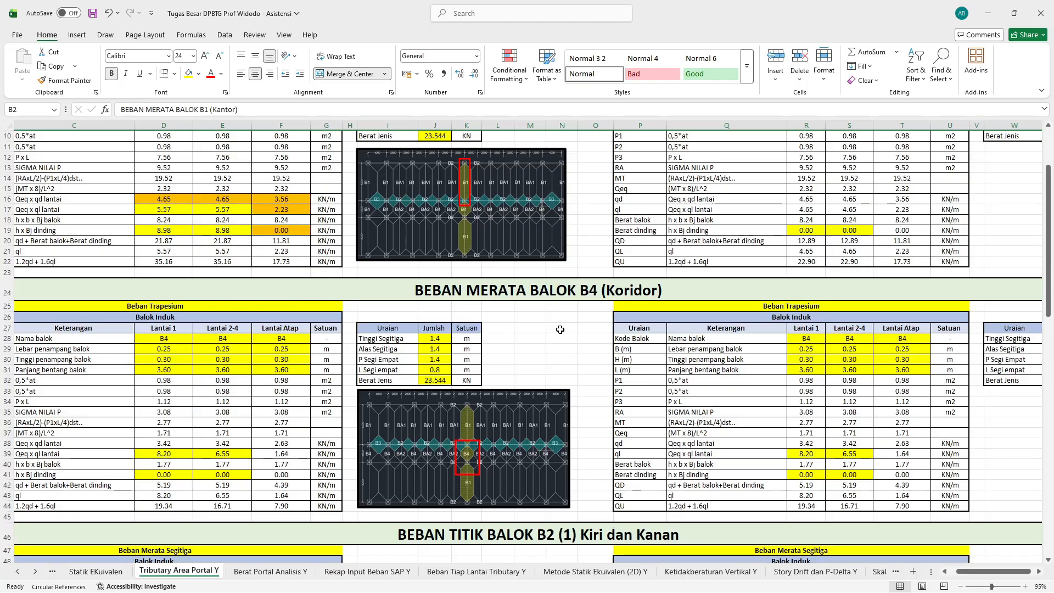
scroll(583, 320, down, 6)
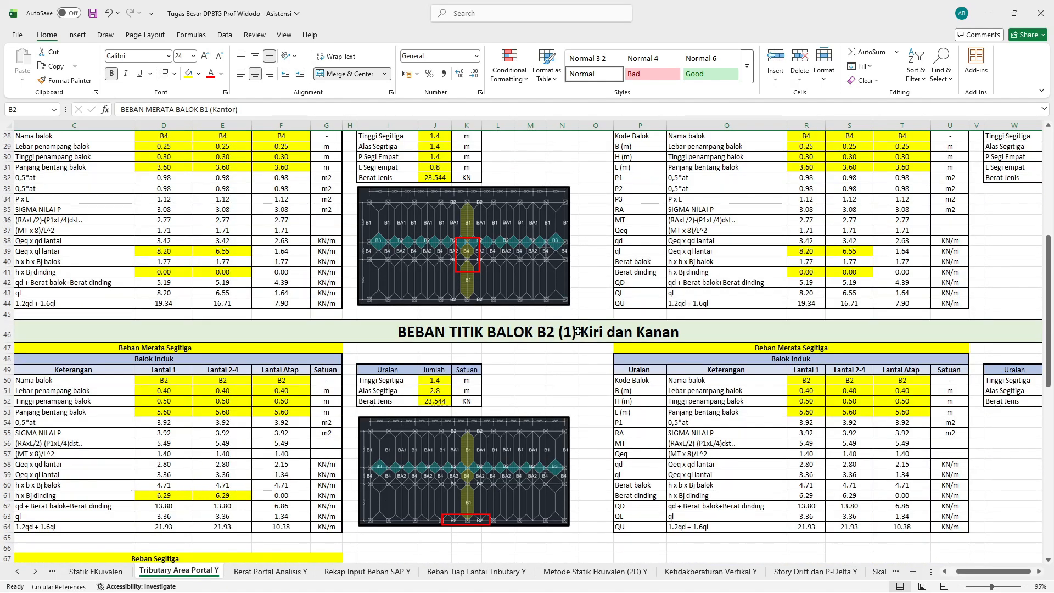
scroll(578, 331, down, 9)
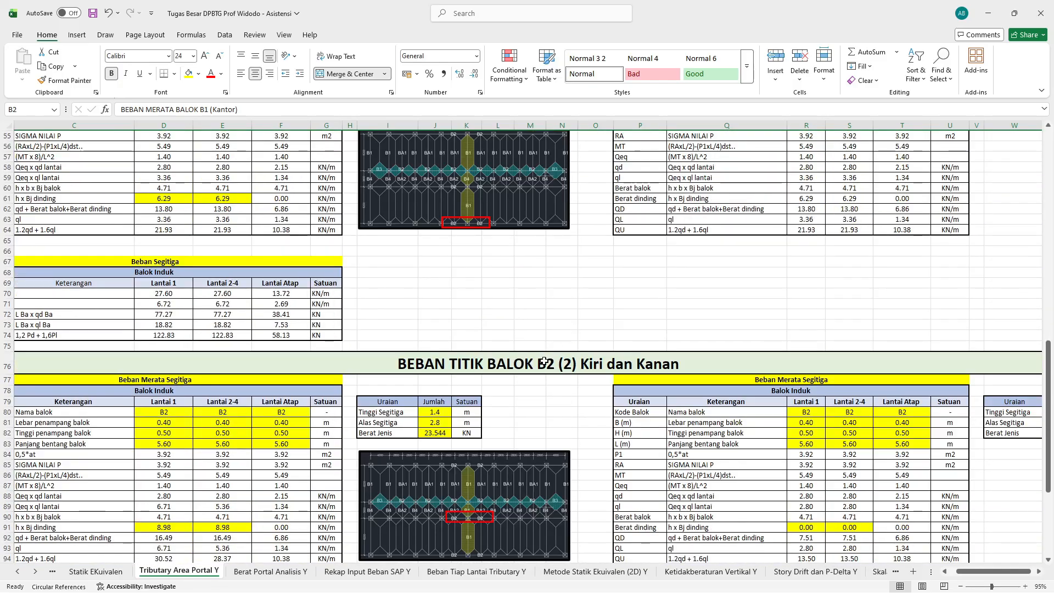
click(544, 361)
scroll(571, 334, down, 12)
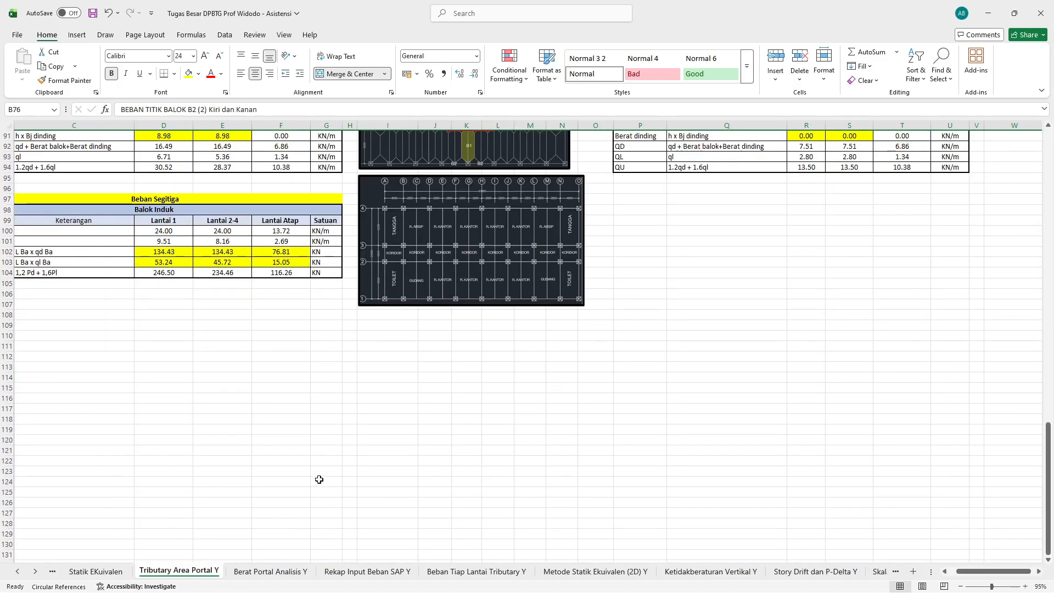
click(270, 572)
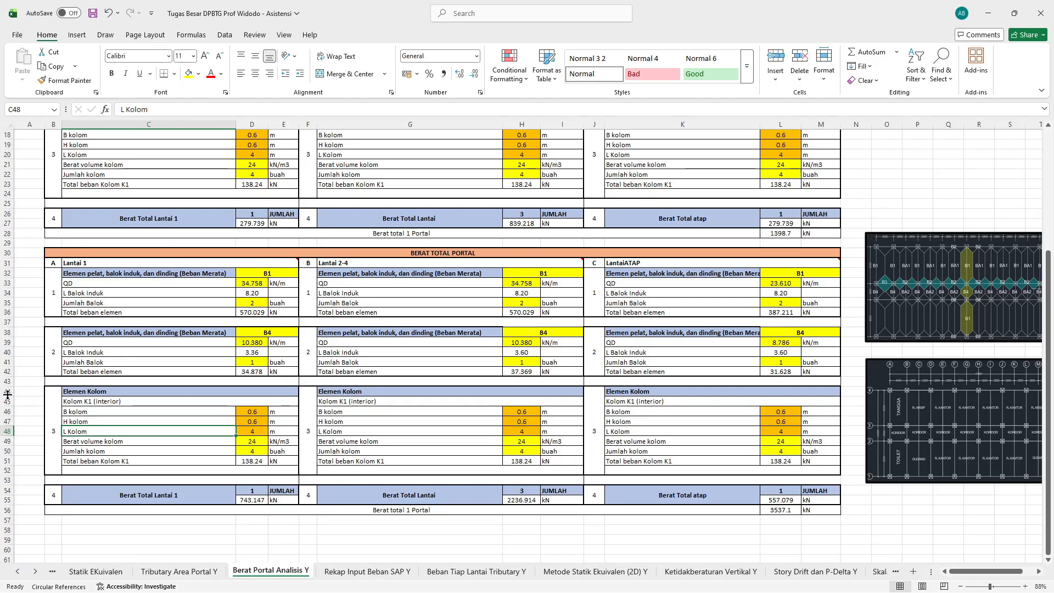
Step: Insert a copy of the B1 and B4 beam blocks in rows 32-43 above the Elemen Kolom block at row 44
drag(5, 391, 4, 509)
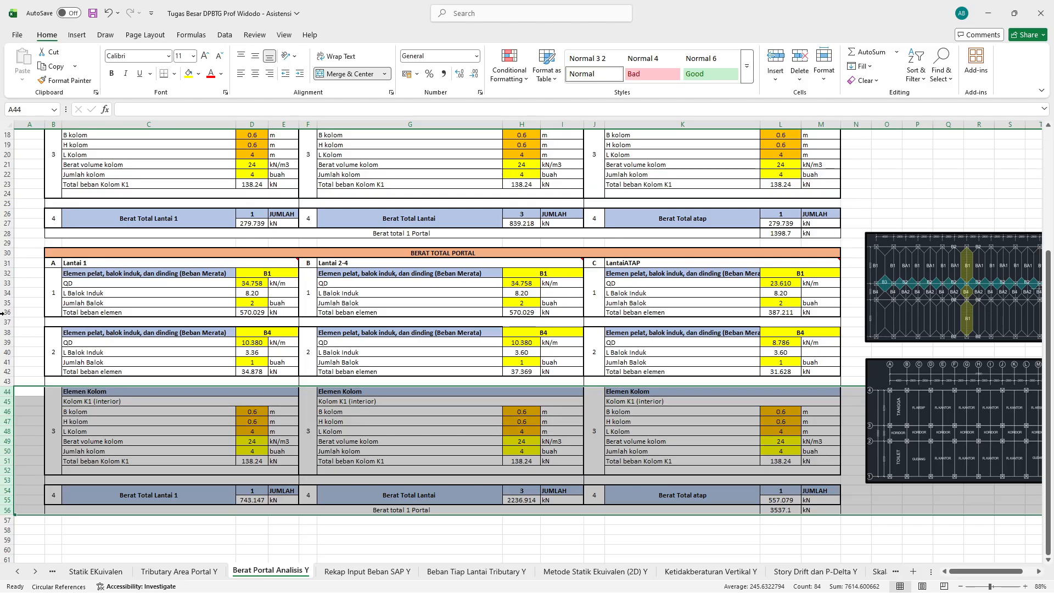
drag(4, 273, 2, 378)
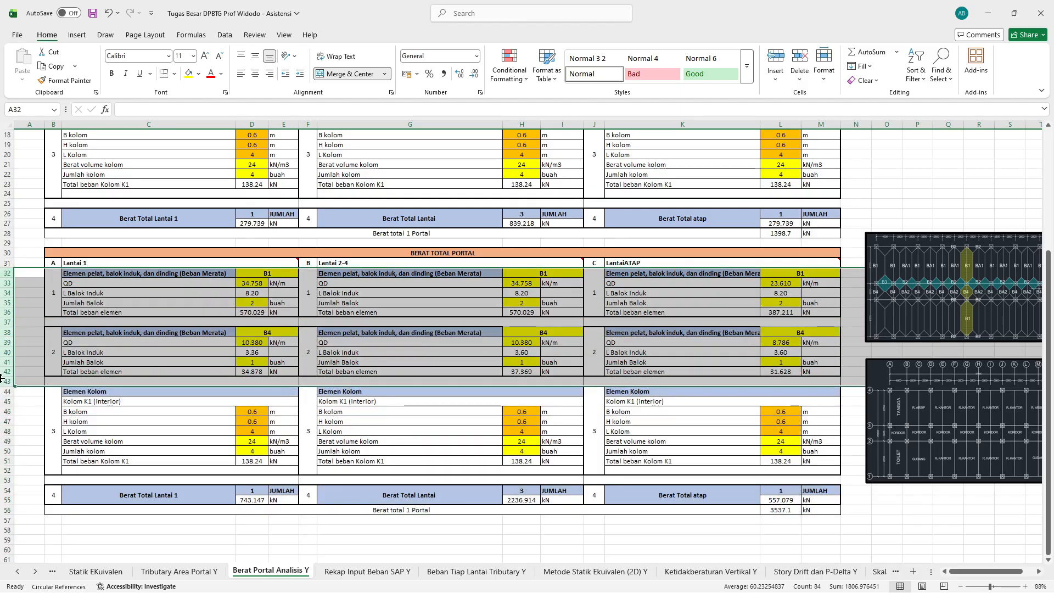
key(ctrl+c)
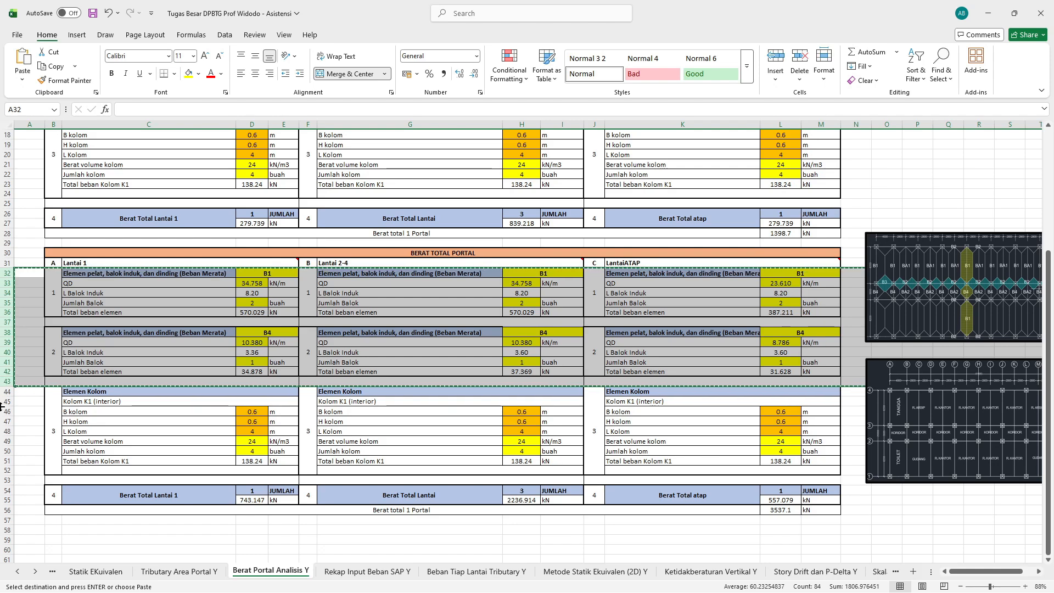
click(3, 391)
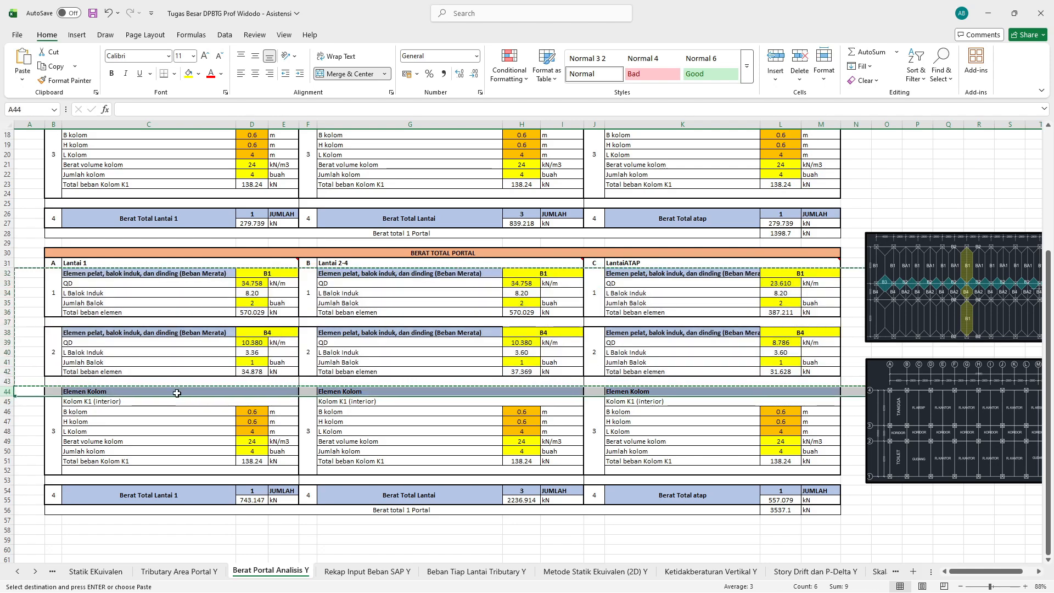
right_click(2, 391)
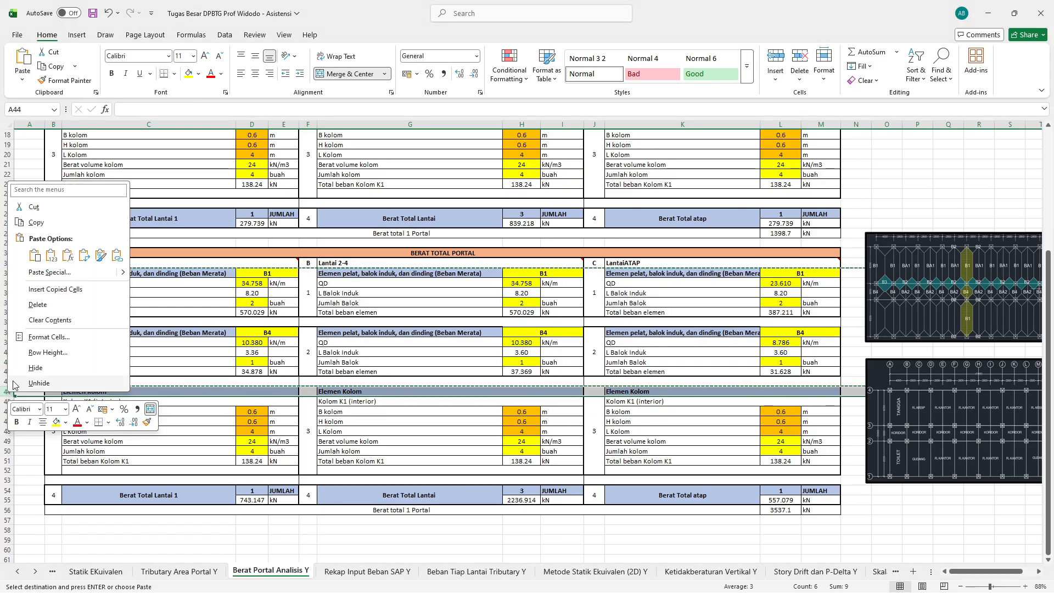
click(39, 290)
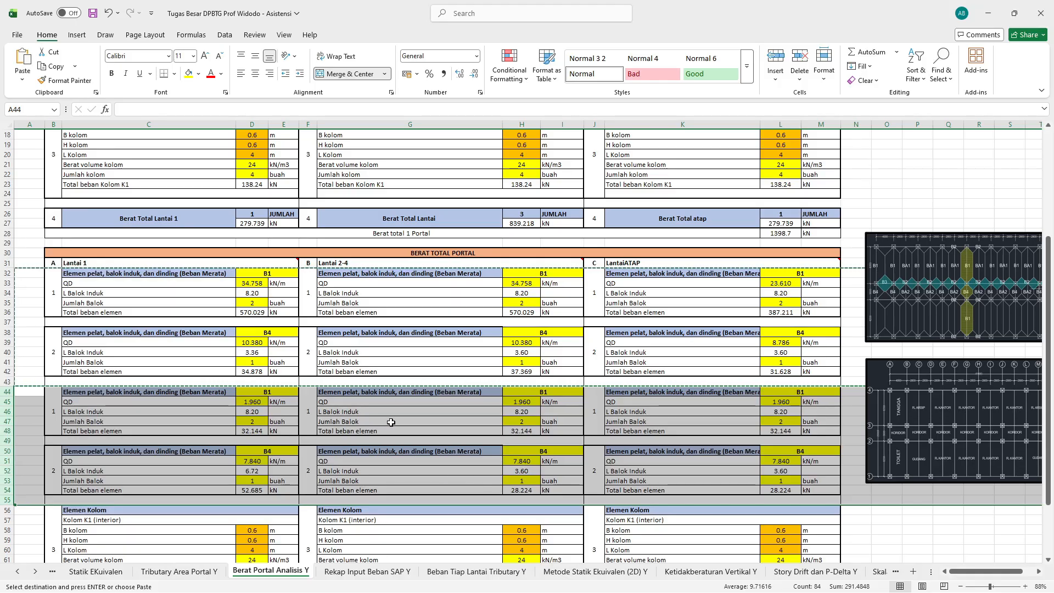
Step: Renumber the inserted beam blocks as 3 and 4, the Elemen Kolom block as 5 and the Berat Total row as 6
key(Return)
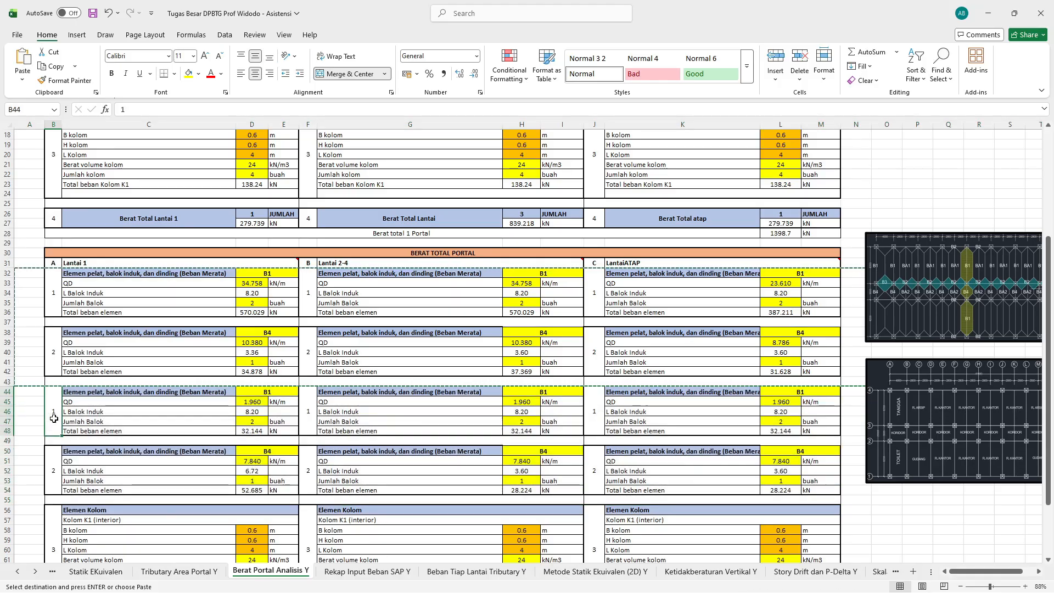
click(54, 468)
text(4)
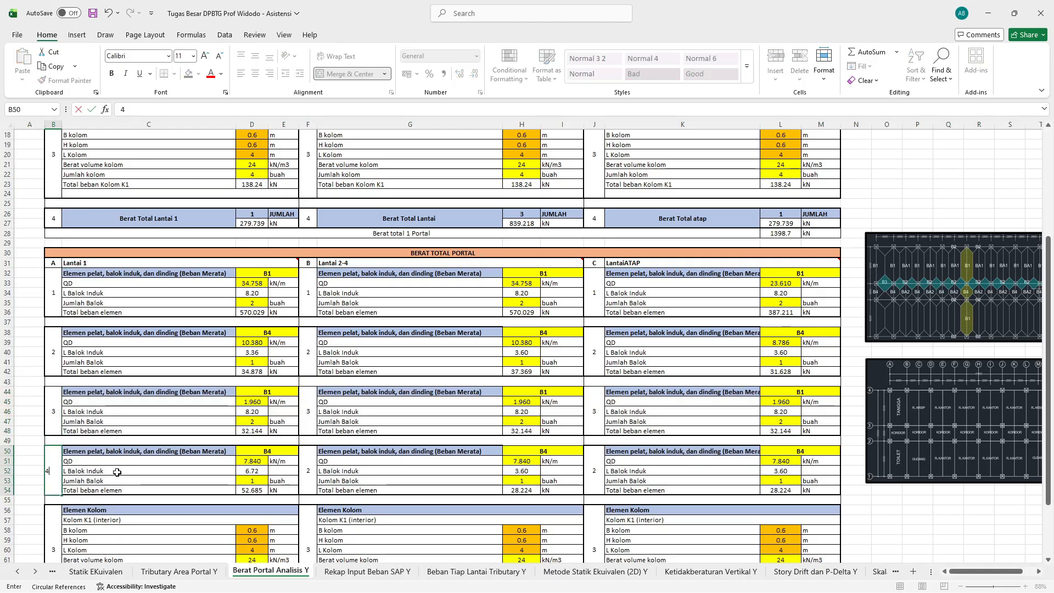
scroll(117, 473, down, 2)
click(54, 475)
scroll(75, 465, down, 3)
text(5)
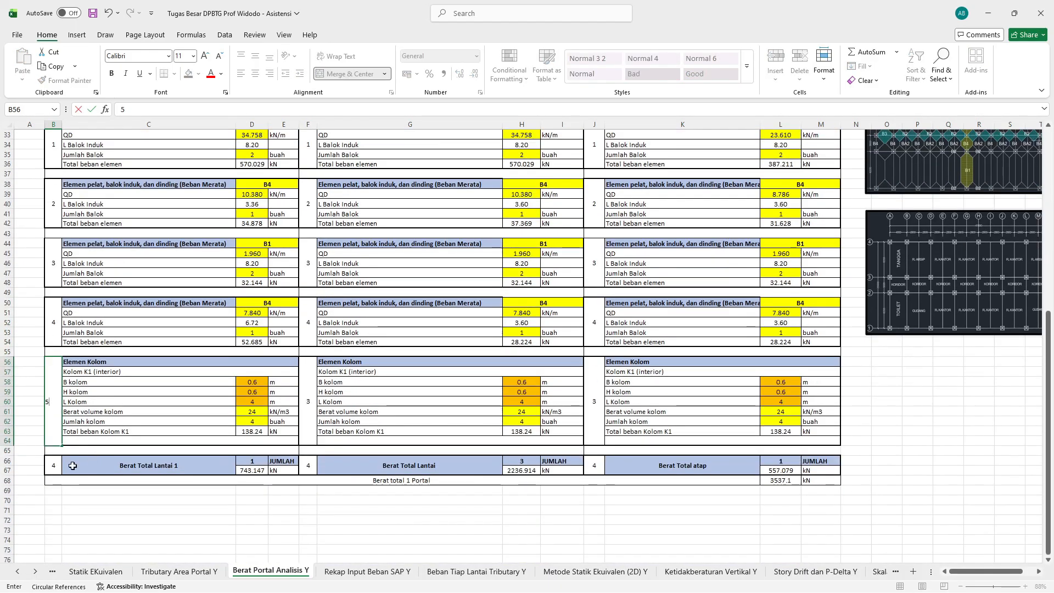
click(55, 460)
text(6)
click(110, 412)
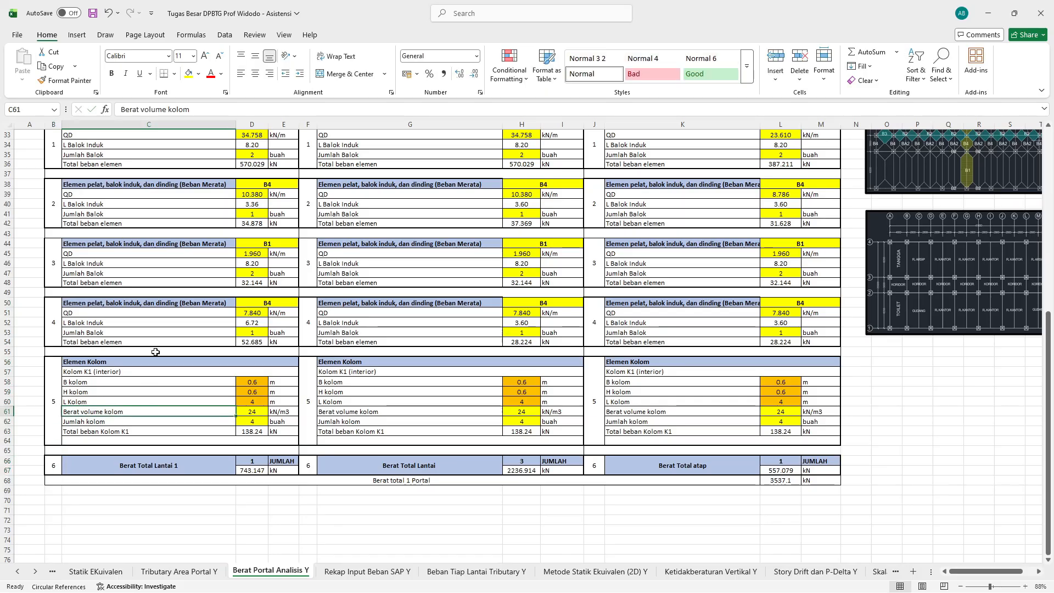
scroll(20, 168, up, 2)
drag(22, 188, 73, 370)
click(73, 371)
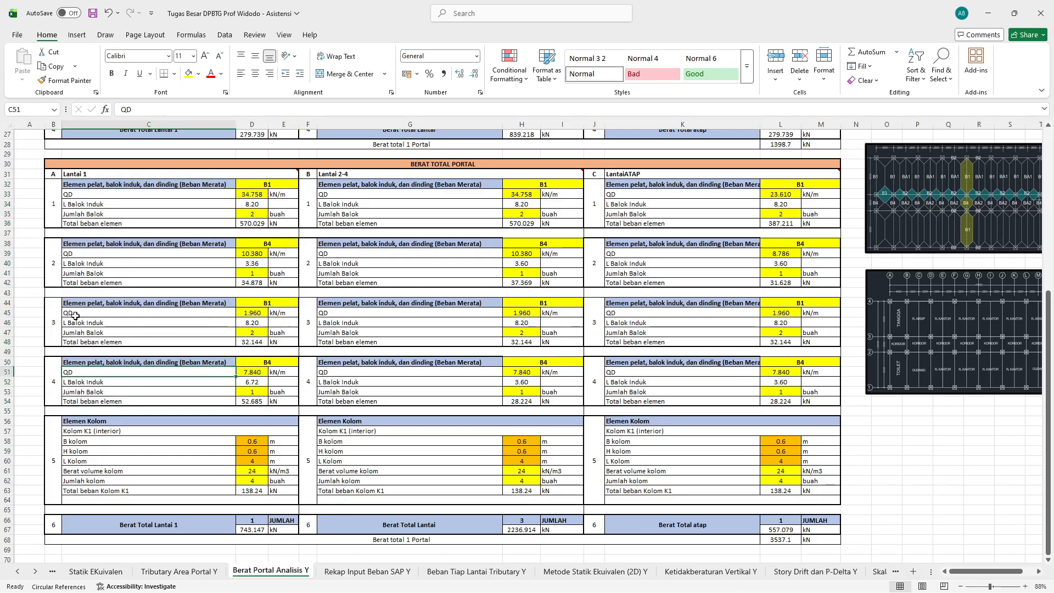
click(102, 323)
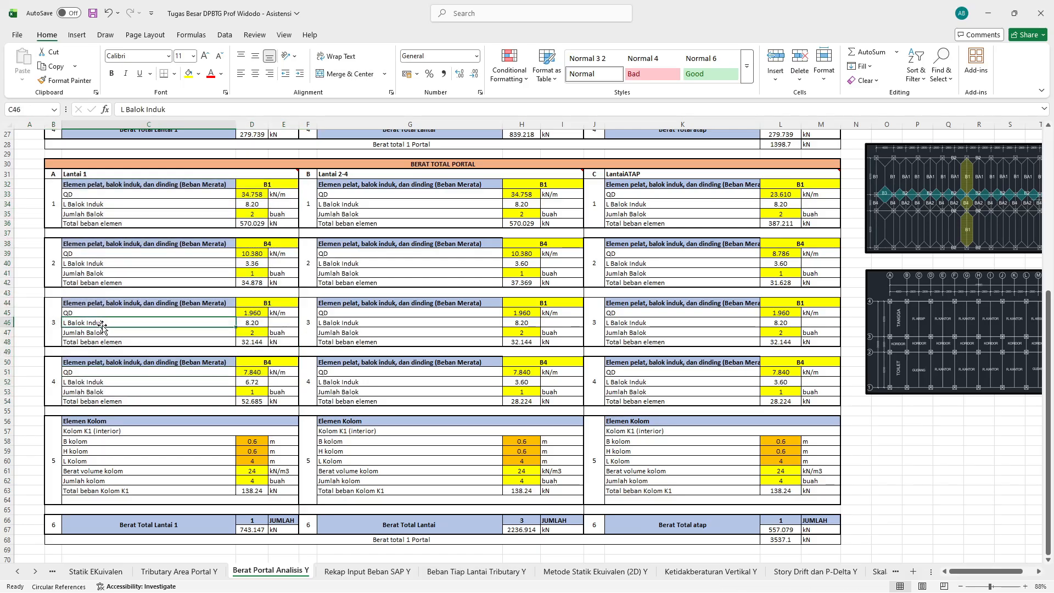
click(255, 342)
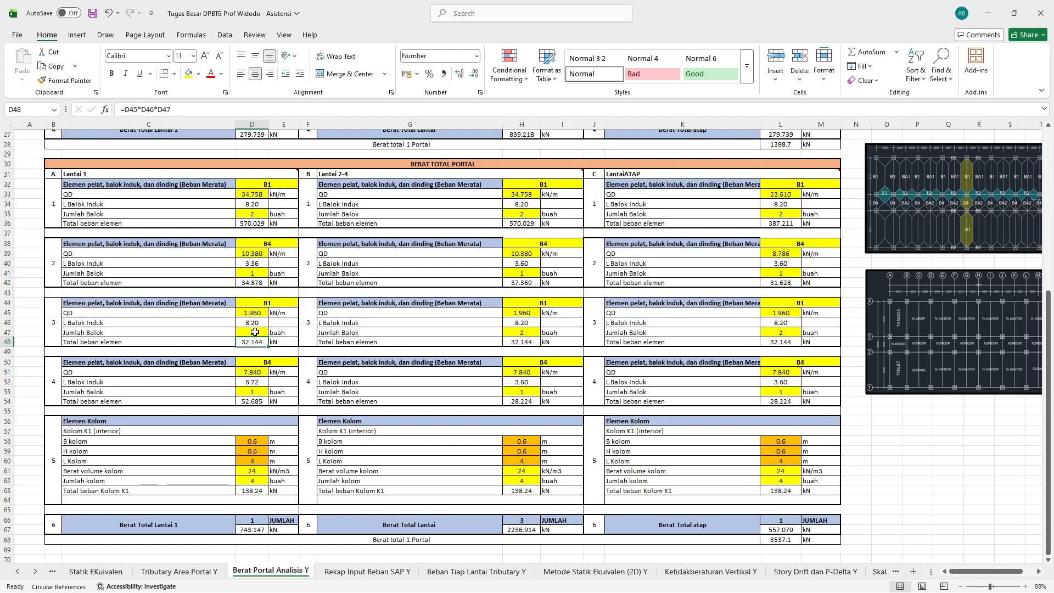
right_click(3, 323)
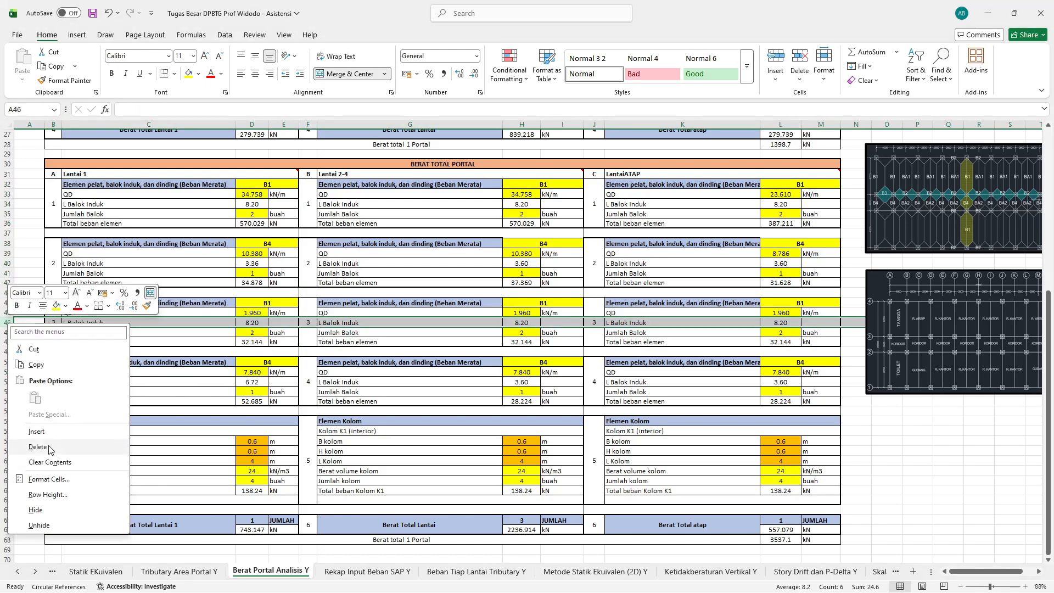
key(Escape)
Step: Rename the QD label of block 3 to PD for Lantai 1, Lantai 2-4 and Lantai Atap
click(117, 313)
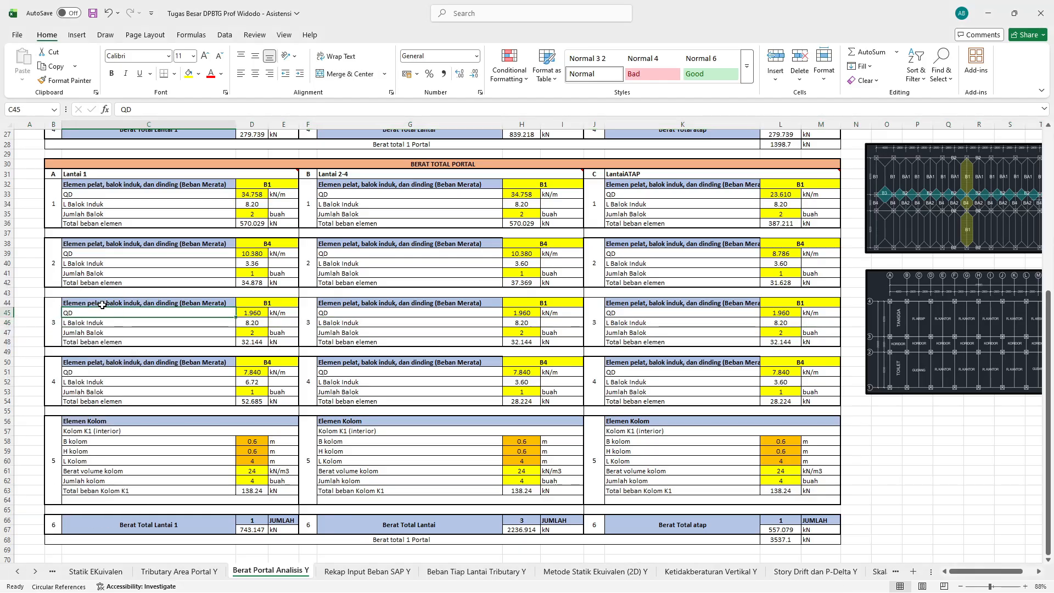
text(PD)
key(Return)
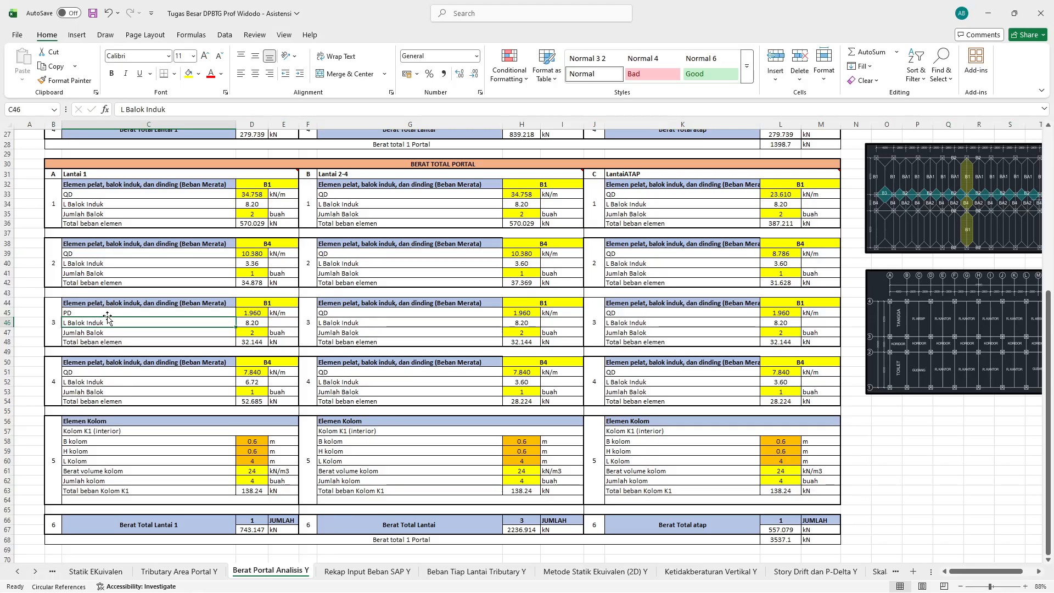
click(108, 313)
key(ctrl+c)
click(352, 313)
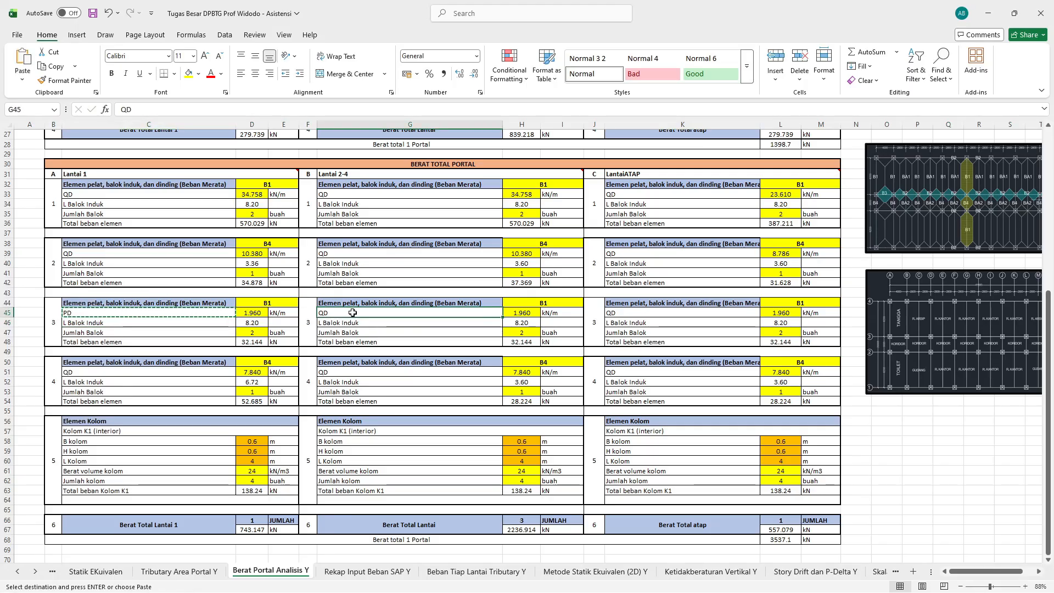
key(ctrl+v)
click(667, 312)
key(ctrl+v)
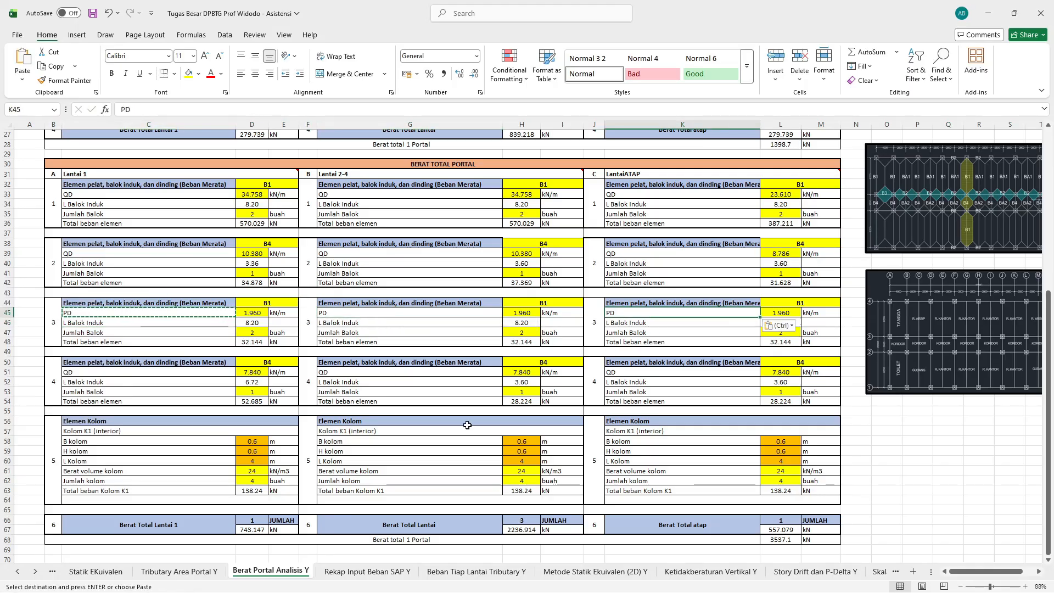
Step: Copy the PD label over the block 4 QD labels in C51, G51 and K51
click(84, 373)
key(ctrl+v)
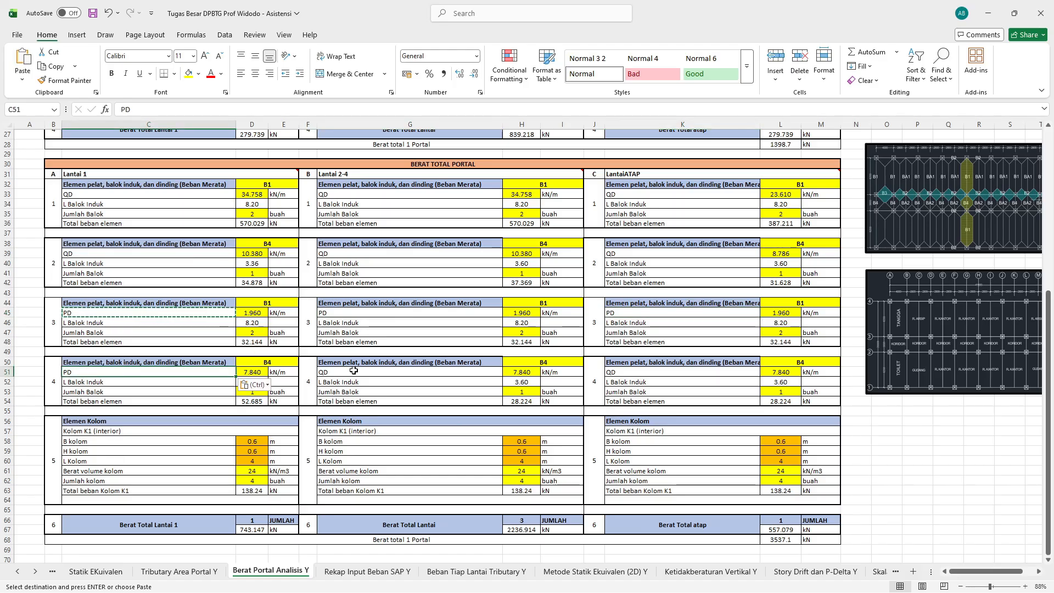
click(355, 371)
key(ctrl+v)
click(625, 372)
key(ctrl+v)
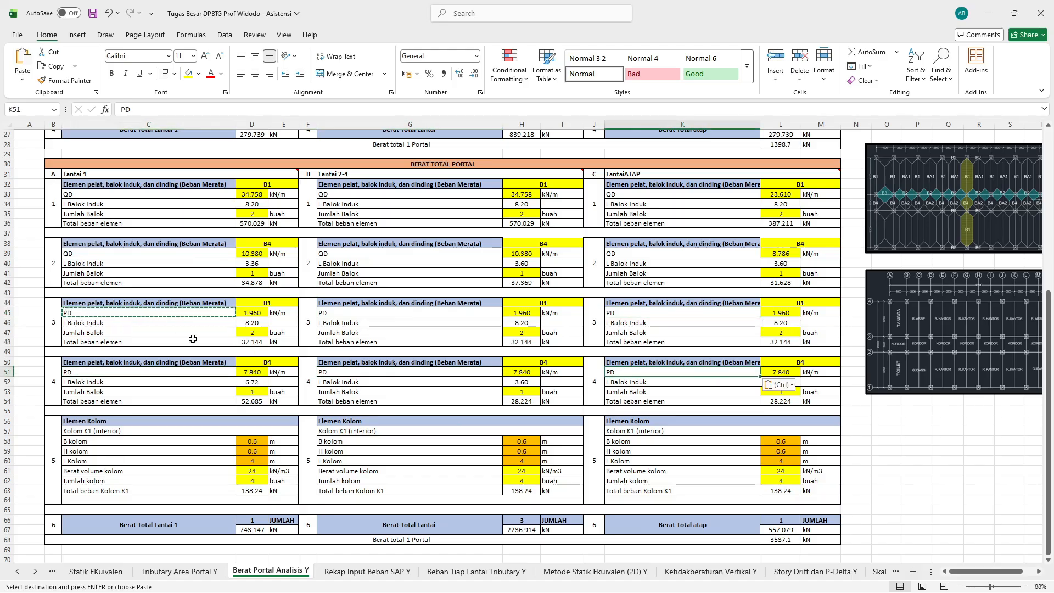
Step: Delete the L Balok Induk rows from blocks 3 and 4
right_click(6, 323)
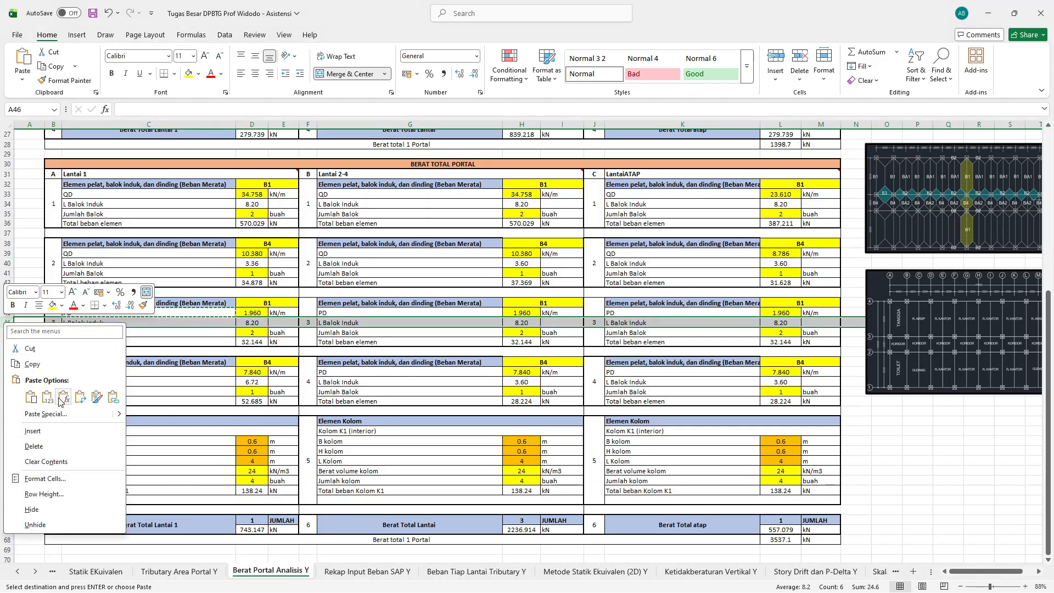
click(38, 446)
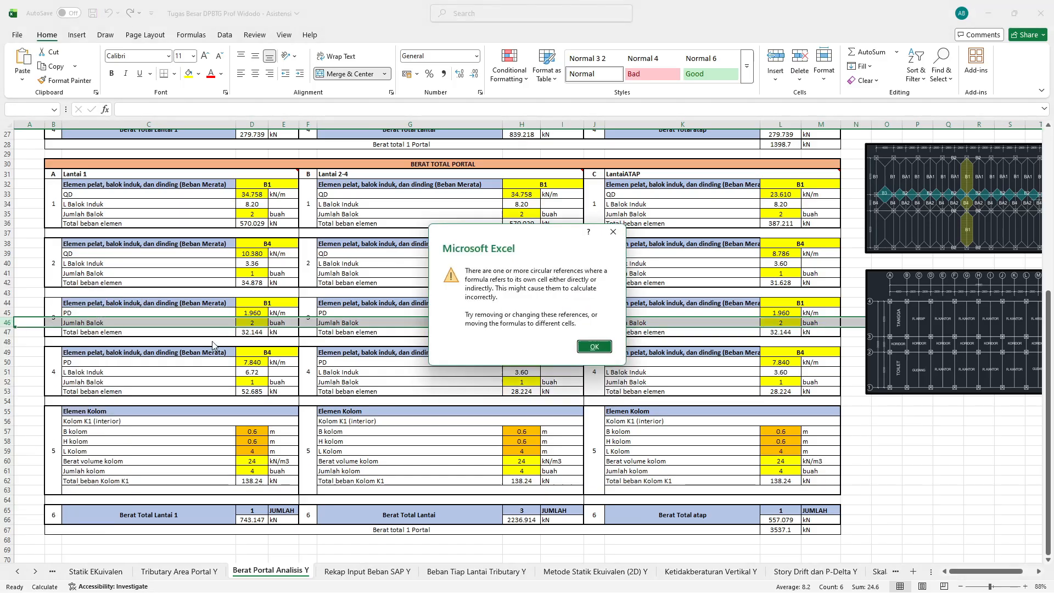
click(593, 346)
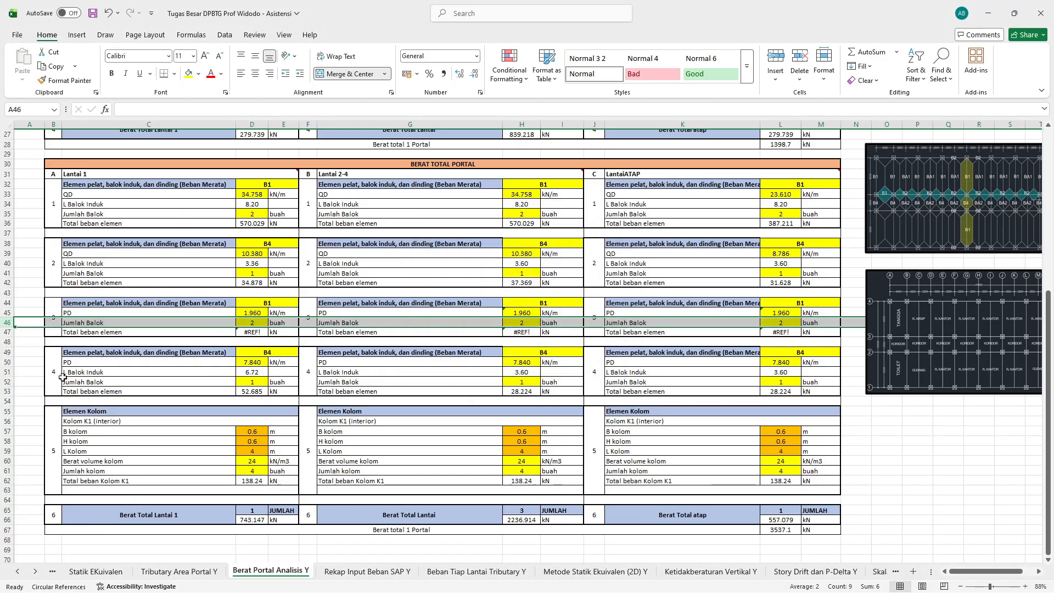
right_click(7, 371)
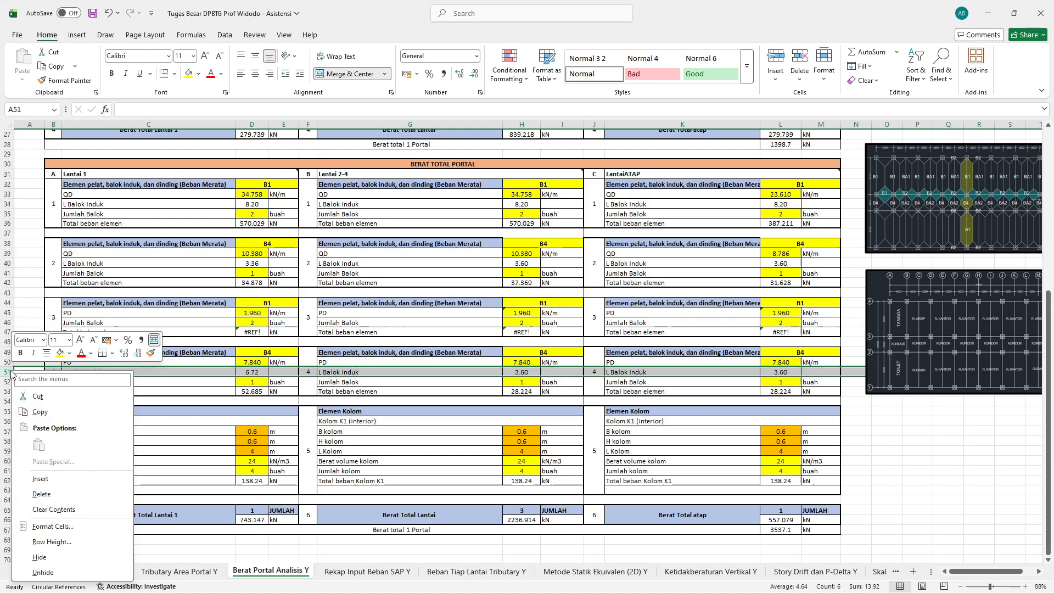
click(44, 495)
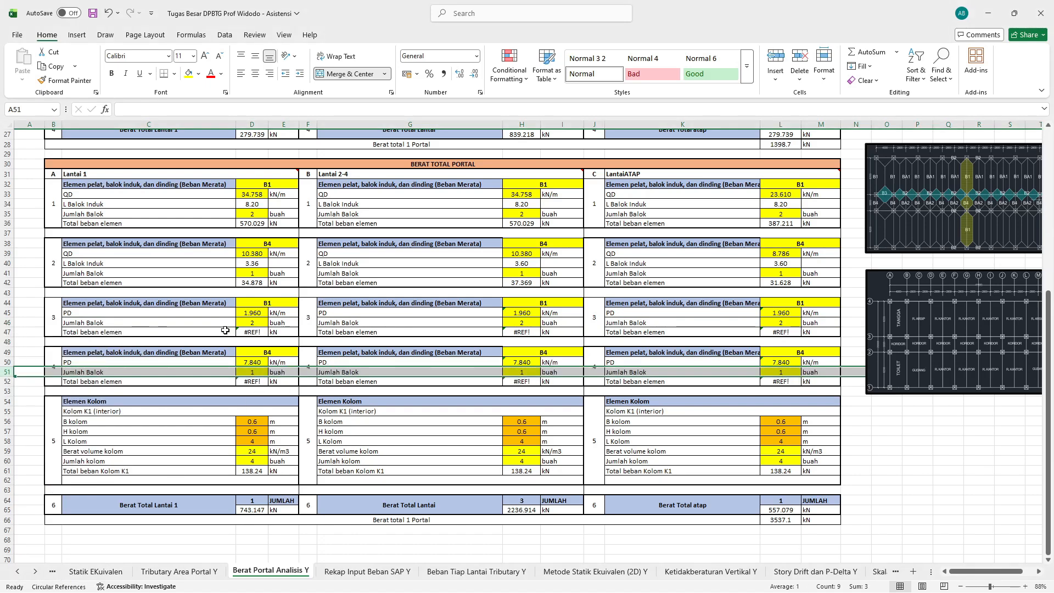
Step: Remove the broken reference from the block 3 total in D47, leaving the formula =D45*D46
click(251, 332)
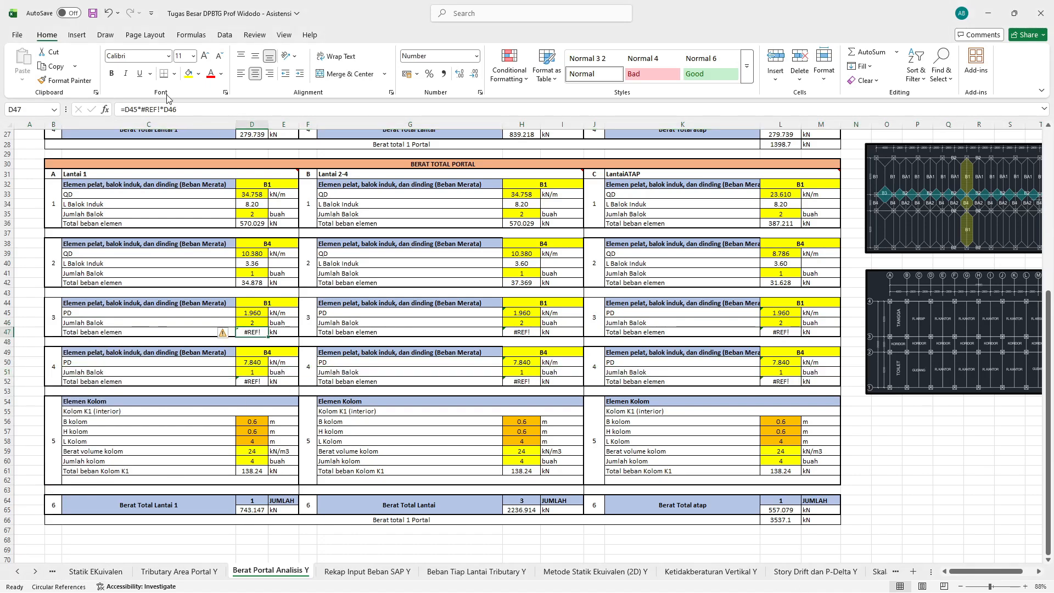
double_click(150, 109)
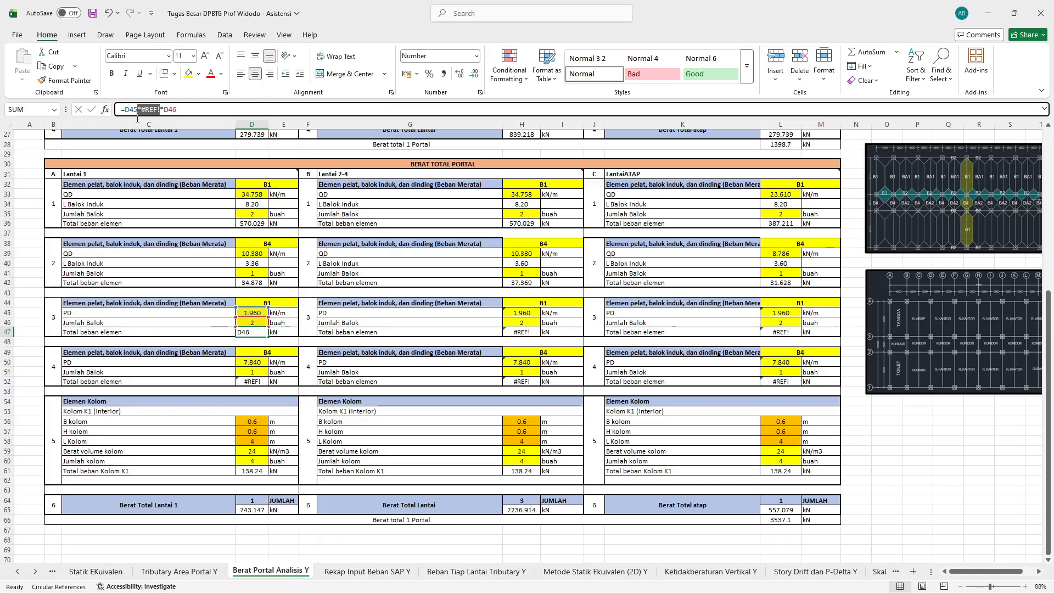
key(BackSpace)
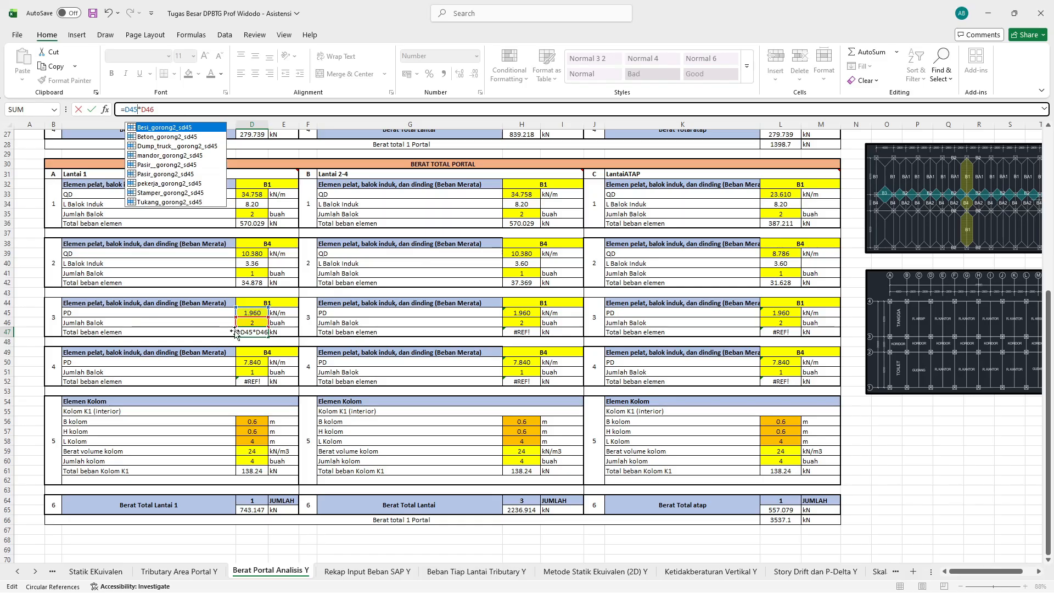
key(Return)
Step: Copy the block 3 total formula from D47 into H47 and L47 for Lantai 2-4 and Lantai Atap
click(253, 332)
key(ctrl+c)
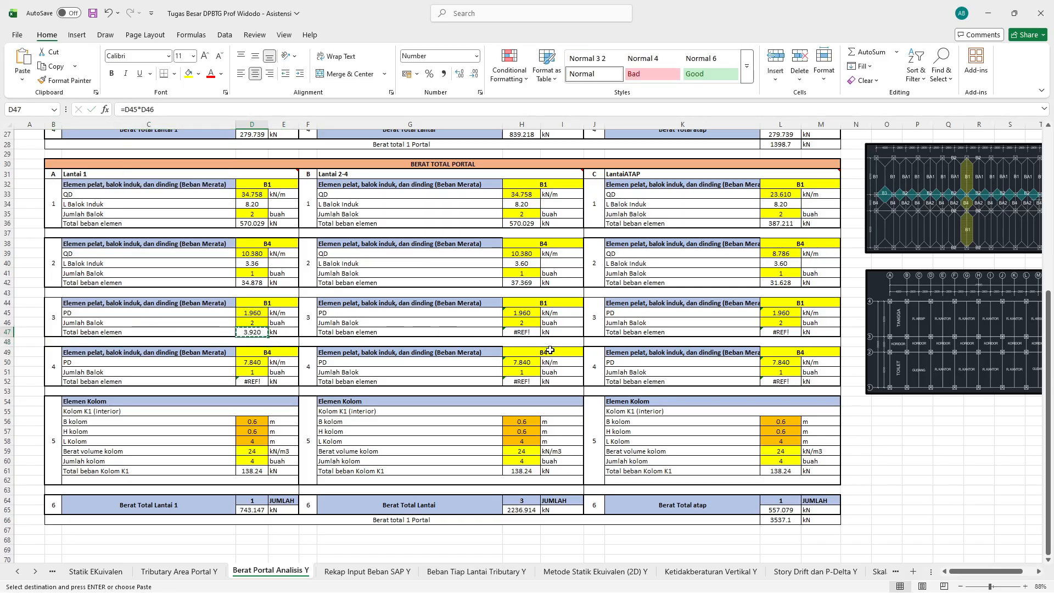
click(527, 332)
key(ctrl+v)
click(781, 332)
key(ctrl+v)
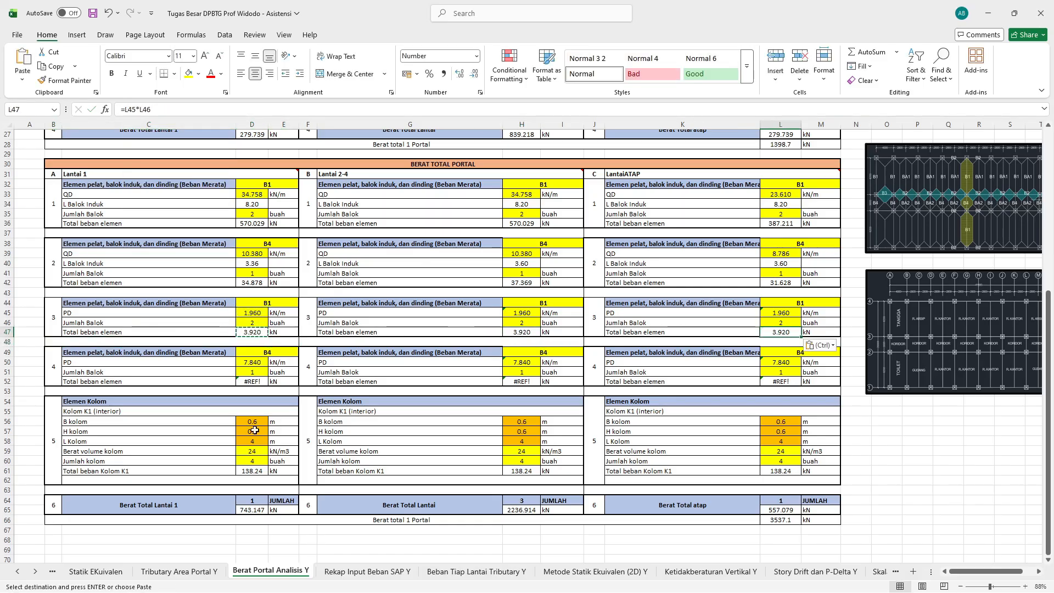
Step: Copy the whole Total beban elemen row 47 over row 52 to replace the block 4 totals
click(7, 332)
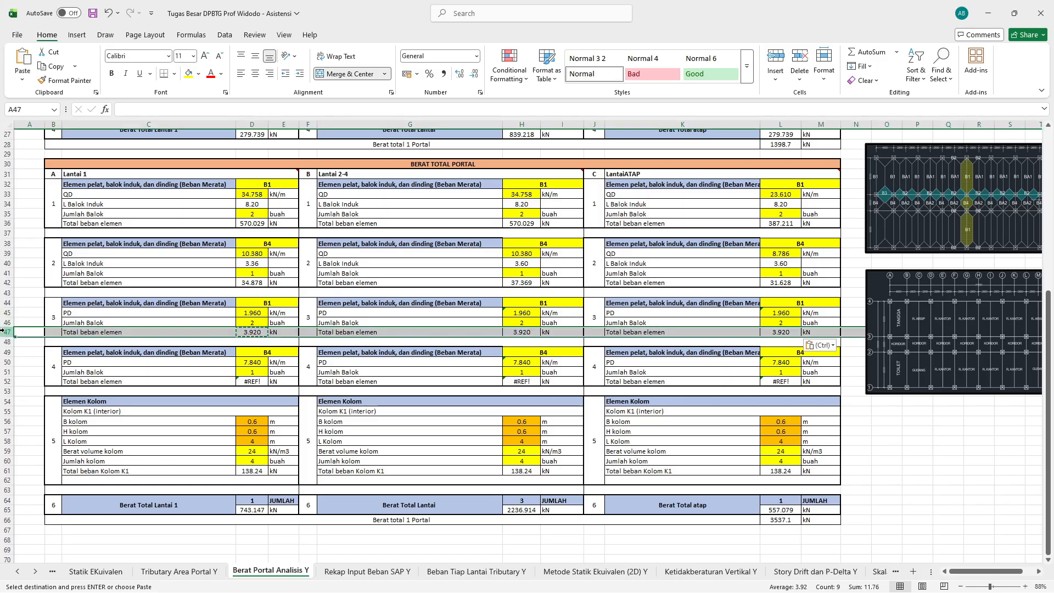
key(ctrl+c)
click(33, 382)
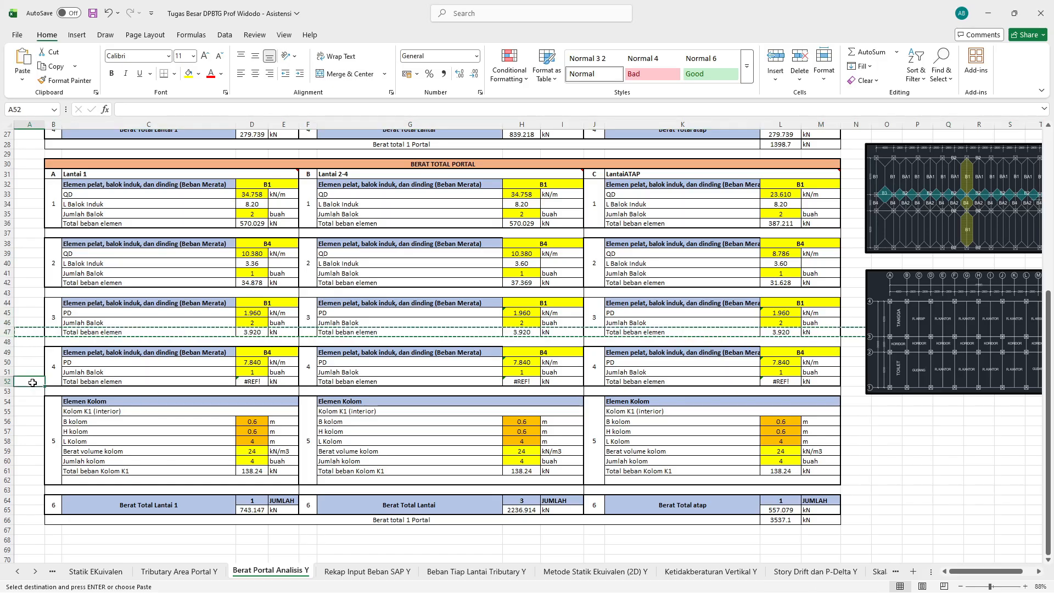
key(ctrl+v)
click(379, 411)
key(Escape)
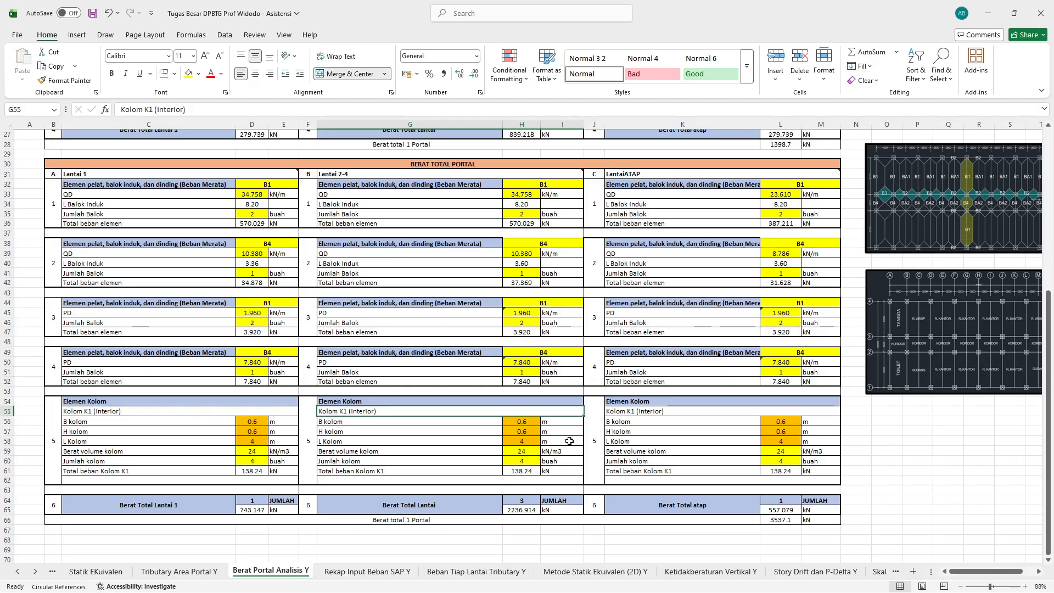
Step: Check the beam names in the Tributary Area Portal Y sheet and change the Lantai 1 beam codes of blocks 3 and 4 to B2
click(179, 571)
scroll(424, 413, up, 5)
scroll(429, 408, up, 5)
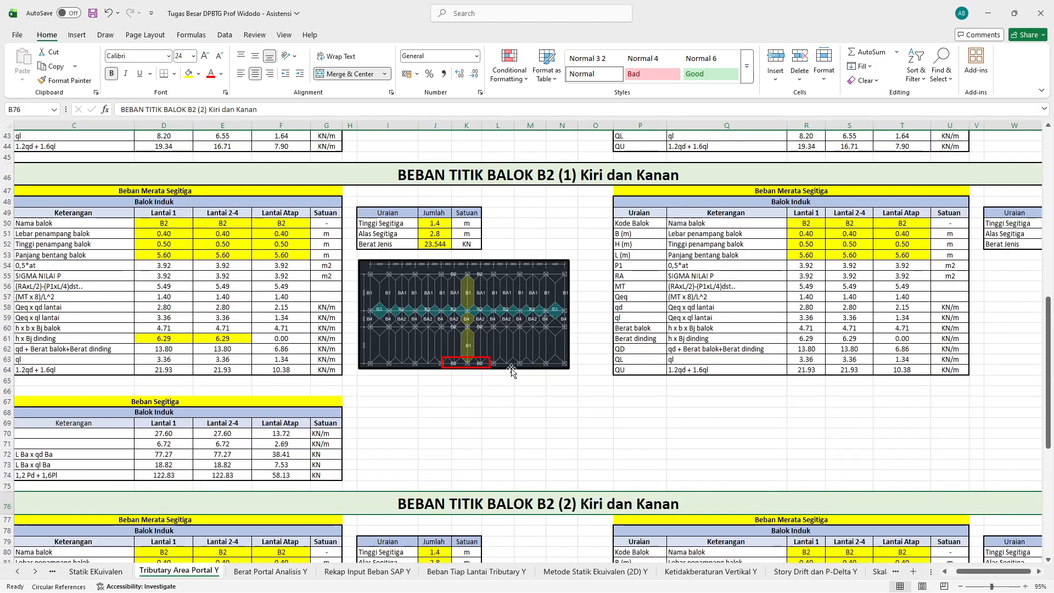
scroll(567, 363, down, 7)
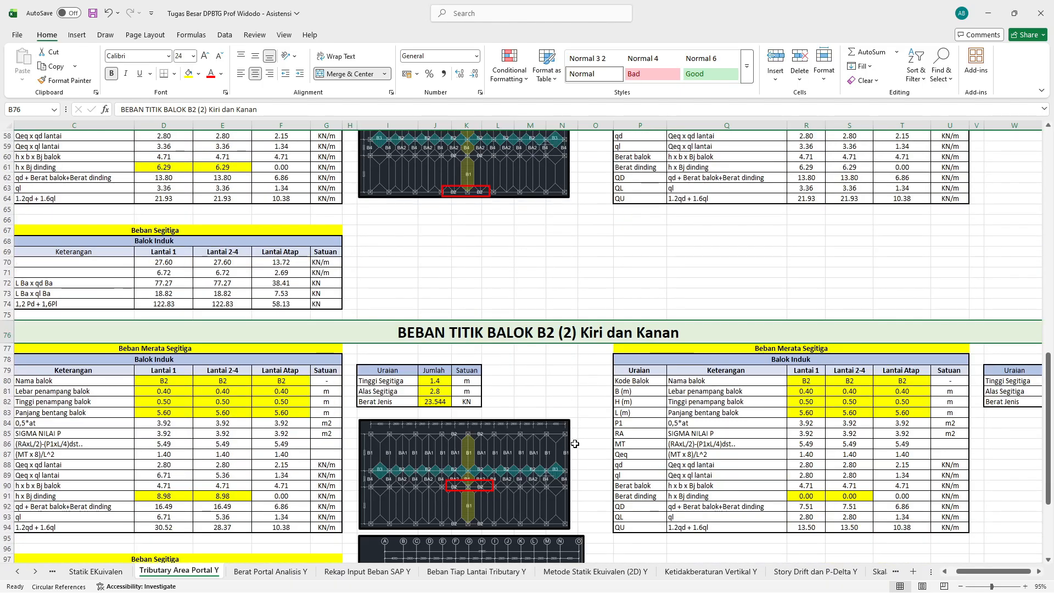
click(253, 574)
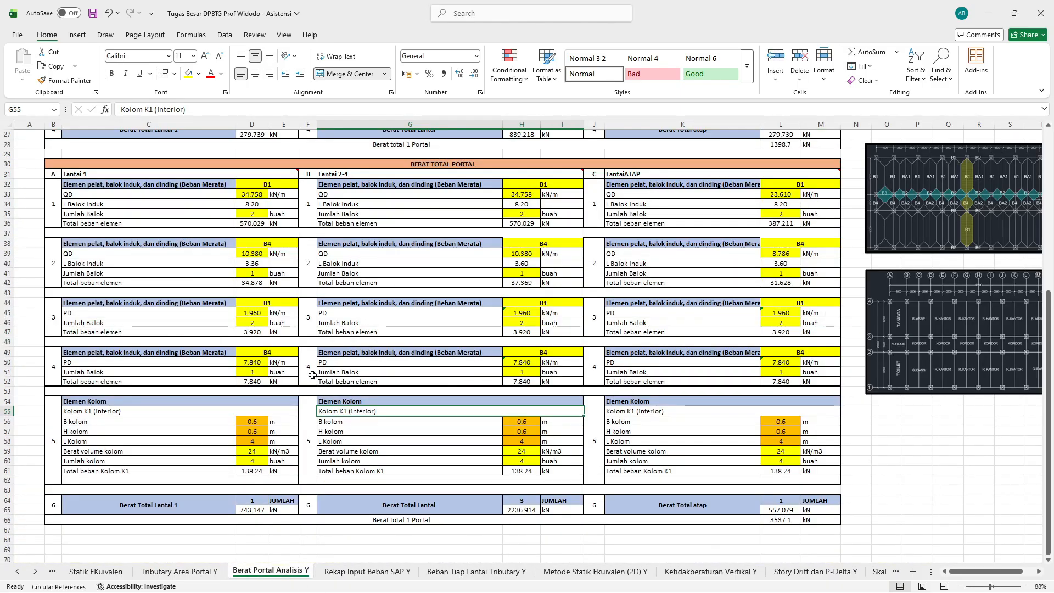
click(273, 308)
text(V)
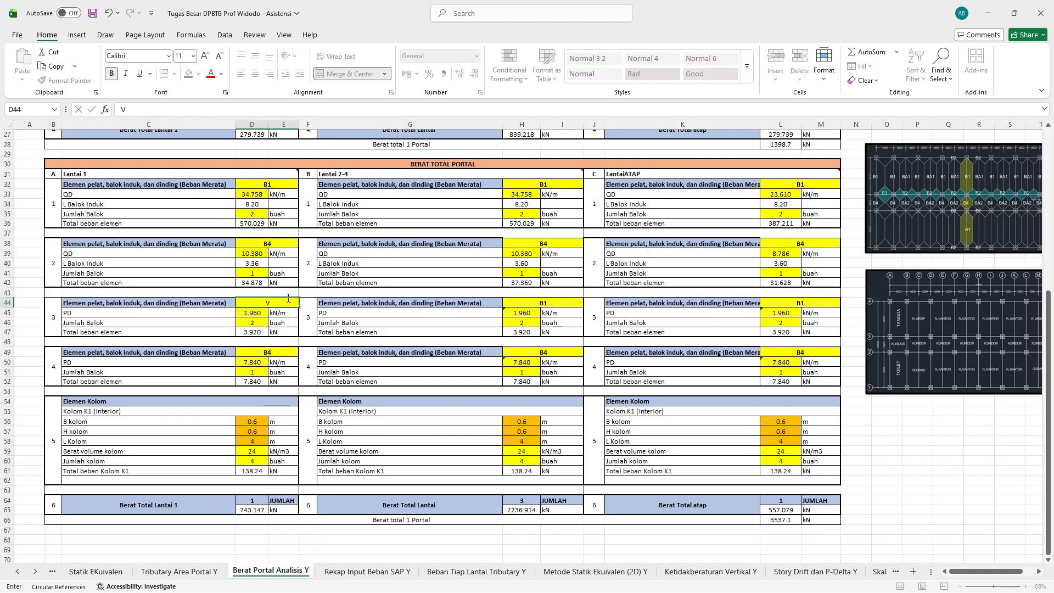
click(278, 352)
text(B2)
click(407, 404)
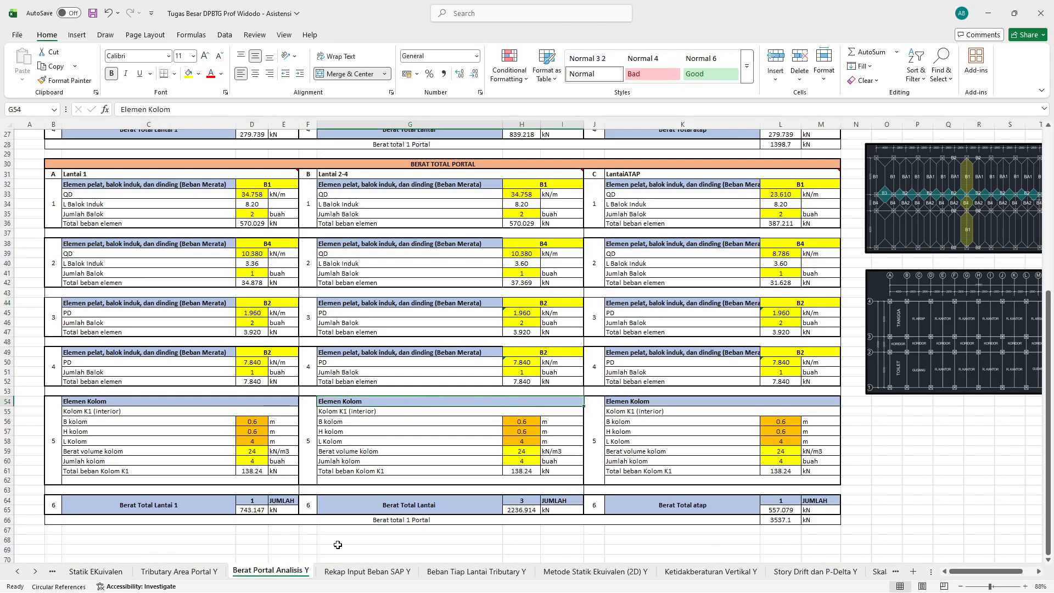
Step: Link the block 3 Lantai 1 PD in D45 to the B2 (2) point load PD in D102 of Tributary Area Portal Y
click(251, 313)
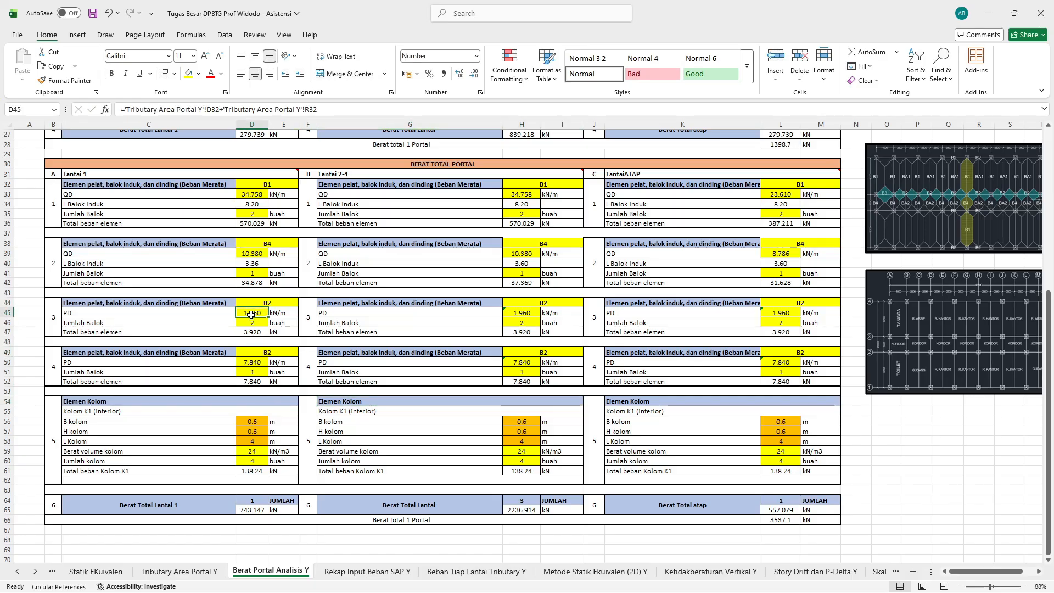
text(=)
click(180, 571)
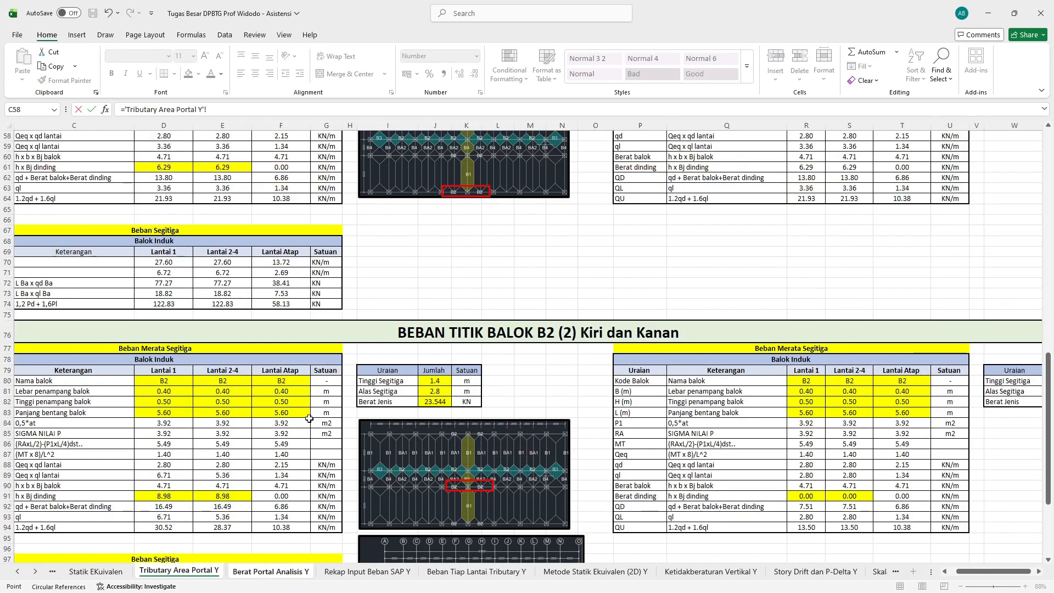
scroll(398, 429, up, 3)
scroll(398, 429, down, 5)
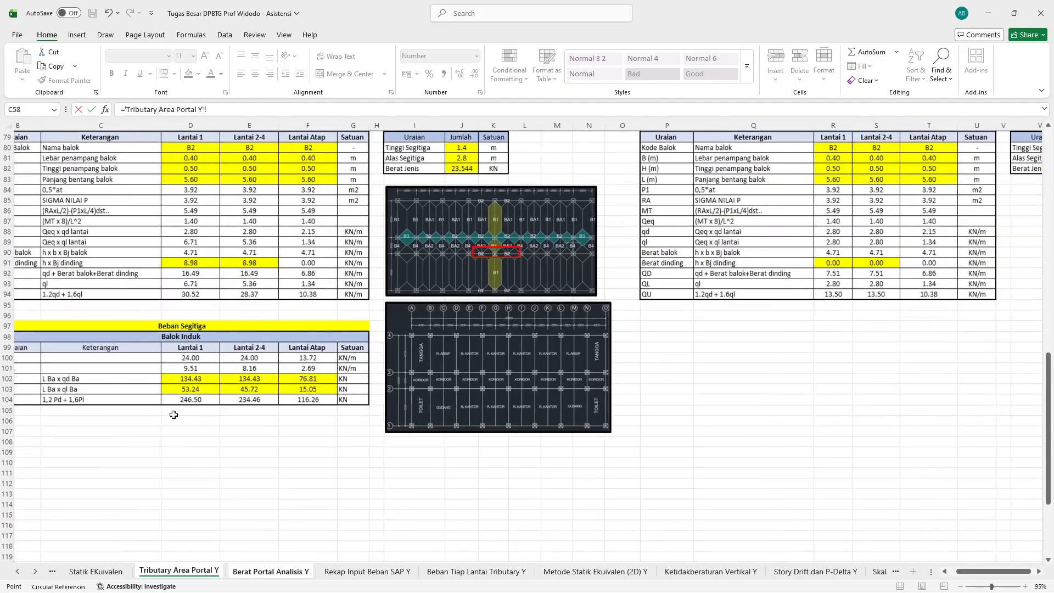
scroll(219, 439, left, 1)
click(229, 377)
key(Return)
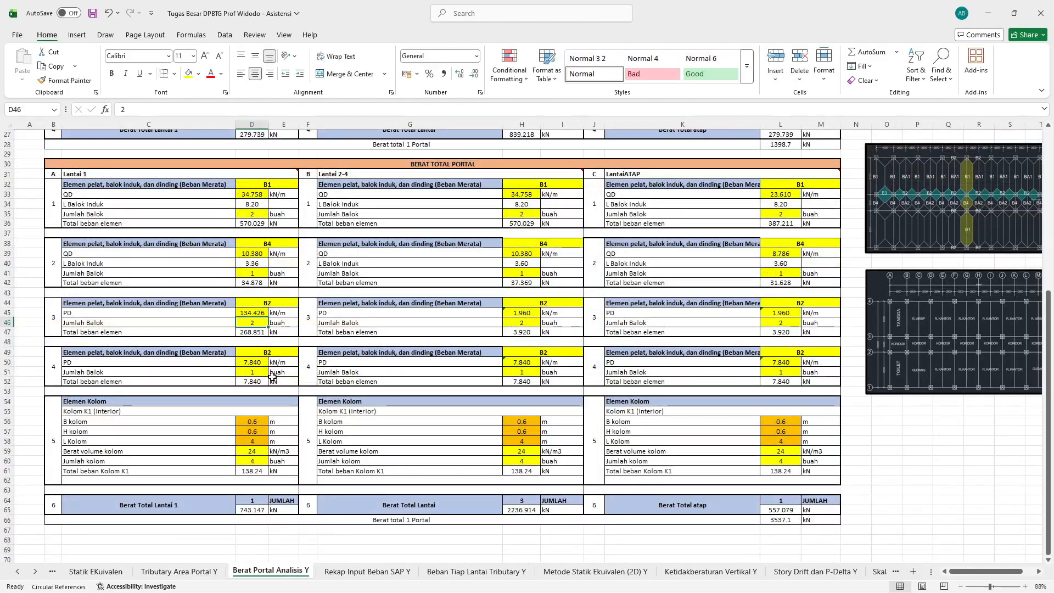
Step: Link the block 3 Lantai 2-4 PD in H45 to the B2 (2) PD in E102 of Tributary Area Portal Y
click(531, 316)
text(=)
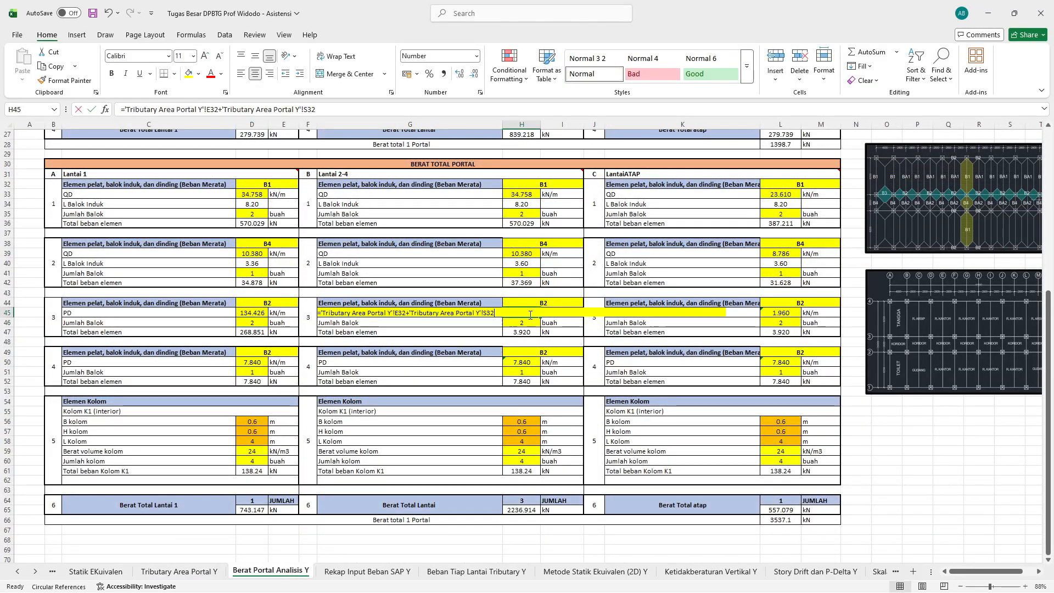
click(181, 571)
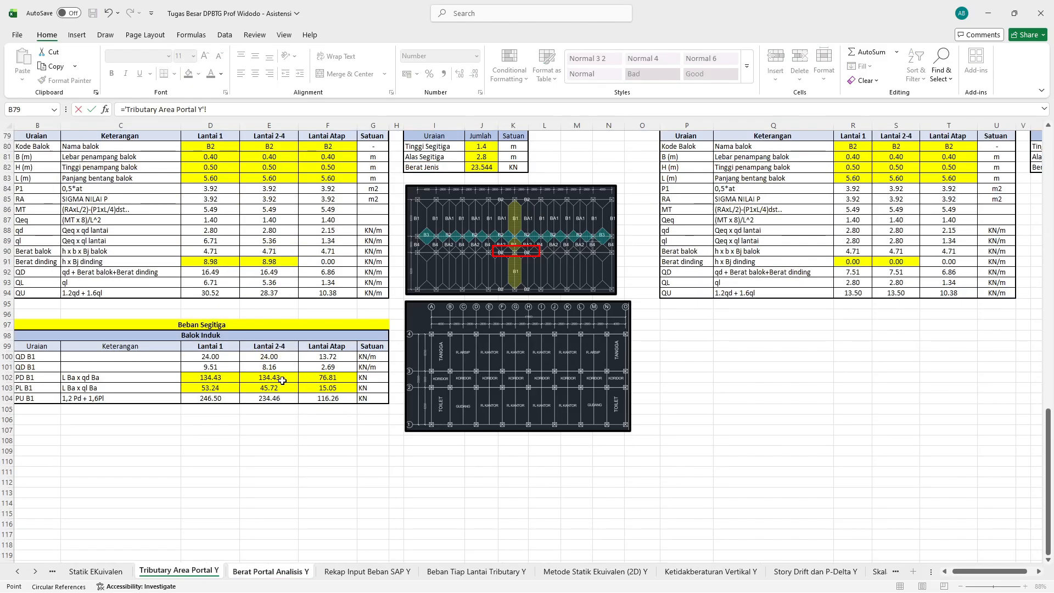
click(282, 380)
key(Return)
Step: Link the block 3 Lantai Atap PD in L45 to the B2 (2) PD in F102 of Tributary Area Portal Y
click(780, 309)
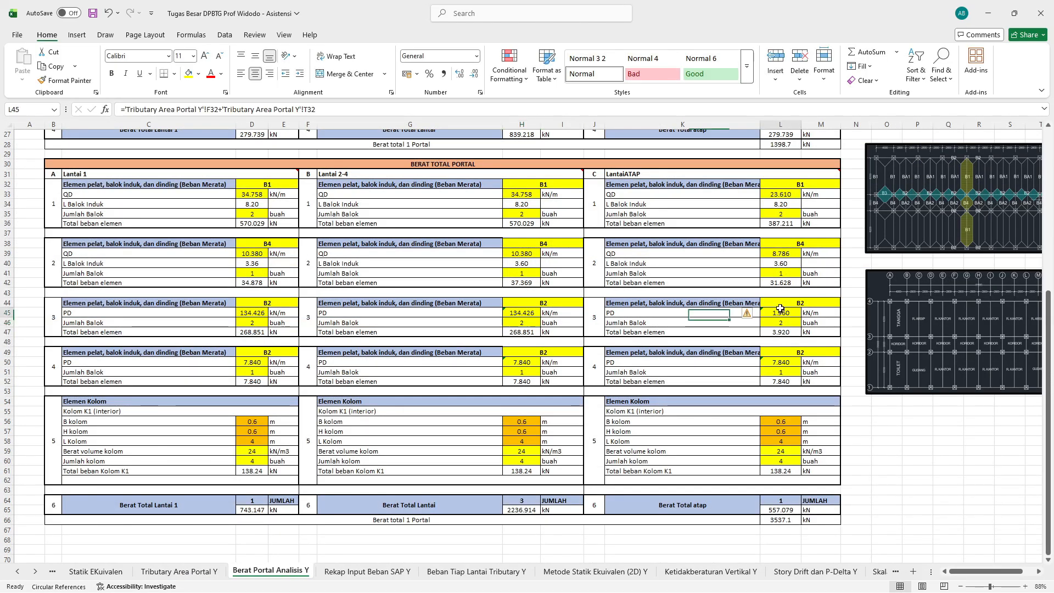
text(=)
click(180, 571)
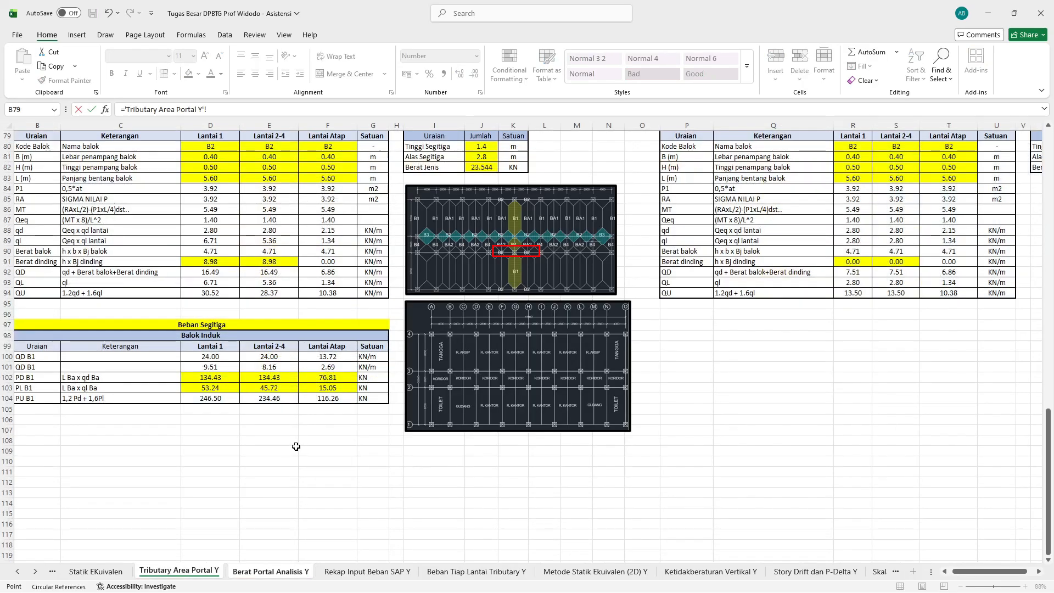
click(326, 377)
key(Return)
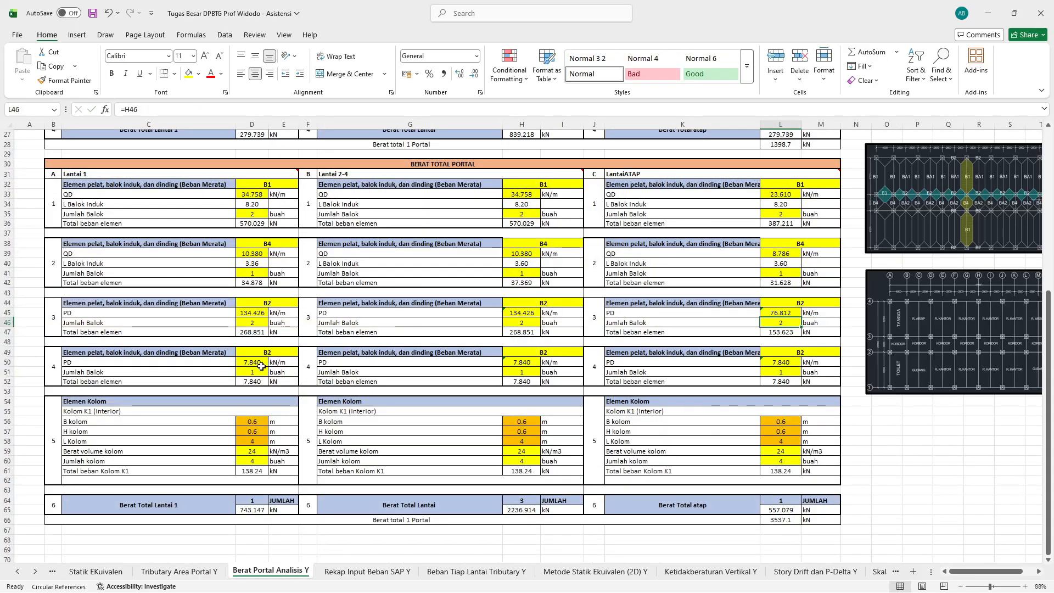
Step: Link the block 4 Lantai 1 PD in D50 to the B2 (1) point load PD in D72 of Tributary Area Portal Y
text(=)
click(180, 571)
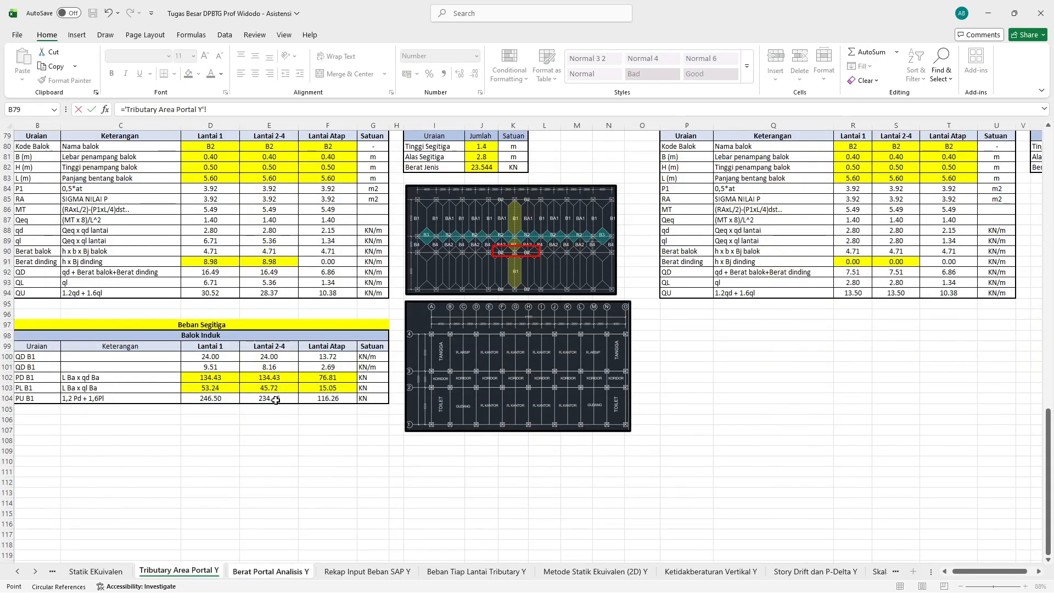
scroll(276, 400, up, 7)
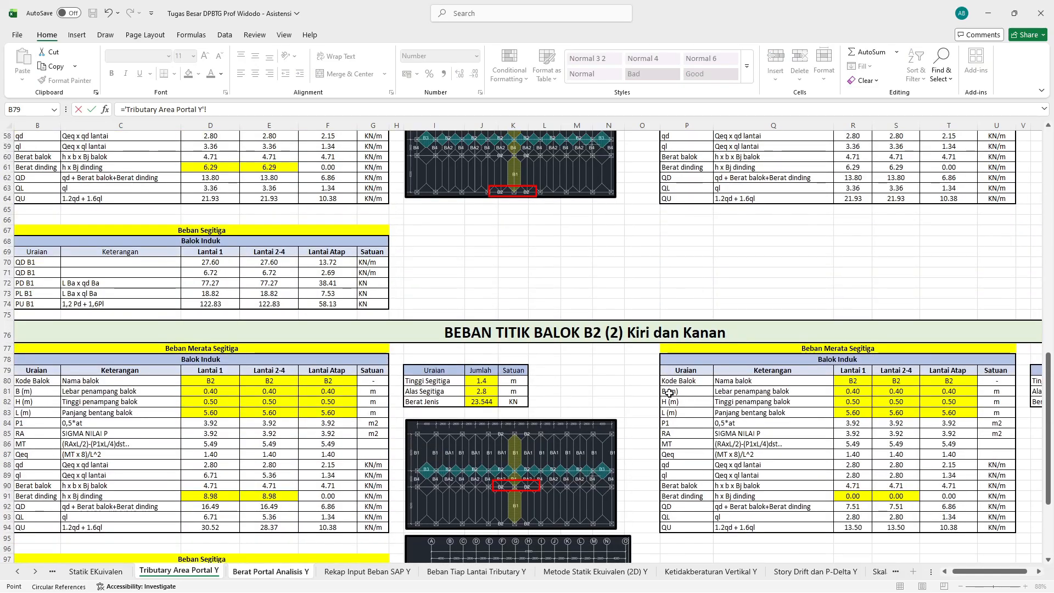
scroll(348, 342, up, 2)
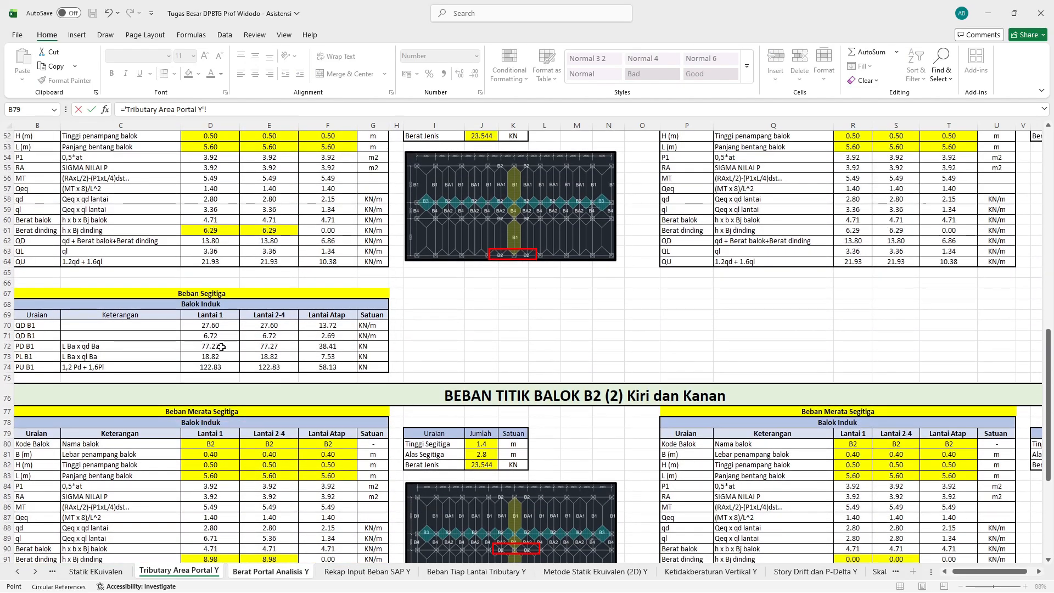
click(222, 347)
key(Return)
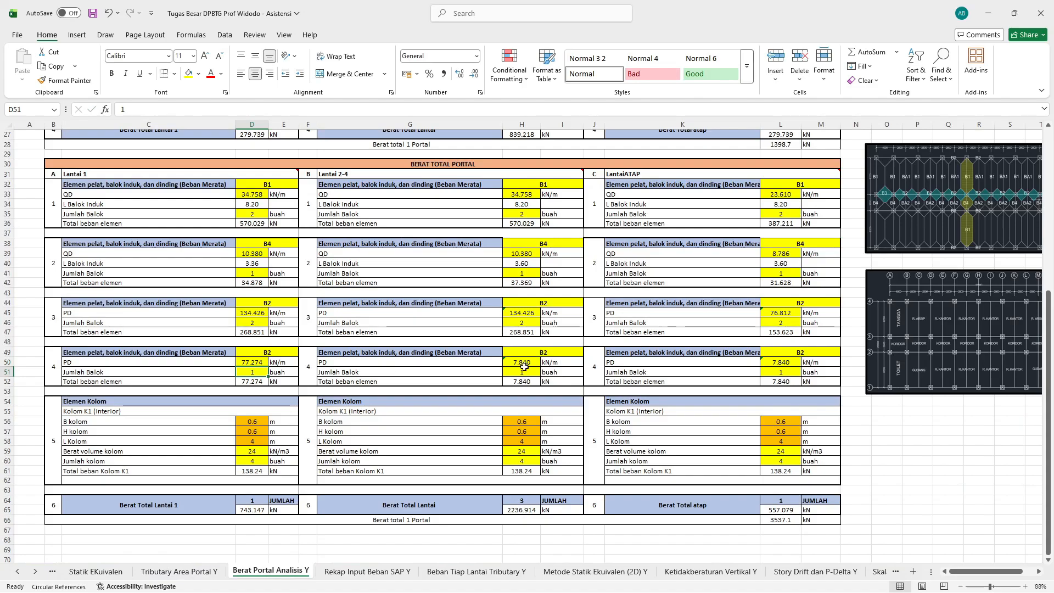
Step: Link the block 4 Lantai 2-4 PD in H50 to the B2 (1) PD in E72 of Tributary Area Portal Y
click(525, 365)
text(=)
click(181, 572)
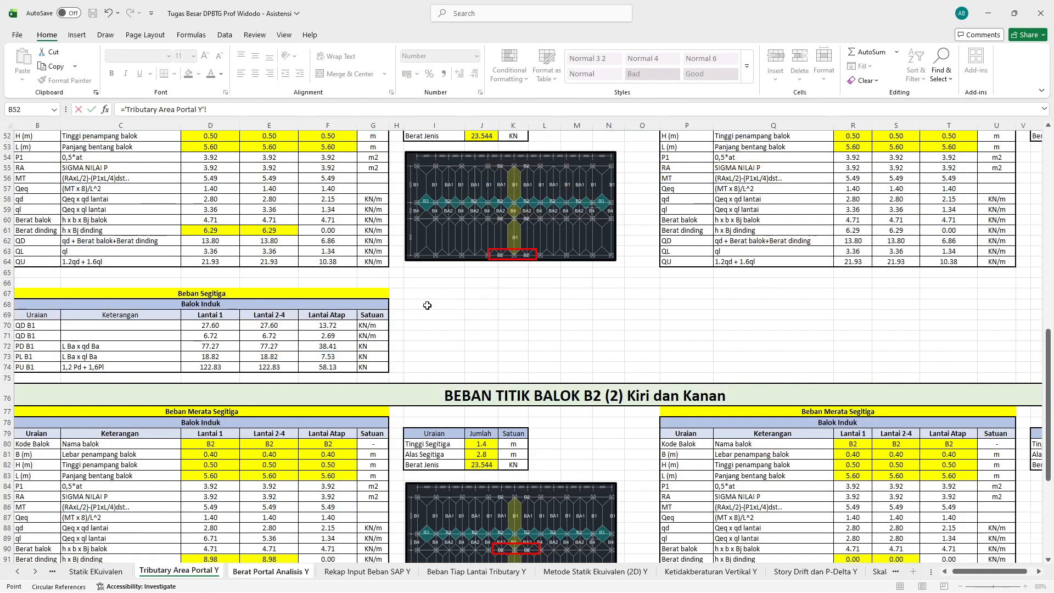
click(263, 347)
key(Return)
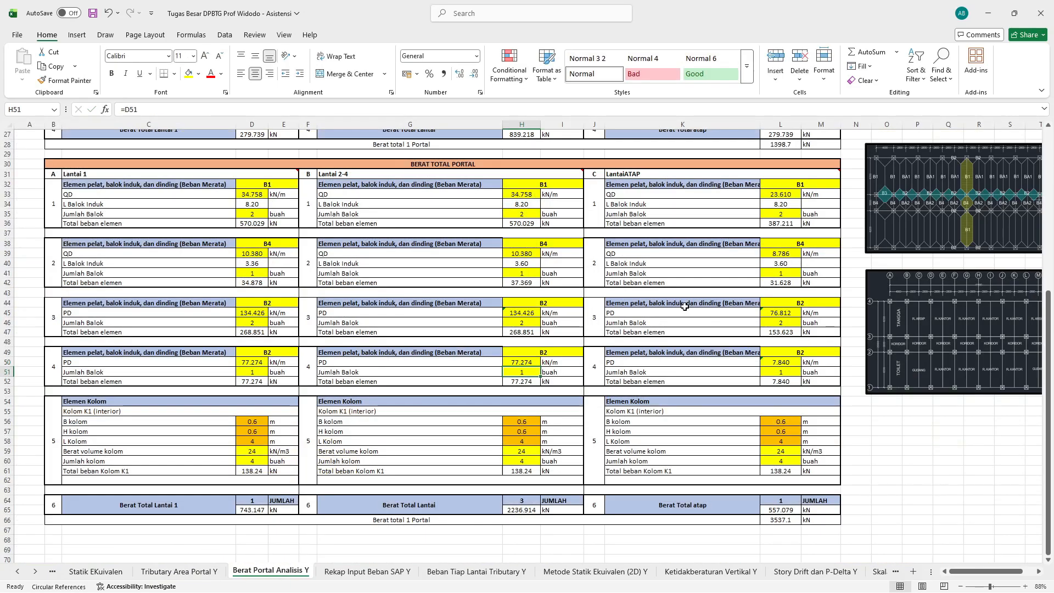
Step: Link the block 4 Lantai Atap PD in L50 to the B2 (1) PD in F72 of Tributary Area Portal Y
click(789, 362)
text(=)
click(180, 571)
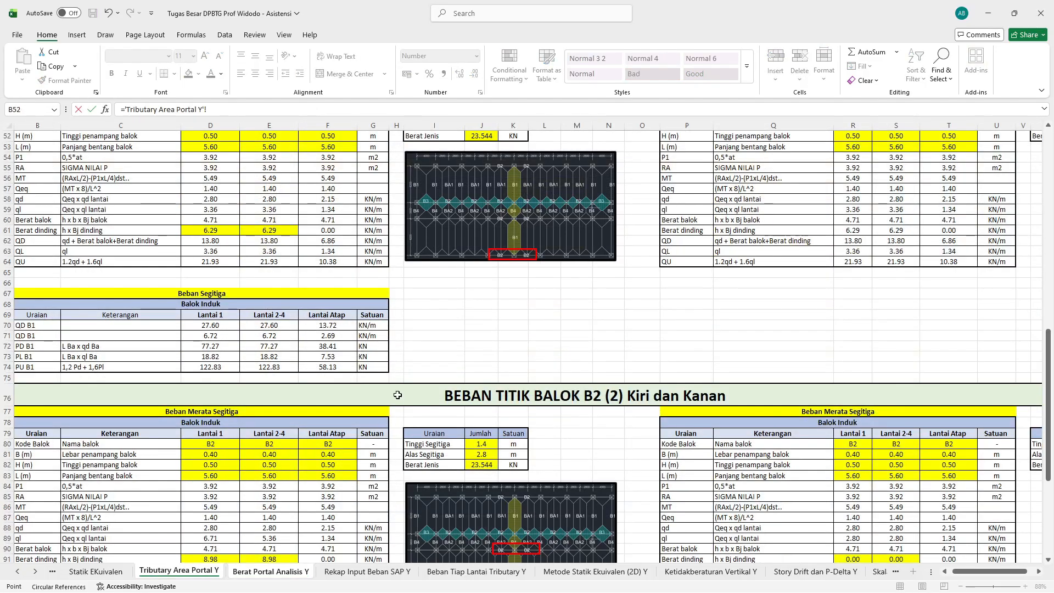
click(346, 350)
key(Return)
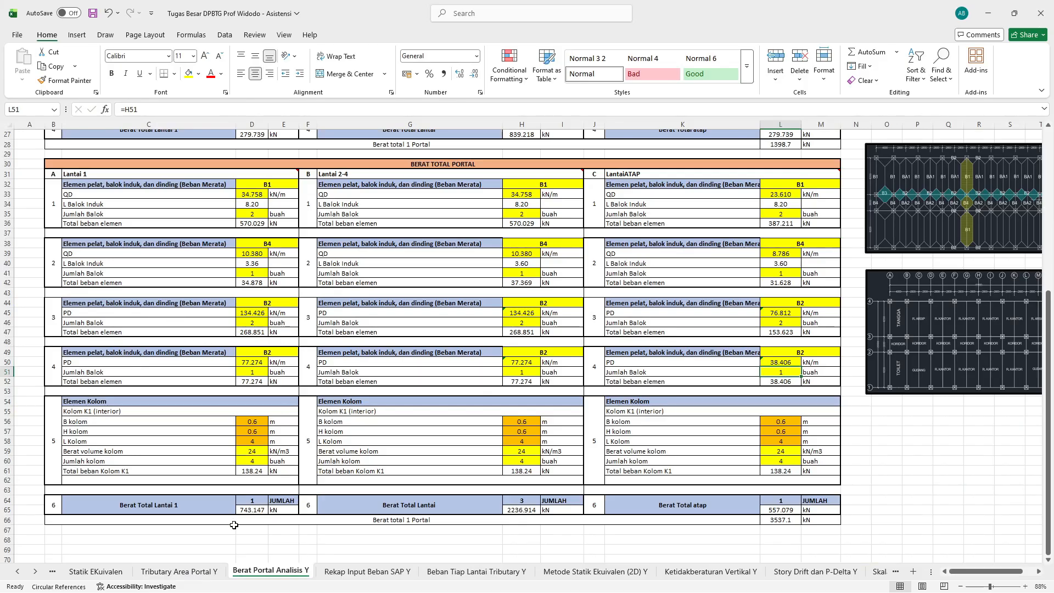
Step: Duplicate the red marker rectangle in the B2 (2) plan of Tributary Area Portal Y over the B2 beams one gridline above, and return to Berat Portal Analisis Y
click(179, 571)
scroll(570, 423, down, 3)
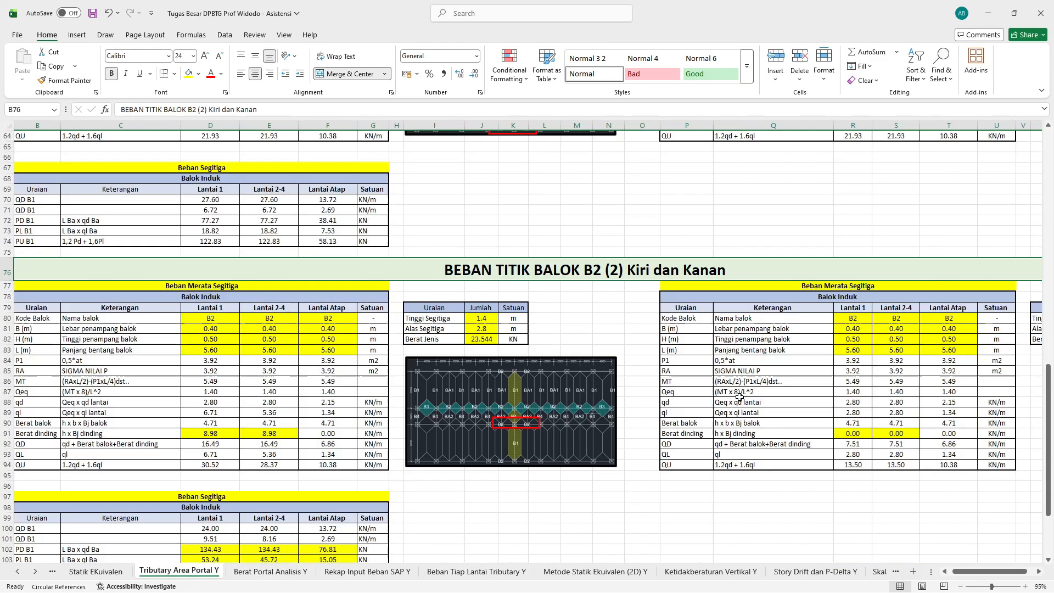
scroll(569, 422, down, 5)
scroll(532, 313, up, 11)
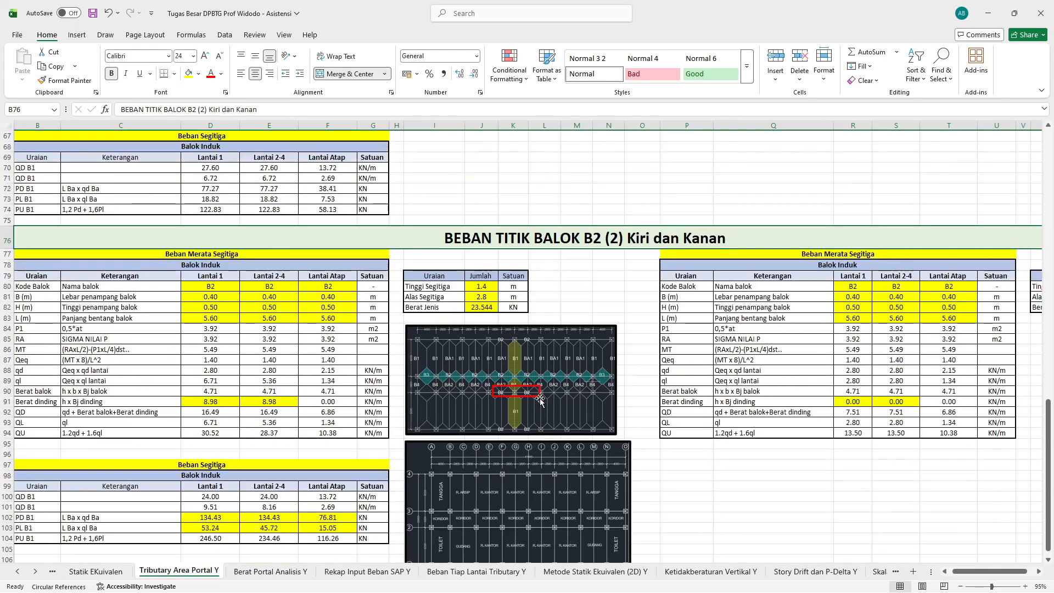
ctrl+scroll(536, 328, up, 2)
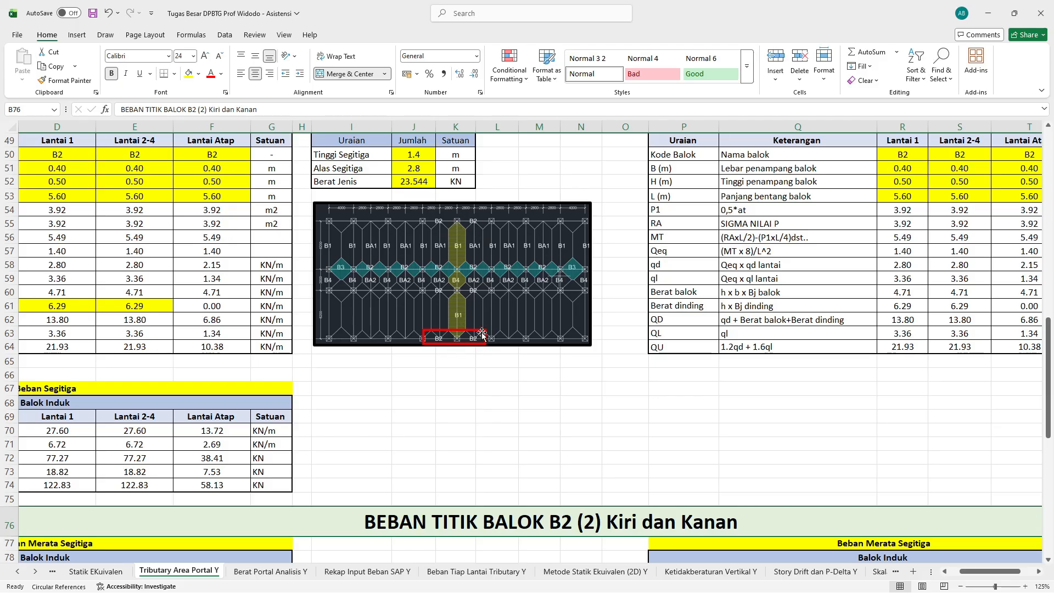
scroll(482, 333, down, 9)
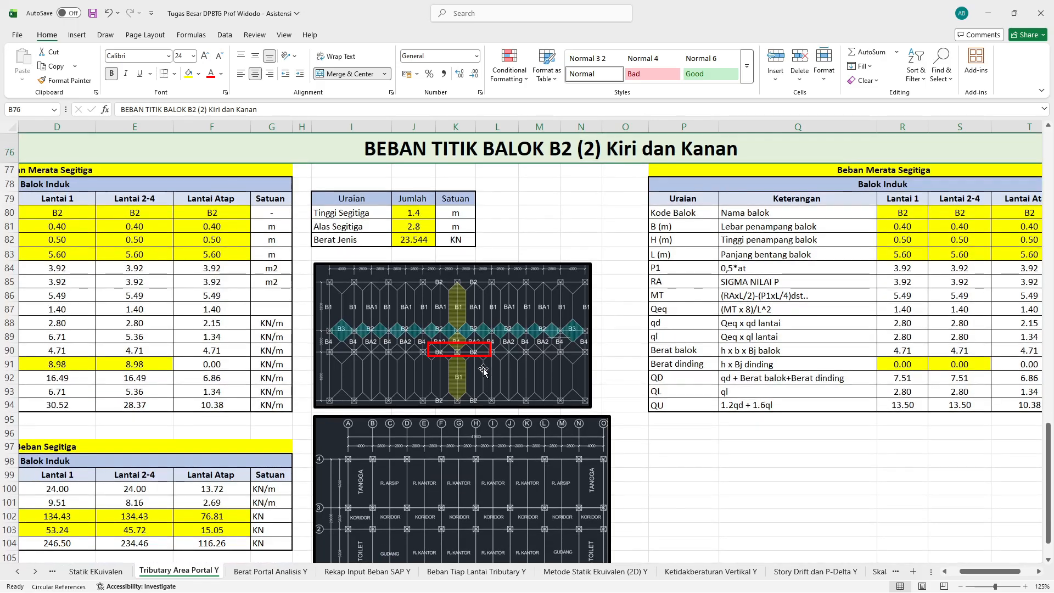
ctrl+scroll(477, 370, up, 5)
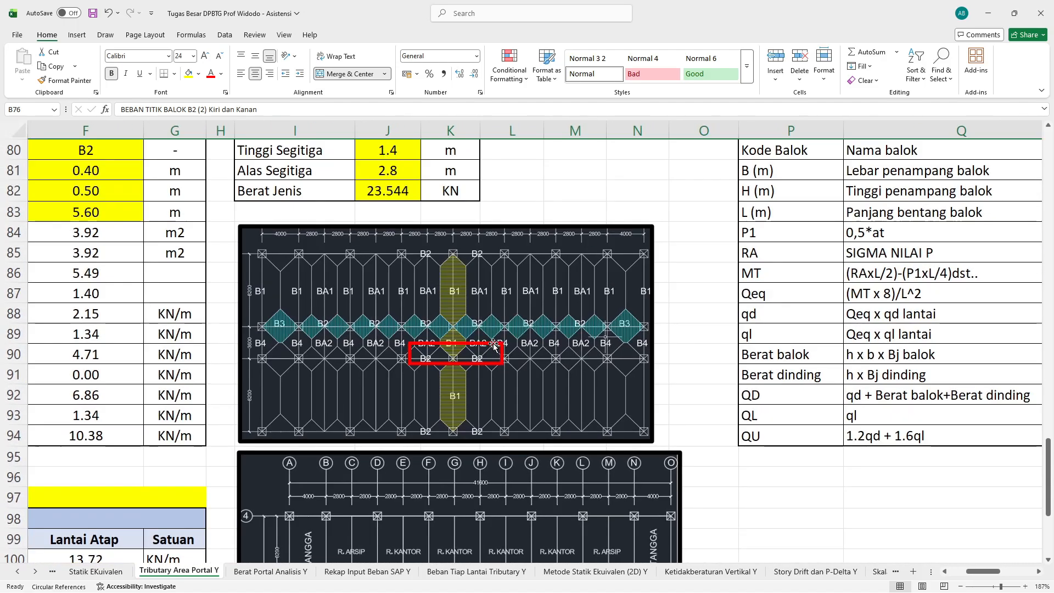
click(493, 344)
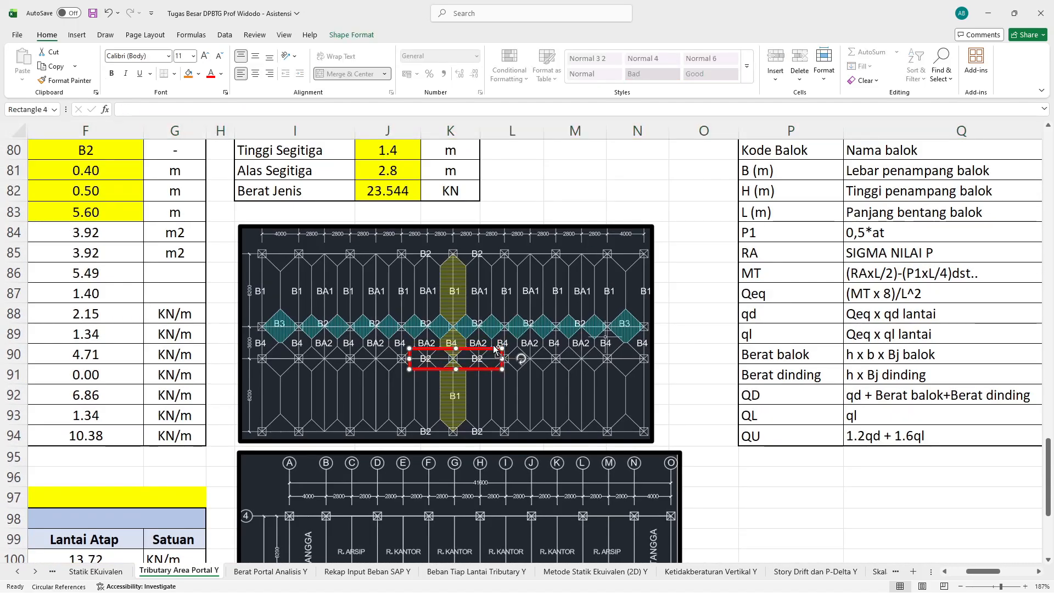
key(ctrl+c)
click(545, 168)
key(ctrl+v)
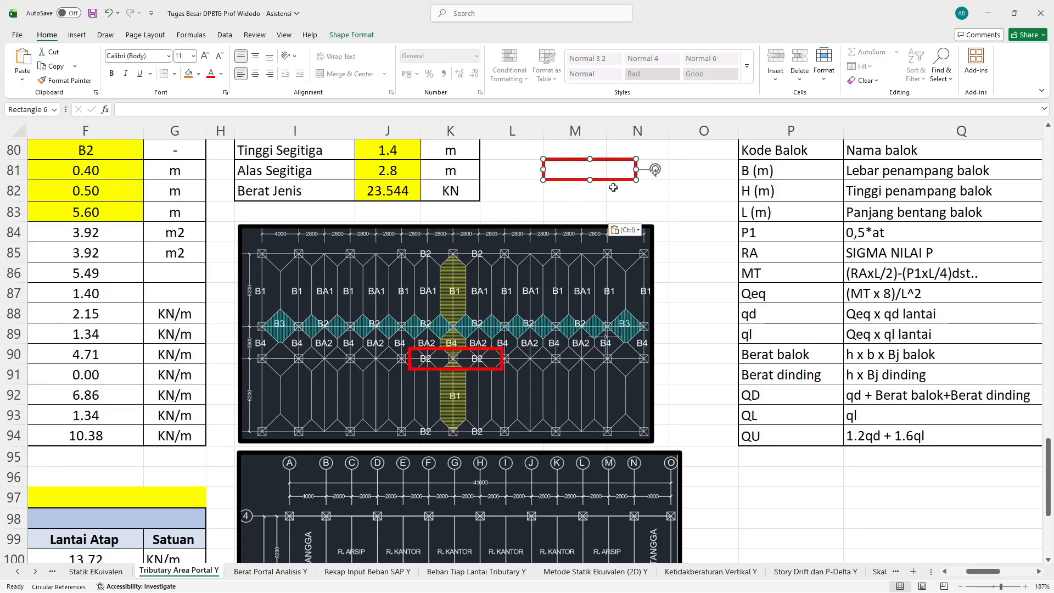
drag(615, 179, 482, 338)
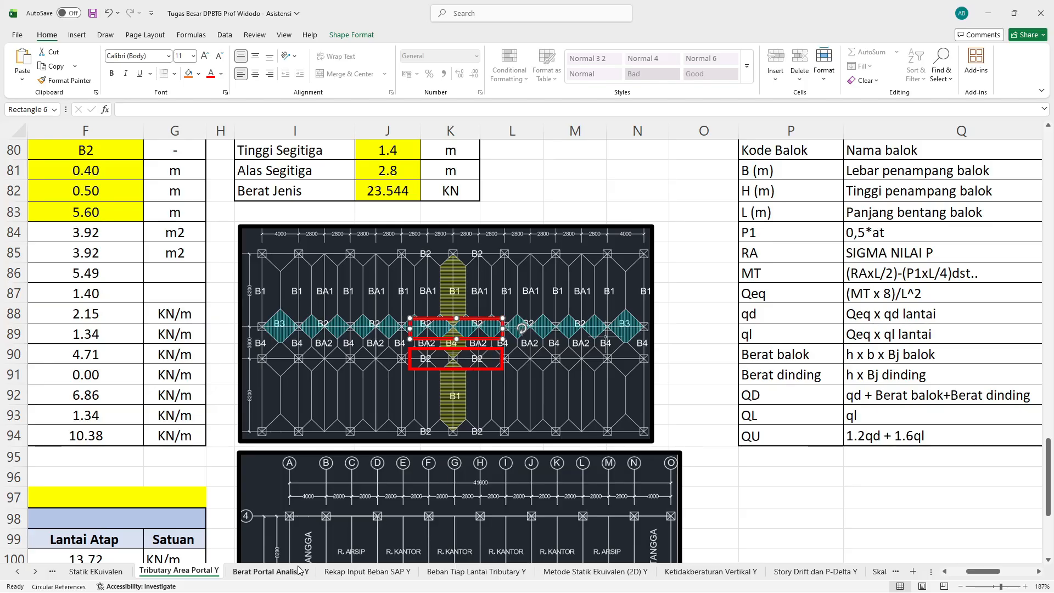
click(270, 571)
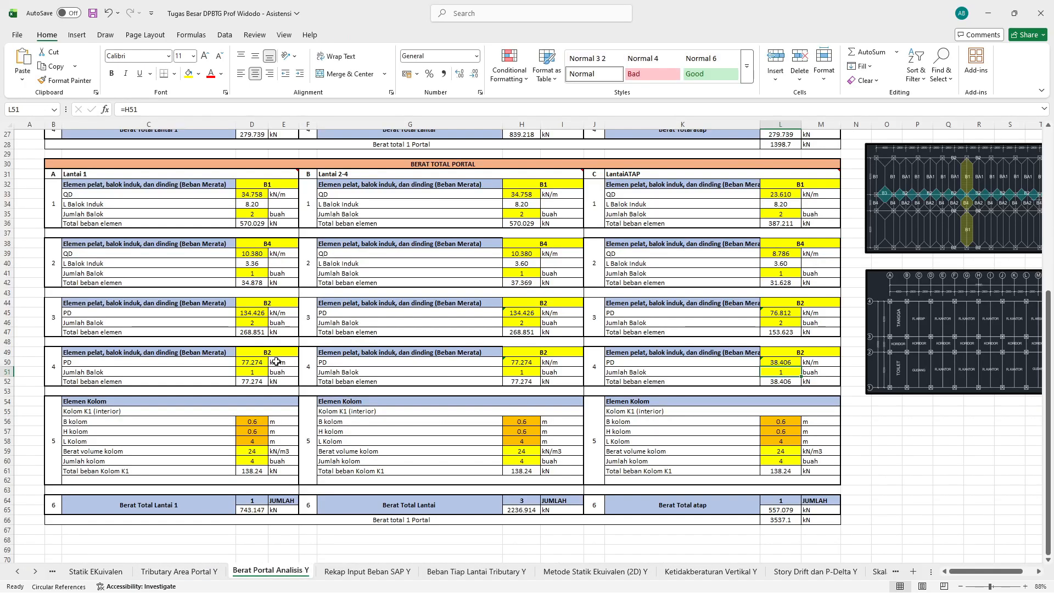
Step: Set Jumlah Balok in the Lantai 1 section 4 block (B2) to 2 and check the linked Lantai 2-4 and LantaiATAP blocks
click(256, 371)
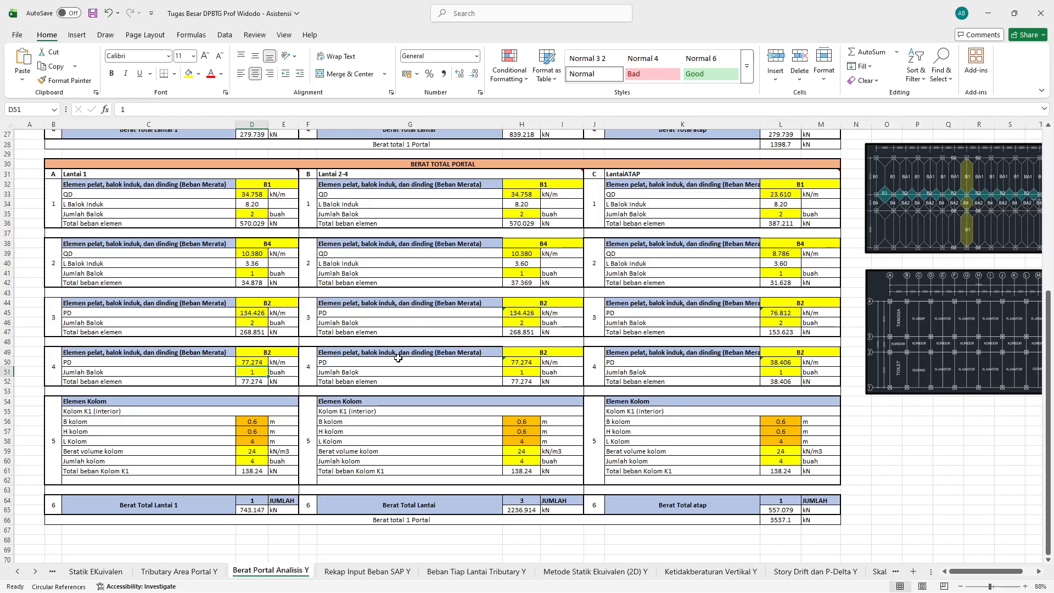
text(2)
click(521, 381)
click(788, 374)
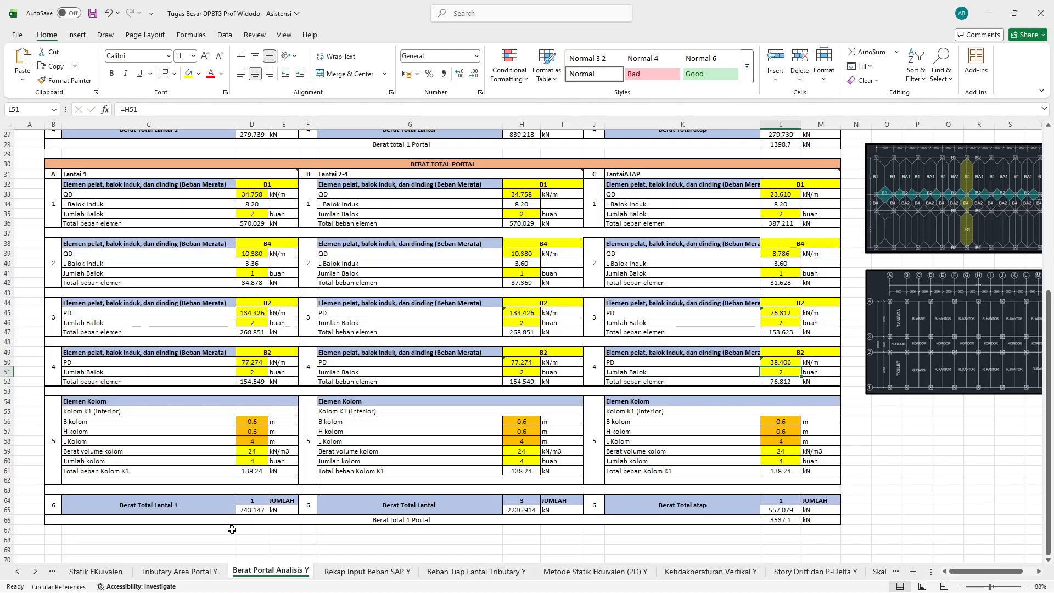
Step: Add the section 4 B2 load total to the Berat Total Lantai 1 formula in D65, making it =(D36+D42+D61+D52)*D64
click(250, 510)
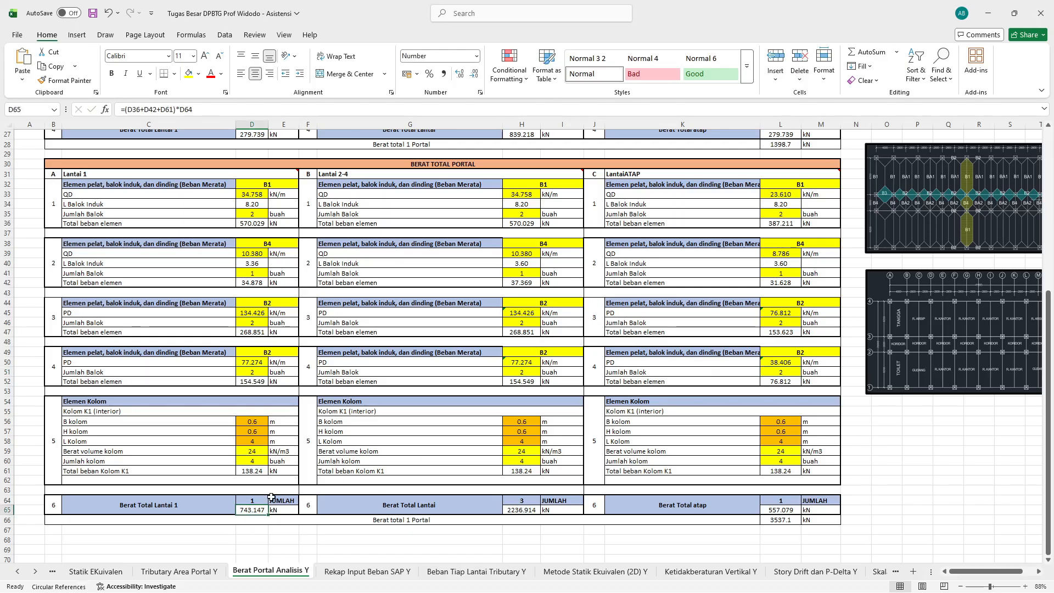
click(175, 110)
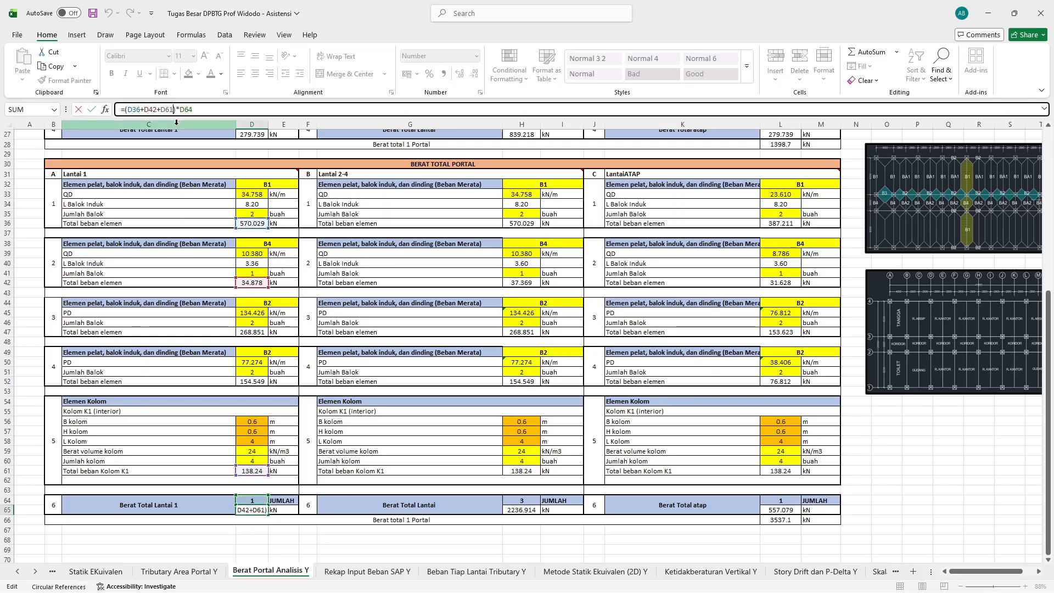
text(+)
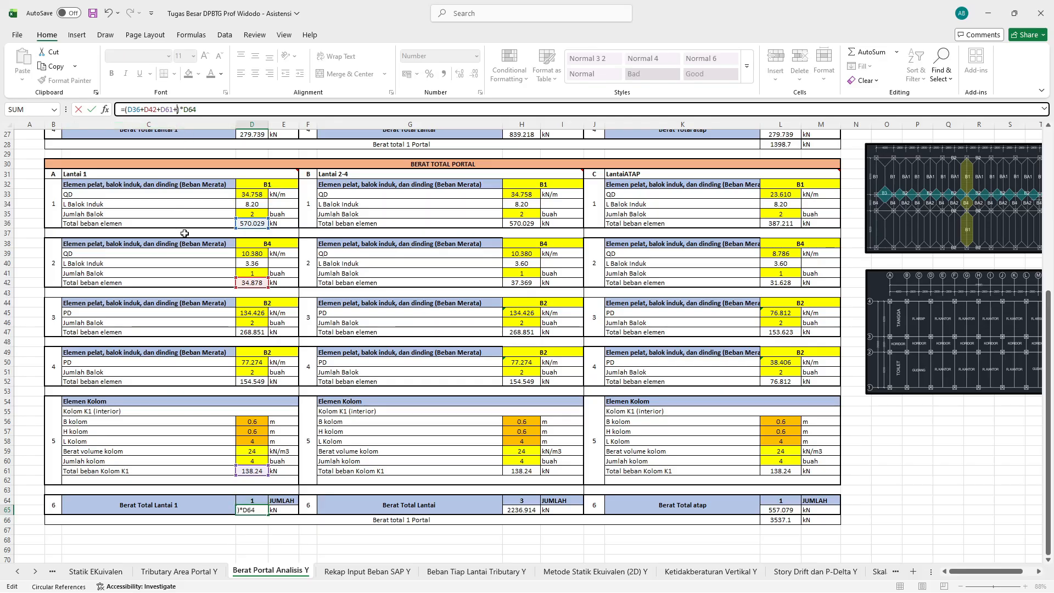
click(257, 332)
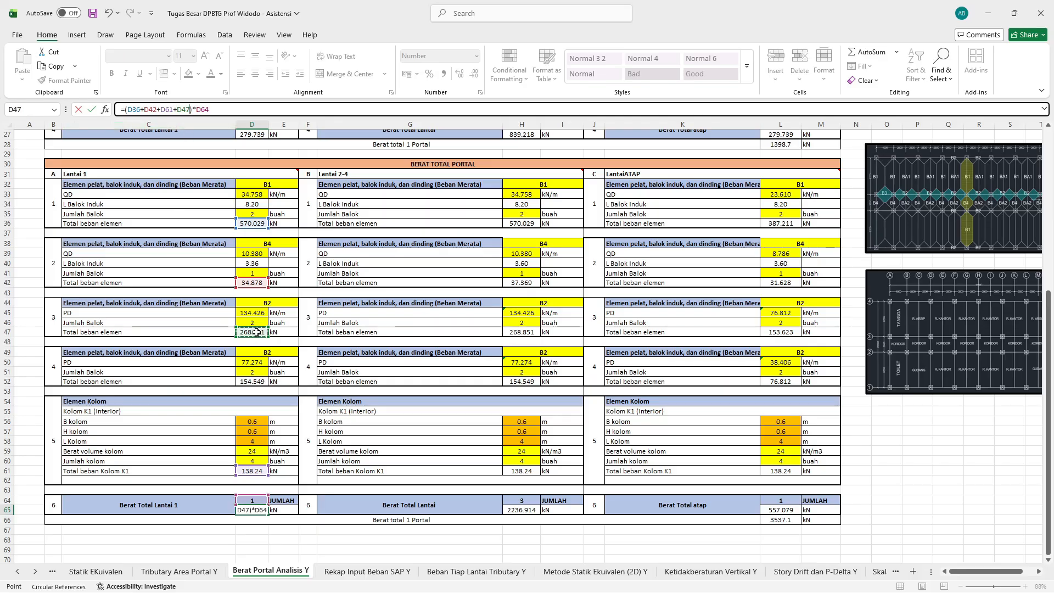
click(252, 382)
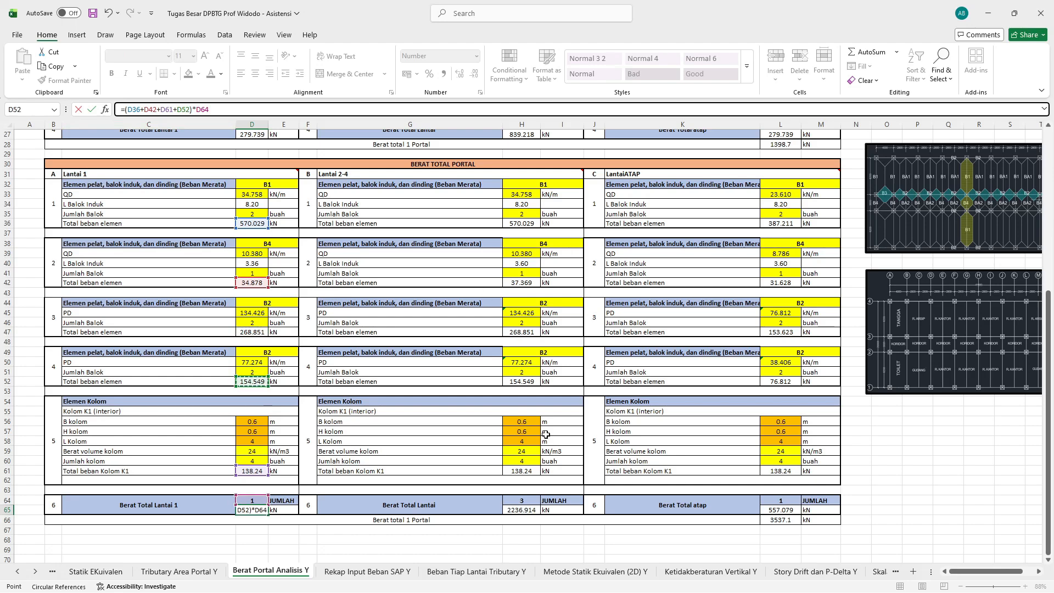
key(Return)
Step: Copy the updated floor weight formula from D65 to the Berat Total Lantai and Berat Total atap cells, H65 and L65
click(259, 510)
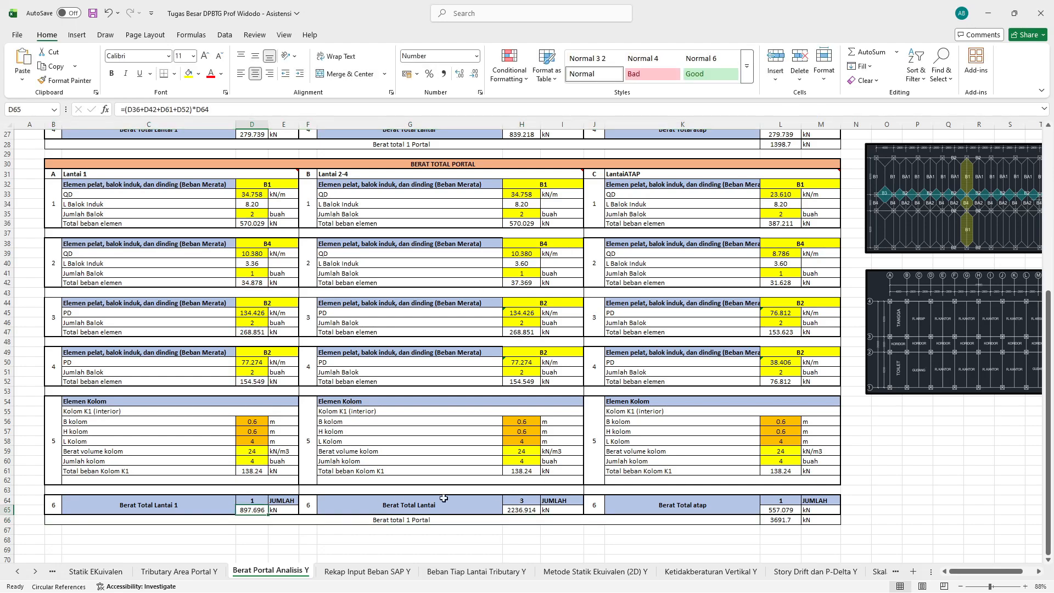
key(ctrl+c)
click(522, 510)
key(ctrl+v)
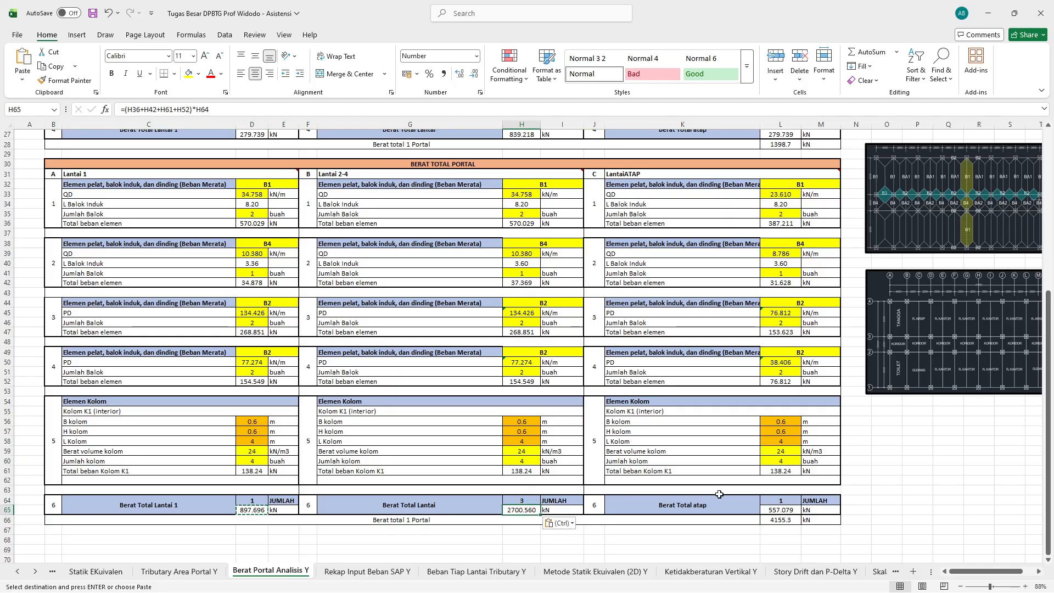
click(784, 510)
key(ctrl+v)
click(885, 500)
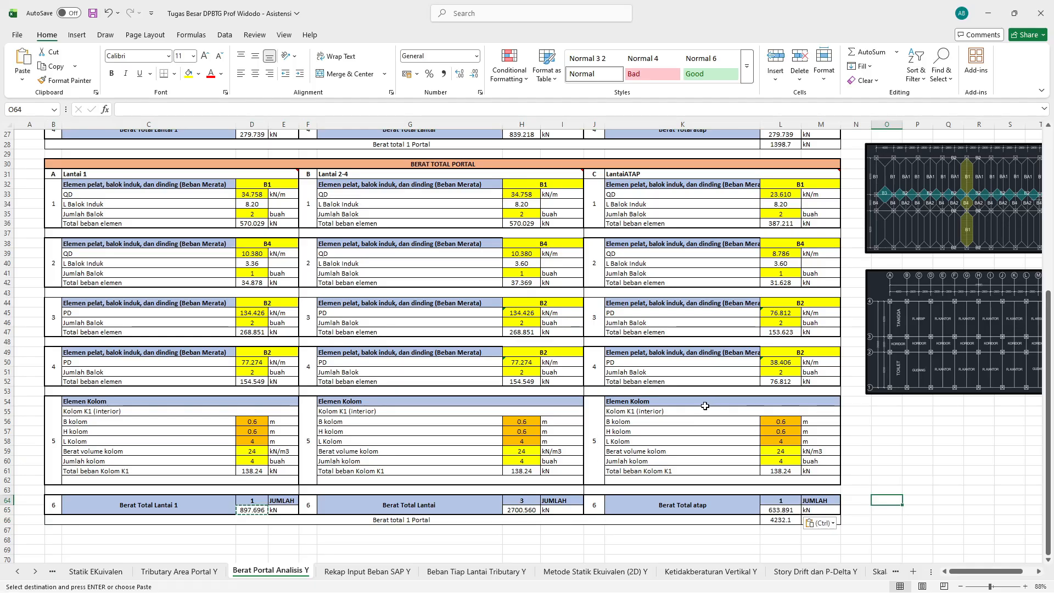
scroll(427, 298, up, 3)
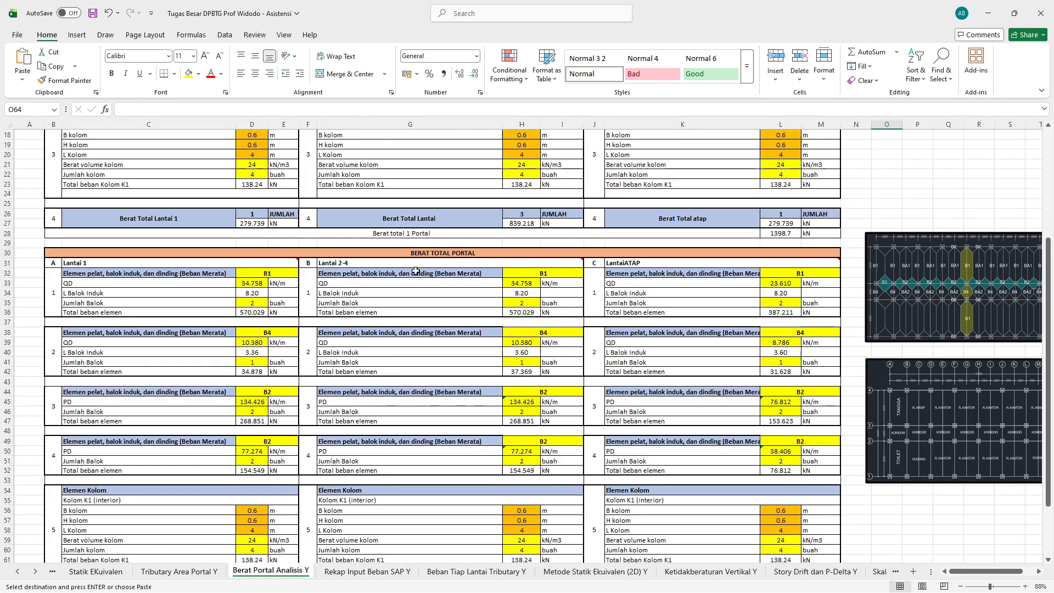
scroll(427, 283, down, 3)
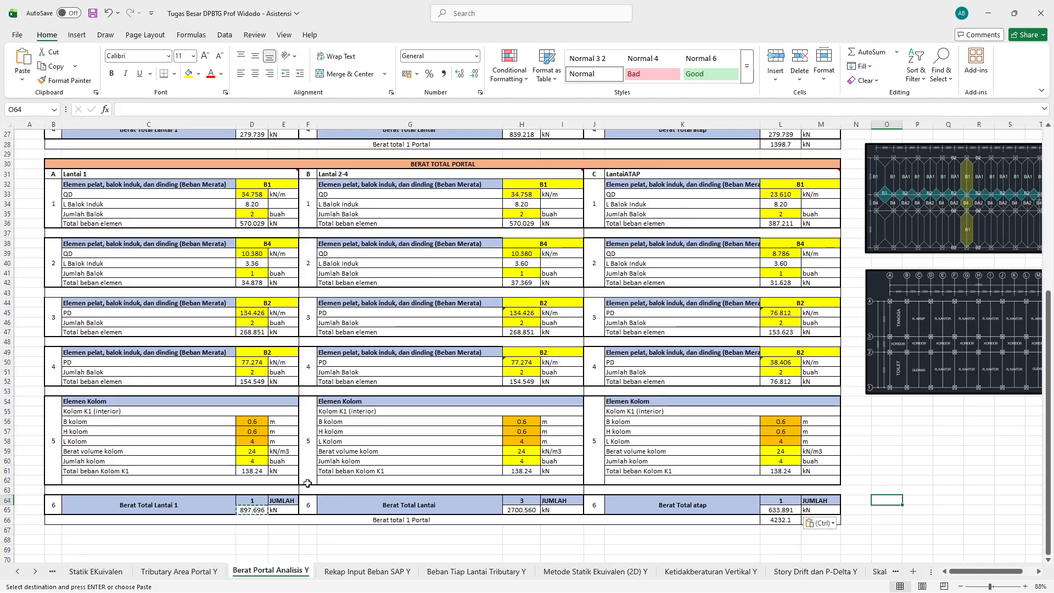
Step: Switch to SAP2000, close the Assign Frame Distributed Loads dialog without applying it, and return to the Excel workbook
key(alt+Tab)
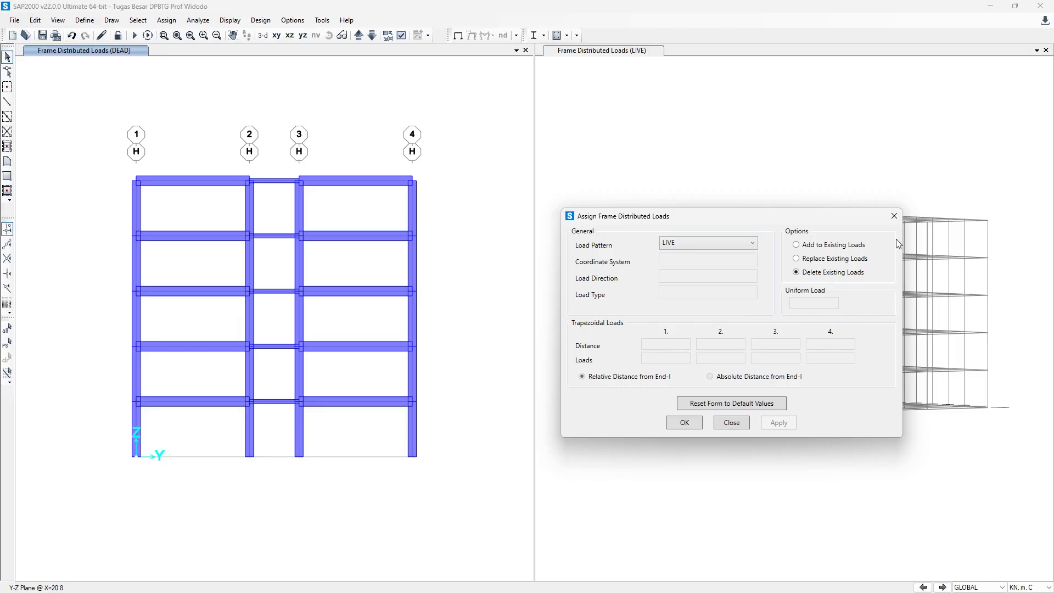
click(895, 216)
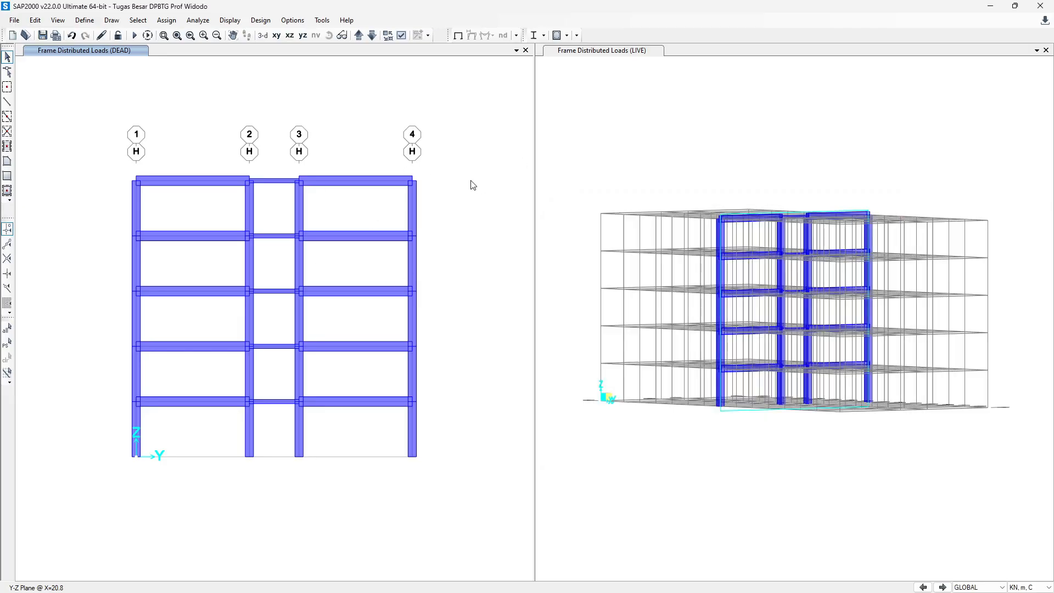
key(alt+Tab)
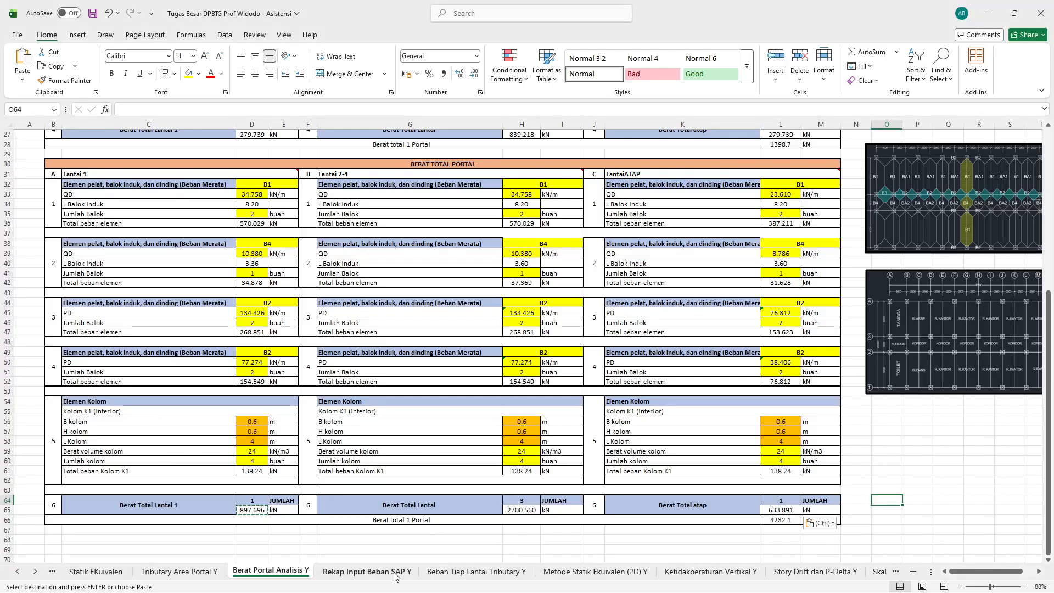
Step: Examine the distributed loads of beams B1 and B4 and the B2 point loads on the Rekap Input Beban SAP Y sheet
click(396, 574)
click(305, 145)
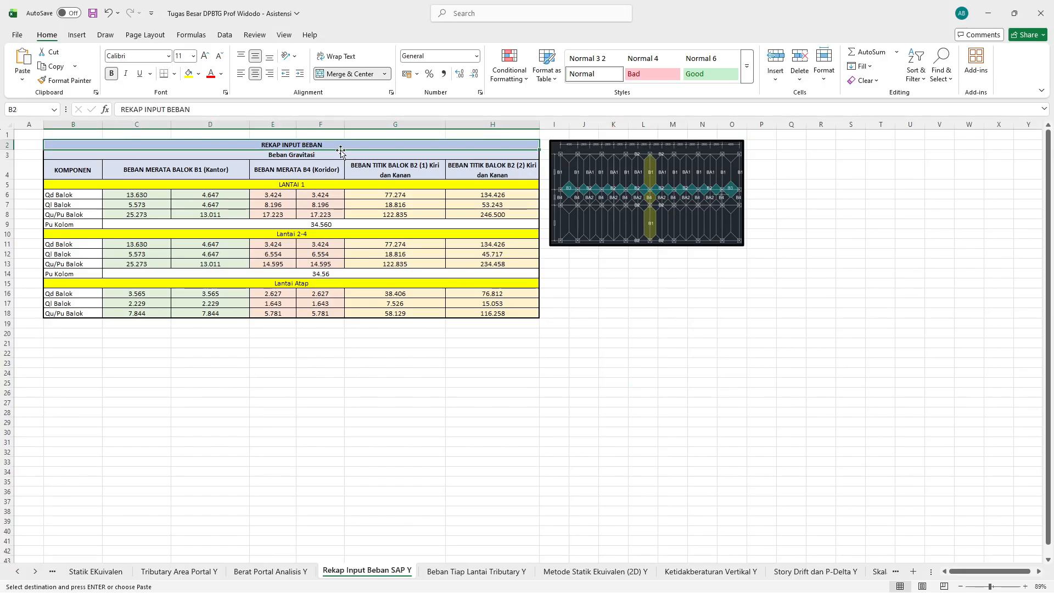
drag(333, 144, 334, 313)
click(271, 353)
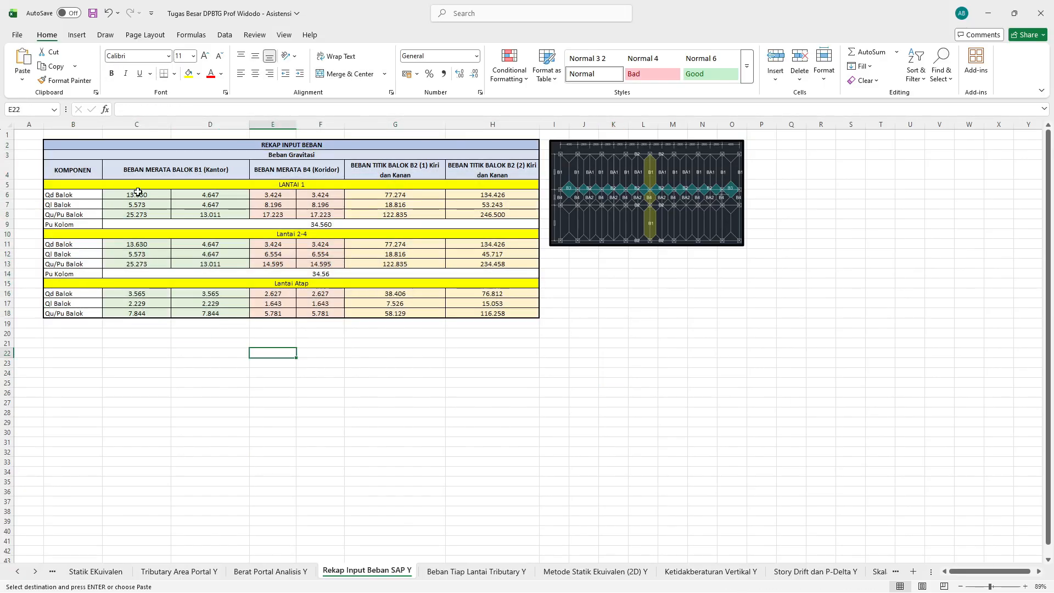
click(137, 194)
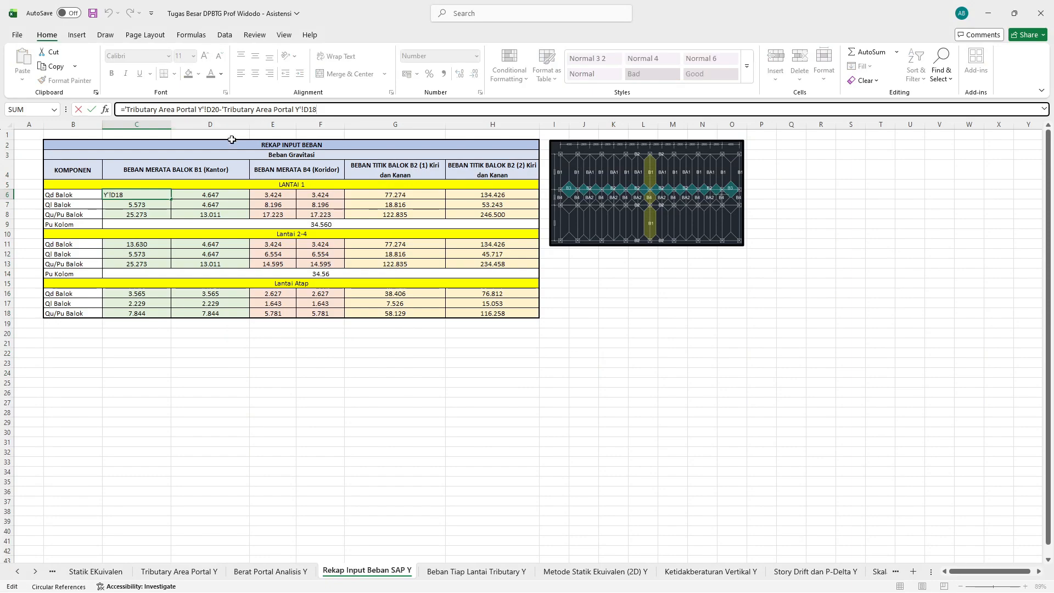
click(195, 165)
click(333, 171)
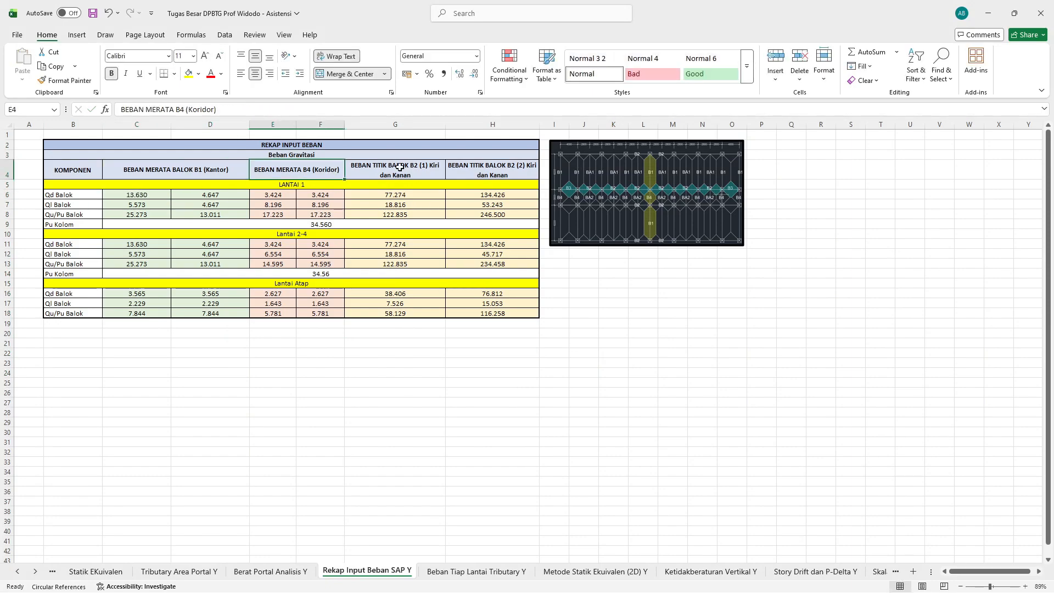
click(399, 167)
click(490, 173)
click(395, 170)
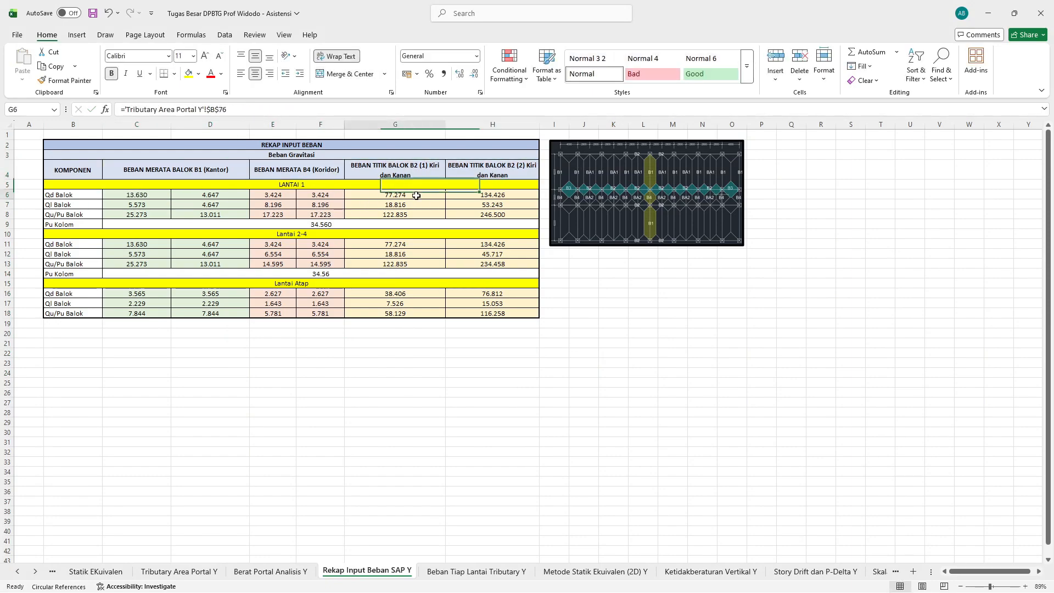
click(164, 196)
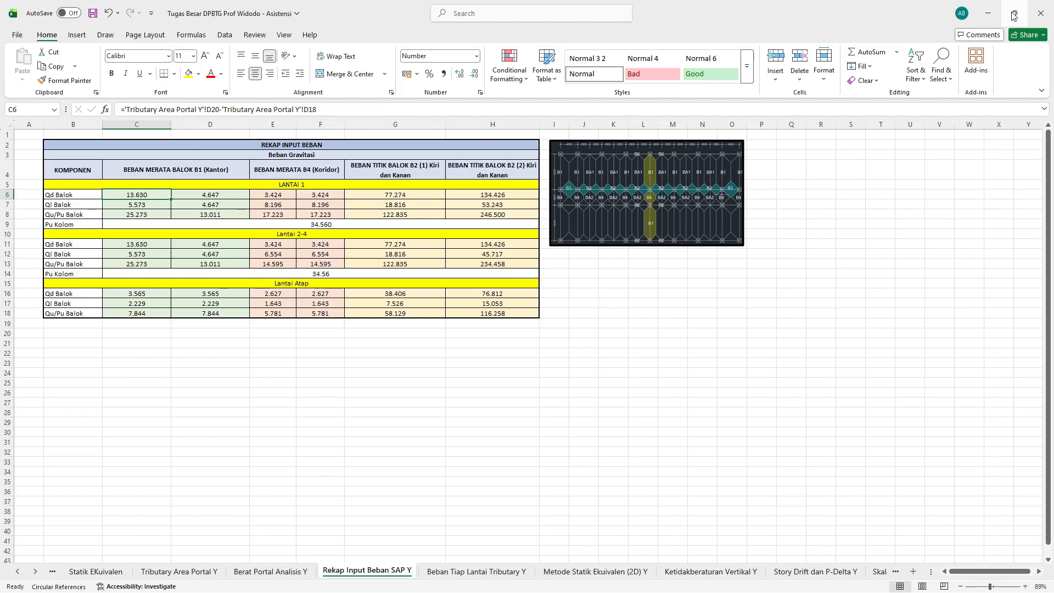
Step: Resize the Excel window to half the screen so that it sits beside the SAP2000 model
mouse_move(1002, 22)
click(879, 85)
click(753, 207)
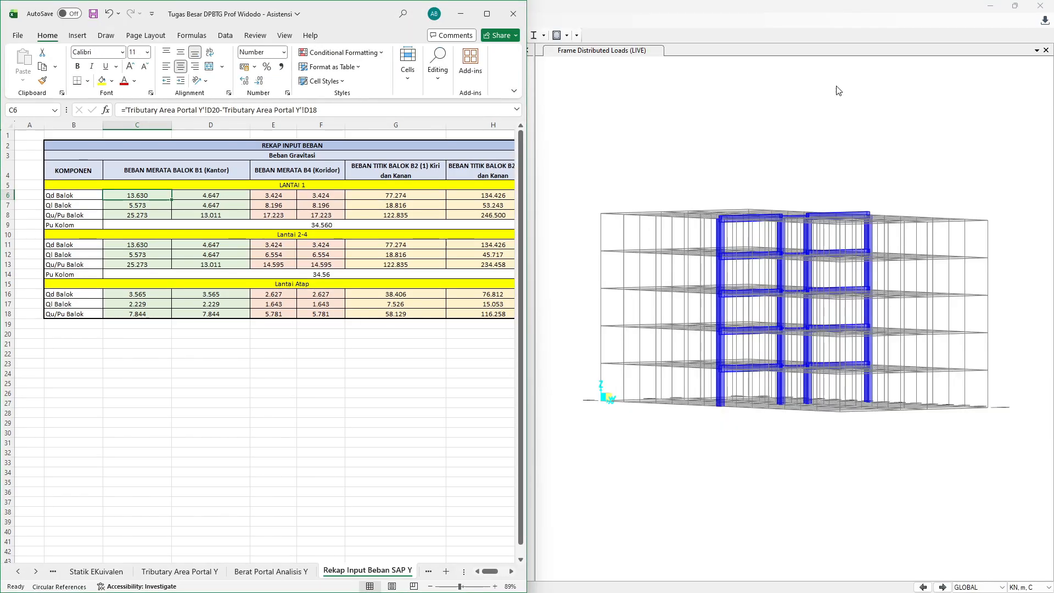
double_click(706, 12)
Step: Compare the B1 beam Qd and Ql values between Lantai 1 and Lantai 2-4 in the load recap
key(alt+Tab)
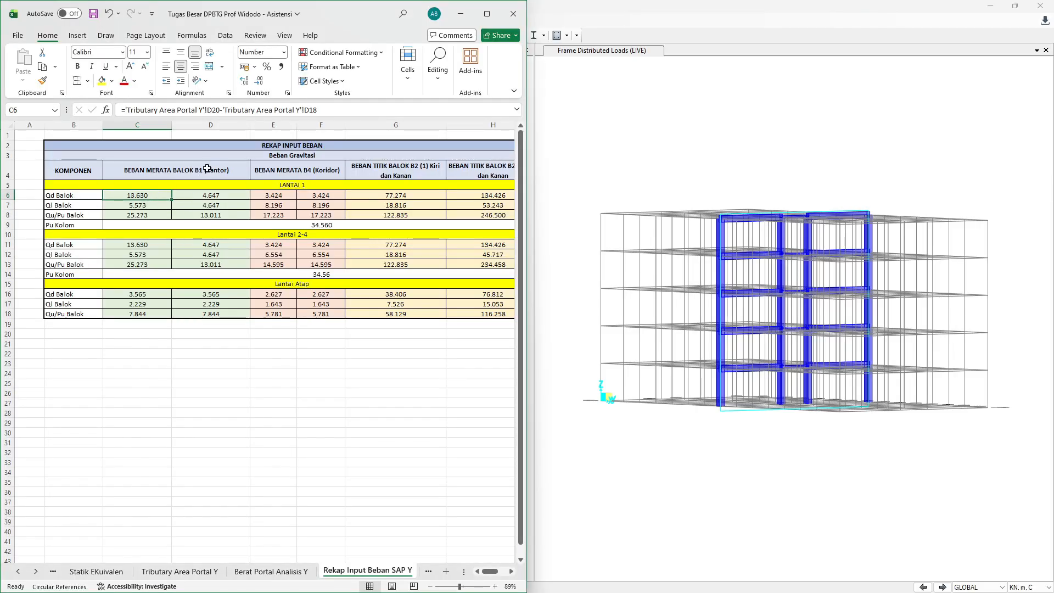
key(alt+Tab)
key(alt+Tab)
click(155, 245)
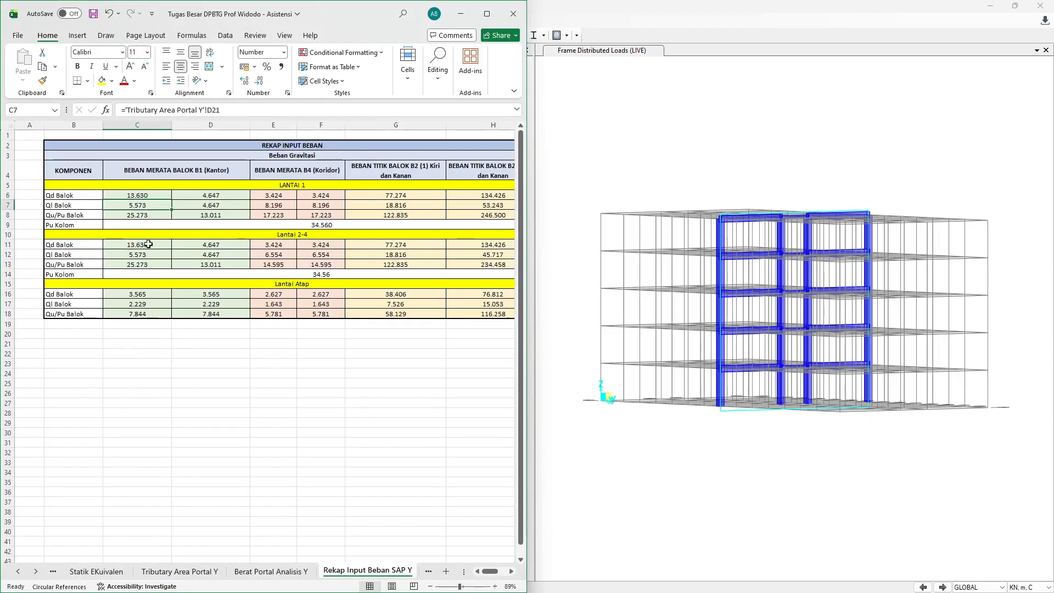
click(142, 254)
click(141, 205)
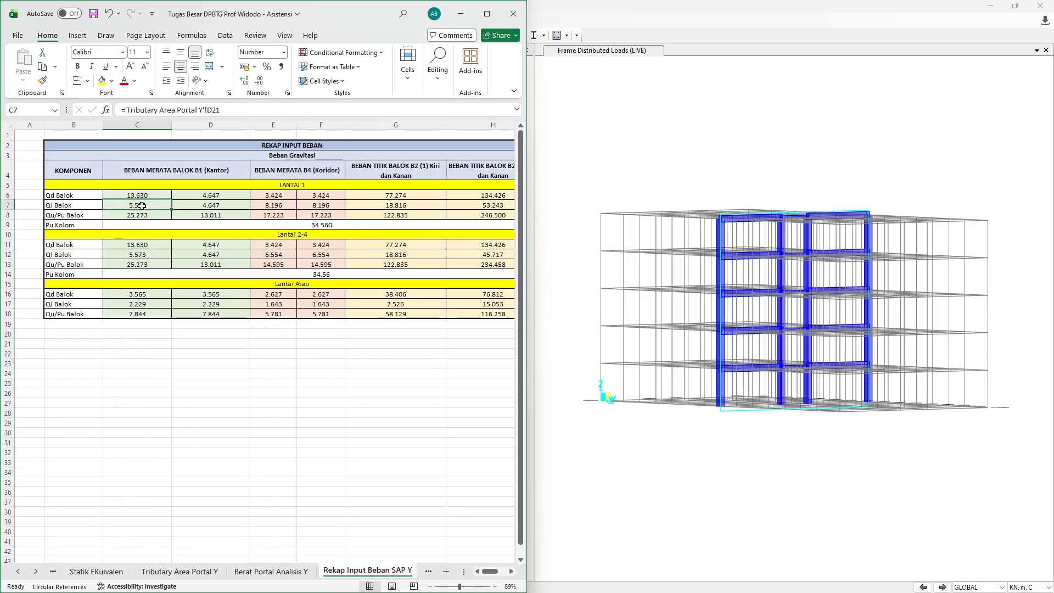
click(156, 254)
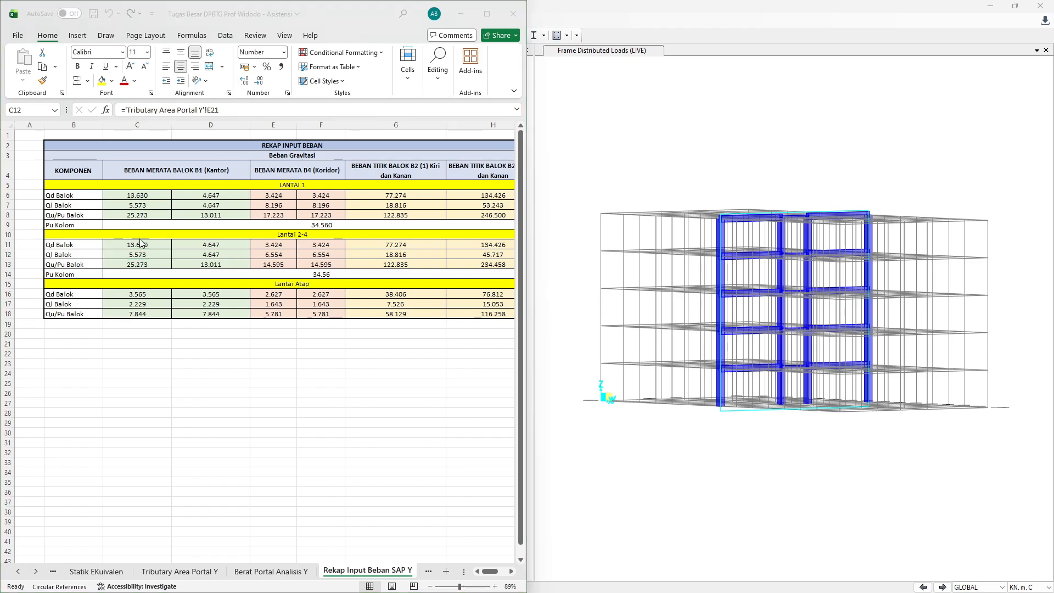
Step: In SAP2000, select the eight beams in the two outer bays of the portal elevation on every floor below the roof
key(alt+Tab)
drag(105, 388, 425, 427)
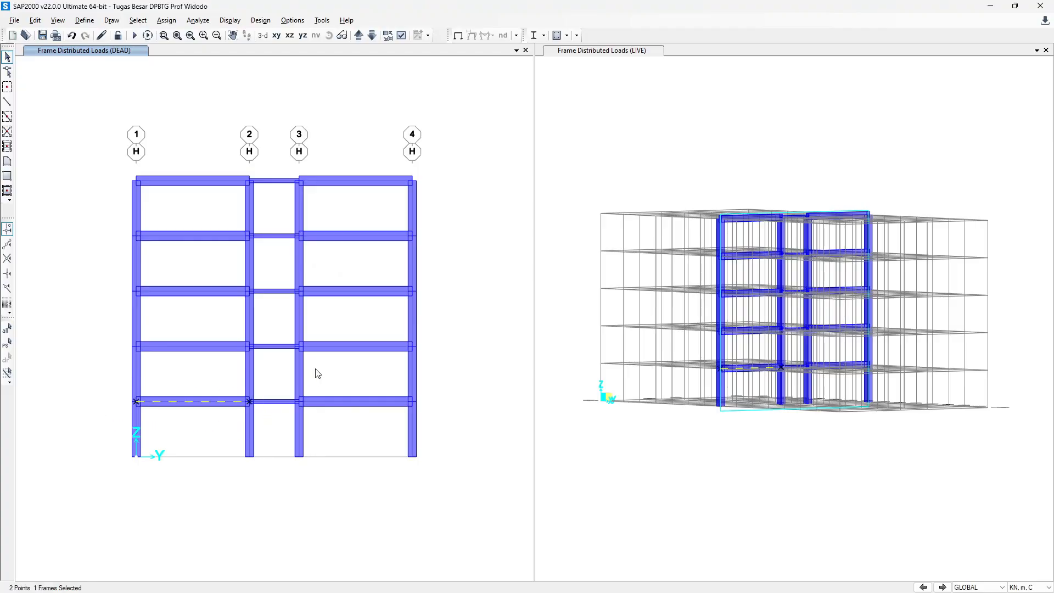
drag(89, 320, 273, 368)
drag(280, 332, 474, 371)
drag(96, 265, 281, 324)
drag(278, 264, 466, 318)
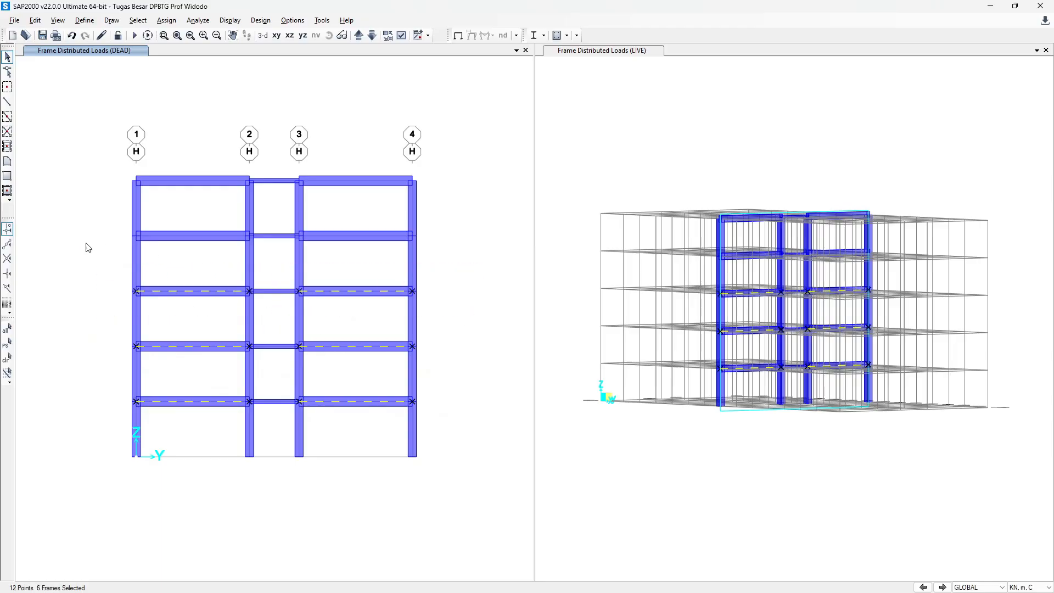
drag(59, 212, 498, 264)
Step: Start a frame distributed load assignment with load pattern SIDL, adding to existing loads and using absolute distance from End-I
click(167, 20)
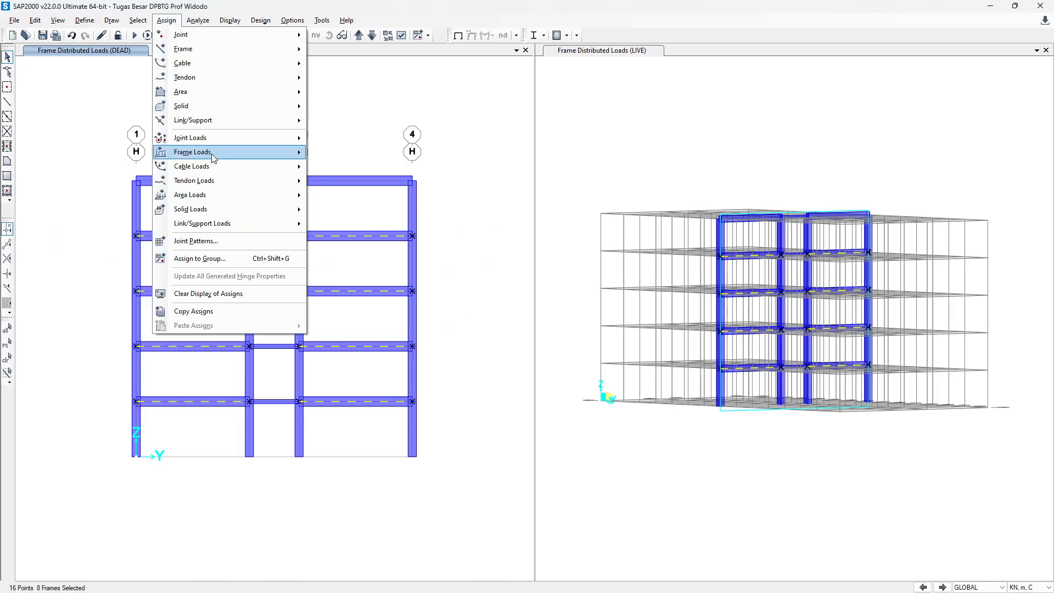
click(416, 191)
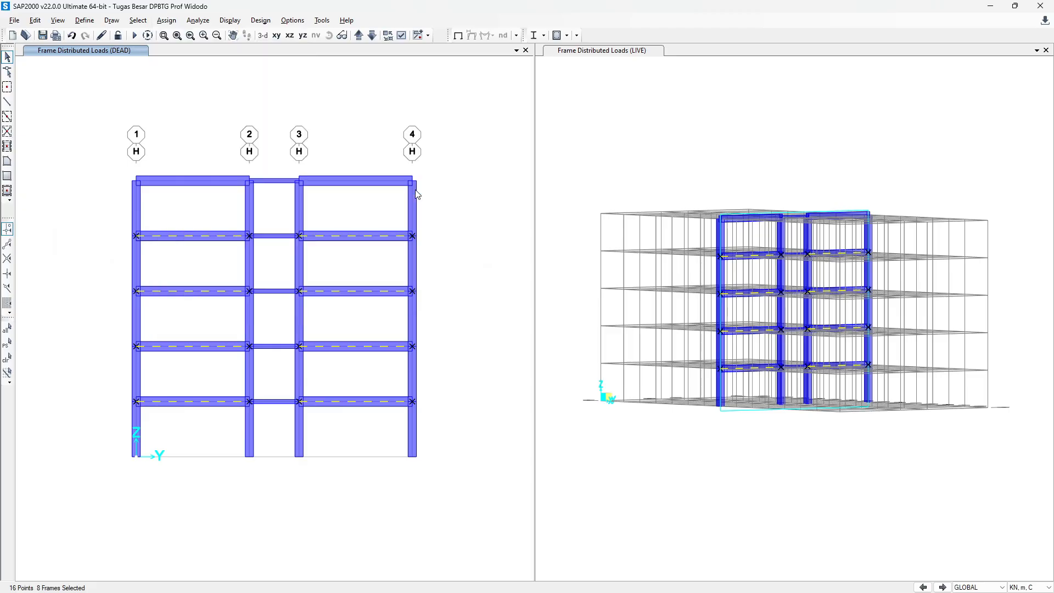
click(477, 215)
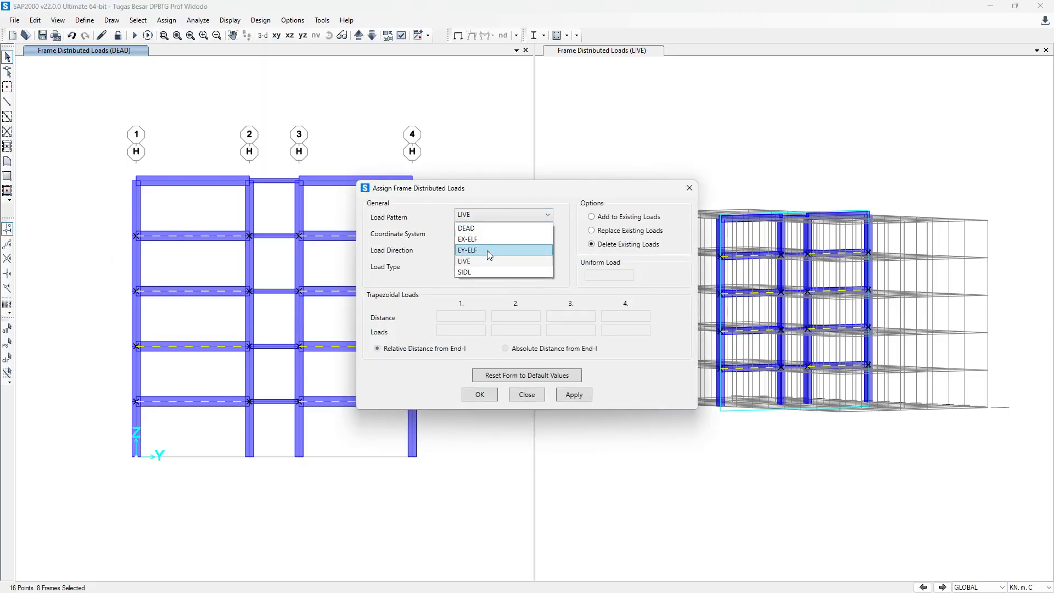
click(475, 272)
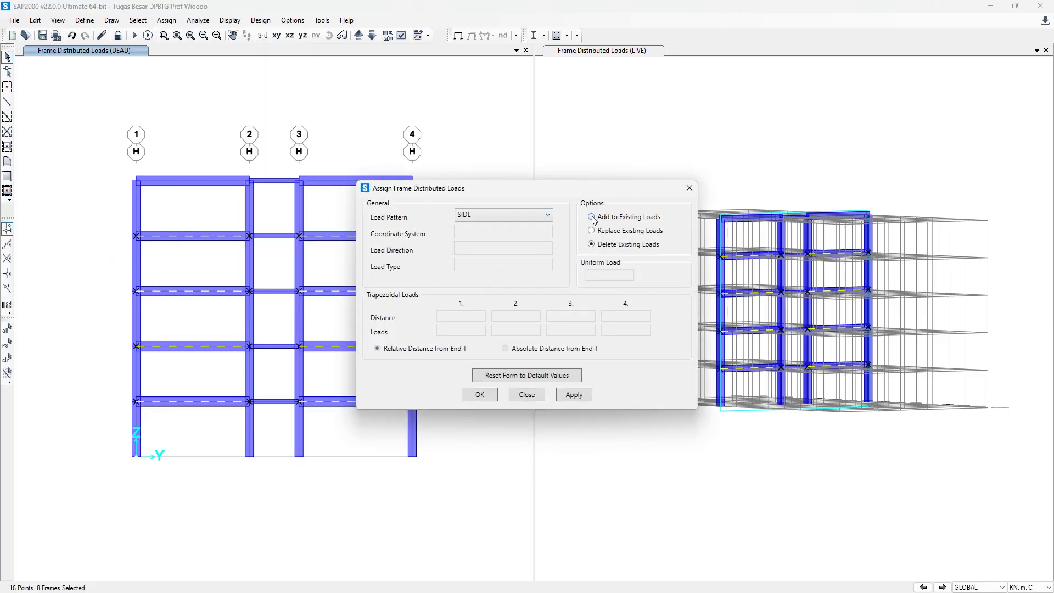
click(592, 217)
click(506, 349)
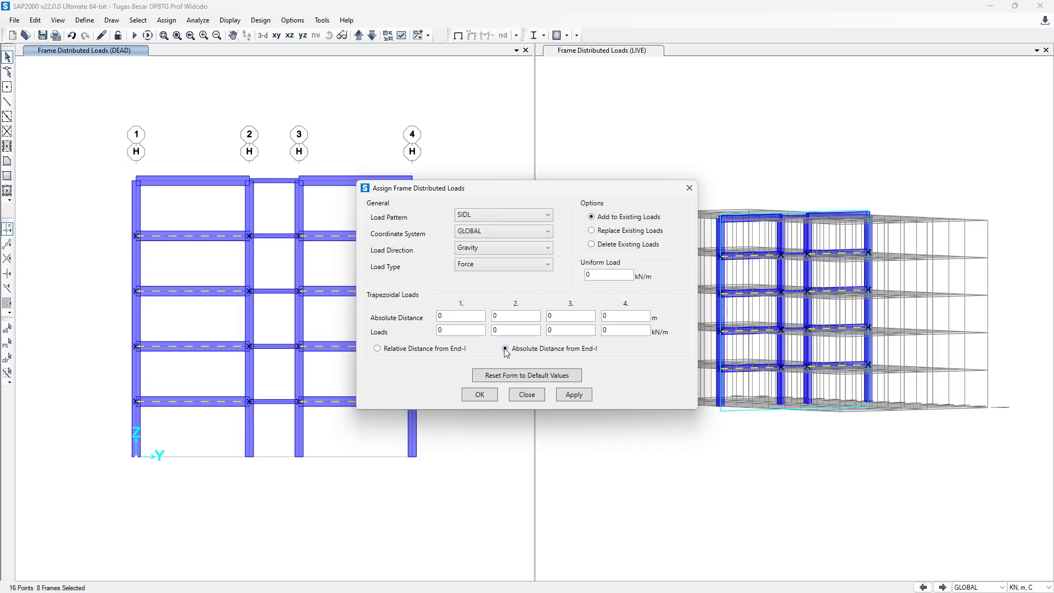
Step: Switch to Excel and move the tributary area plan picture from beside the load recap to the area just below the table
key(alt+Tab)
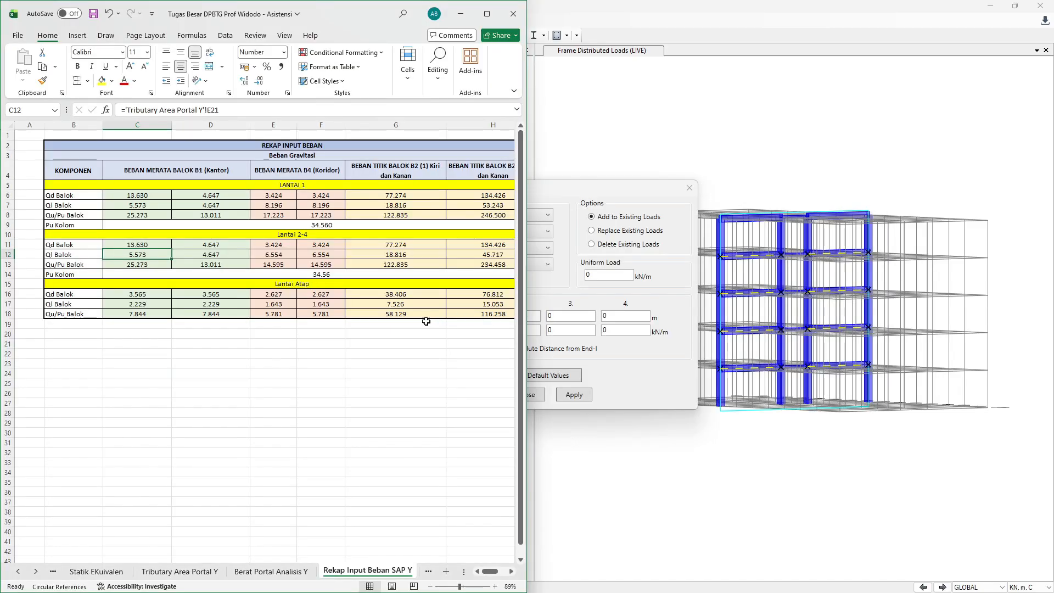
click(422, 344)
scroll(453, 295, right, 3)
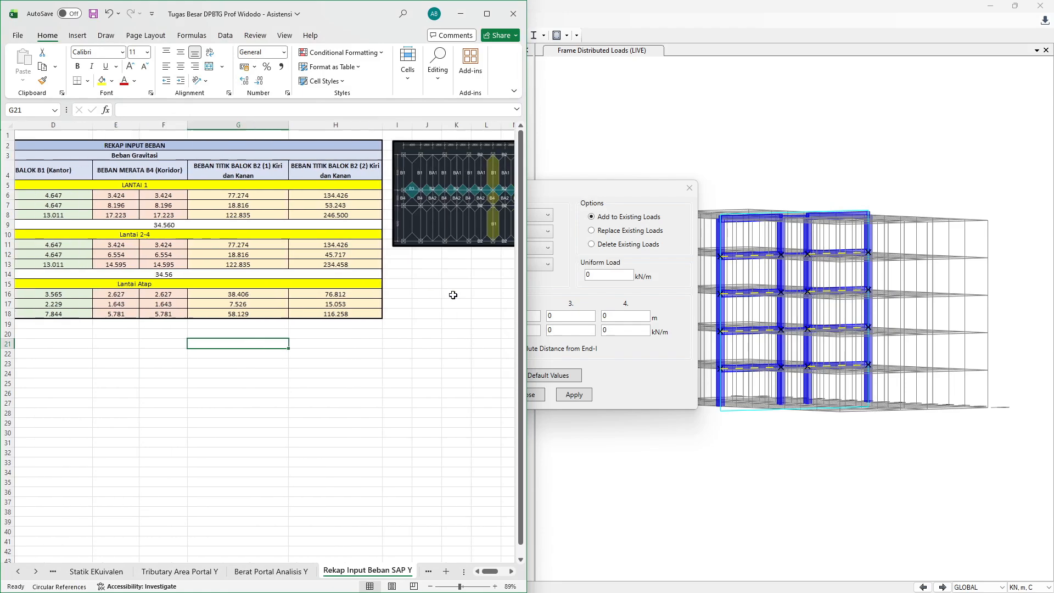
scroll(453, 295, right, 1)
click(431, 217)
drag(431, 217, 130, 380)
scroll(210, 369, left, 4)
shift+click(252, 374)
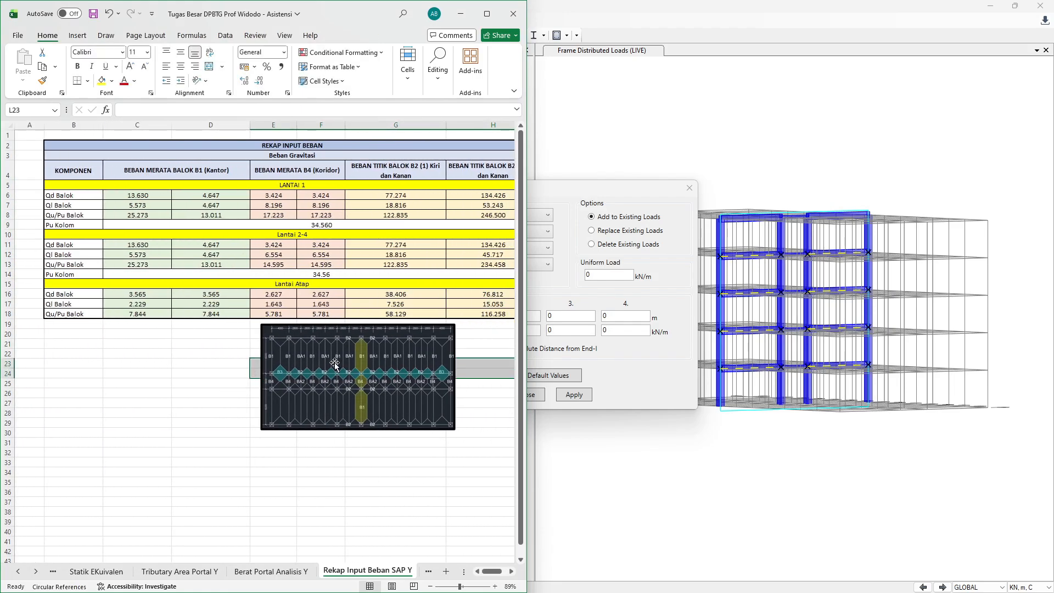
drag(334, 362, 157, 367)
Step: Rotate the plan picture 90° clockwise and reposition it under the Lantai Atap rows so it clears the recap table
ctrl+scroll(156, 367, up, 3)
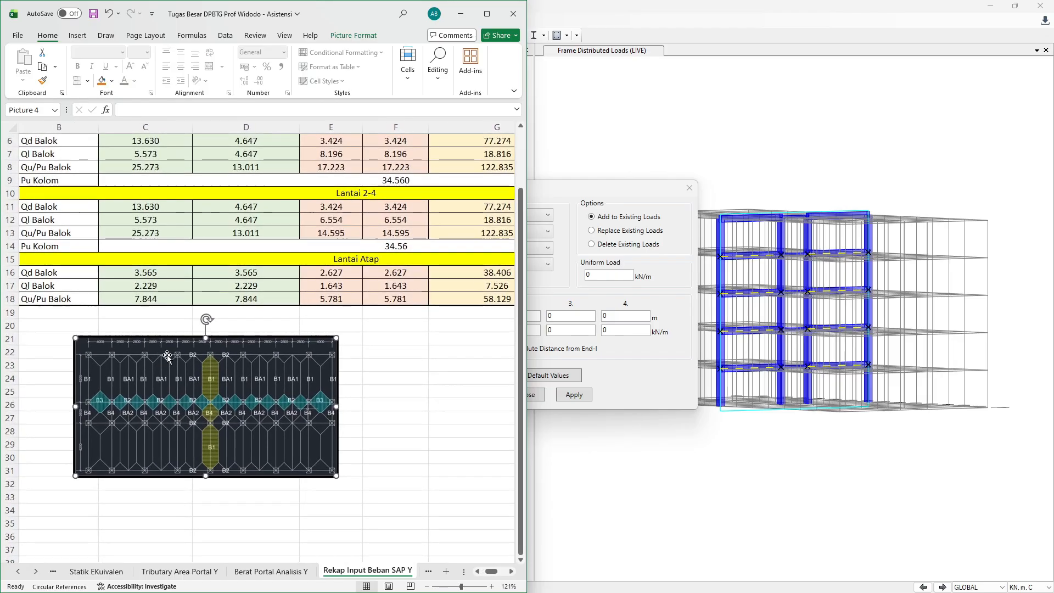
drag(206, 319, 291, 405)
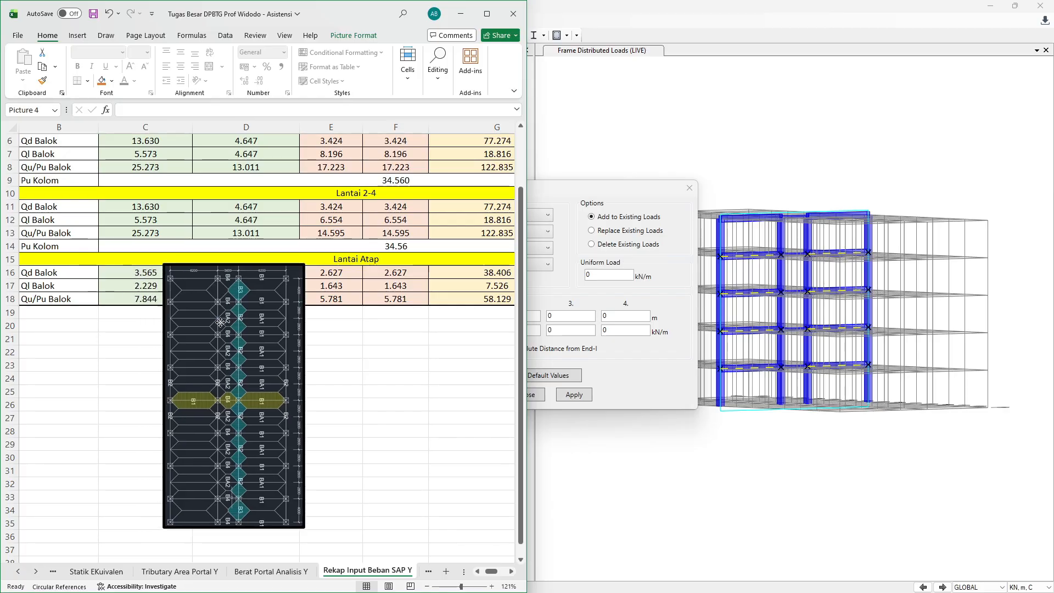
drag(220, 323, 237, 372)
scroll(288, 429, down, 2)
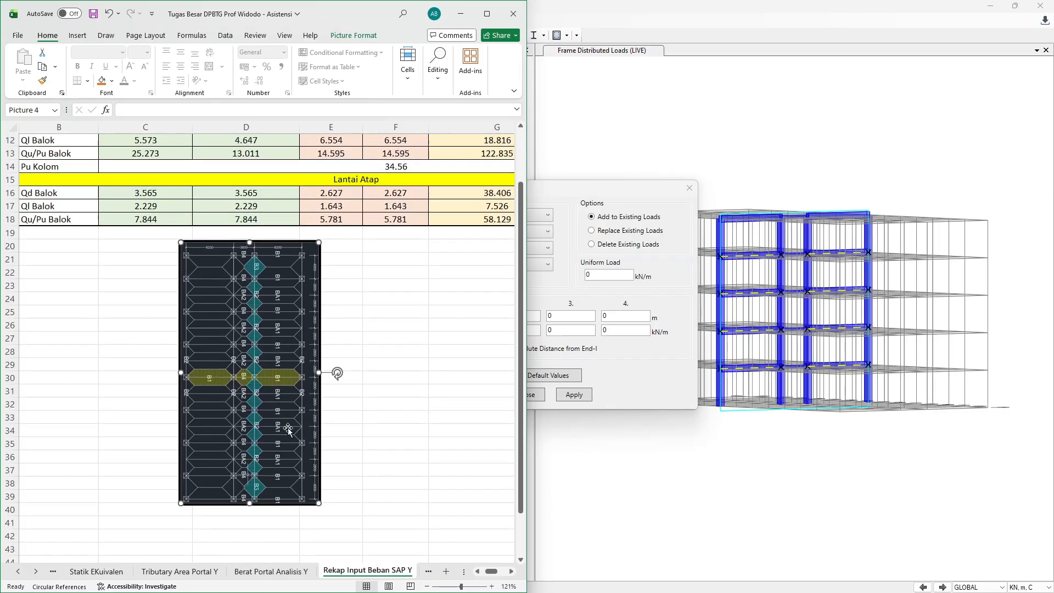
Step: Mark the span and half-width of the highlighted B1 tributary area on the plan picture with the red pen
ctrl+scroll(261, 366, up, 10)
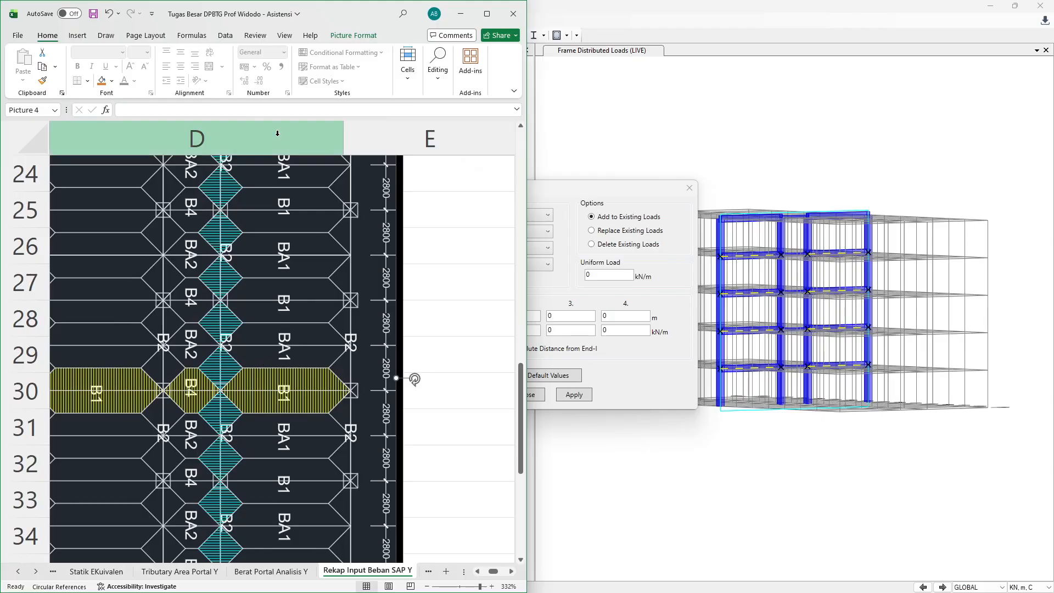
click(107, 36)
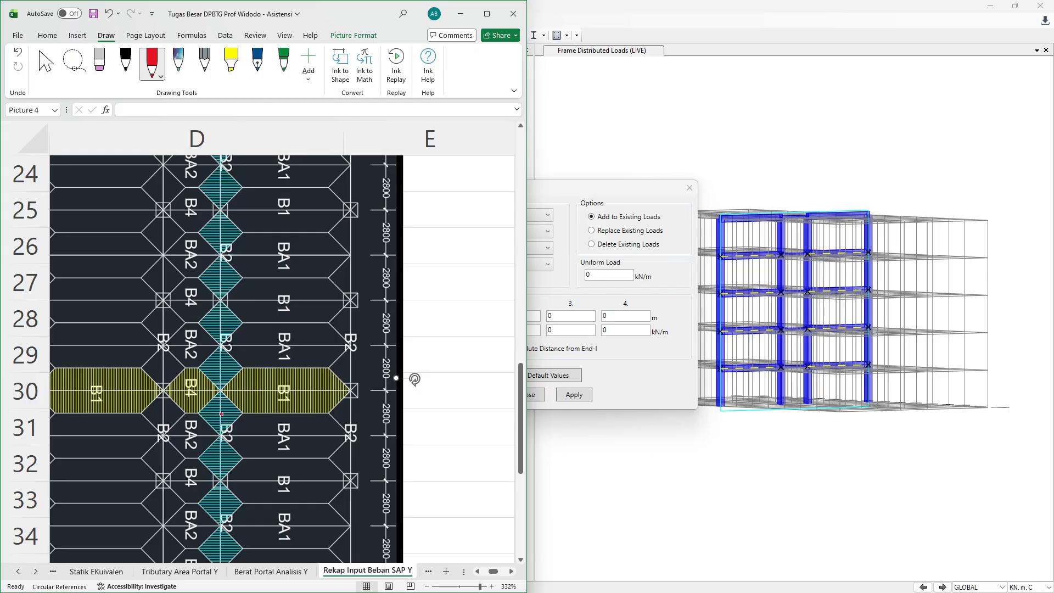
mouse_move(220, 408)
mouse_down()
mouse_move(221, 429)
mouse_move(334, 425)
mouse_up()
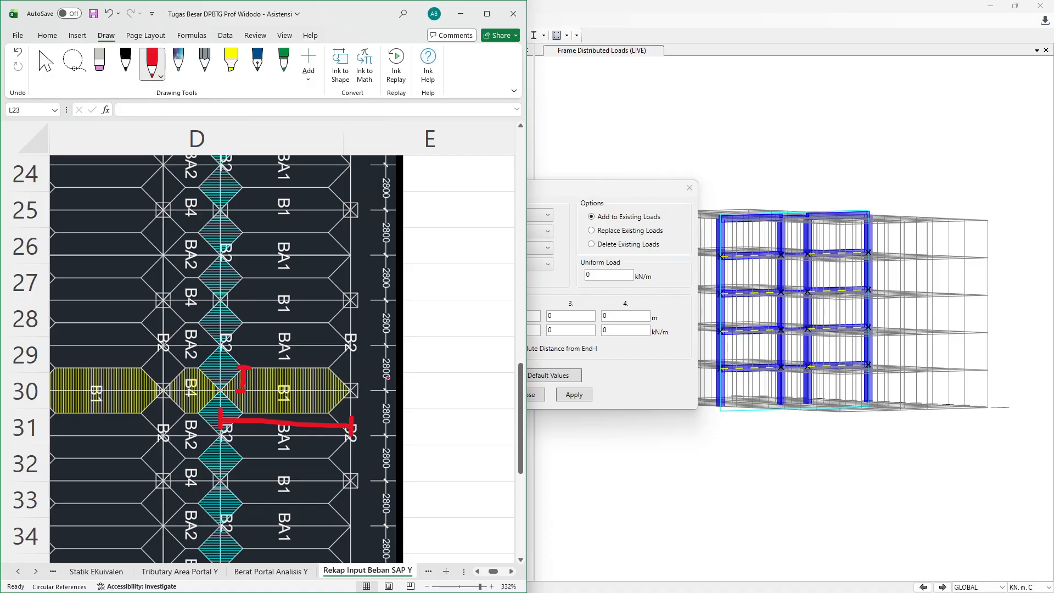
Step: In the SAP2000 distributed load assignment, set the second absolute distance of the trapezoidal load to 1.4 m
click(551, 194)
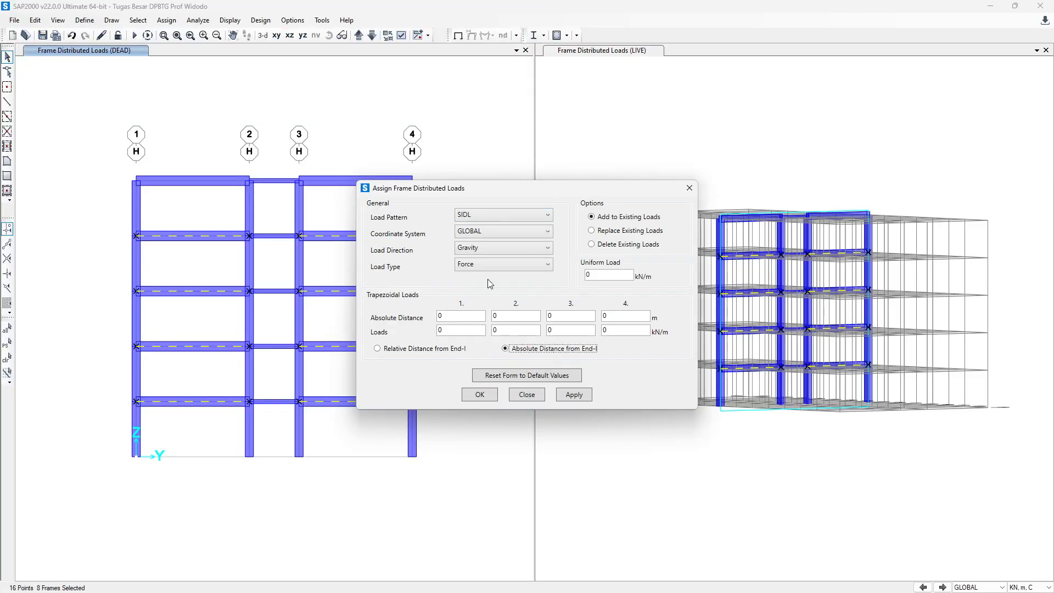
click(494, 320)
click(615, 316)
Step: Check the bay spans on the Excel plan and set the third and fourth absolute distances in SAP2000 to 6.8 m and 8.2 m
key(alt+Tab)
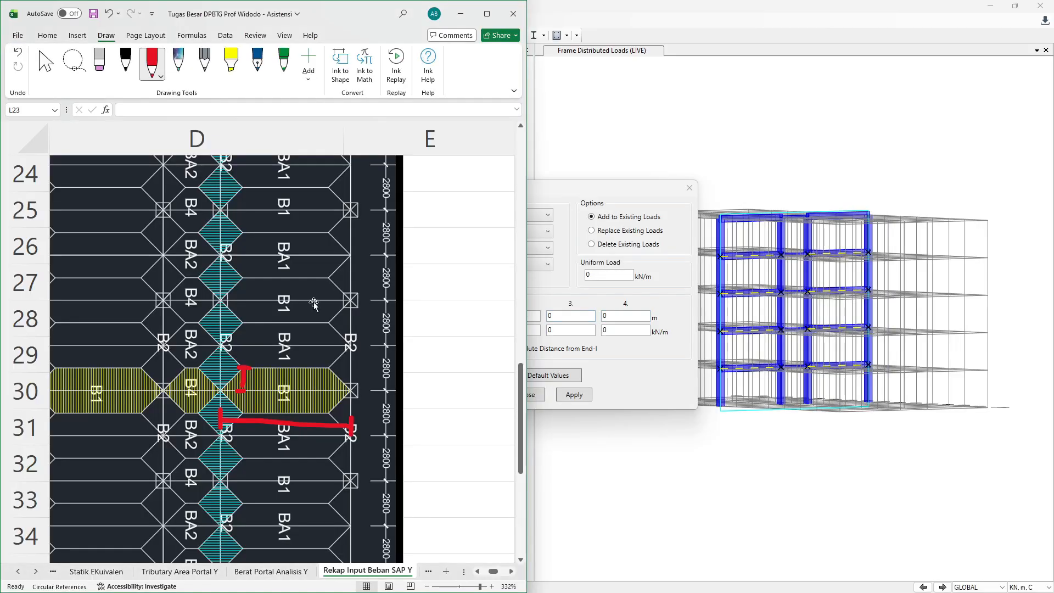
scroll(291, 297, up, 8)
scroll(292, 296, down, 12)
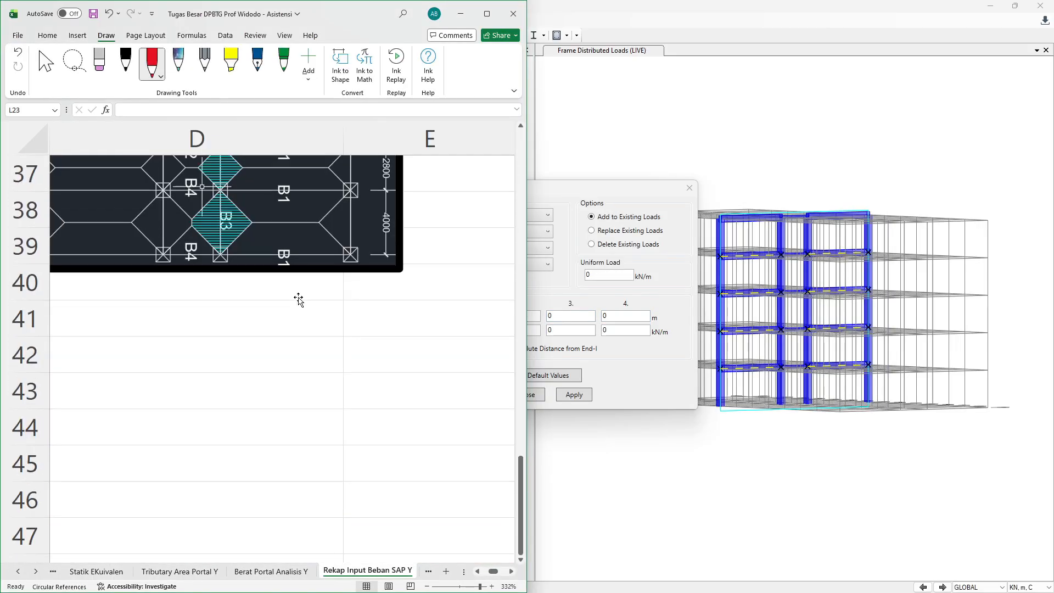
scroll(299, 298, up, 3)
ctrl+scroll(298, 299, down, 8)
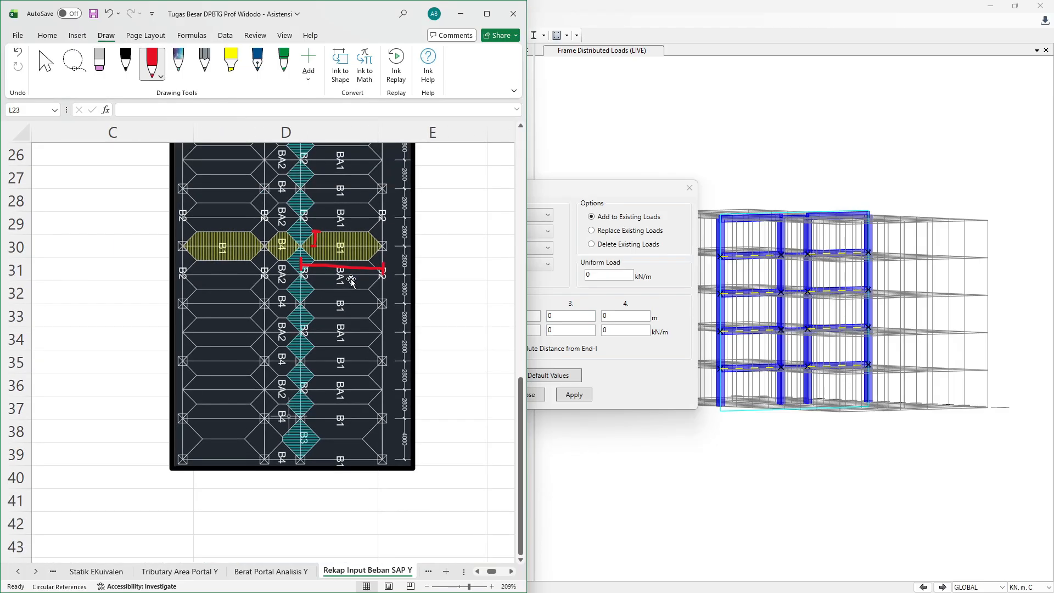
scroll(365, 242, up, 5)
scroll(369, 339, down, 1)
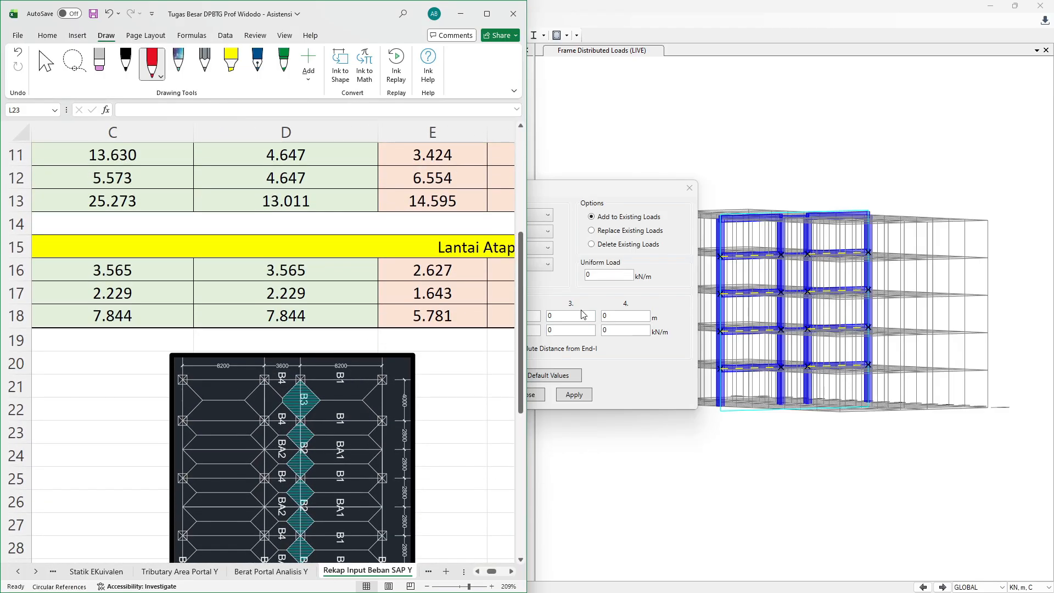
double_click(625, 319)
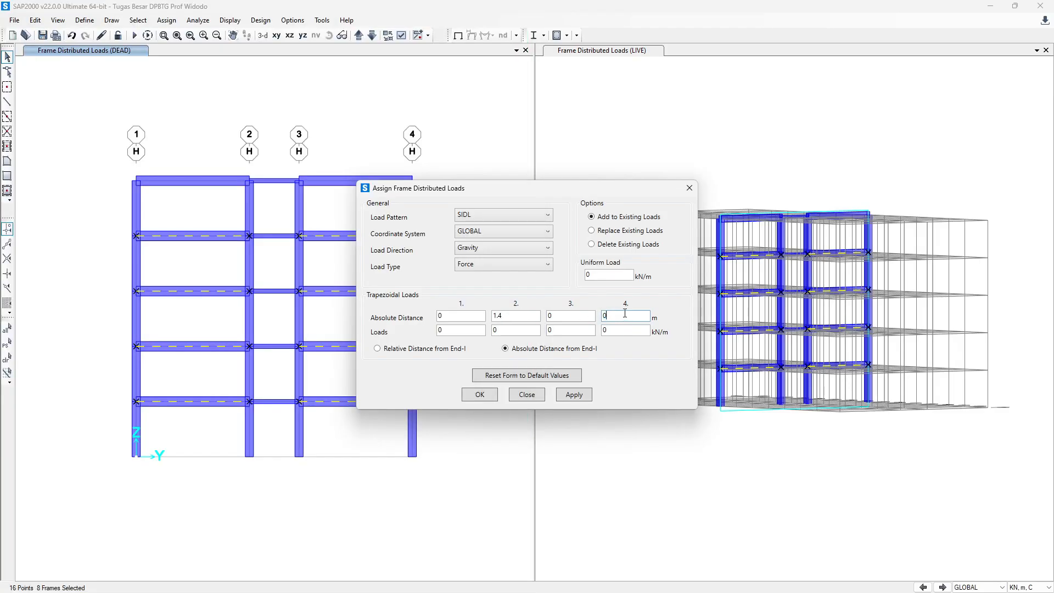
double_click(557, 316)
click(531, 328)
Step: Go over the end ticks of the red half-width mark on the highlighted B1 tributary area in Excel again
key(alt+Tab)
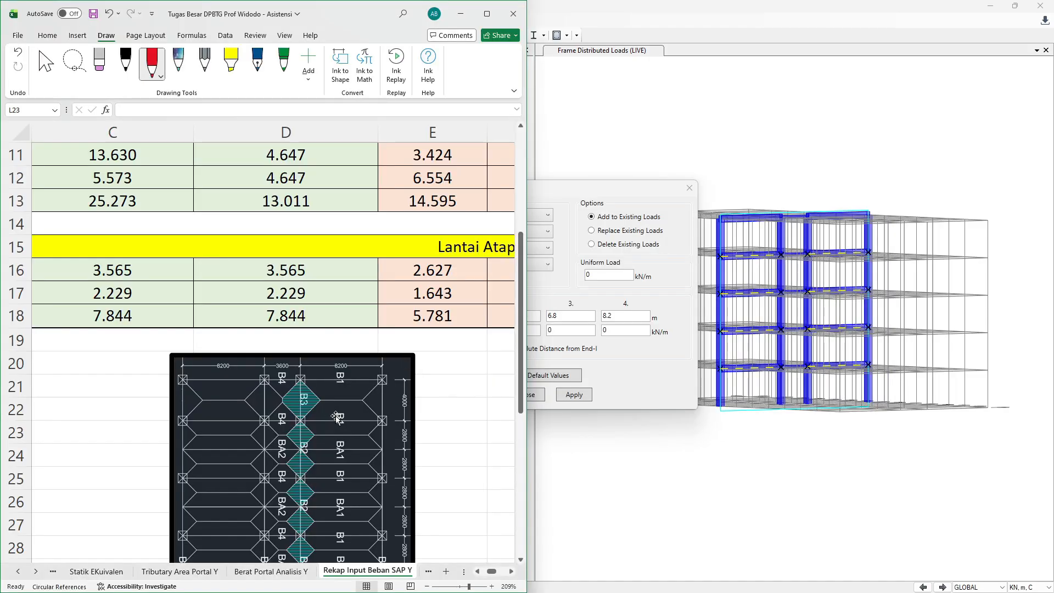
scroll(336, 405, down, 3)
ctrl+scroll(346, 433, up, 5)
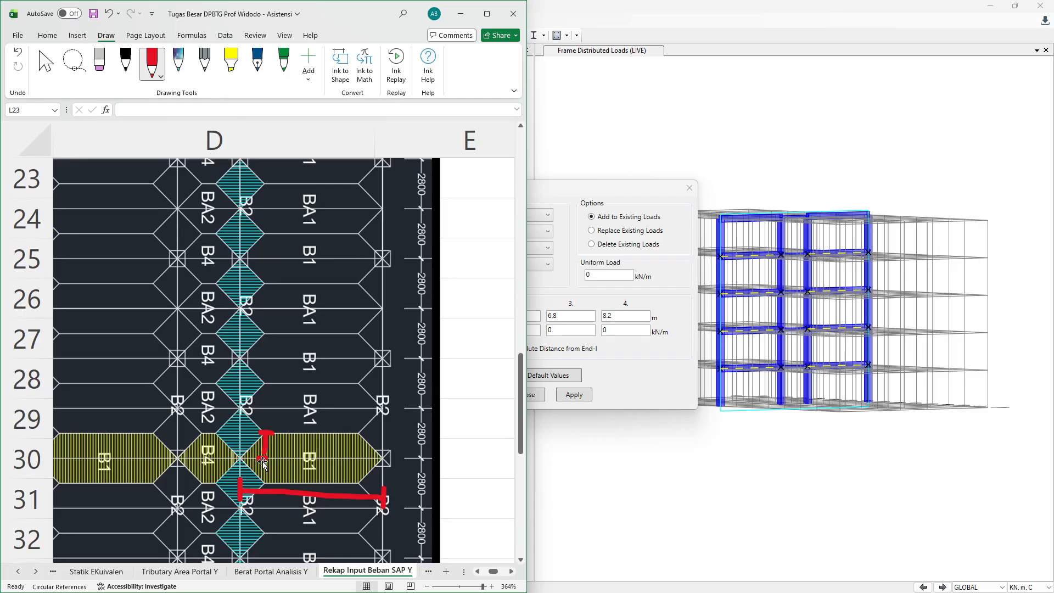
drag(258, 458, 268, 458)
drag(263, 433, 273, 432)
click(572, 315)
key(alt+Tab)
Step: Locate and select the first Lantai 1 Qd Balok value for beam B1 in the Excel load recap
click(630, 332)
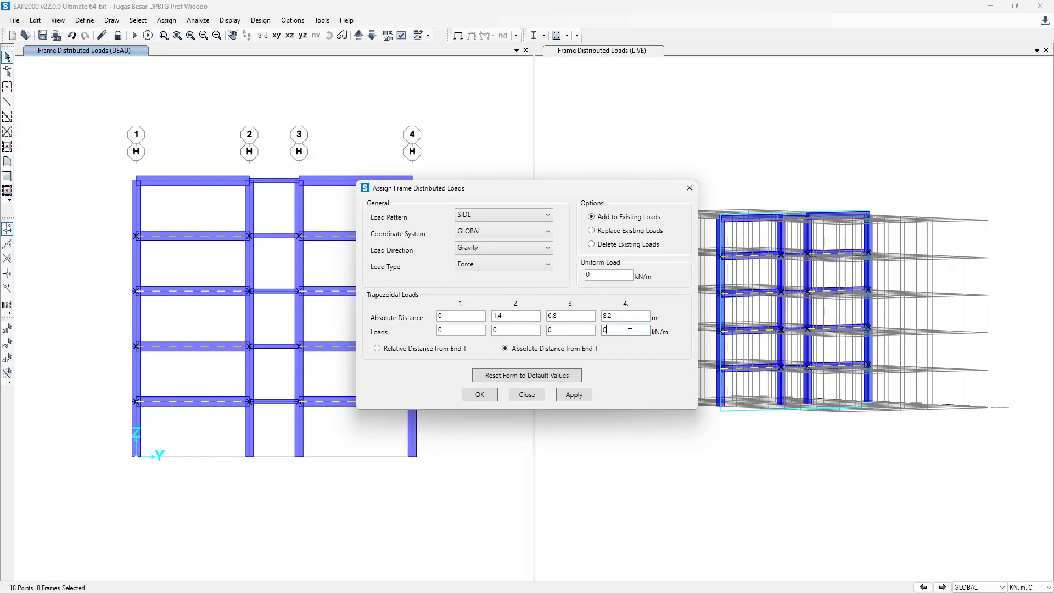
click(494, 331)
key(alt+Tab)
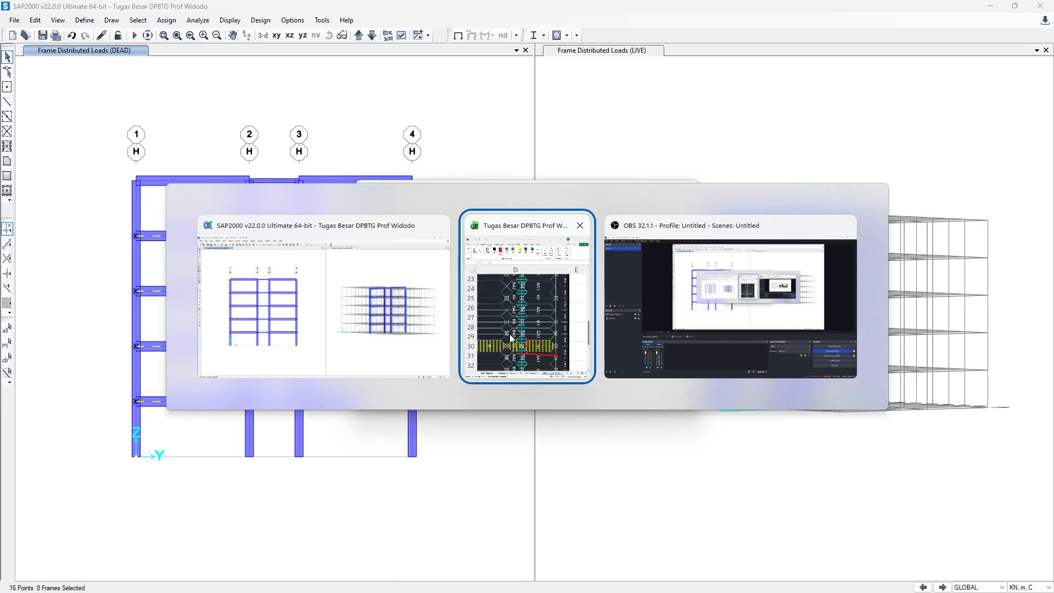
scroll(371, 306, up, 7)
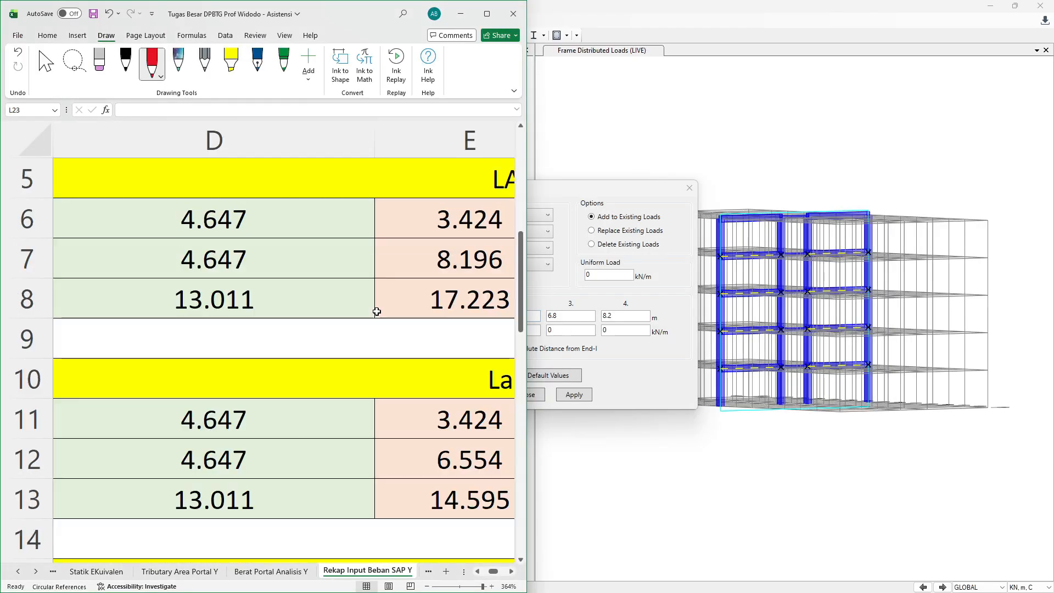
scroll(372, 306, left, 2)
ctrl+scroll(370, 304, down, 8)
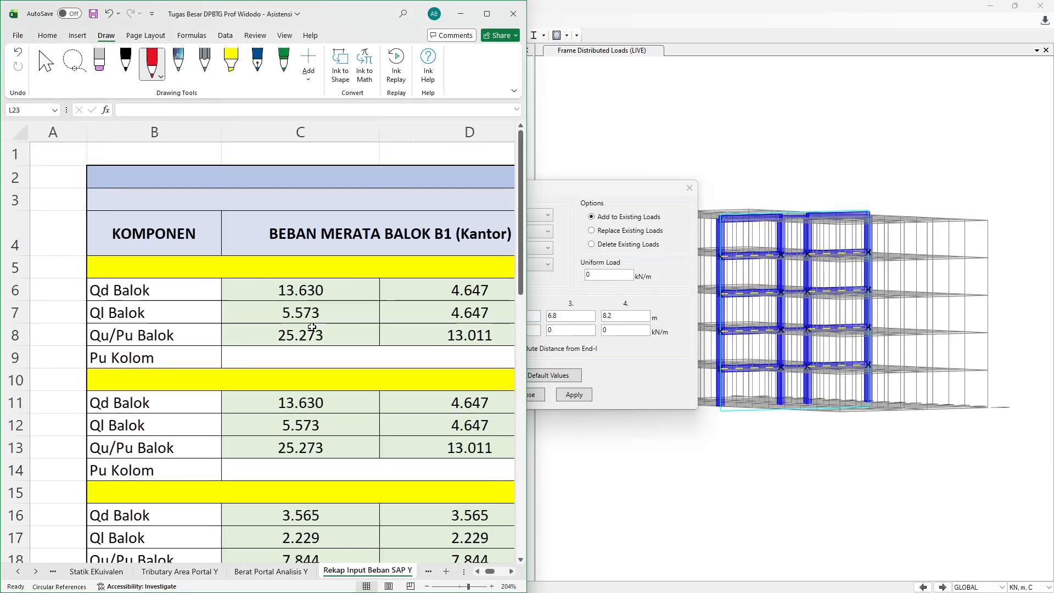
click(309, 283)
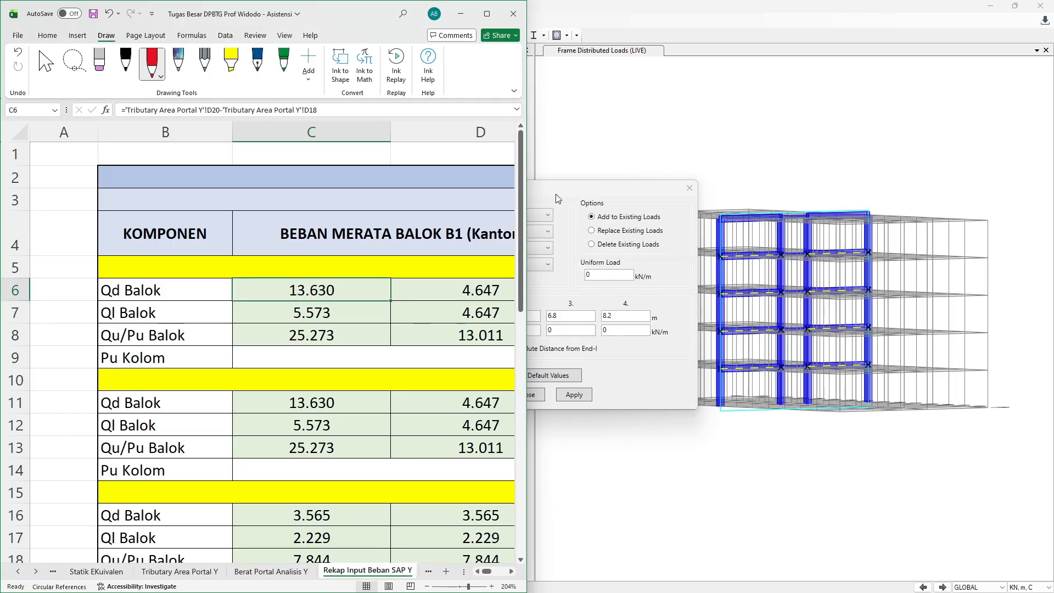
Step: Move the SAP2000 load assignment dialog clear of the Excel sheet and select the second Lantai 1 Qd value for beam B1
drag(555, 194, 764, 182)
key(alt+Tab)
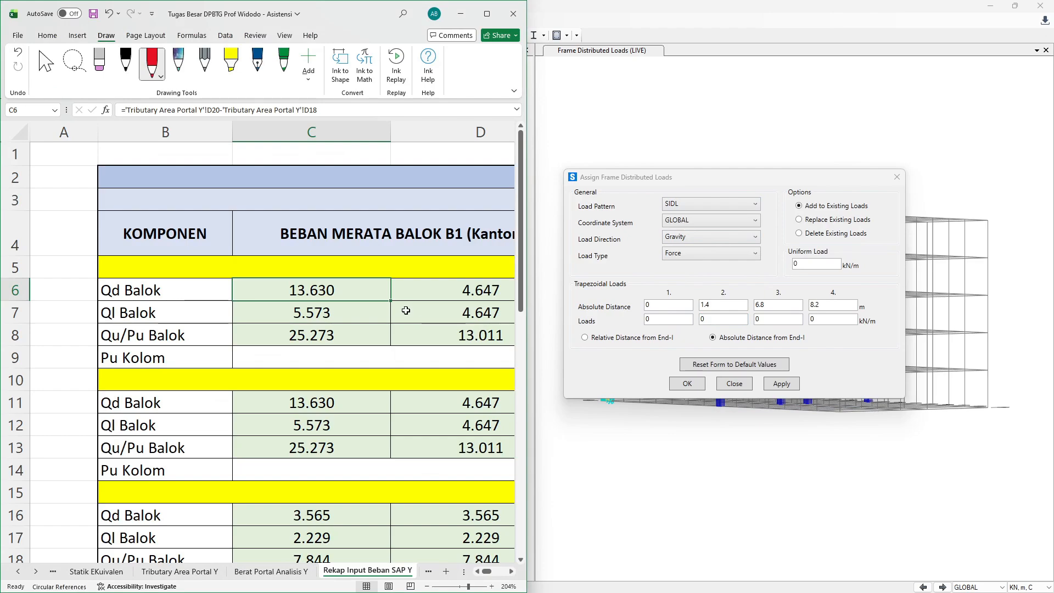
ctrl+scroll(406, 311, down, 5)
click(337, 230)
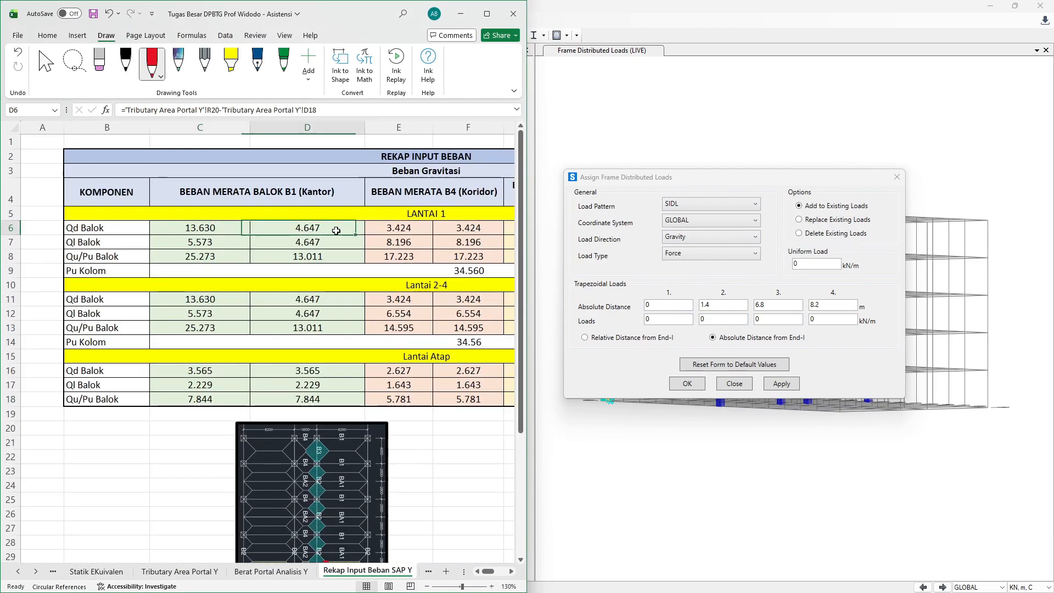
Step: Set the second trapezoidal load in SAP2000 to 18.277 kN/m, the sum of the two B1 Qd values in the recap
click(726, 320)
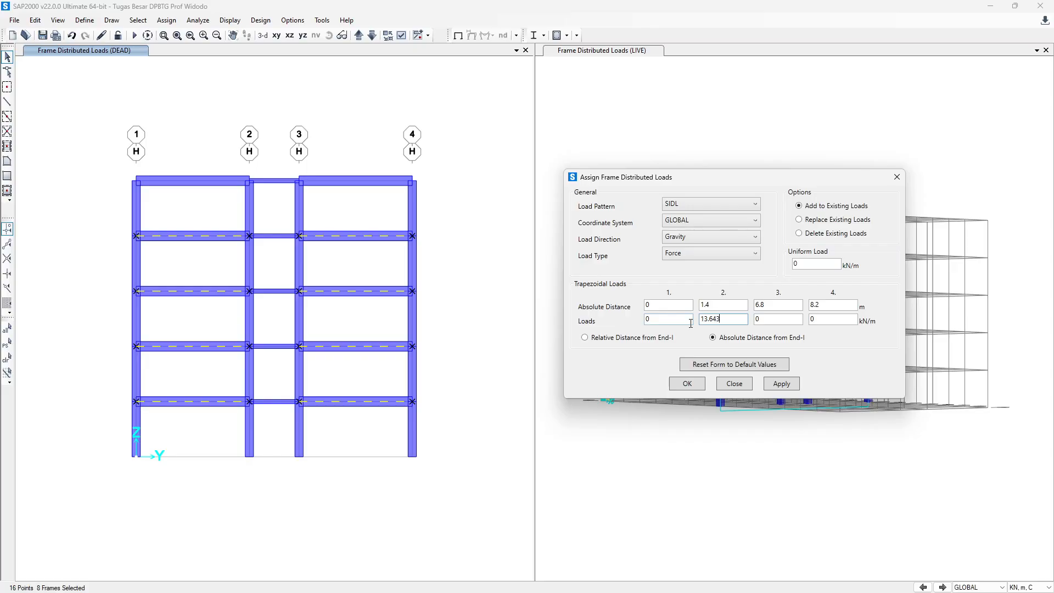
key(alt+Tab)
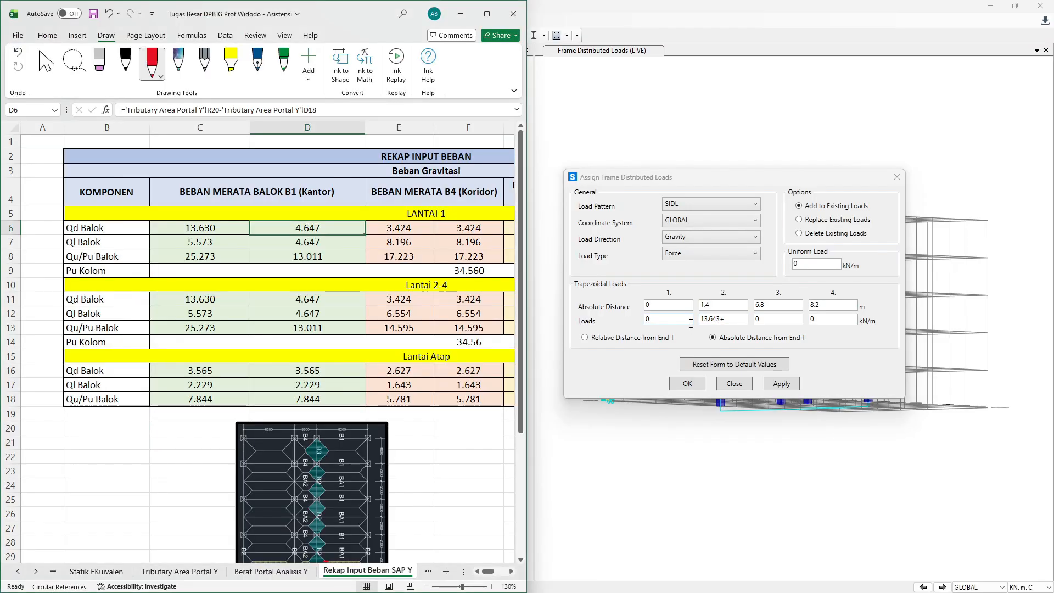
key(alt+Tab)
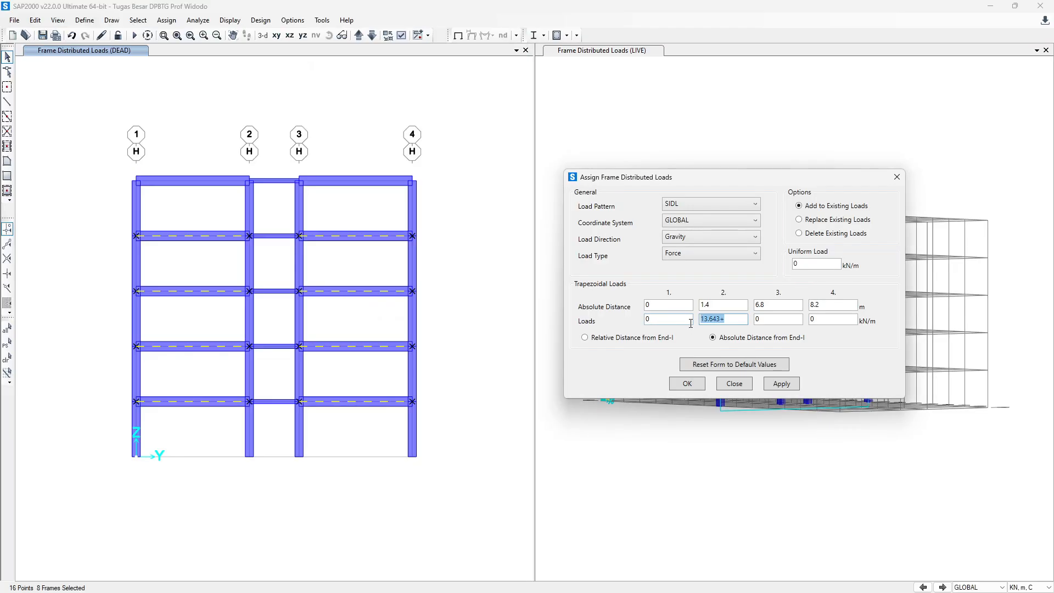
key(End)
key(alt+Tab)
key(End)
key(Return)
Step: Copy 18.277 kN/m into the third trapezoidal load and apply the SIDL load to the selected beams
drag(735, 322, 694, 330)
key(ctrl+c)
key(Tab)
key(ctrl+v)
click(782, 385)
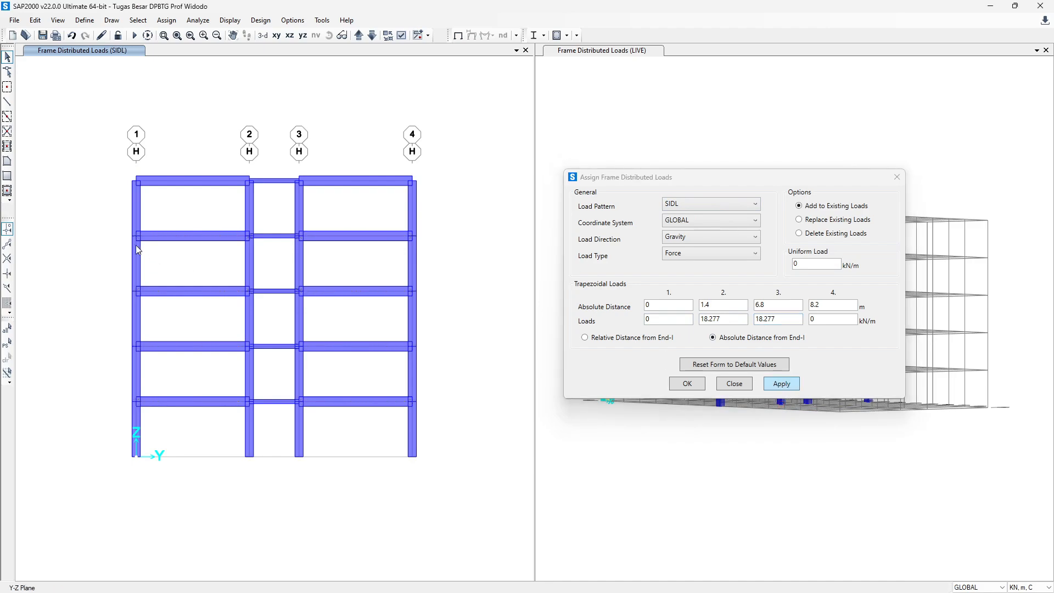
Step: Inspect the assigned loads of the beam between grids 3 and 4 on the floor just below the roof
click(232, 269)
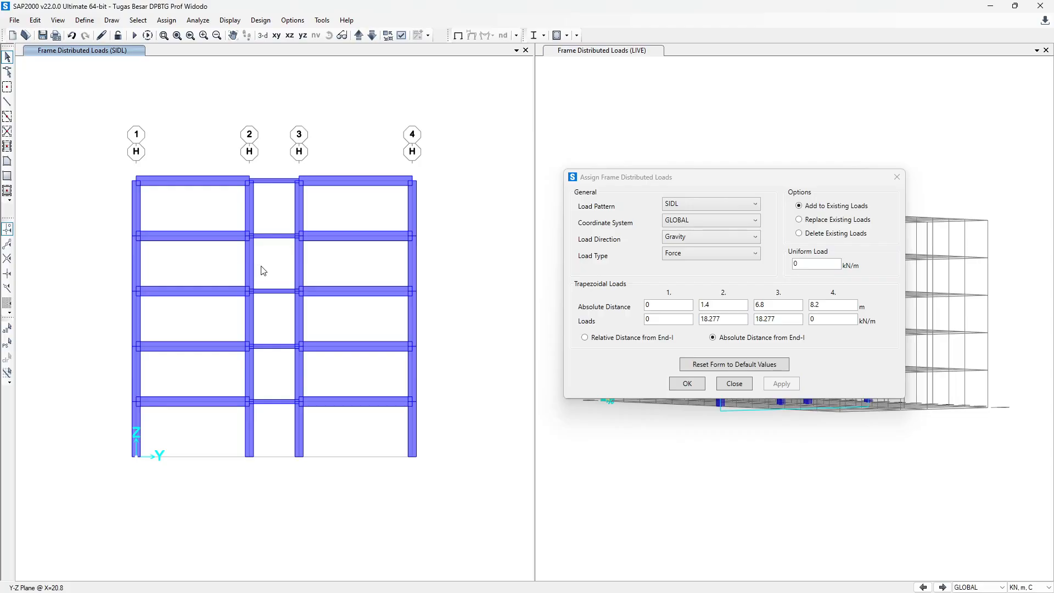
right_click(322, 237)
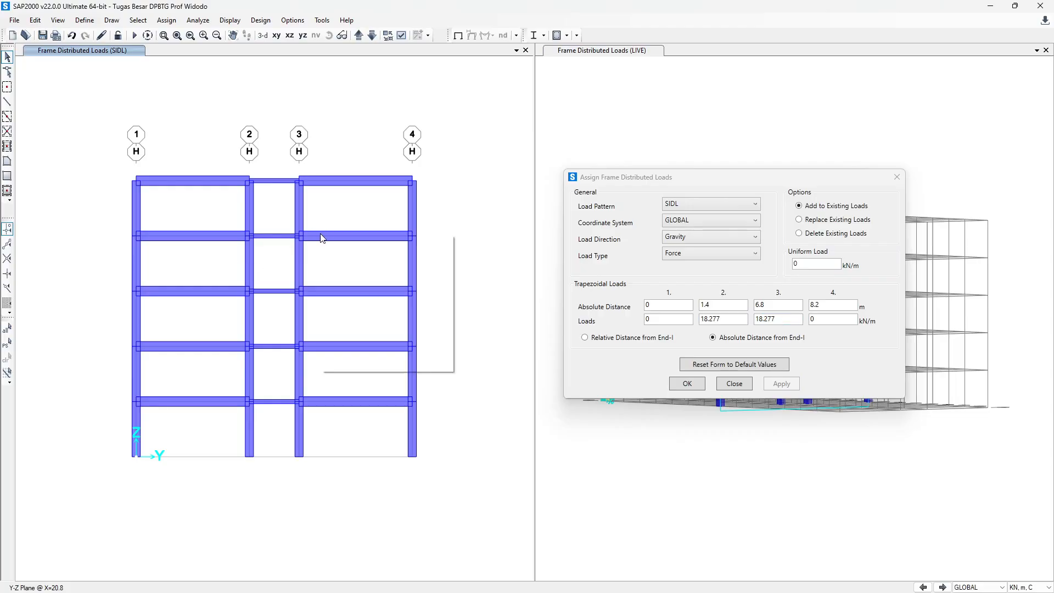
click(318, 238)
right_click(317, 237)
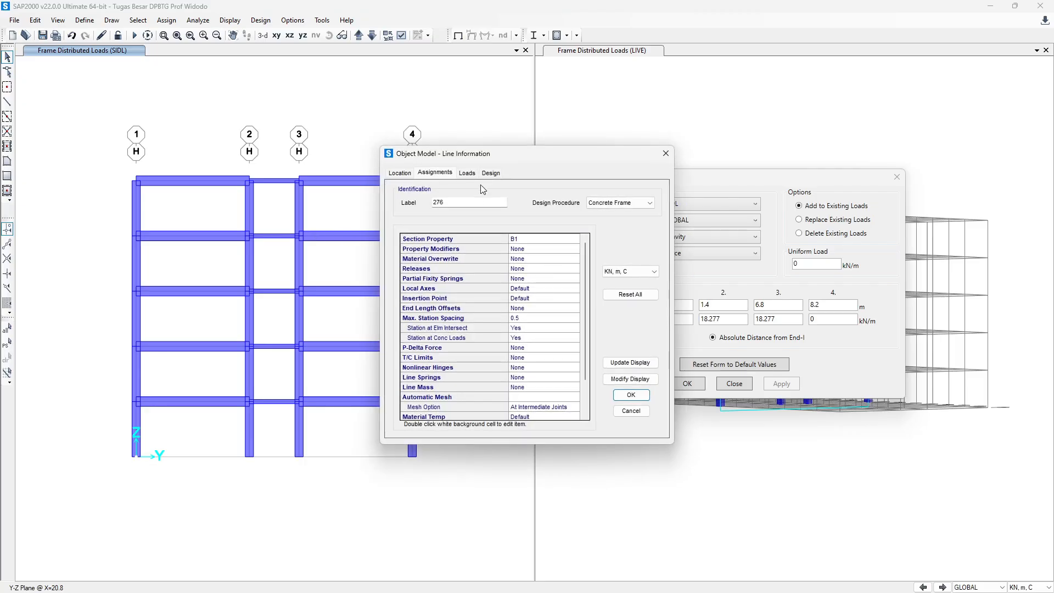
click(467, 175)
click(671, 159)
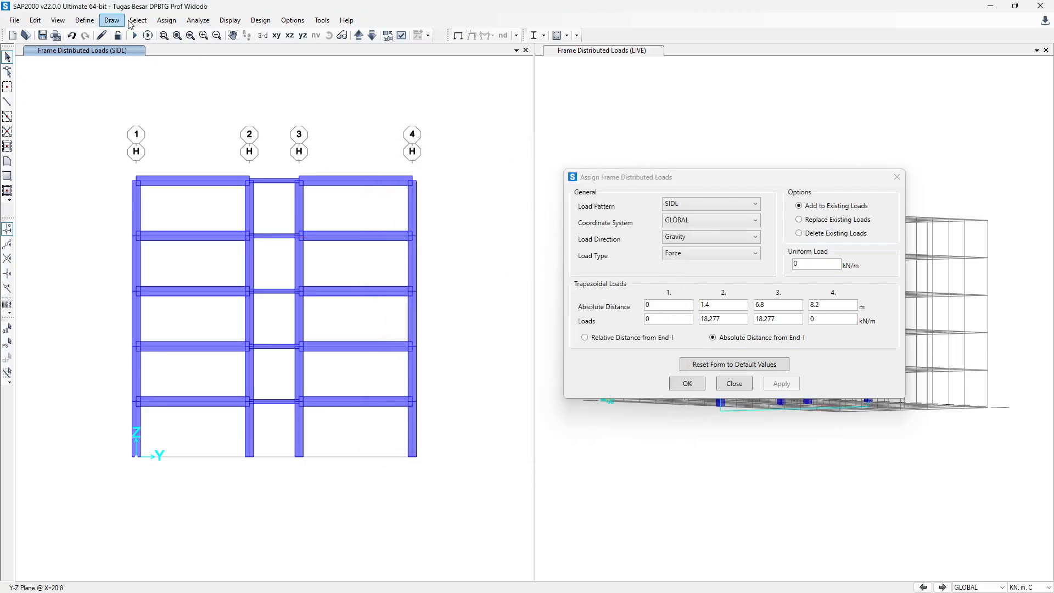
Step: Change the elevation's display options from the Extrude view type to Standard and apply them
click(59, 20)
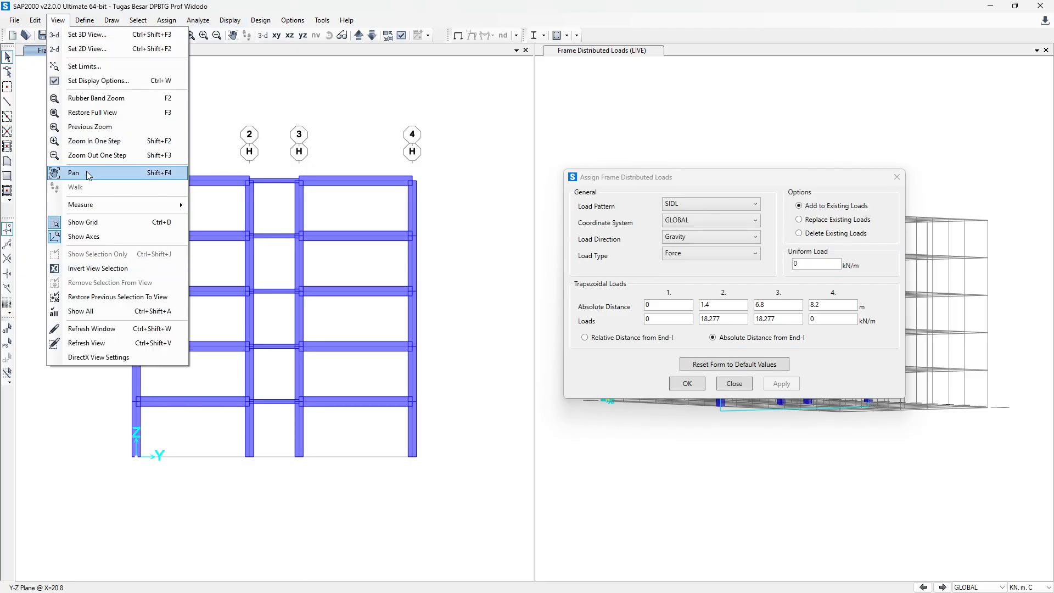
click(109, 82)
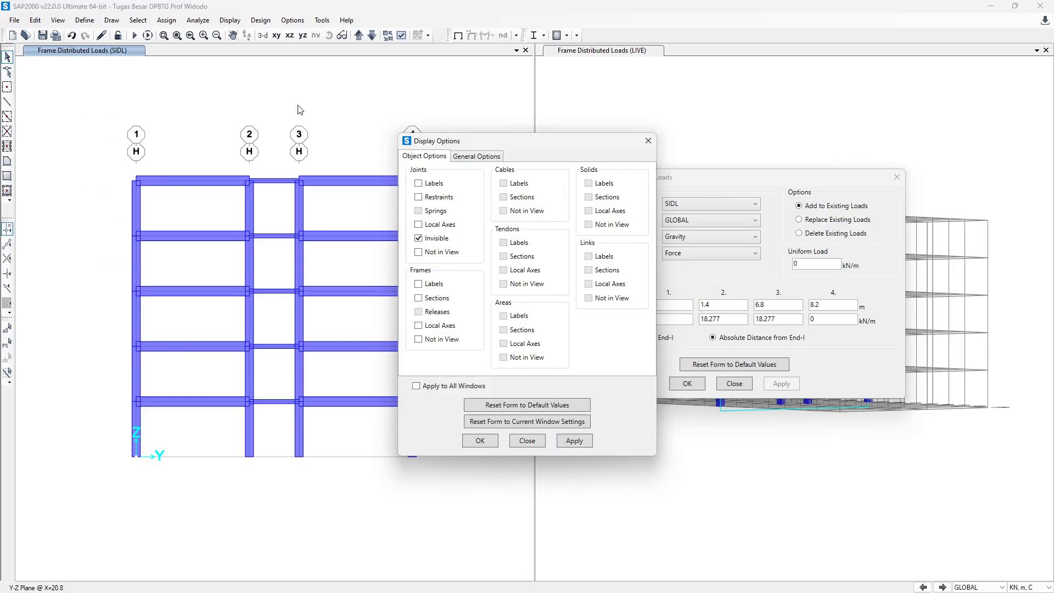
click(478, 156)
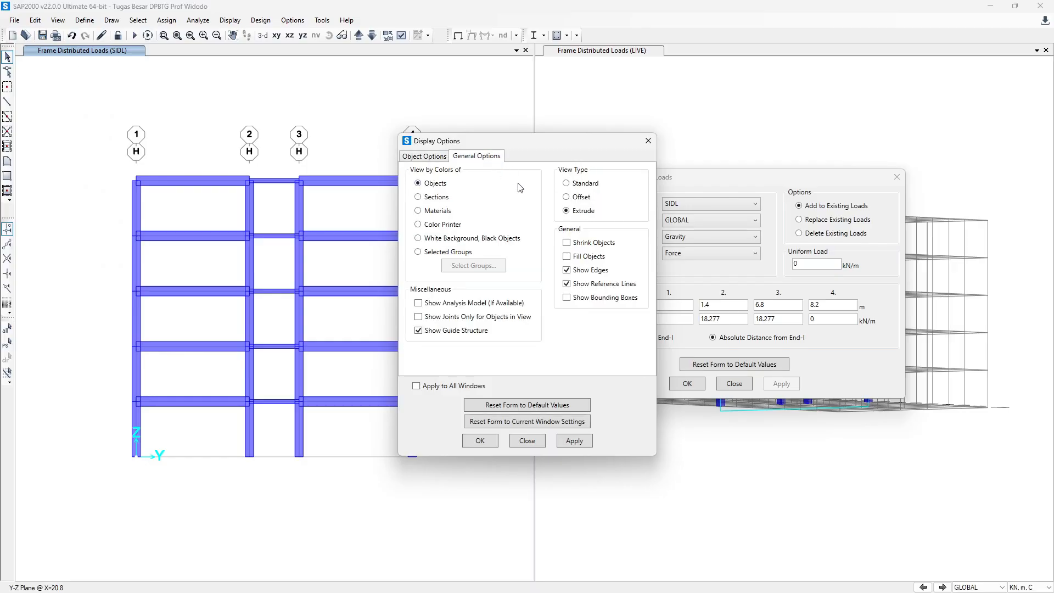
click(570, 184)
click(575, 441)
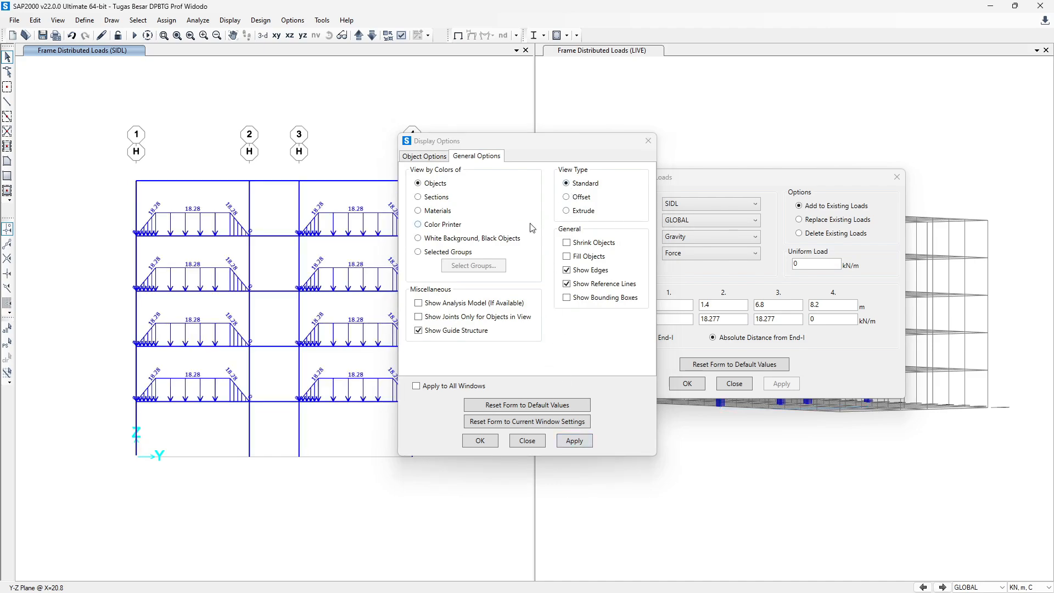
click(647, 141)
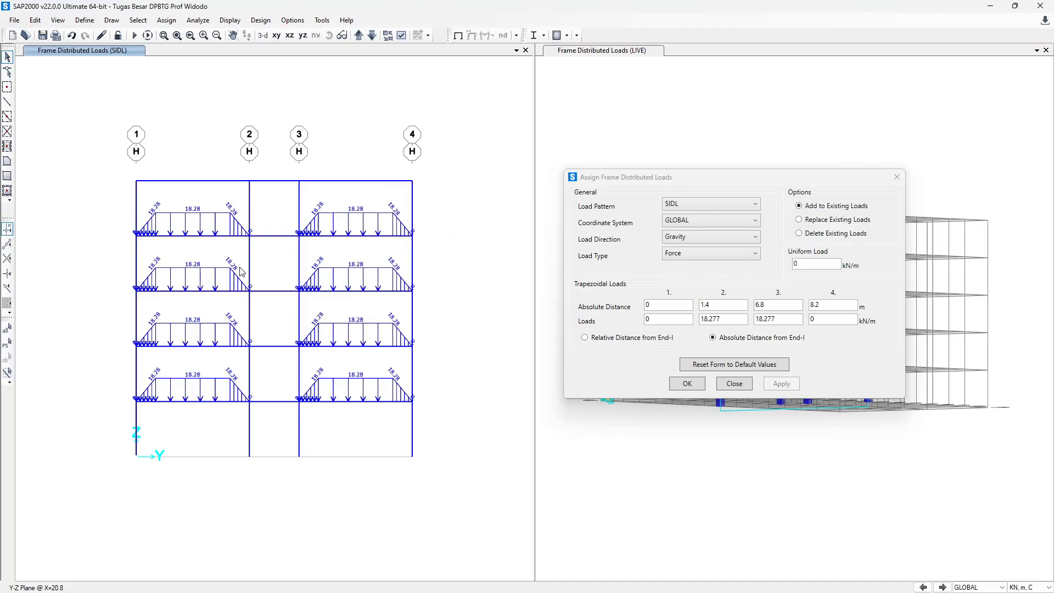
Step: Select the eight B1 beams between grids 1-2 and 3-4 on the four floors below the roof
key(alt+Tab)
key(alt+Tab)
click(8, 343)
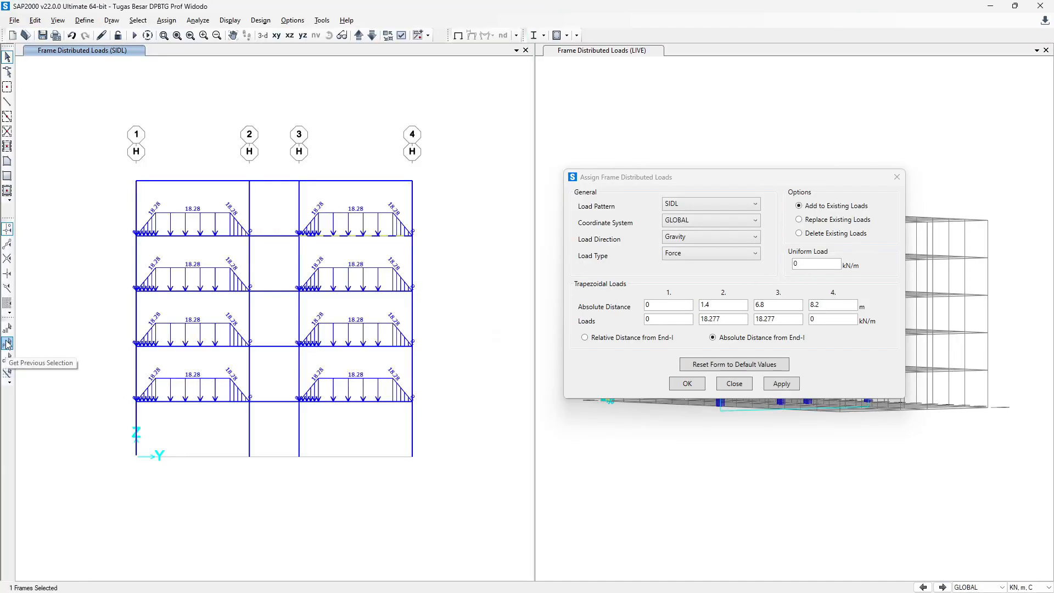
drag(109, 225, 262, 249)
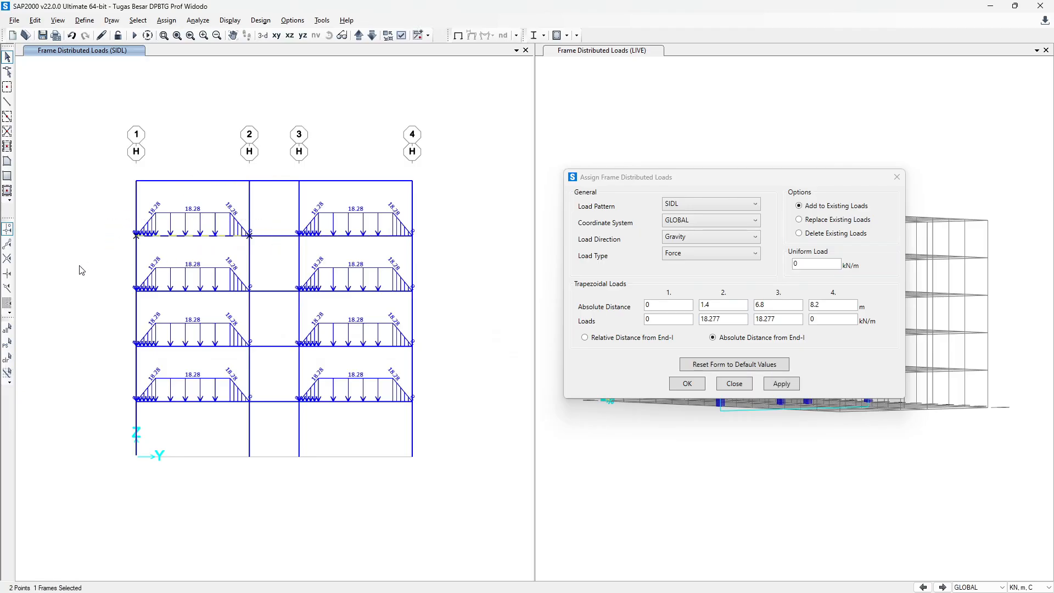
drag(80, 266, 273, 310)
drag(79, 318, 266, 366)
drag(90, 365, 471, 421)
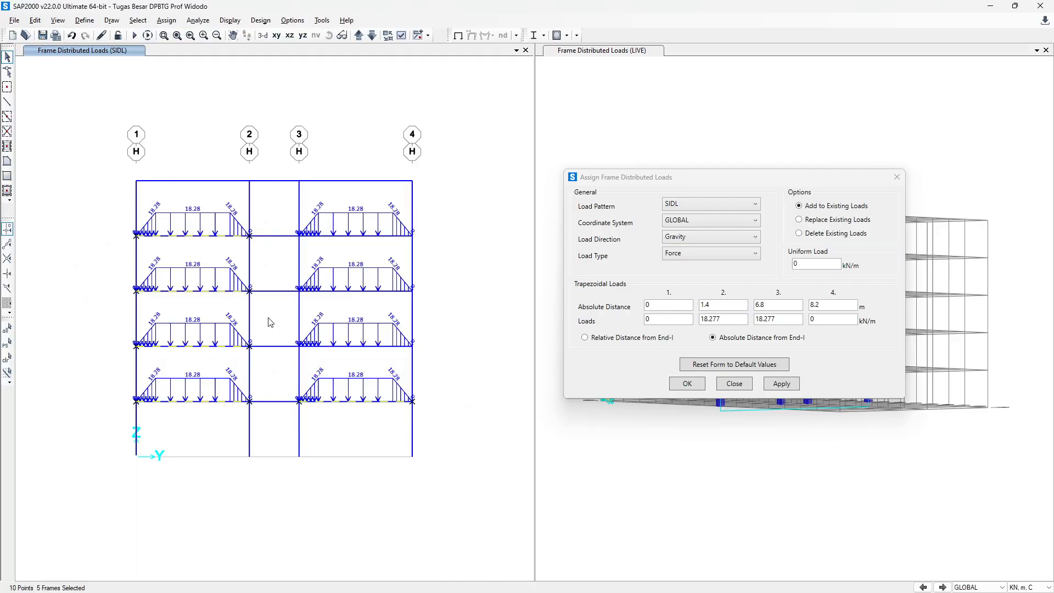
drag(269, 322, 476, 358)
drag(271, 275, 464, 318)
drag(285, 206, 461, 259)
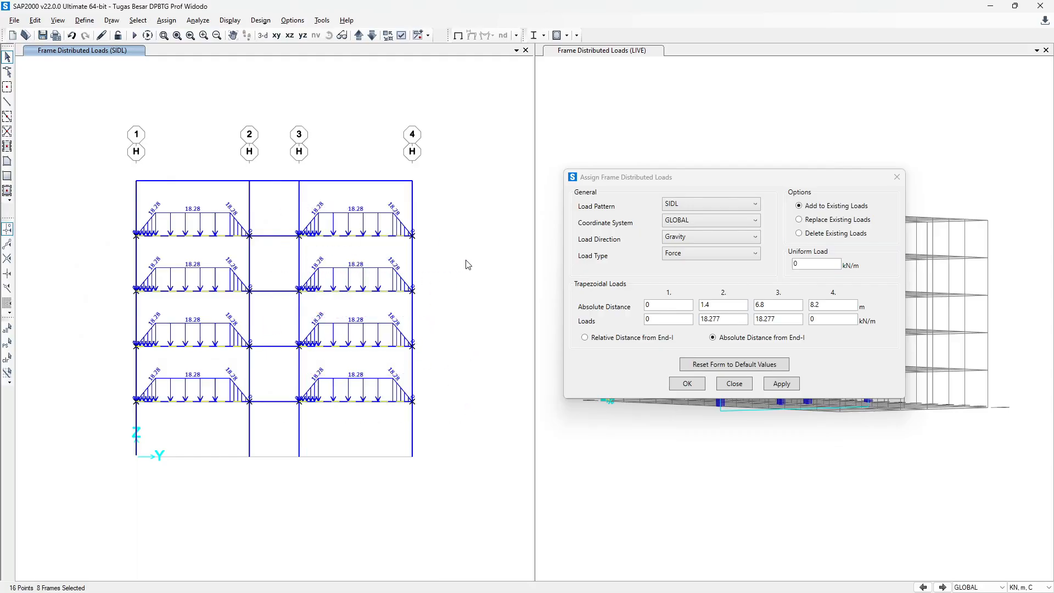
Step: Set the load pattern to LIVE and select the first Lantai 2-4 Ql value for beam B1 in Excel
click(736, 204)
click(713, 251)
key(alt+Tab)
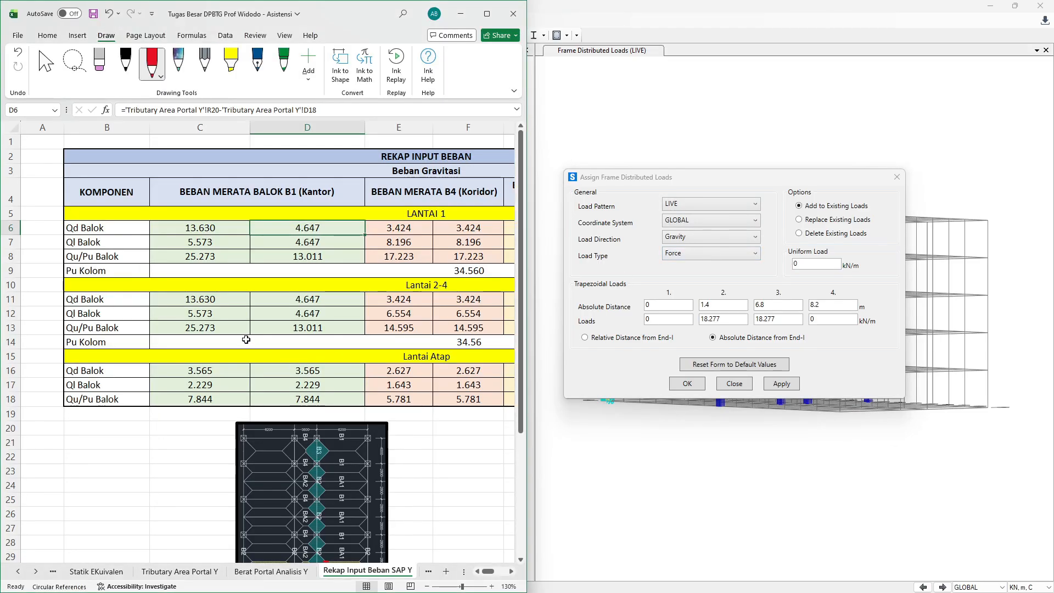
click(208, 316)
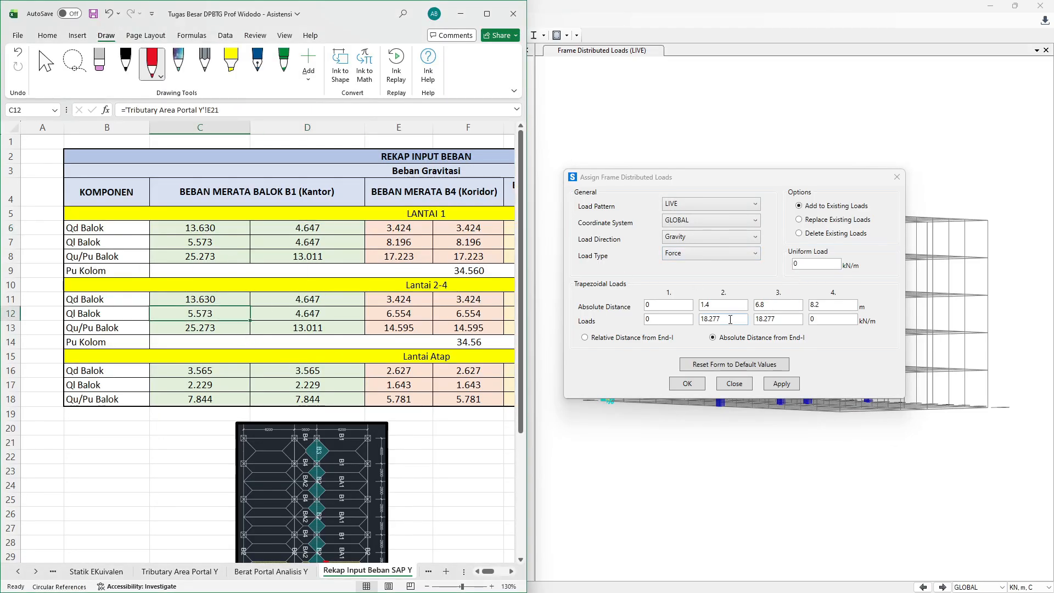
Step: Set the second trapezoidal load in SAP2000 to 10.04 kN/m by adding the two B1 Ql values, starting with 5.573
drag(730, 319, 672, 336)
text(5.57)
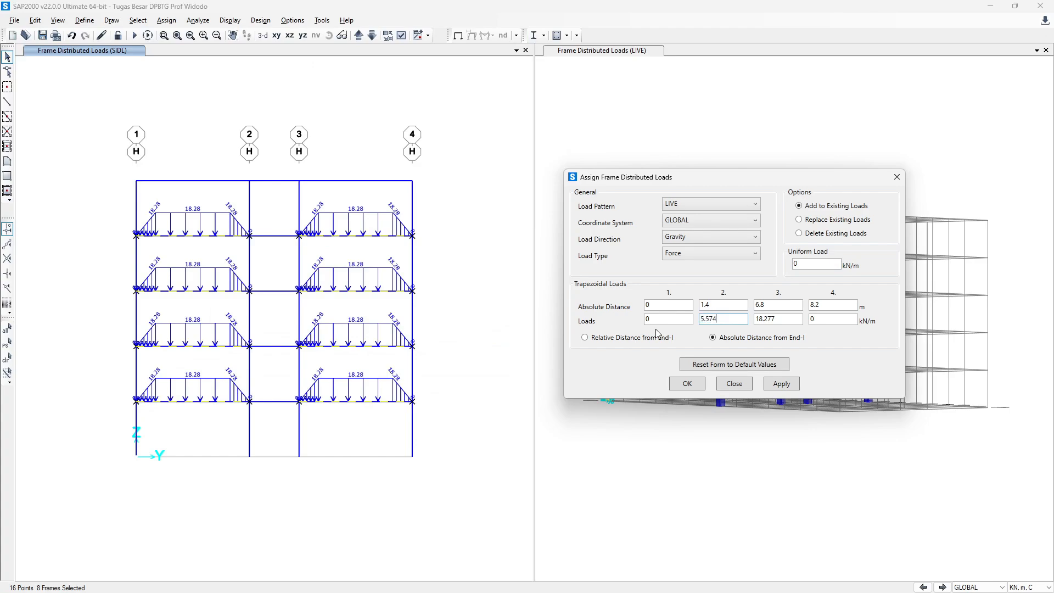
text(3+)
key(alt+Tab)
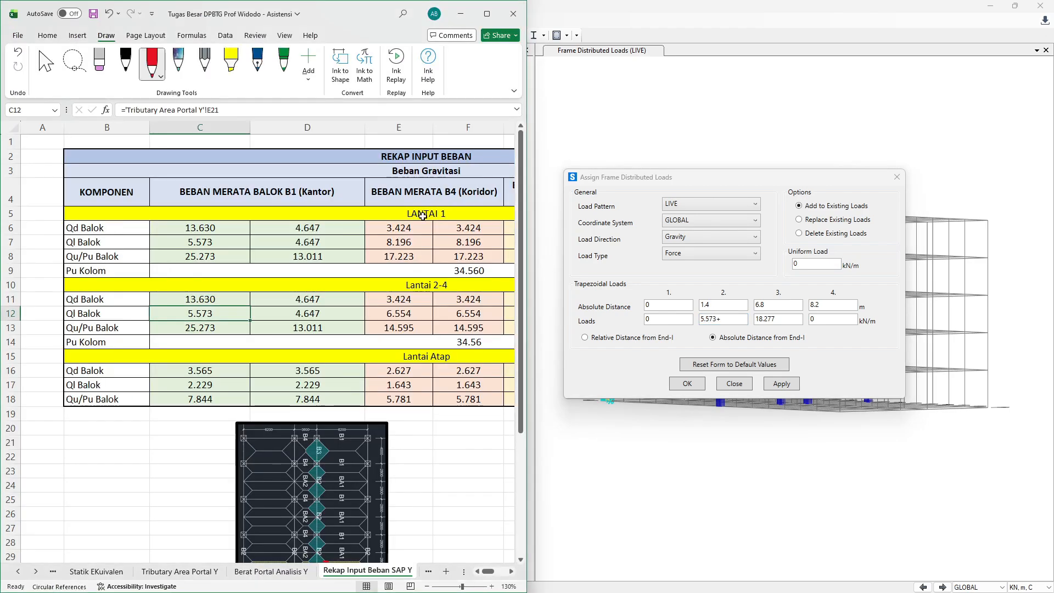
key(alt+Tab)
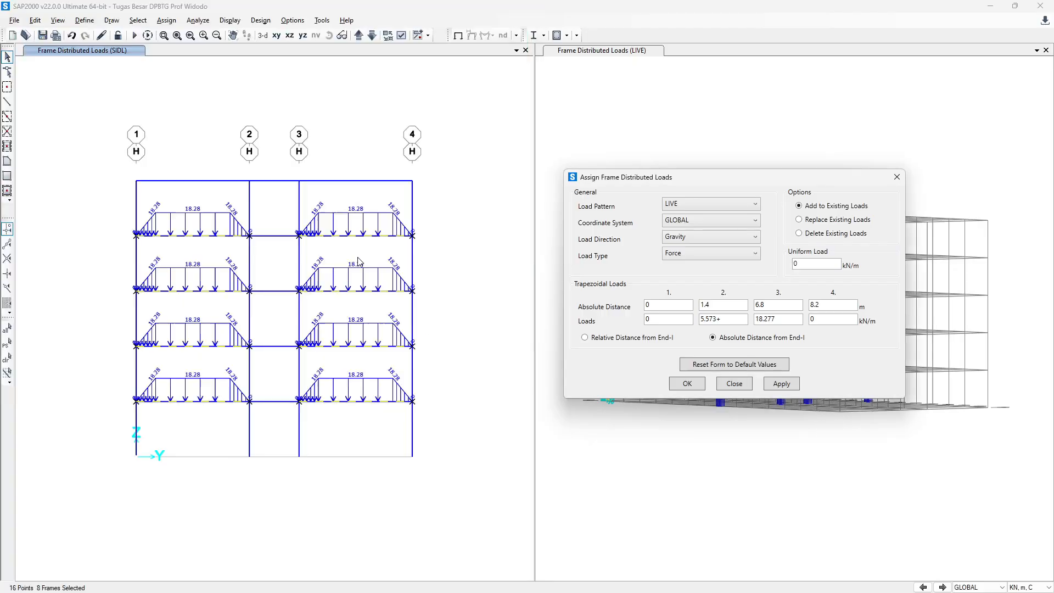
key(Right)
key(Return)
Step: Copy 10.04 kN/m into the third trapezoidal load and apply the LIVE load to the selected beams
drag(789, 317, 752, 329)
key(ctrl+v)
click(782, 383)
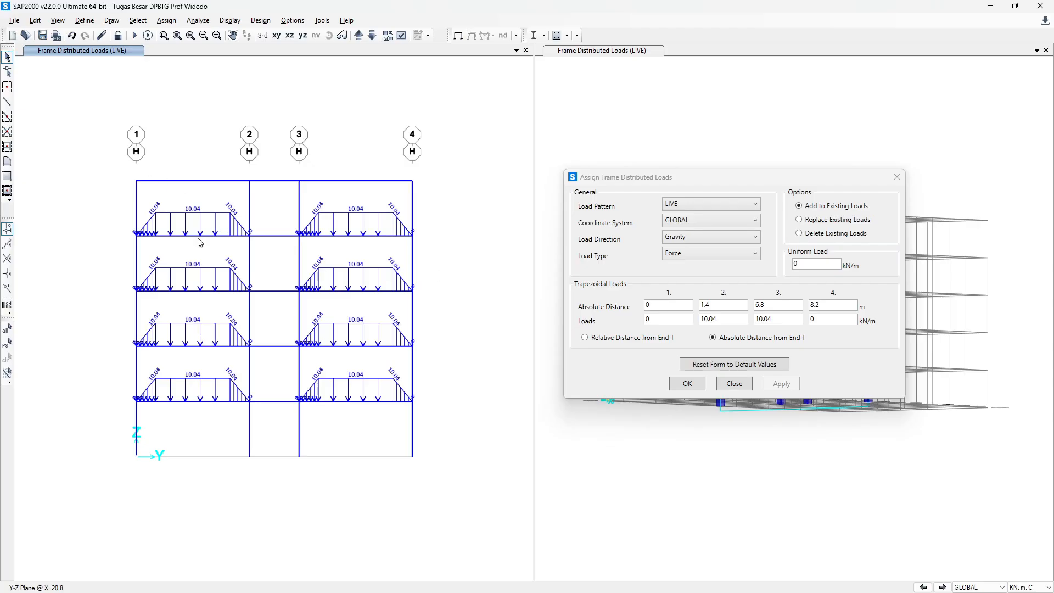
Step: Select the two roof beams between grids 1-2 and 3-4, and highlight the Lantai Atap Ql values for B1 in Excel
drag(95, 171, 272, 201)
drag(279, 161, 469, 197)
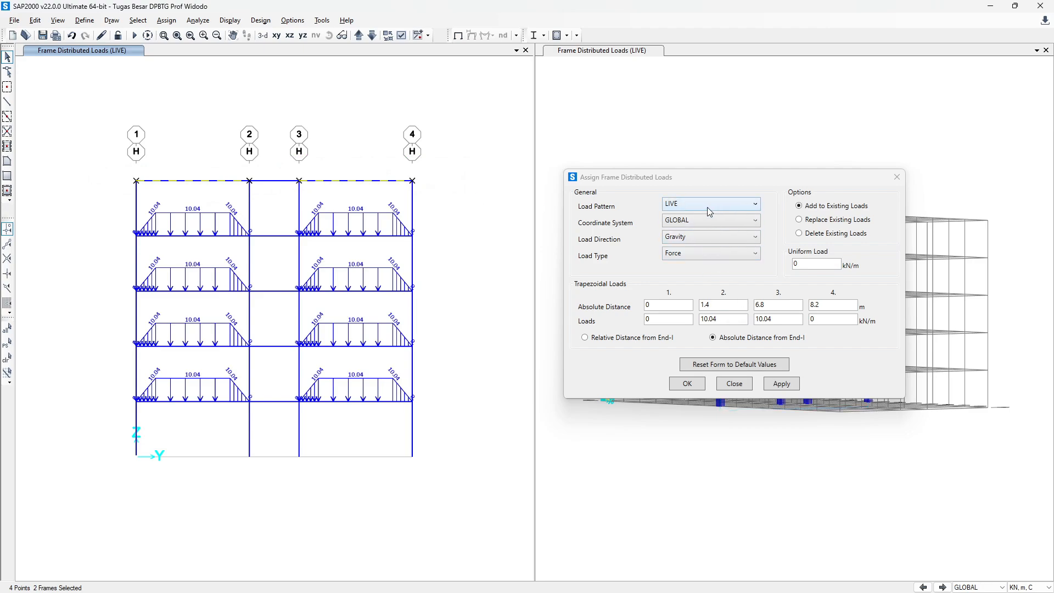
key(alt+Tab)
drag(231, 387, 290, 387)
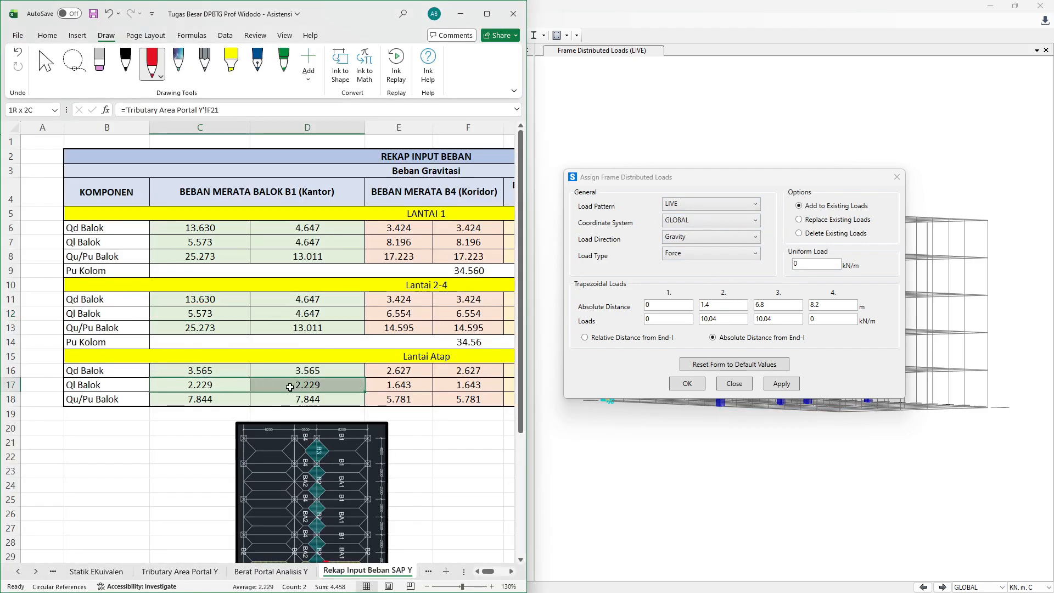
Step: Set the second trapezoidal load to 2.229*2, or 4.458 kN/m, and check it against the Lantai Atap Ql values in Excel
click(731, 315)
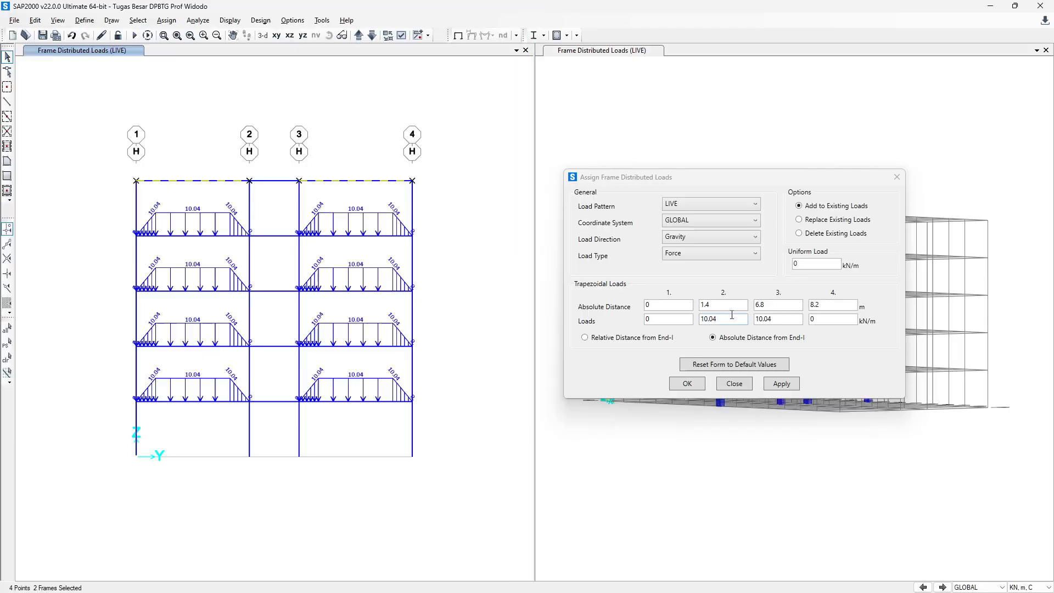
double_click(732, 316)
text(2.)
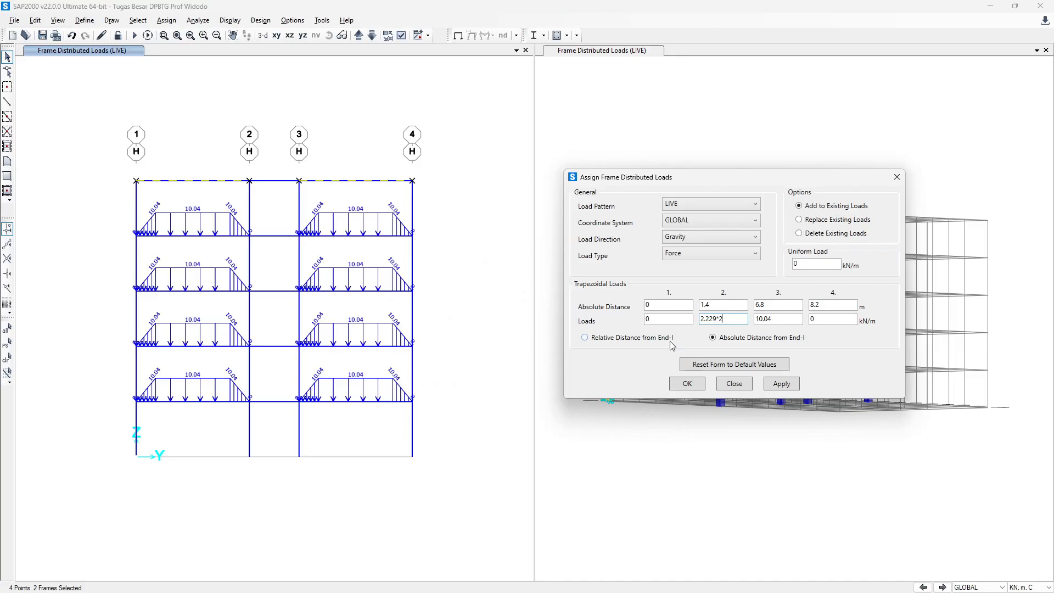
text(229*2)
key(Tab)
key(alt+Tab)
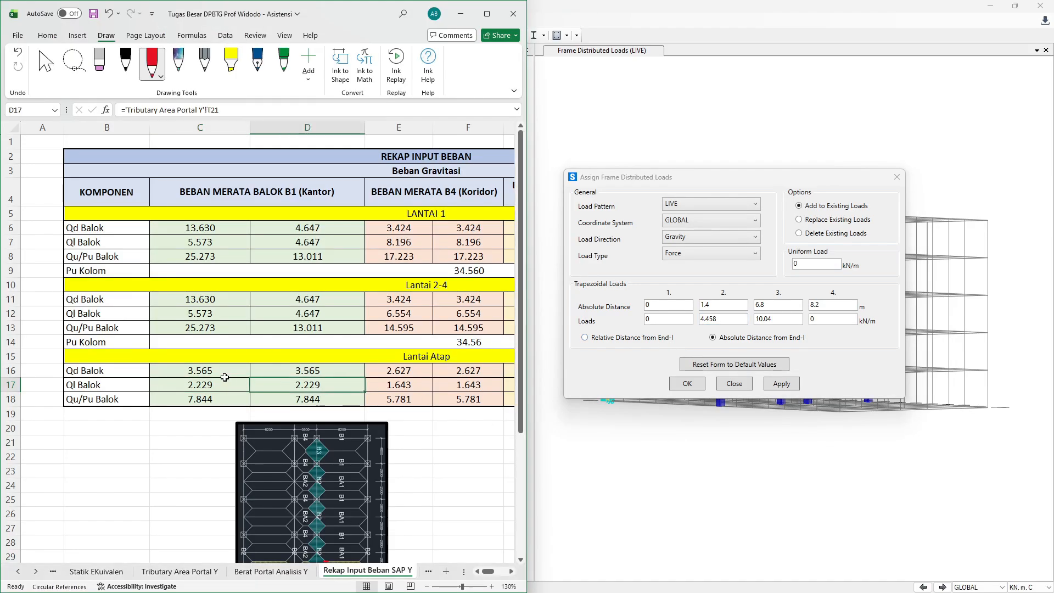
click(214, 376)
click(229, 387)
key(alt+Tab)
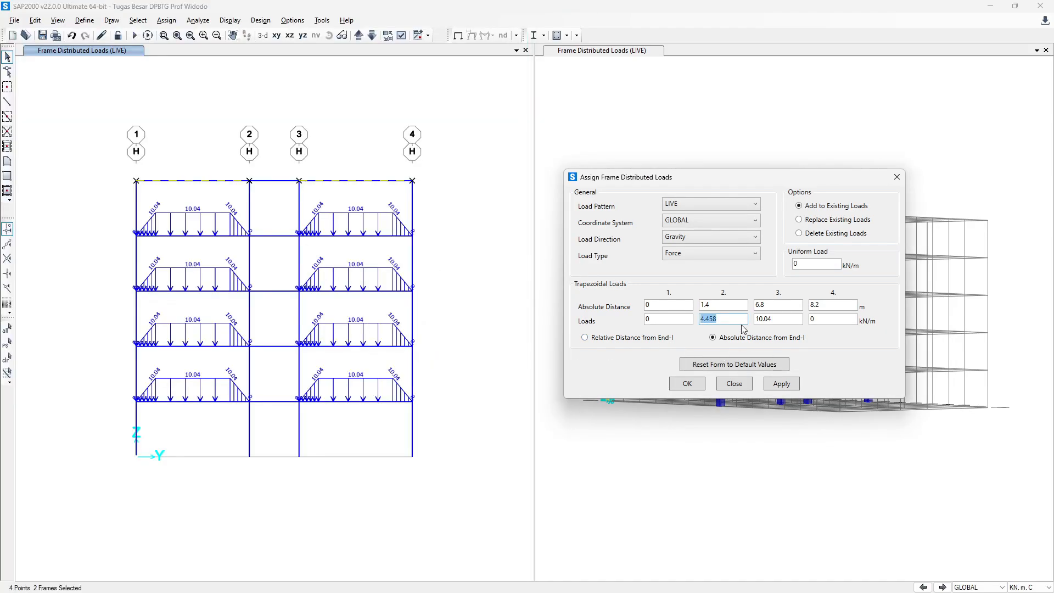
Step: Copy 4.458 kN/m into the third trapezoidal load and apply the LIVE load to the roof beams
key(ctrl+c)
double_click(772, 323)
key(ctrl+v)
click(789, 386)
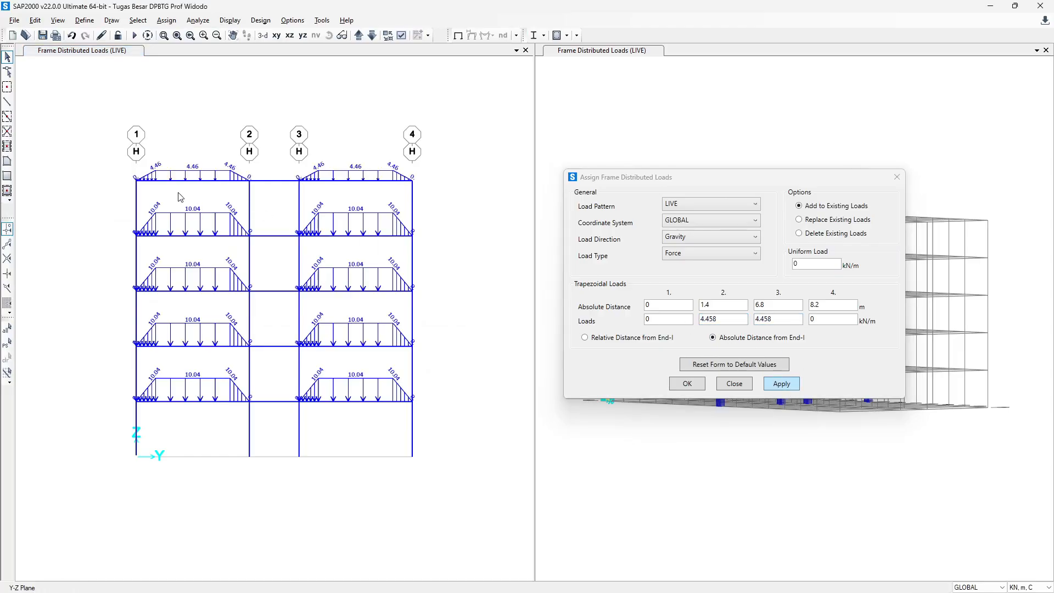
Step: Restore the previous selection of the two roof beams and set the load pattern to SIDL
click(7, 343)
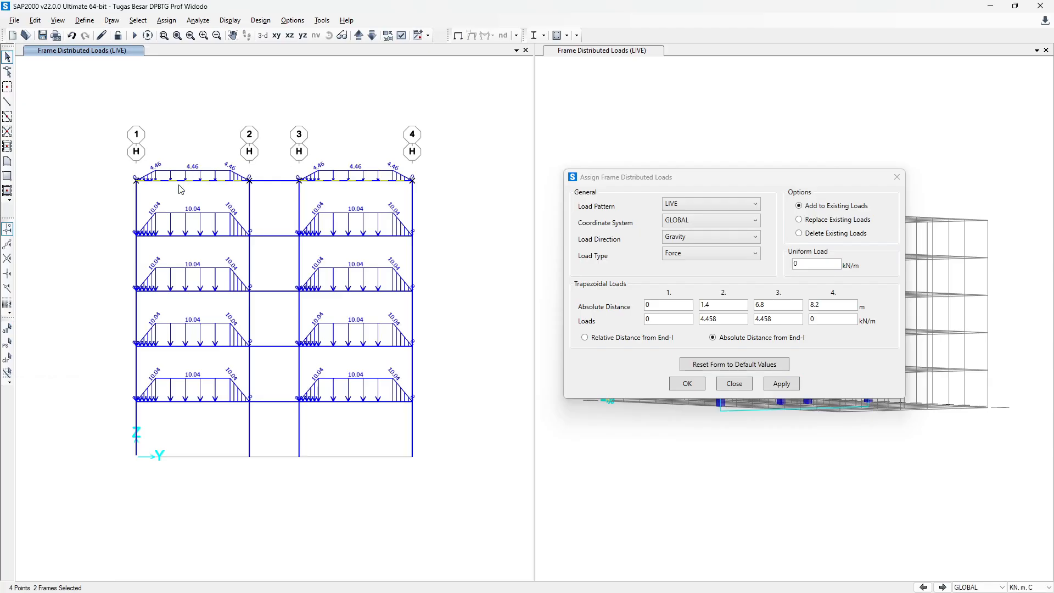
click(693, 211)
click(689, 258)
Step: Set the second and third trapezoidal loads to 7.13 kN/m (3.565*2), apply the SIDL load to the roof beams and close the dialog
double_click(711, 319)
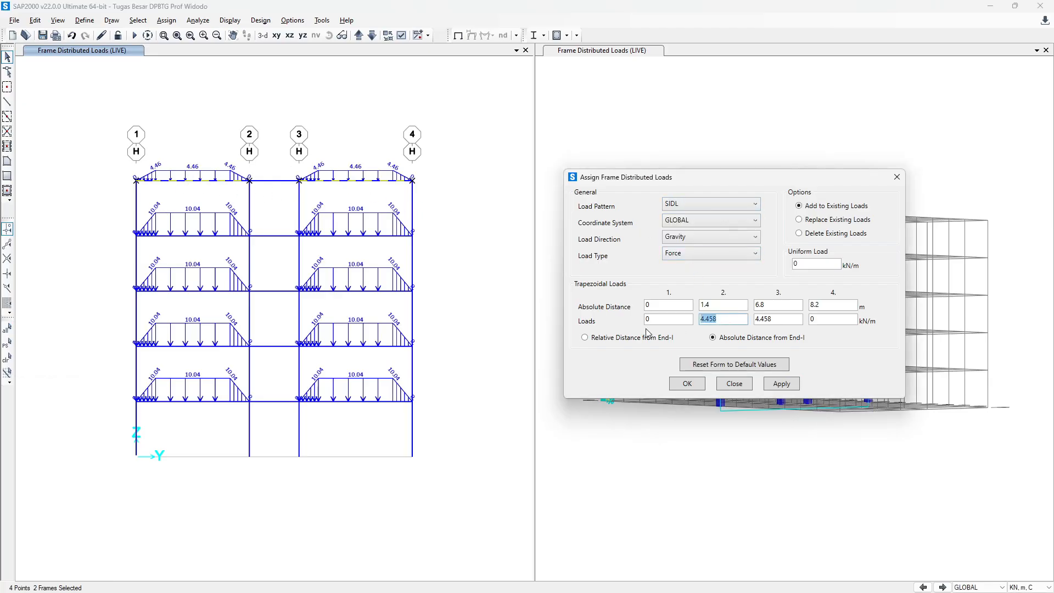
key(alt+Tab)
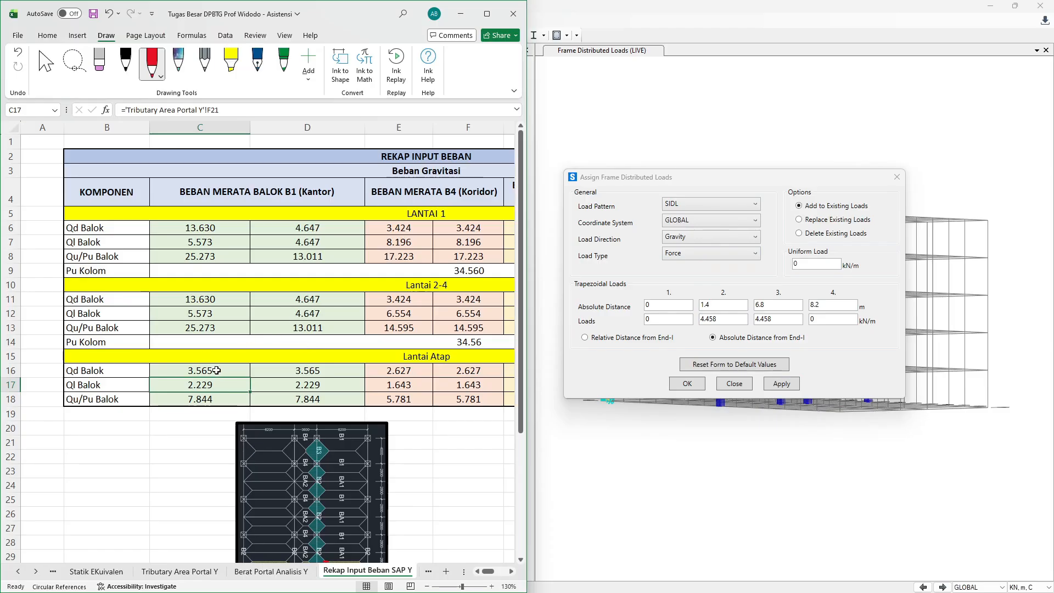
key(alt+Tab)
text(3)
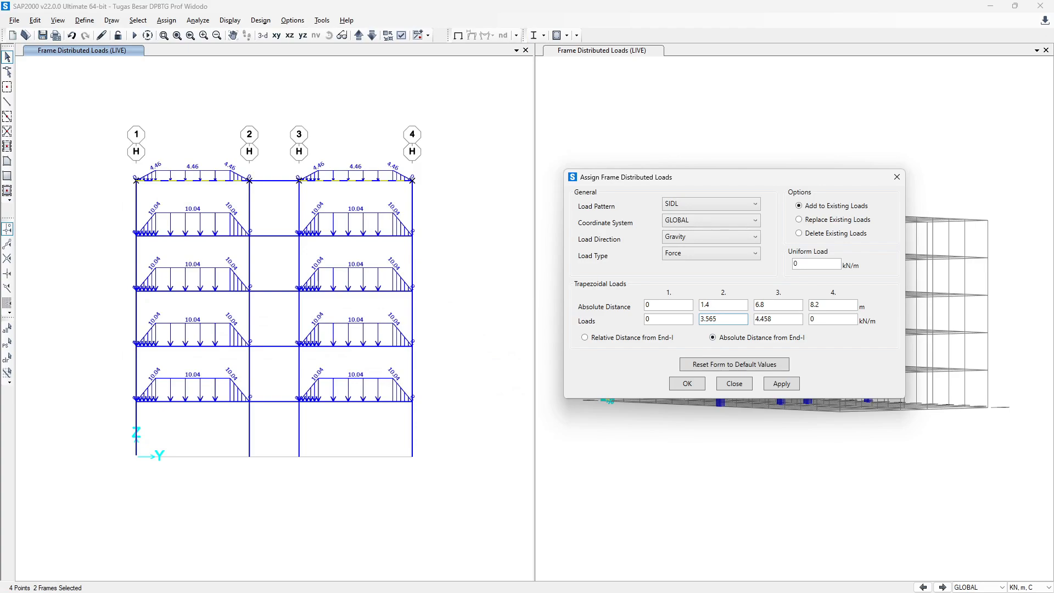
double_click(729, 317)
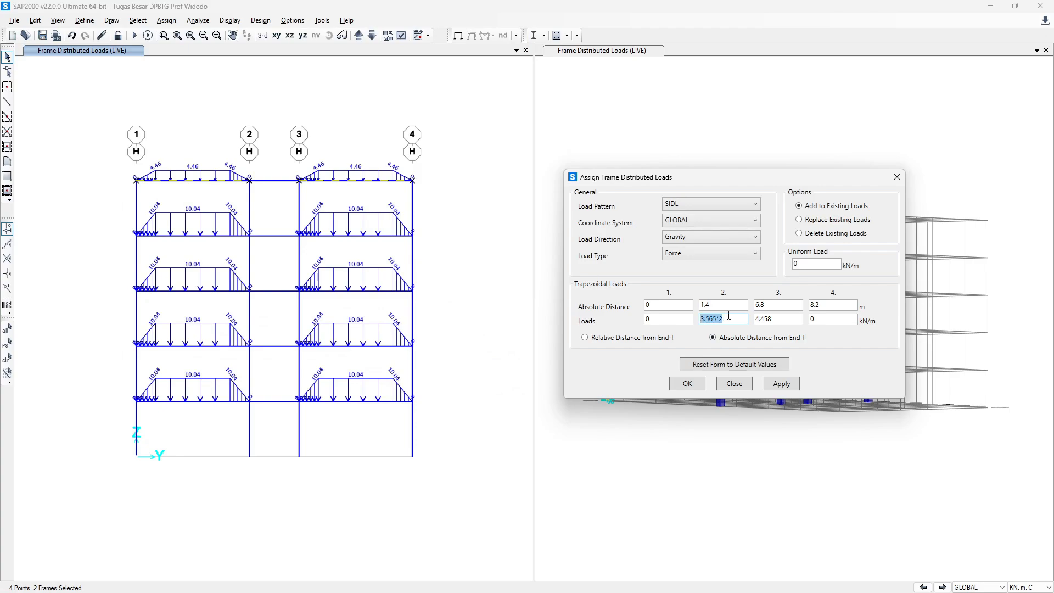
double_click(778, 317)
key(ctrl+v)
click(730, 319)
click(781, 383)
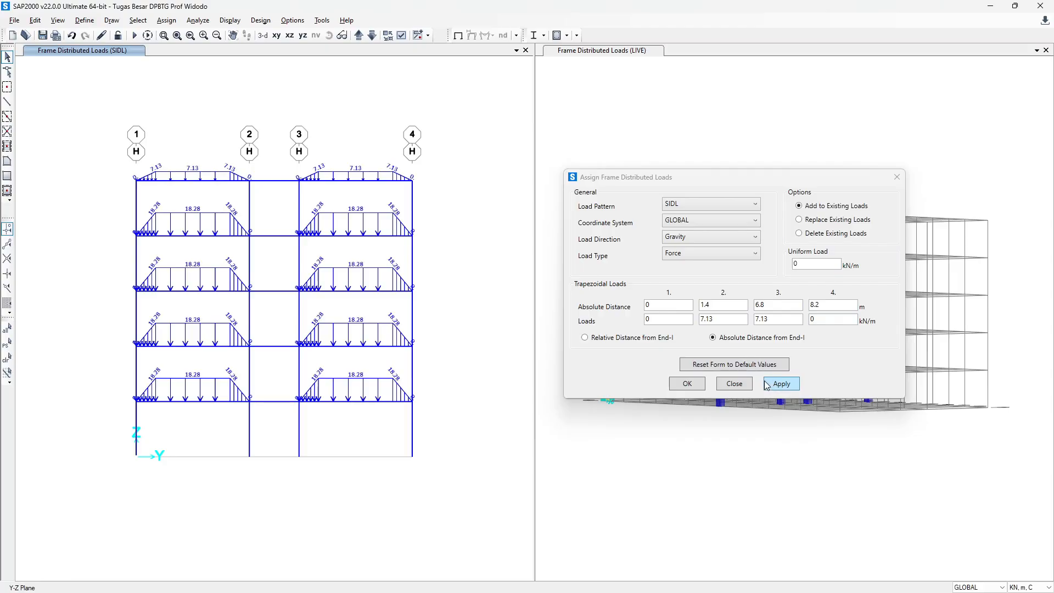
click(700, 391)
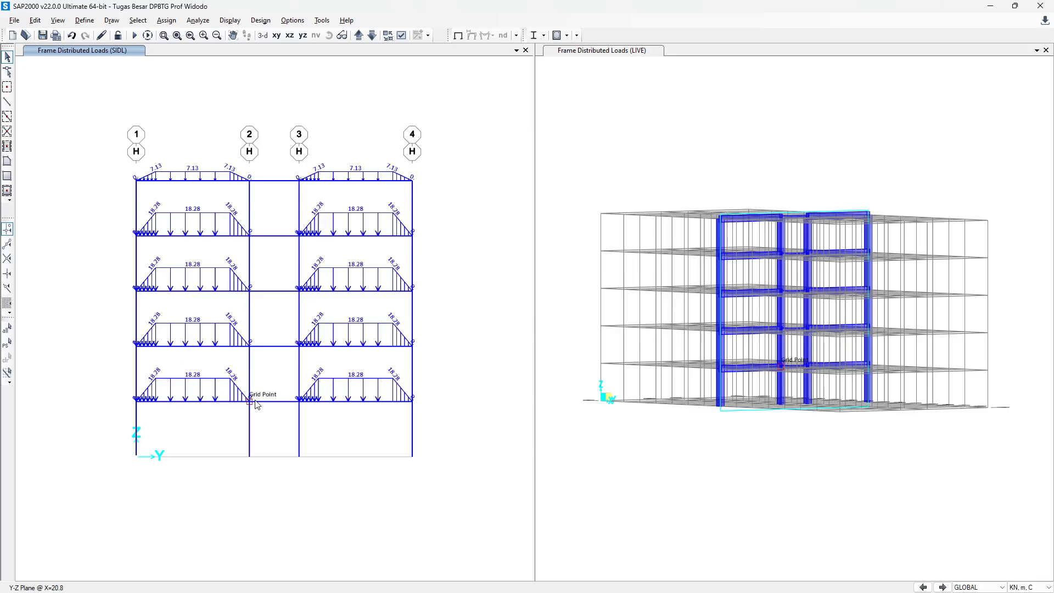
Step: Compare the B4 corridor beam Qd and Ql values for Lantai 1, Lantai 2-4 and Lantai Atap in the Excel recap
key(alt+Tab)
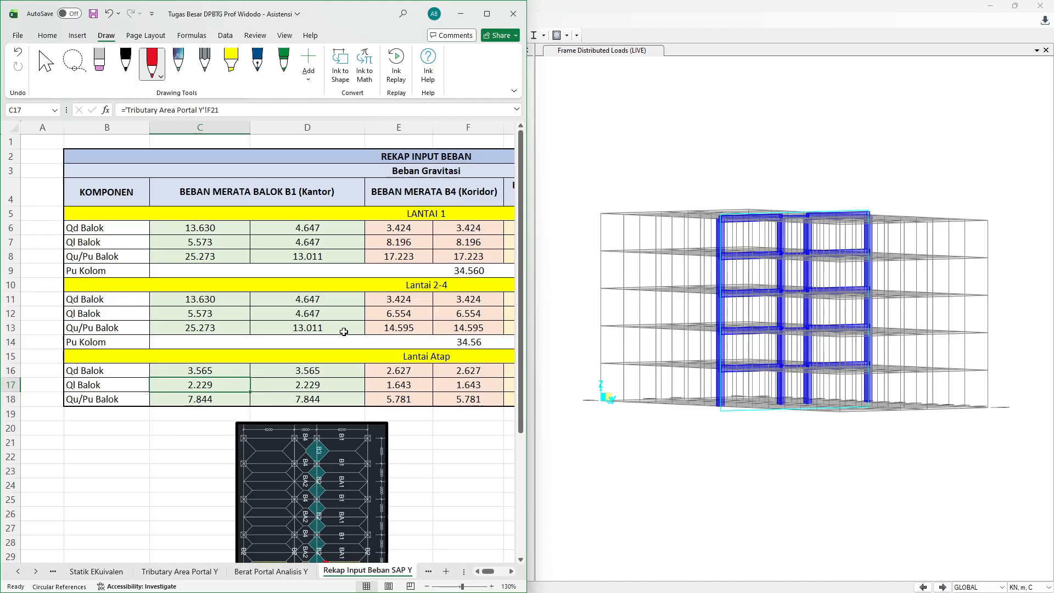
scroll(306, 331, right, 2)
drag(279, 228, 330, 229)
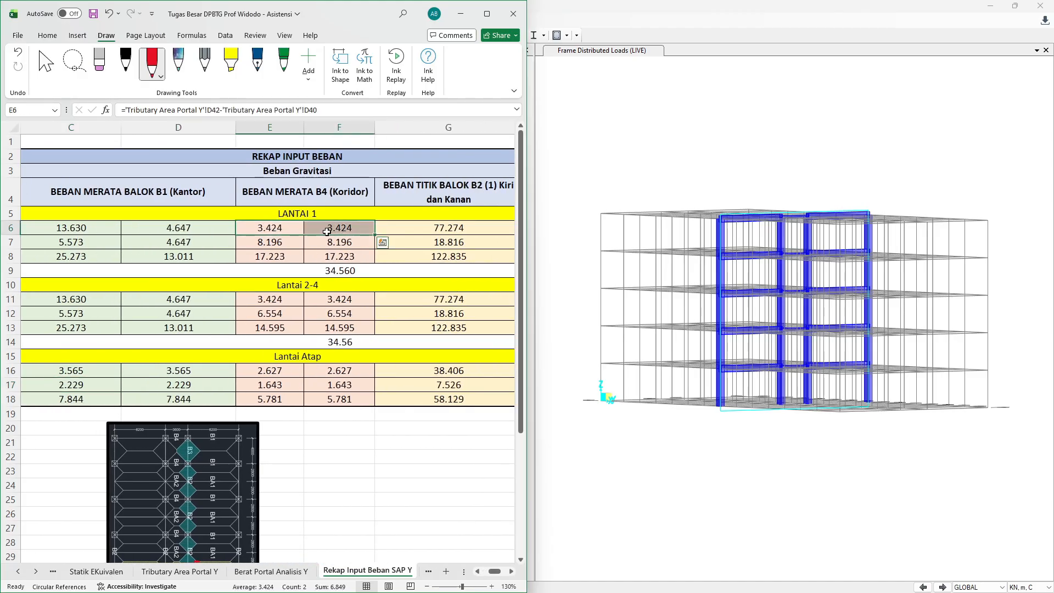
drag(279, 299, 343, 304)
click(273, 367)
drag(273, 367, 336, 370)
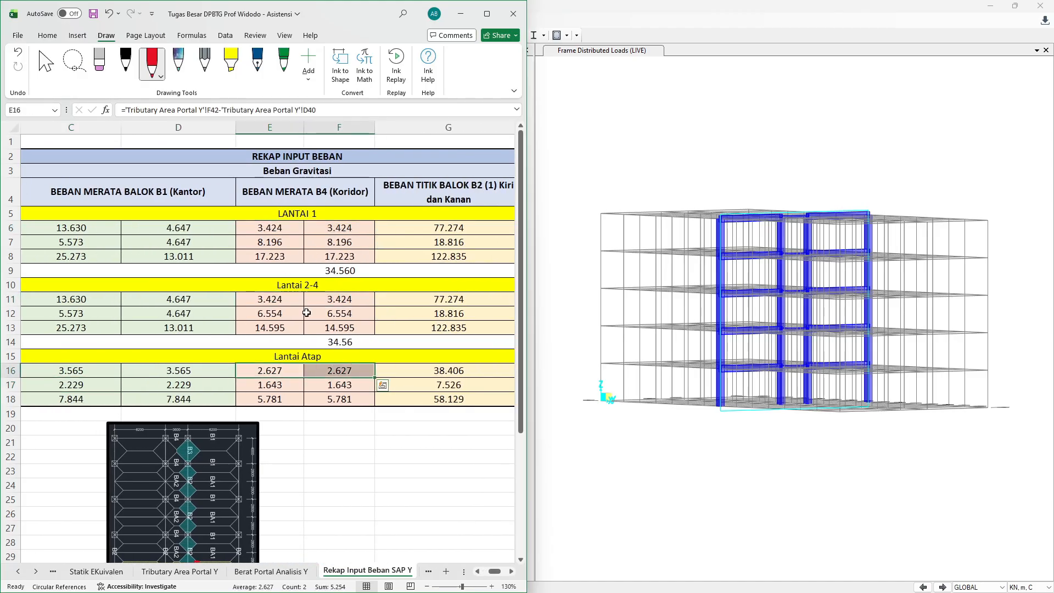
drag(277, 227, 330, 229)
drag(287, 301, 342, 299)
drag(268, 249, 324, 246)
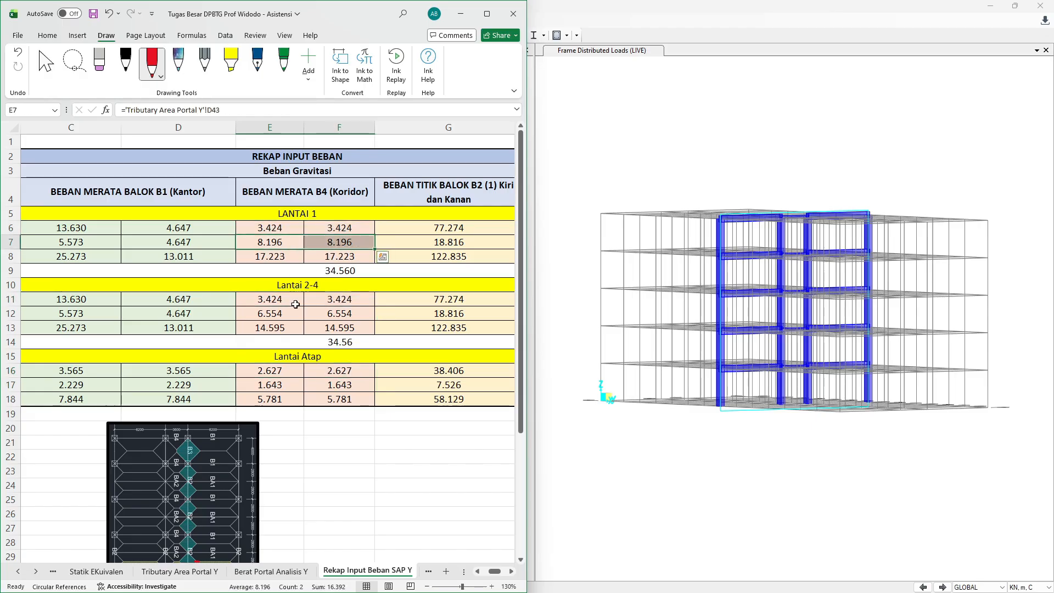
drag(294, 305, 332, 311)
Step: Select the four B4 corridor beams below the roof between grids 2 and 3 and open the frame distributed load assignment
drag(274, 231, 336, 230)
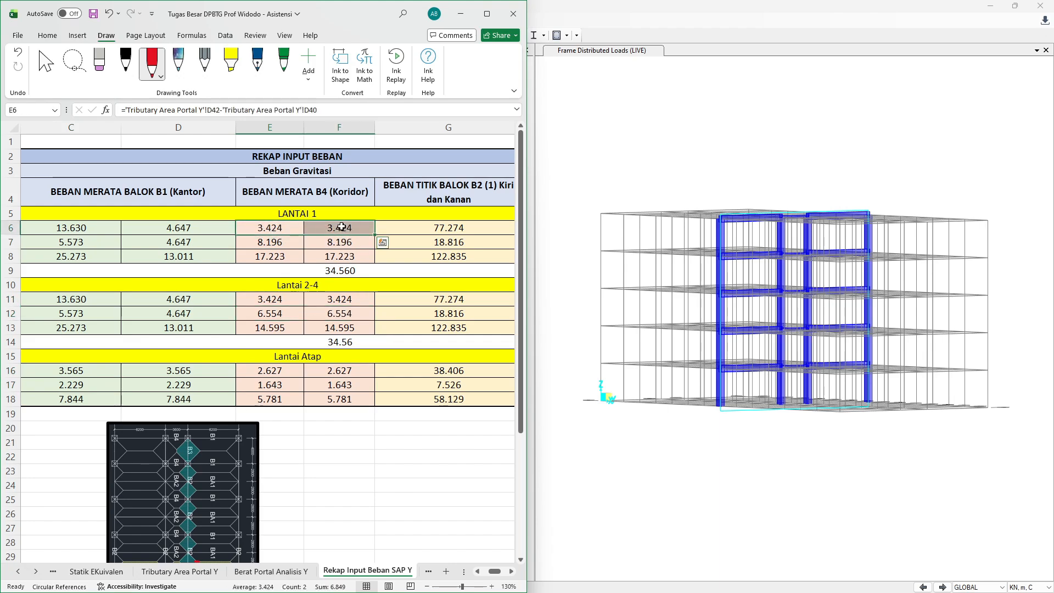
key(alt+Tab)
drag(240, 384, 321, 415)
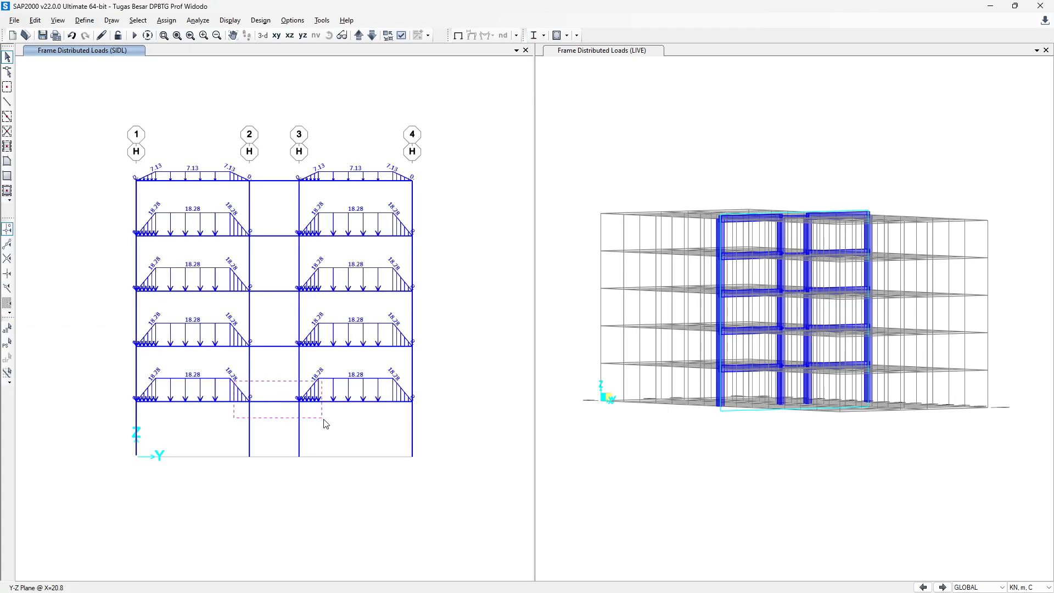
drag(234, 321, 338, 357)
drag(241, 268, 336, 303)
drag(230, 222, 340, 259)
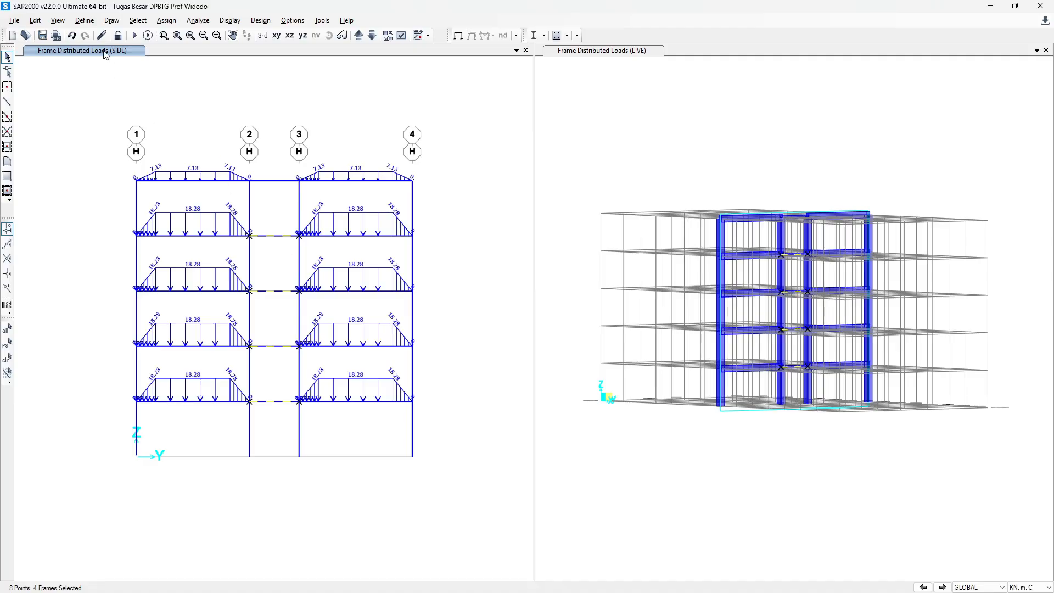
click(167, 20)
mouse_move(230, 152)
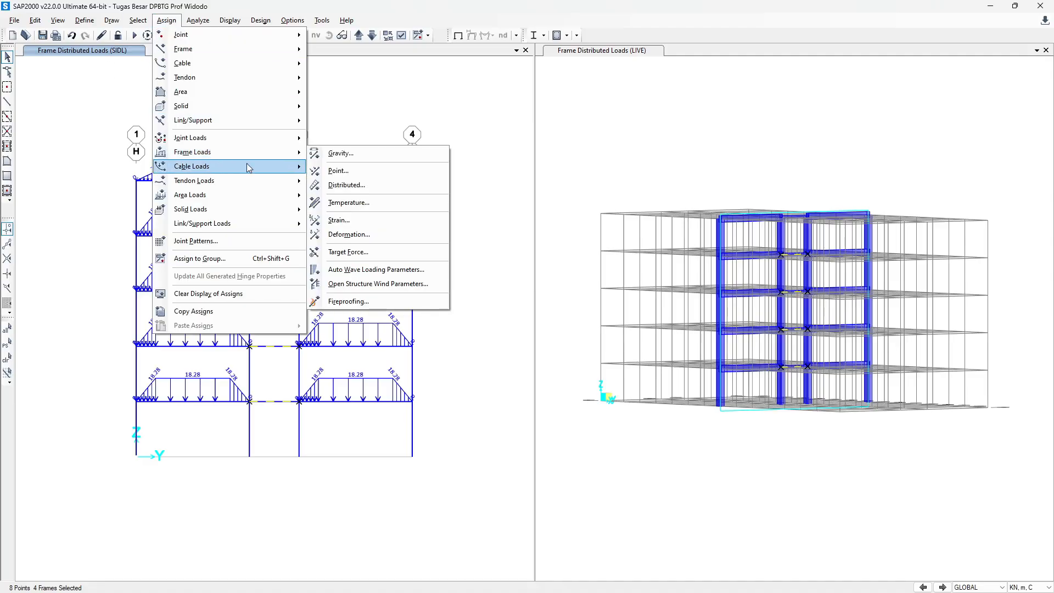
click(351, 187)
drag(532, 193, 727, 202)
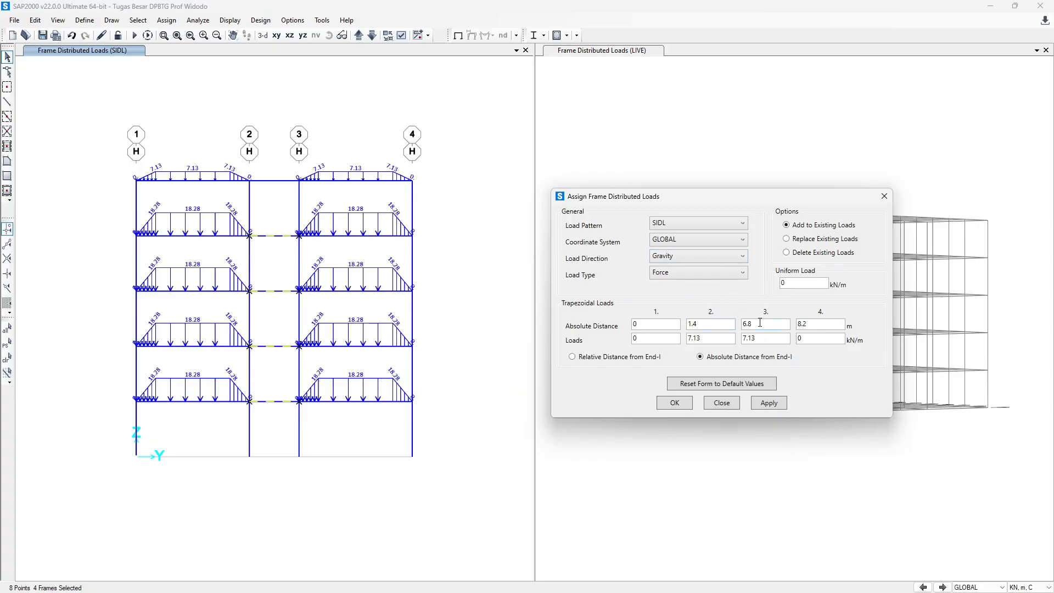
Step: Using the plan sketch in Excel, set the third and fourth trapezoidal load distances to 2.2 m and 3.6 m
key(alt+Tab)
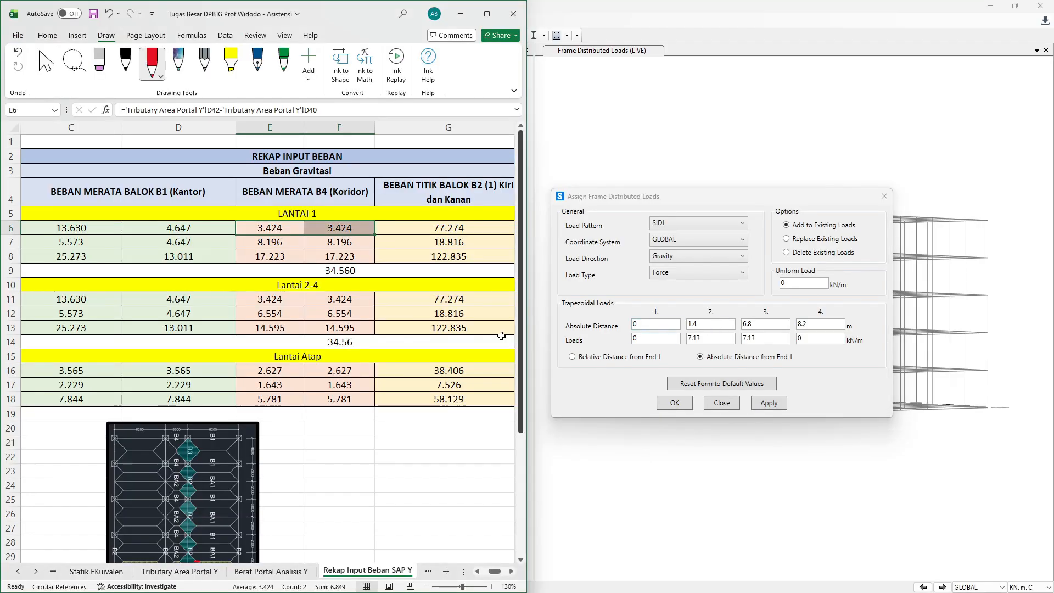
ctrl+scroll(208, 485, up, 10)
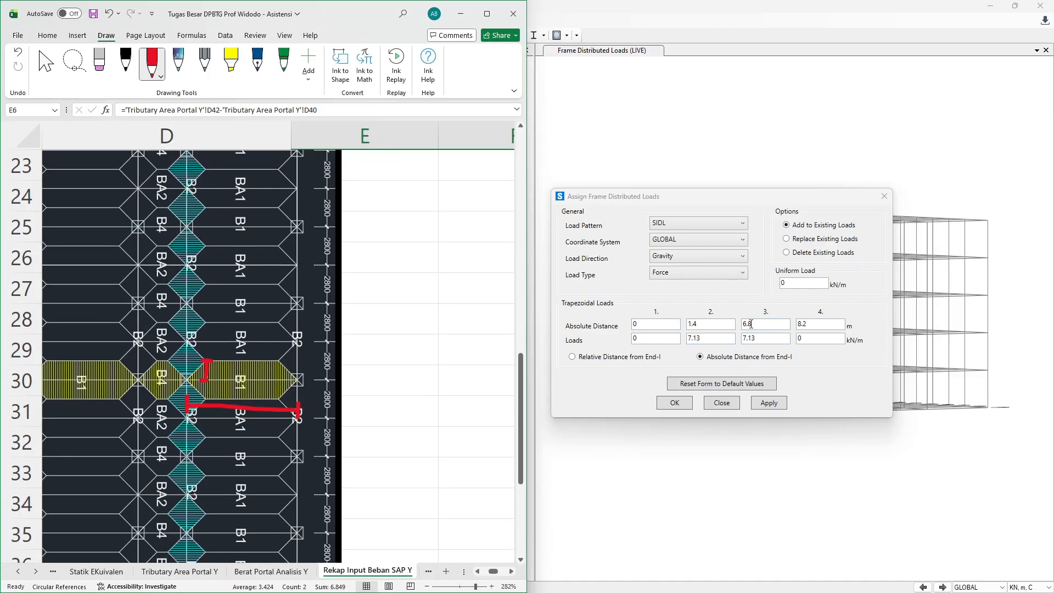
click(707, 324)
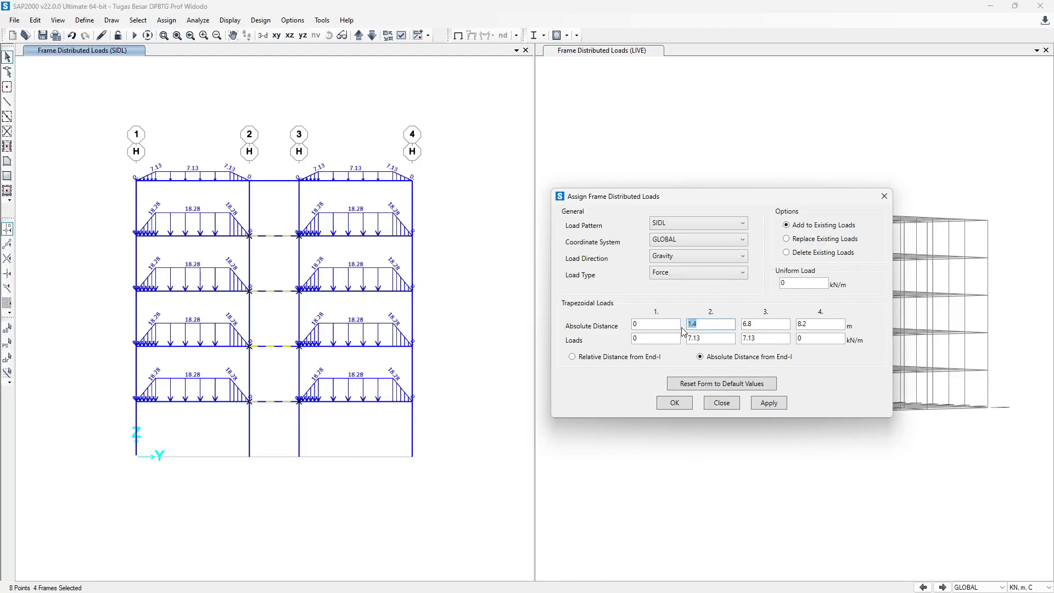
key(alt+Tab)
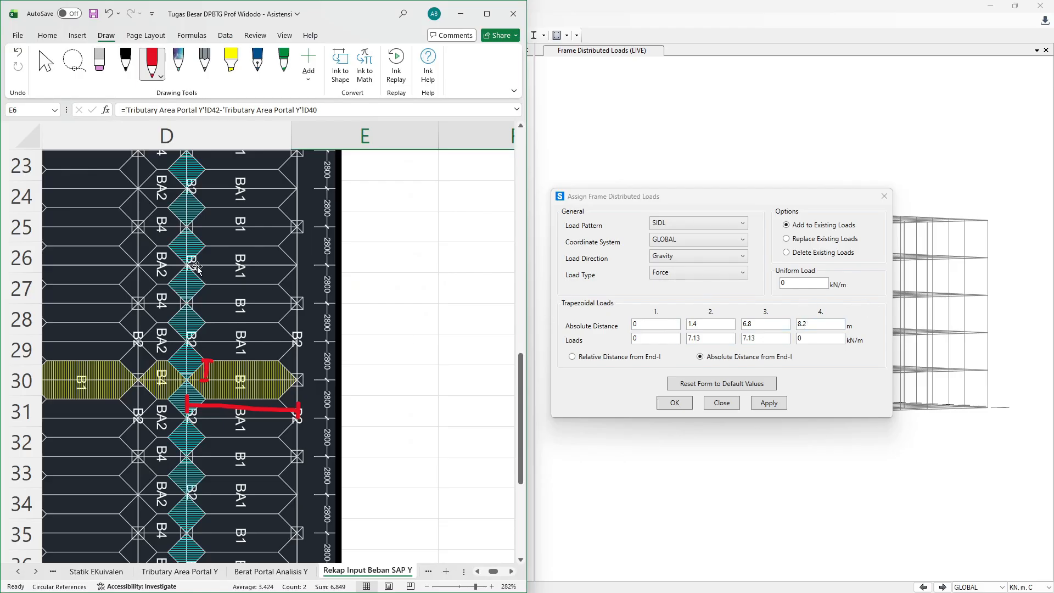
scroll(197, 268, up, 4)
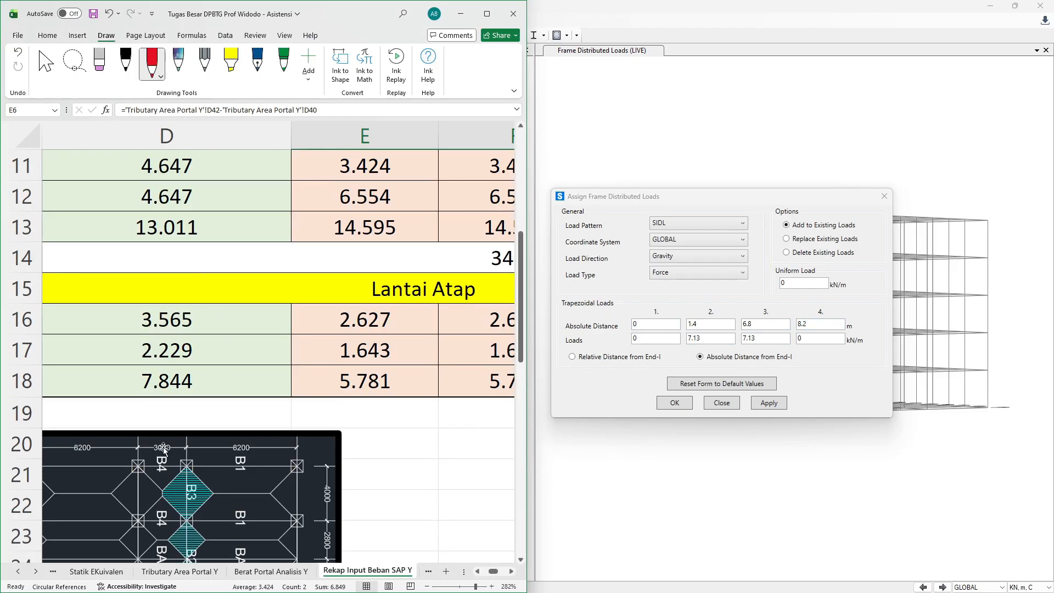
drag(818, 324, 780, 332)
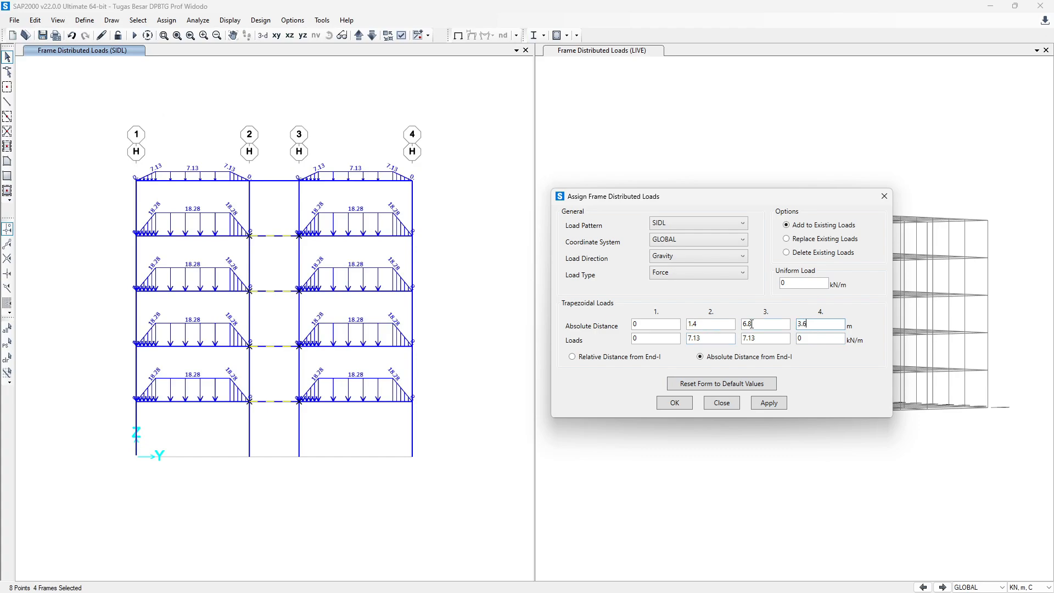
drag(752, 324, 727, 329)
Step: Begin the second trapezoidal load as a sum with 13.63 from the Lantai 1 row of the Excel recap
key(alt+Tab)
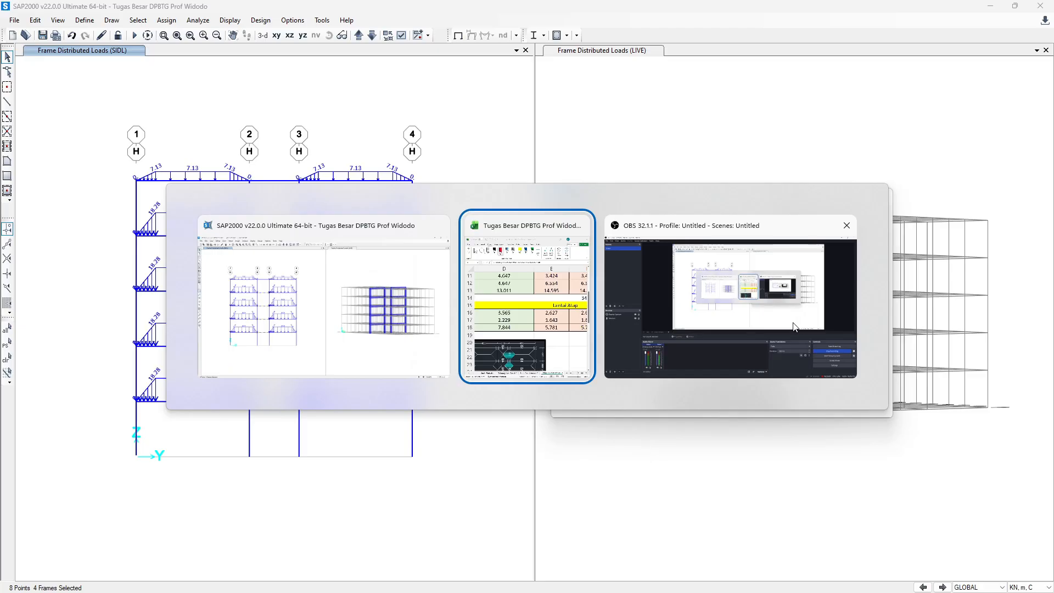
key(alt+Tab)
ctrl+scroll(282, 298, down, 5)
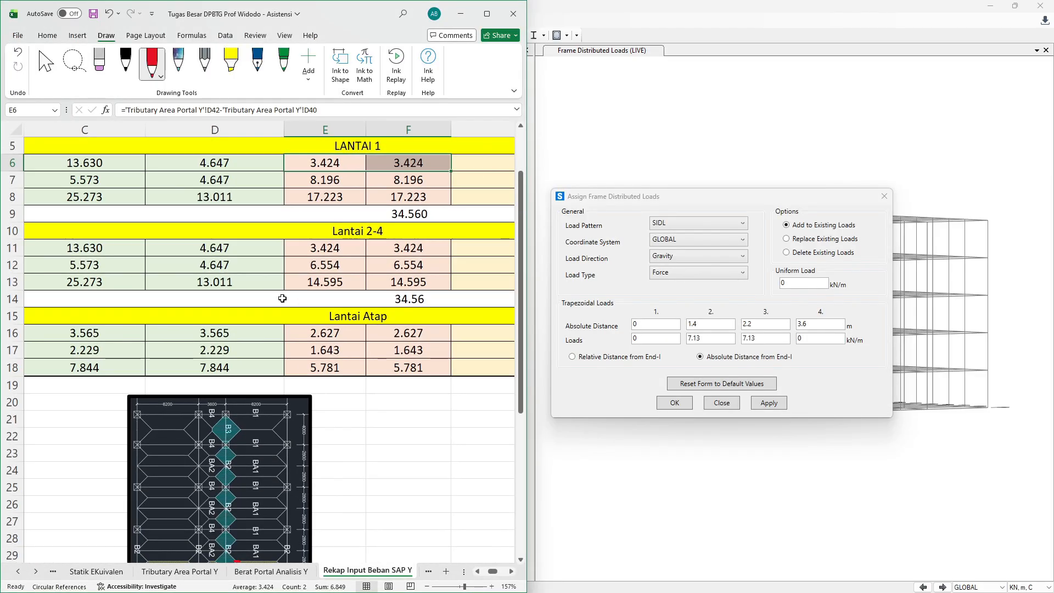
click(254, 301)
click(250, 270)
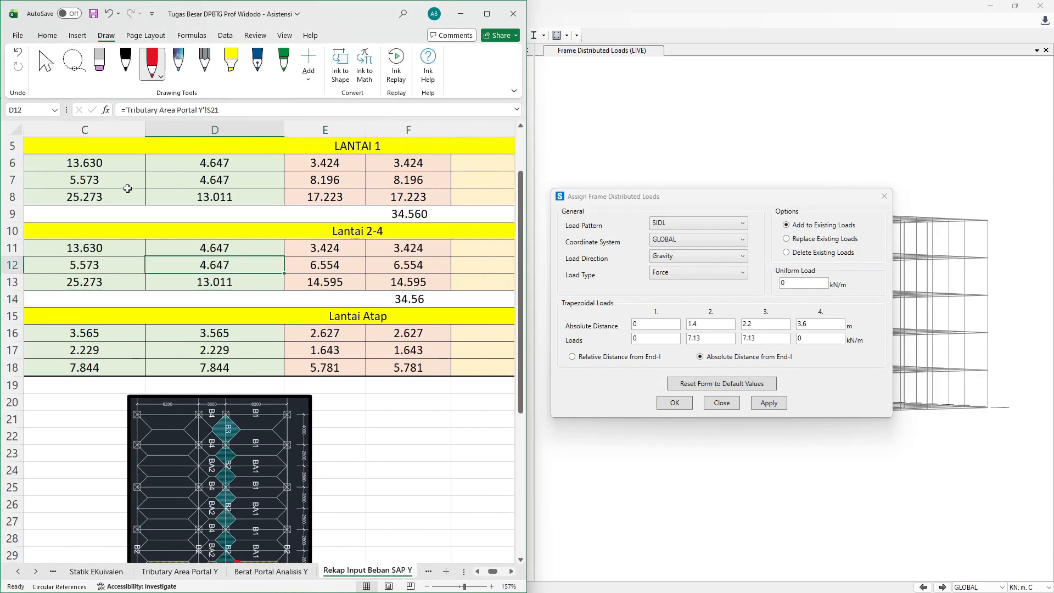
click(123, 163)
click(714, 338)
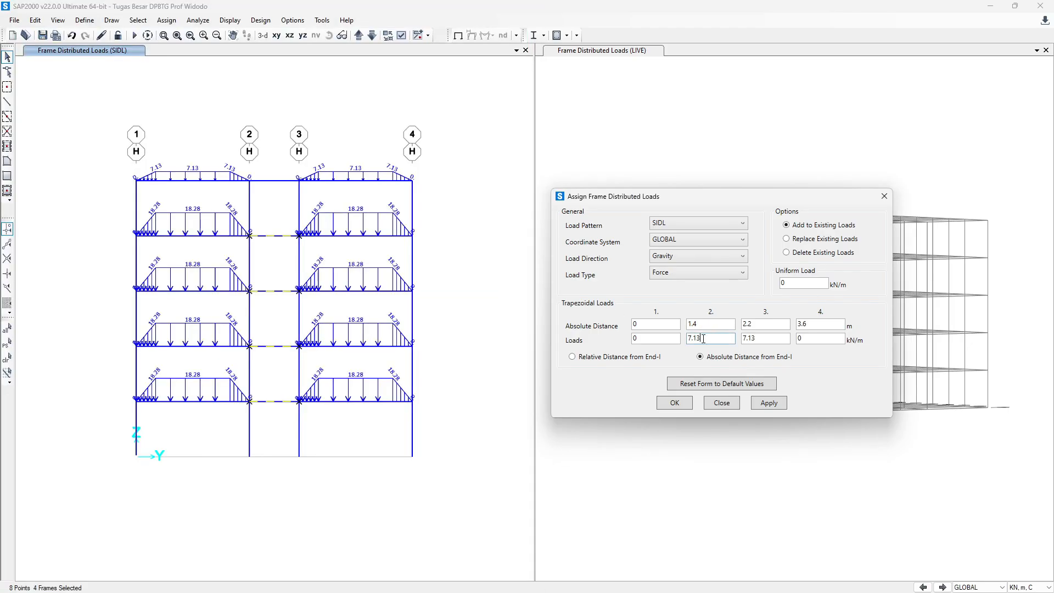
double_click(714, 338)
text(13.36)
key(alt+Tab)
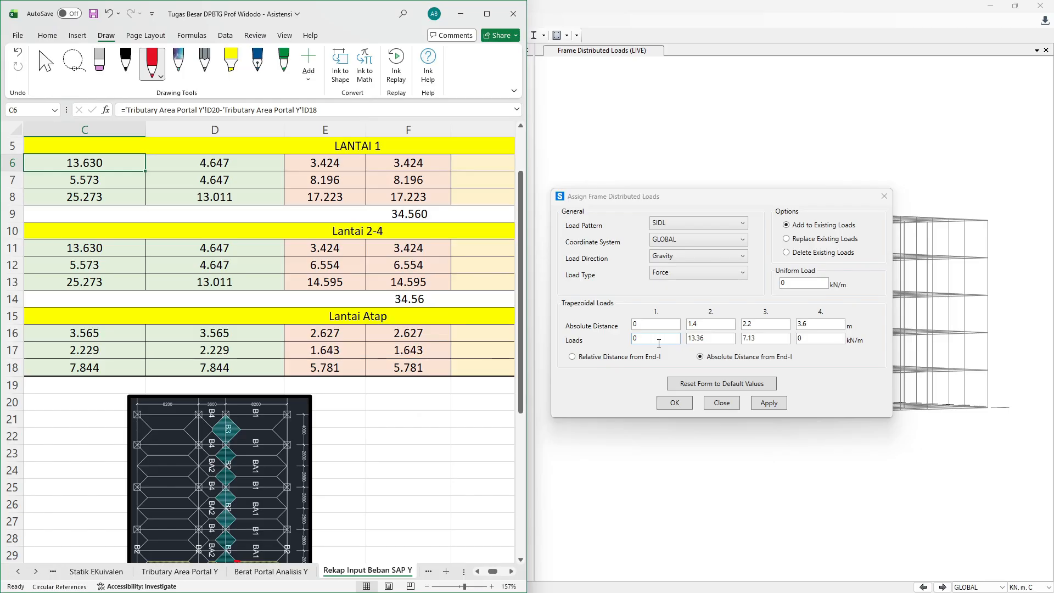
key(alt+Tab)
key(Right)
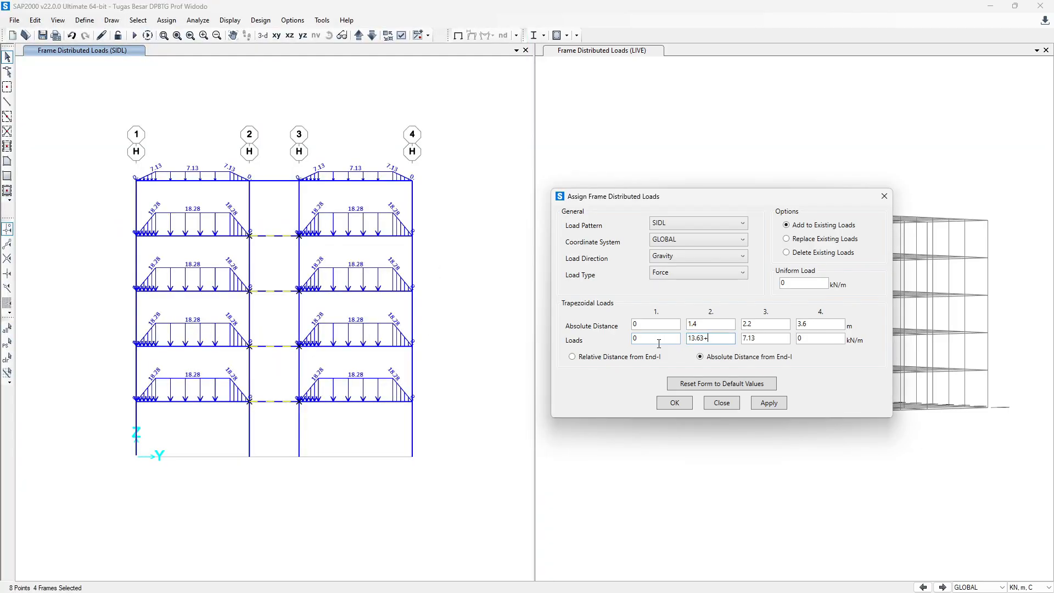
text(+)
Step: Complete the second trapezoidal load as 18.097 kN/m, copy it to the third and apply the SIDL load to the four corridor beams
key(alt+Tab)
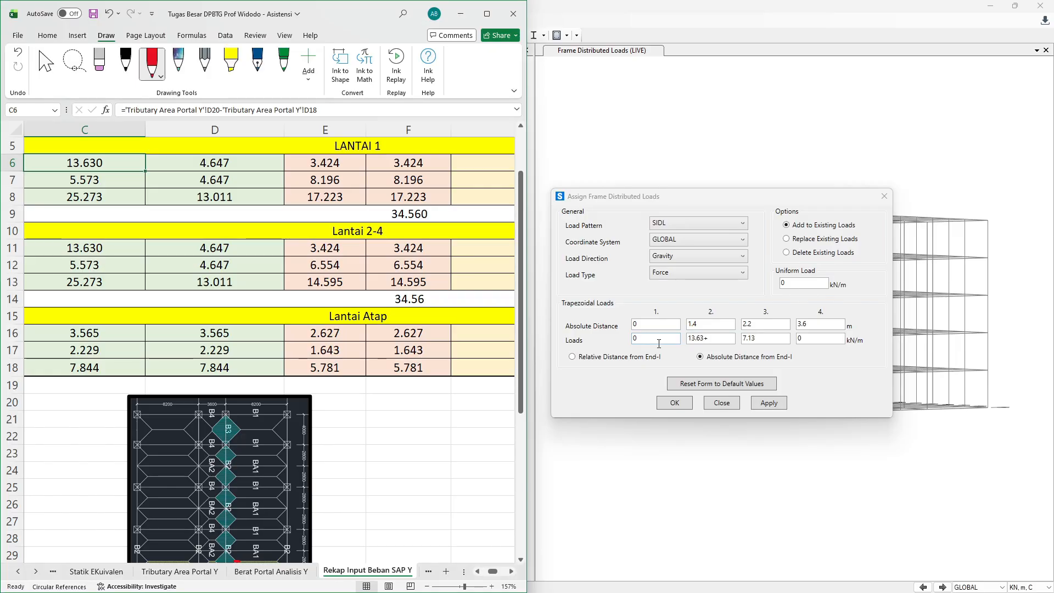
key(alt+Tab)
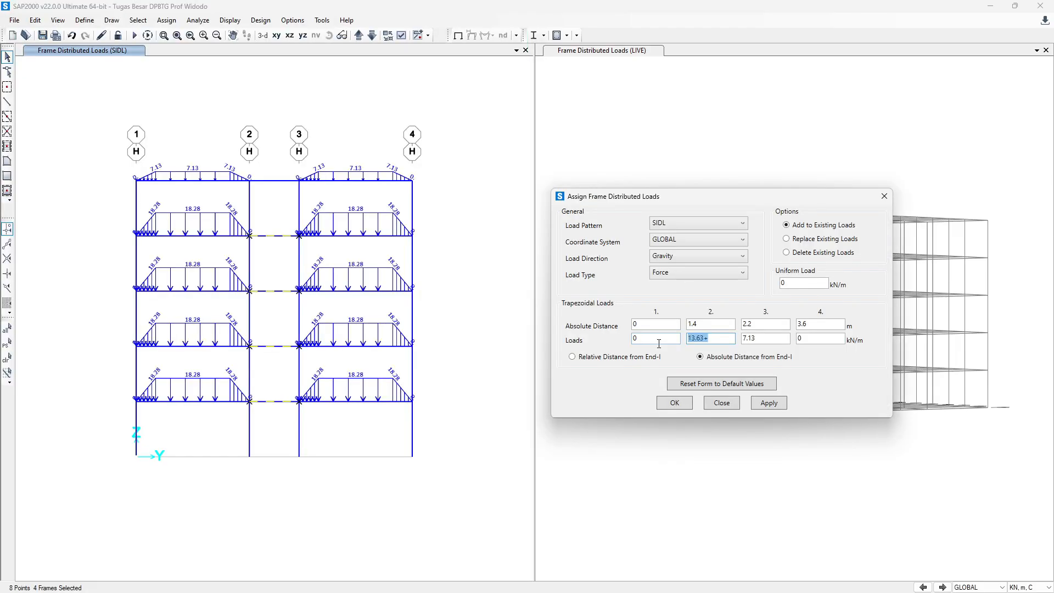
key(Right)
text(3)
key(Return)
key(ctrl+c)
drag(761, 335, 706, 336)
key(ctrl+v)
click(768, 407)
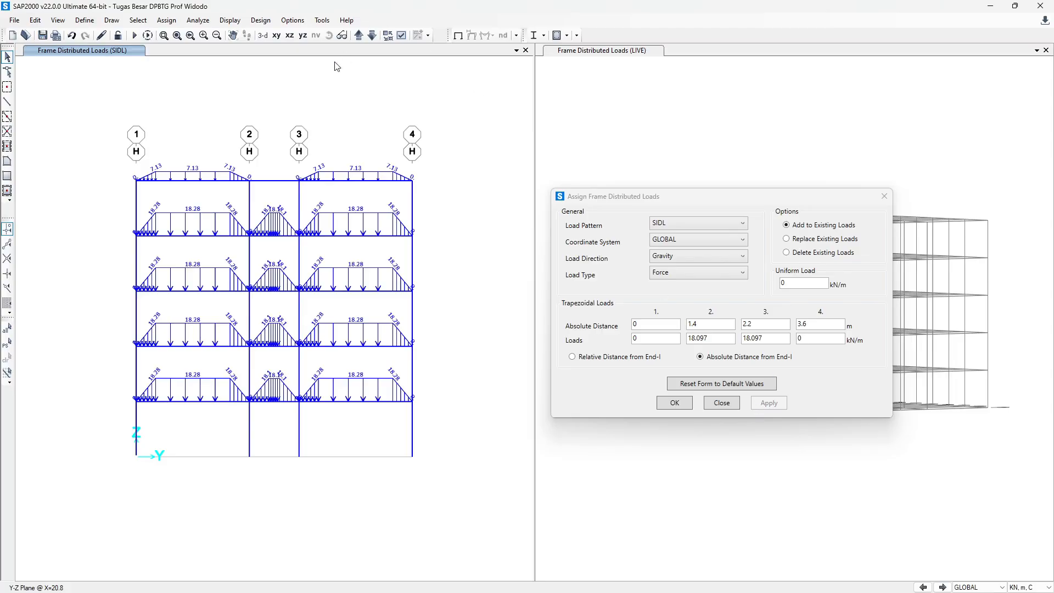
Step: Recheck the B4 corridor beam load values for Lantai 1 in the Excel recap
drag(241, 173, 304, 189)
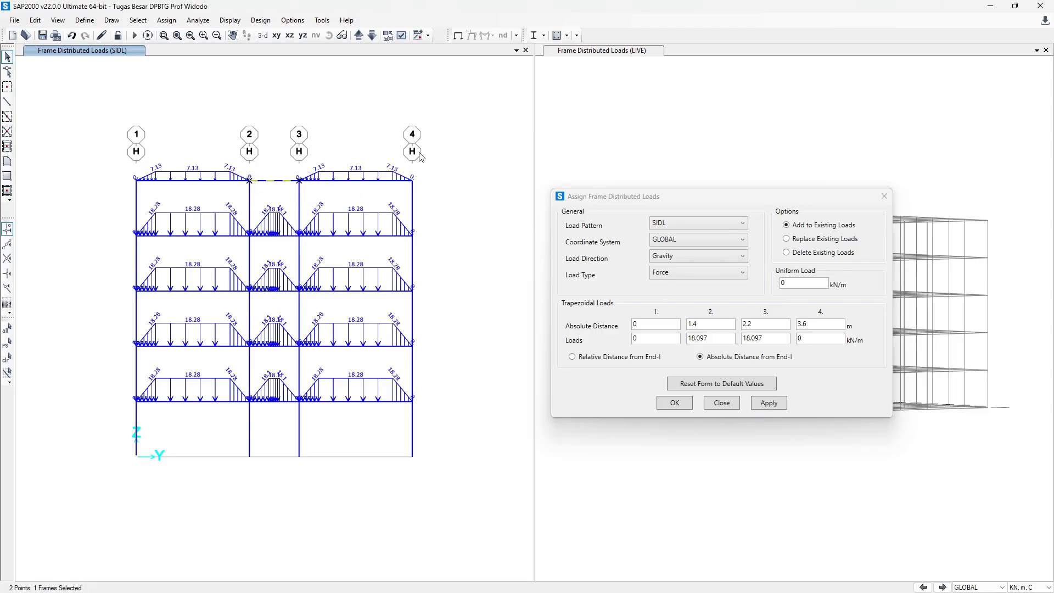
key(alt+Tab)
scroll(268, 372, left, 3)
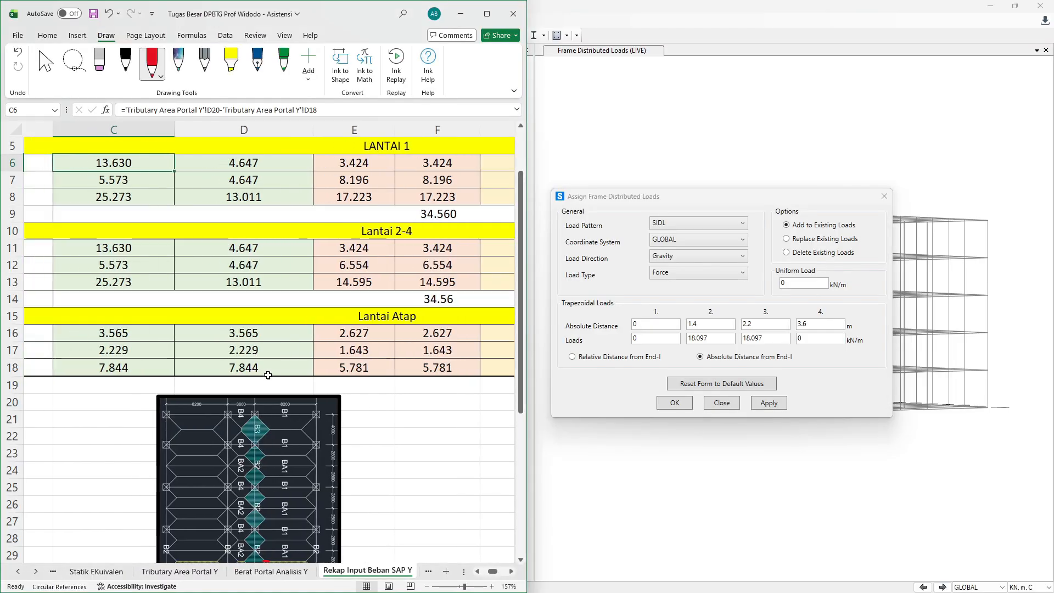
scroll(370, 332, right, 3)
scroll(370, 331, right, 2)
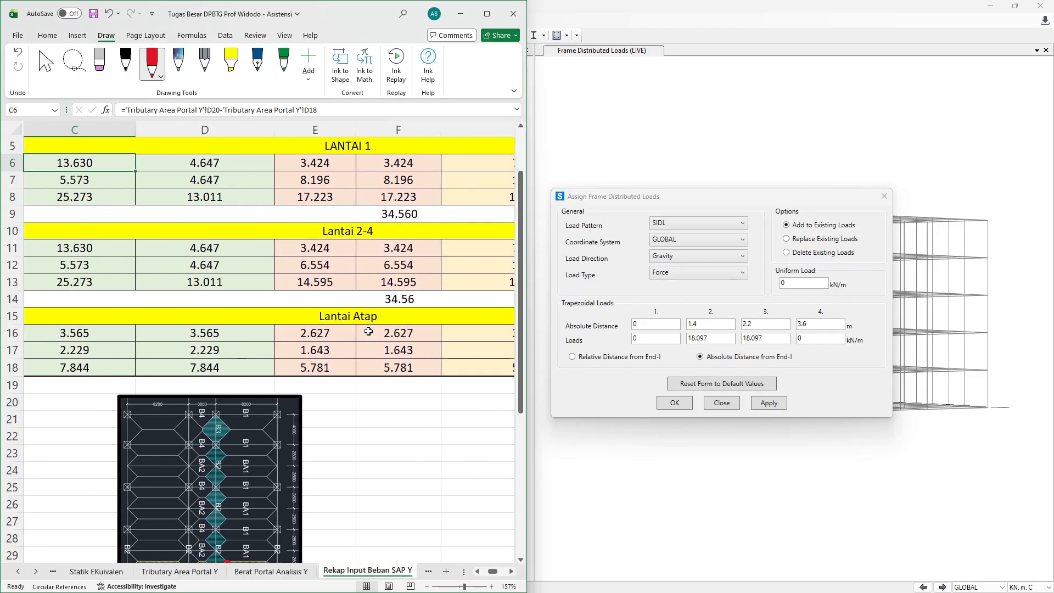
scroll(373, 332, left, 2)
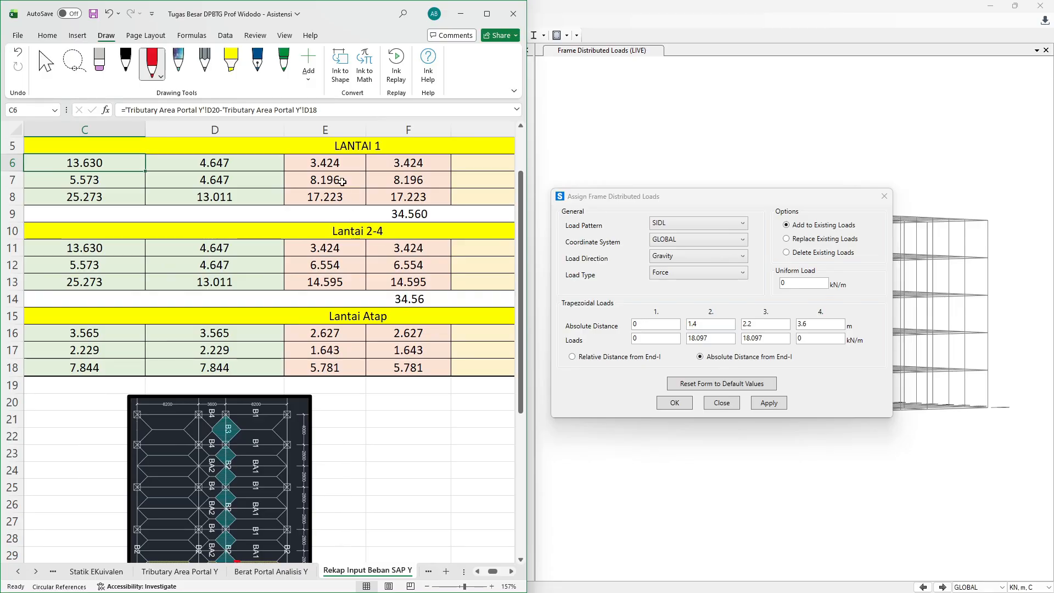
drag(335, 163, 388, 157)
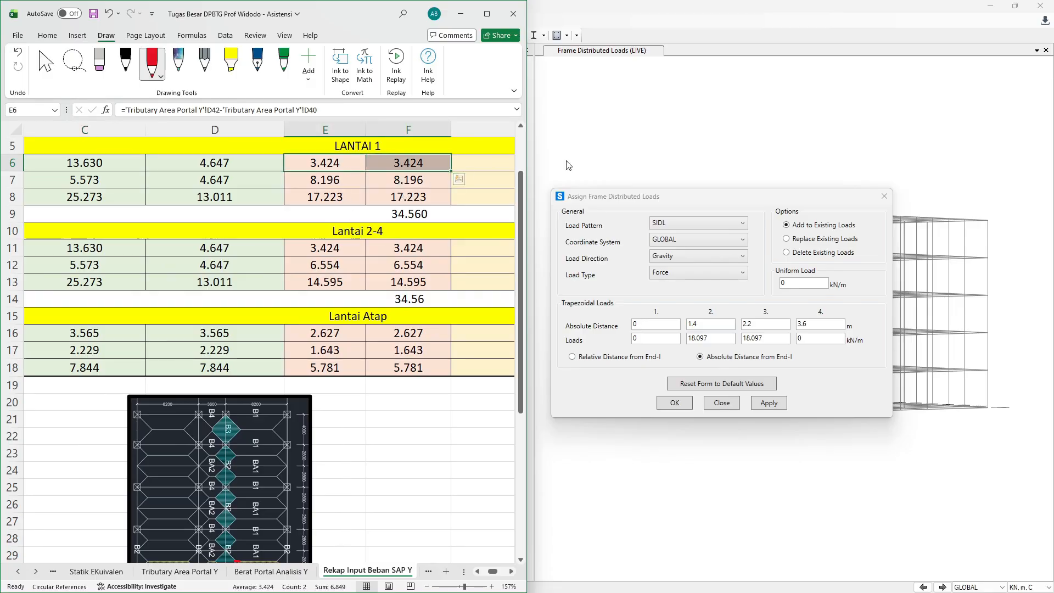
Step: Reselect the four corridor beams below the roof and choose to replace existing loads
click(582, 185)
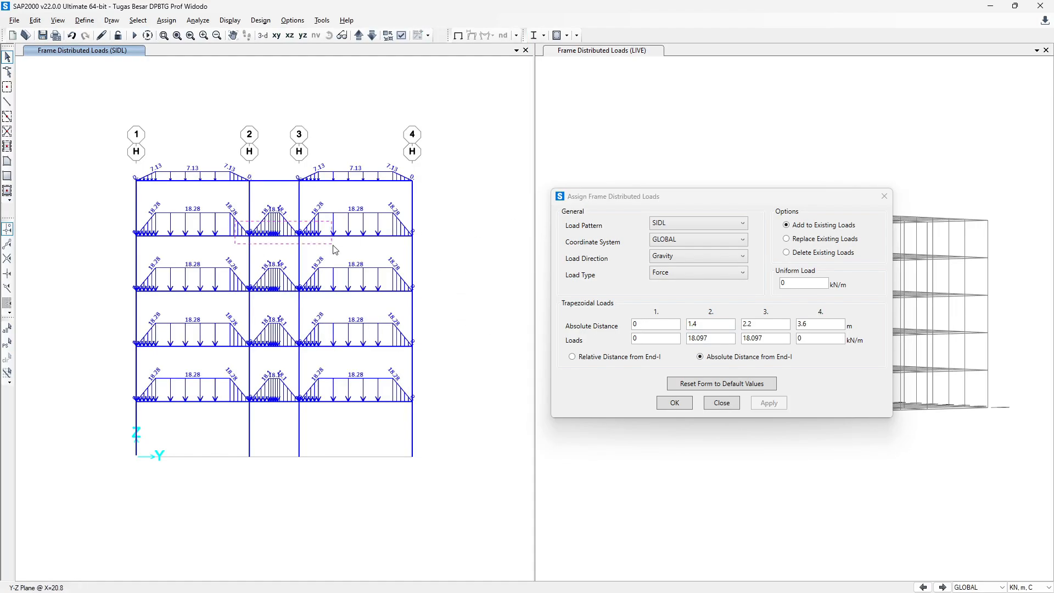
drag(225, 255, 343, 302)
drag(225, 300, 322, 365)
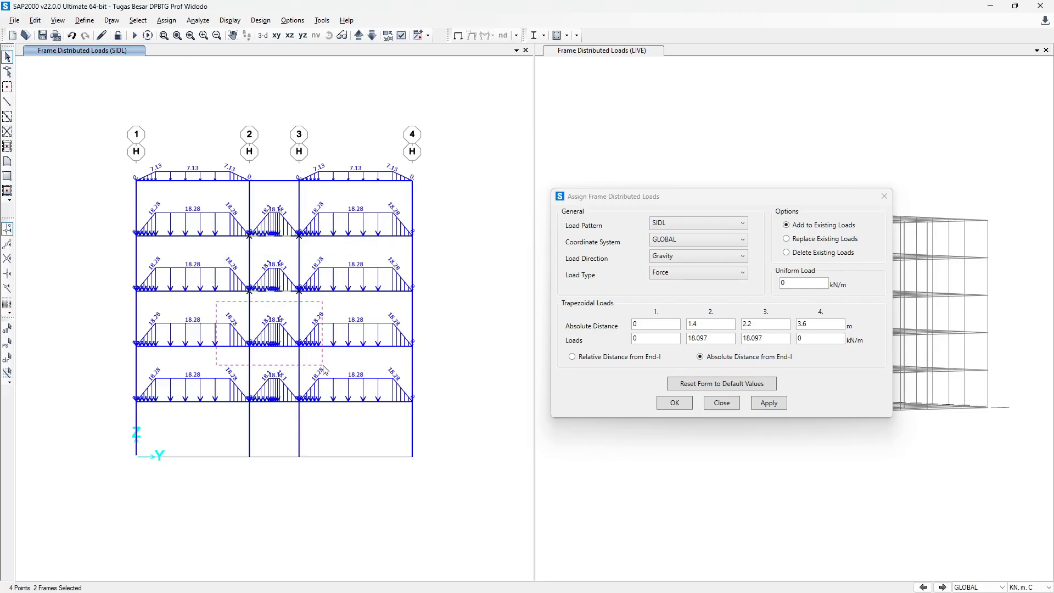
drag(194, 357, 330, 429)
click(788, 239)
Step: Set the second and third trapezoidal loads to 6.848 kN/m (3.424*2) and apply the SIDL load to the four corridor beams
key(alt+Tab)
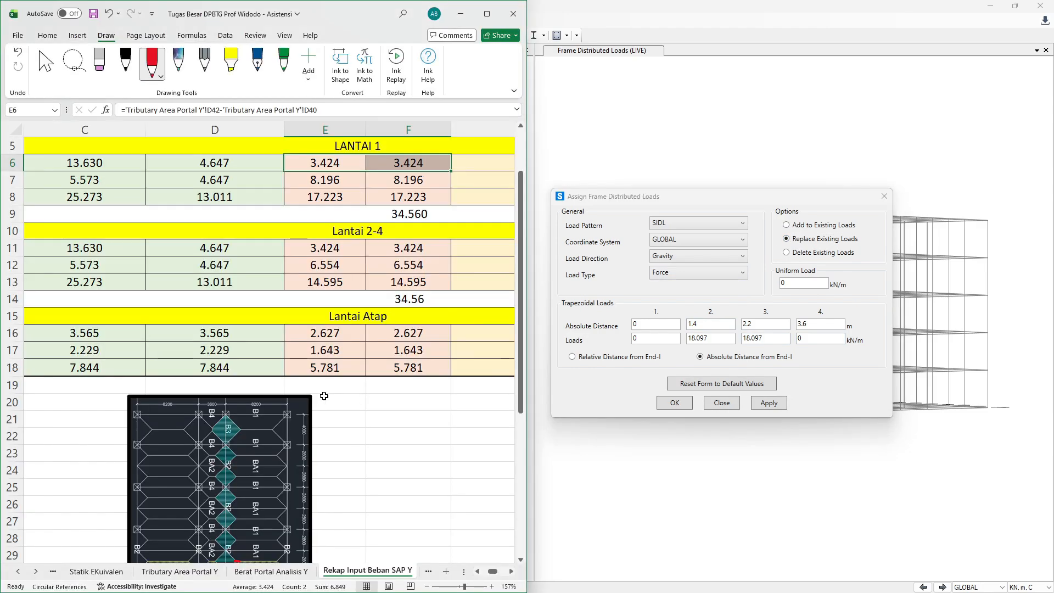
click(332, 163)
double_click(712, 338)
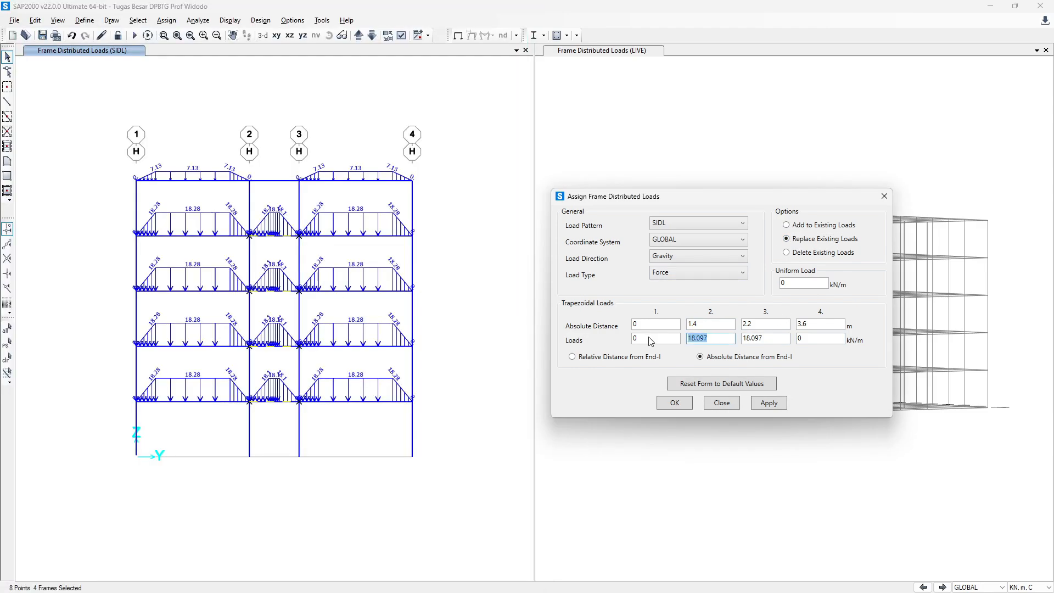
text(3.424*2)
key(ctrl+a)
key(ctrl+c)
drag(764, 339, 726, 346)
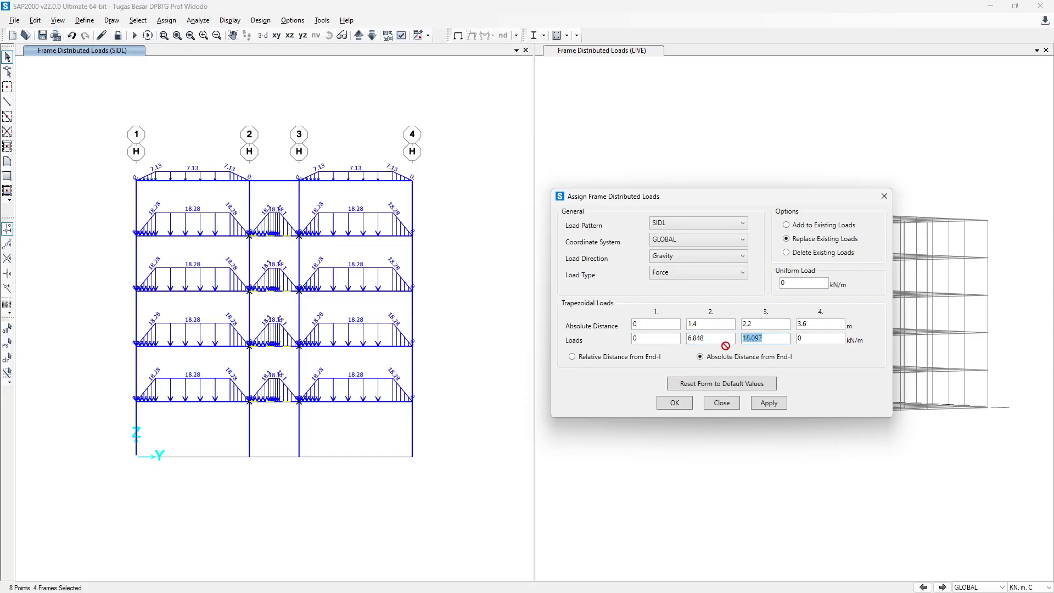
key(ctrl+v)
click(802, 338)
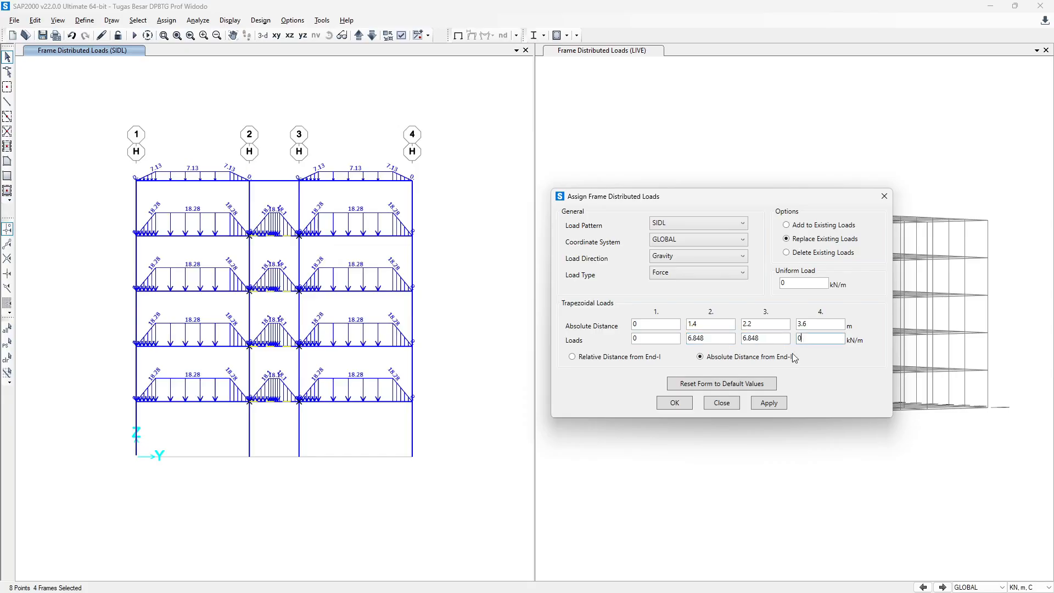
click(774, 403)
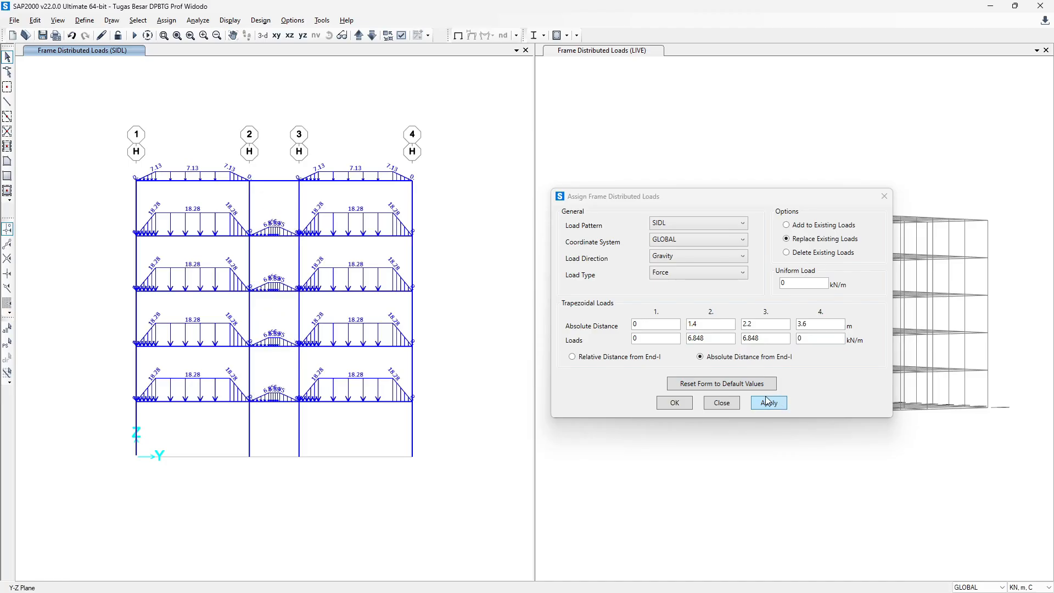
Step: Select the roof corridor beam between grids 2 and 3 and look up its B4 SIDL values for Lantai Atap in the Excel recap
click(335, 224)
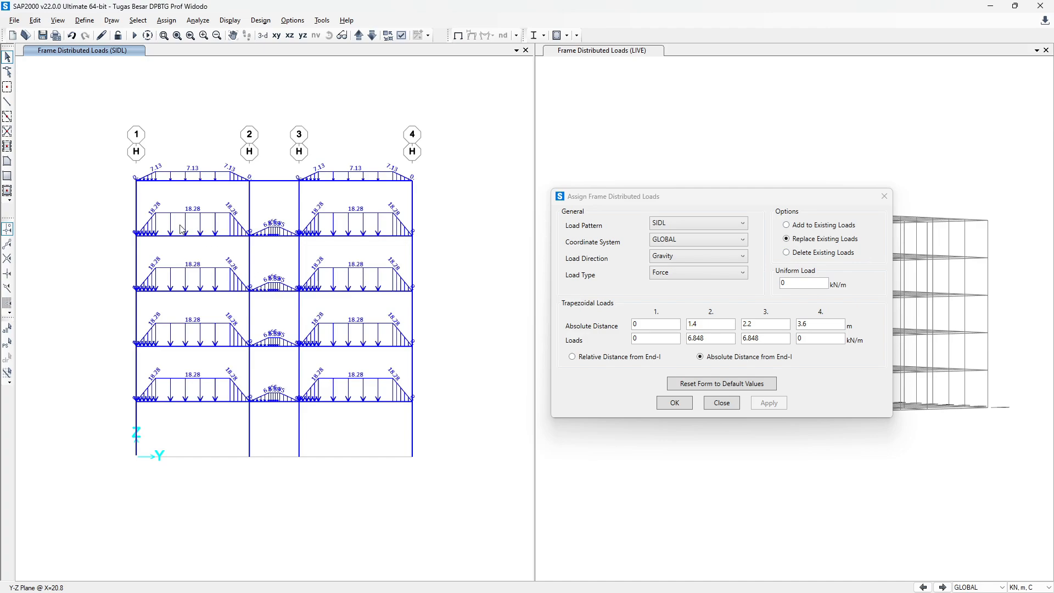
drag(236, 163, 331, 196)
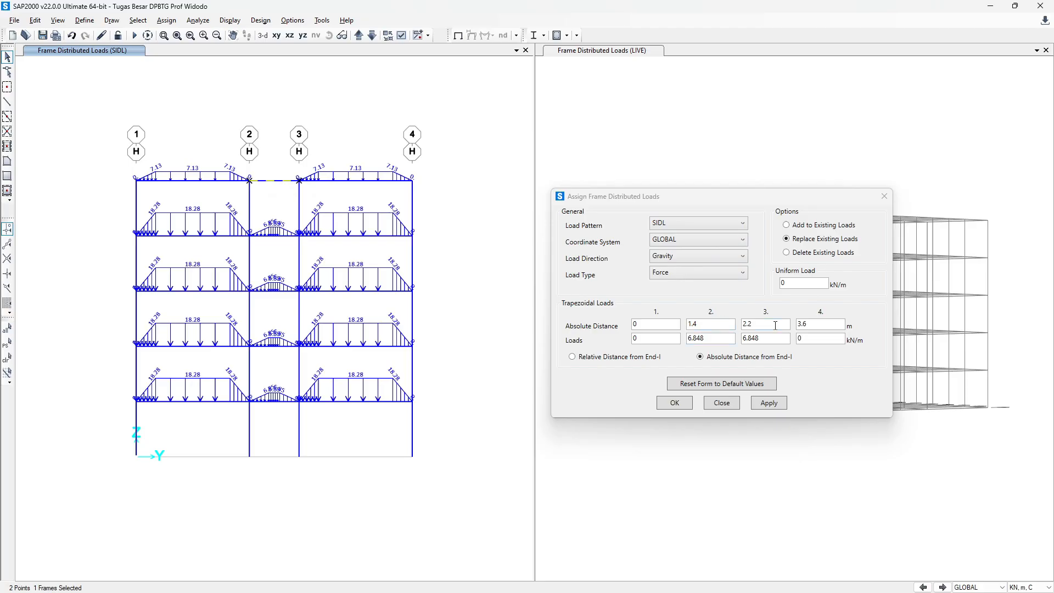
key(alt+Tab)
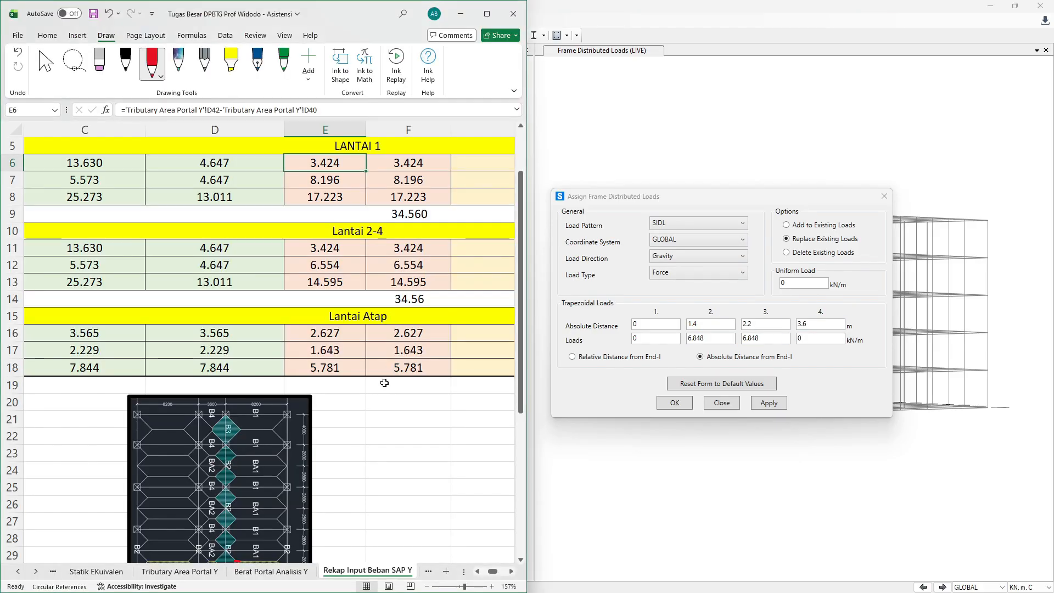
drag(333, 337, 419, 333)
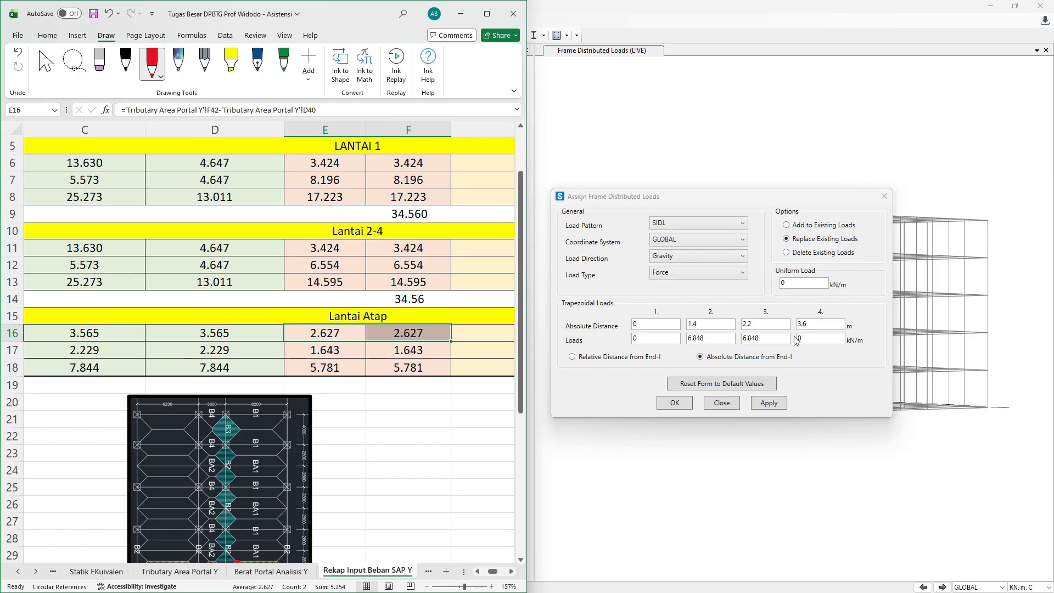
Step: Set the second and third trapezoidal loads to 5.254 kN/m (2.627*2) and apply the SIDL load to the roof corridor beam
double_click(714, 338)
text(2.627)
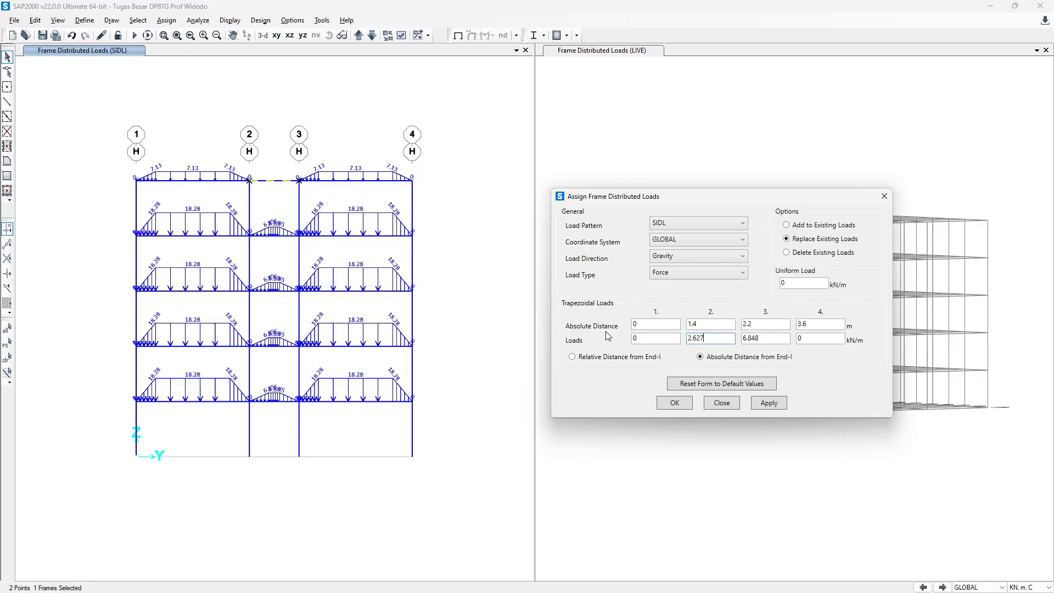
double_click(707, 342)
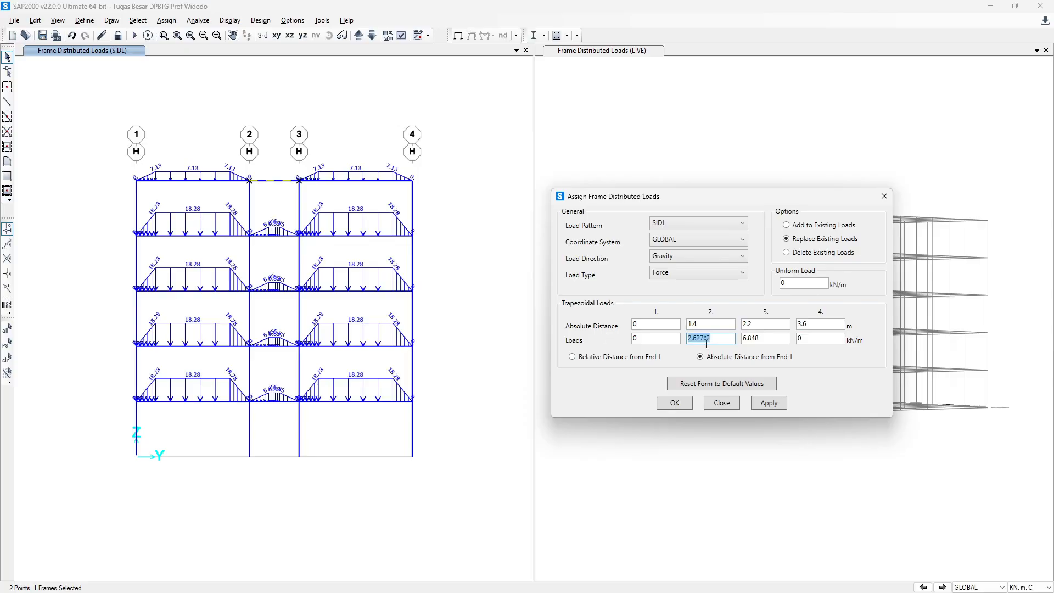
double_click(776, 340)
key(ctrl+v)
click(726, 341)
click(783, 403)
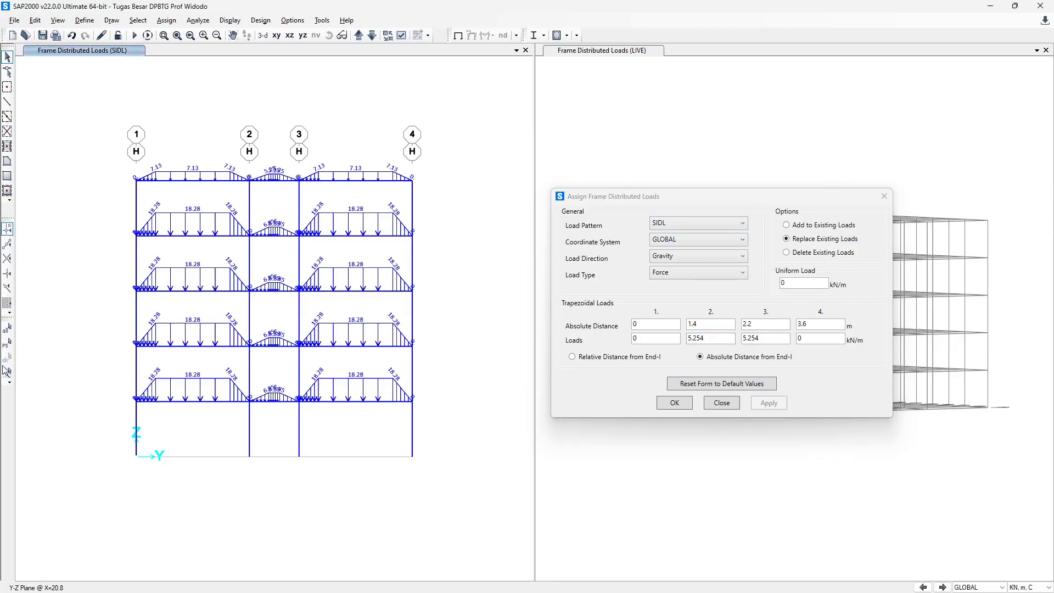
Step: Reselect the roof corridor beam, switch the load pattern to LIVE and look up the B4 live values for Lantai Atap in Excel
click(7, 343)
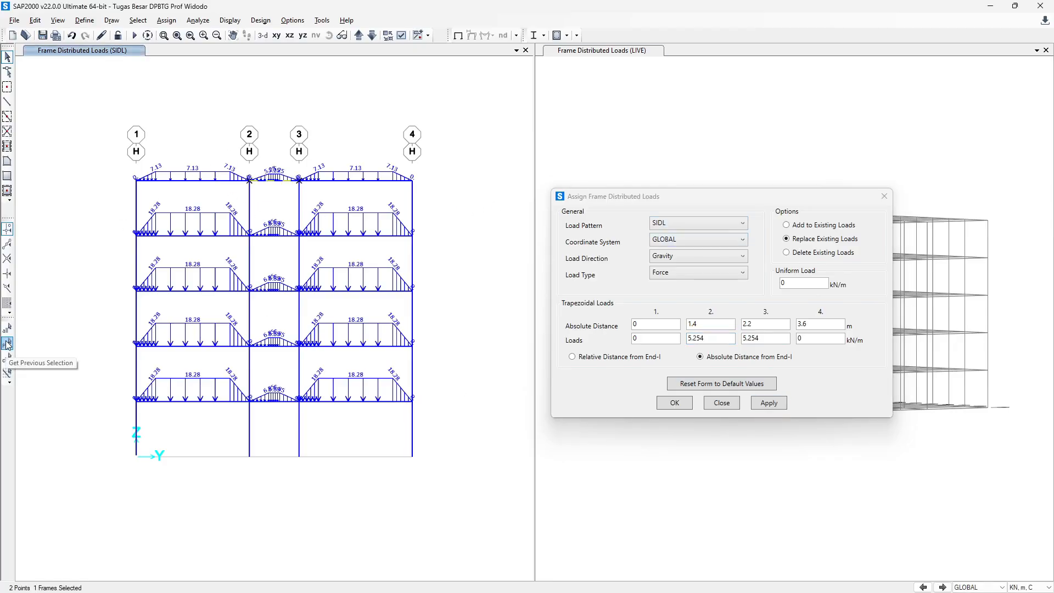
click(702, 225)
click(690, 252)
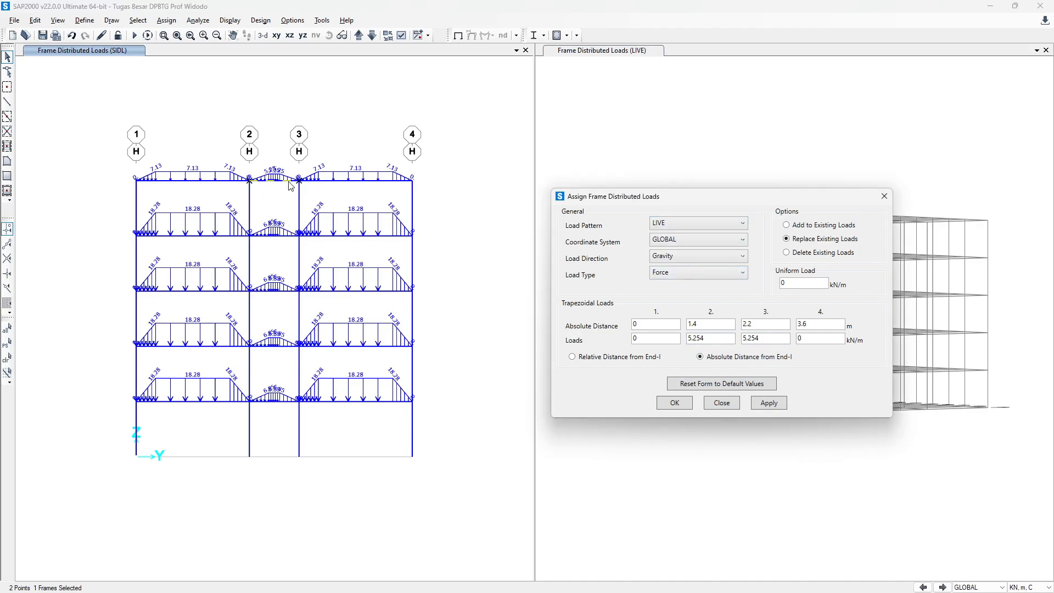
key(alt+Tab)
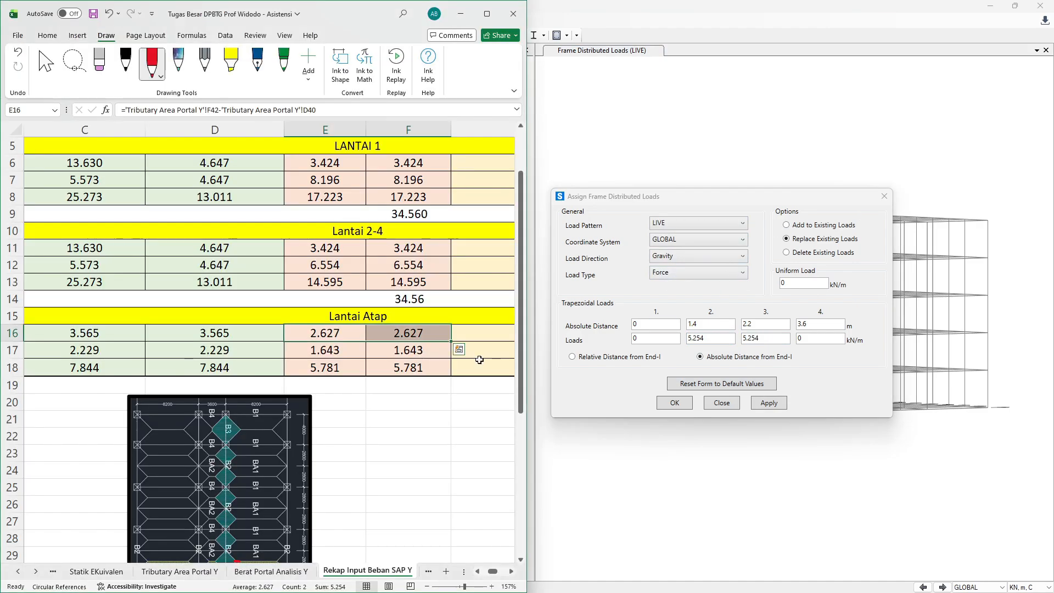
drag(354, 351, 428, 351)
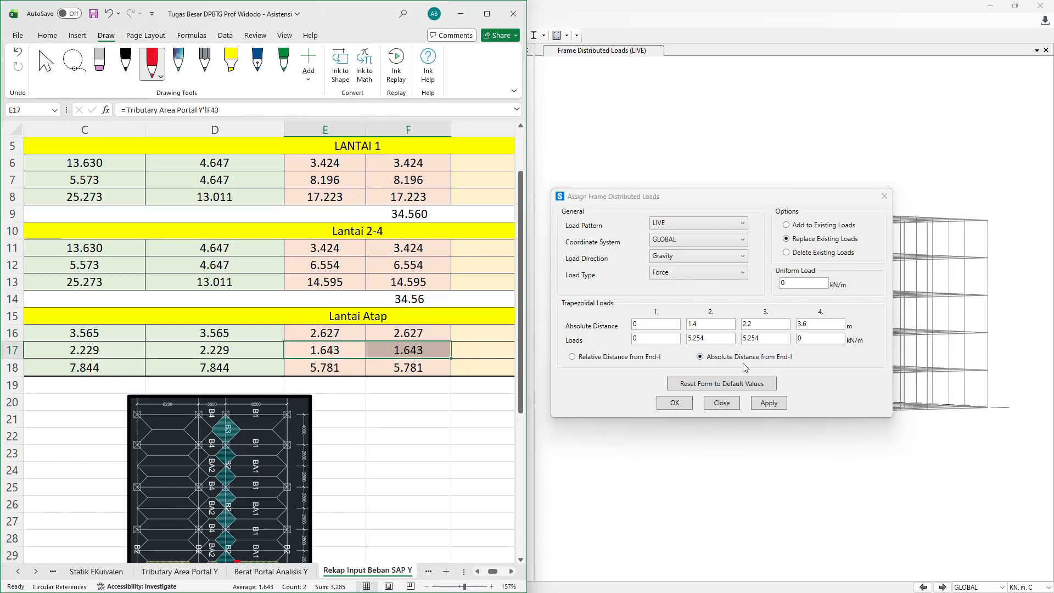
Step: Set the second and third trapezoidal loads to 3.286 kN/m (1.643*2) and apply the LIVE load to the roof corridor beam
double_click(707, 337)
text(1.643*2)
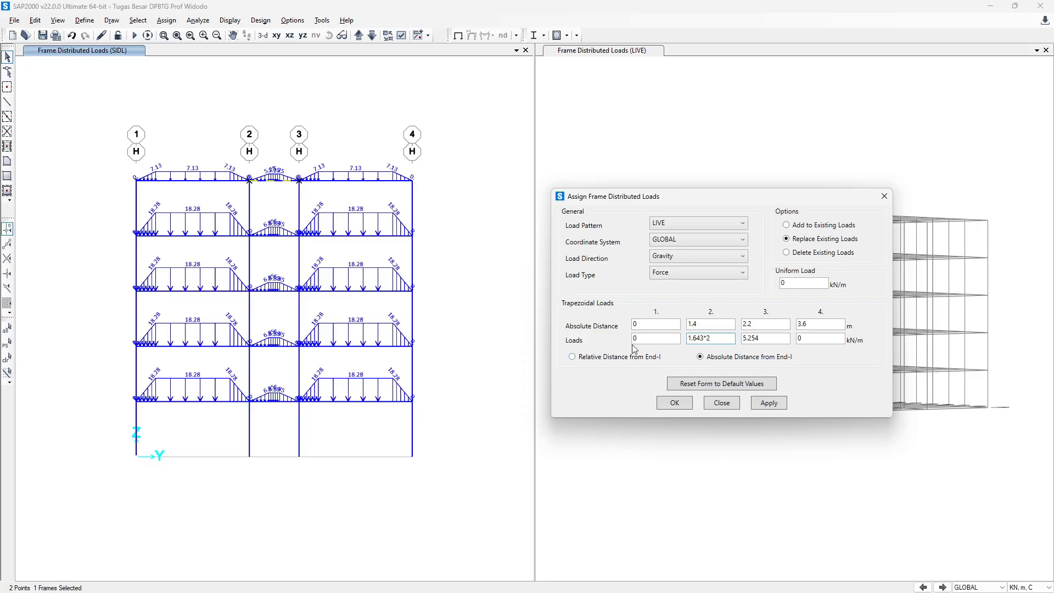
drag(688, 337, 734, 346)
key(ctrl+c)
key(ctrl+v)
key(Tab)
click(775, 405)
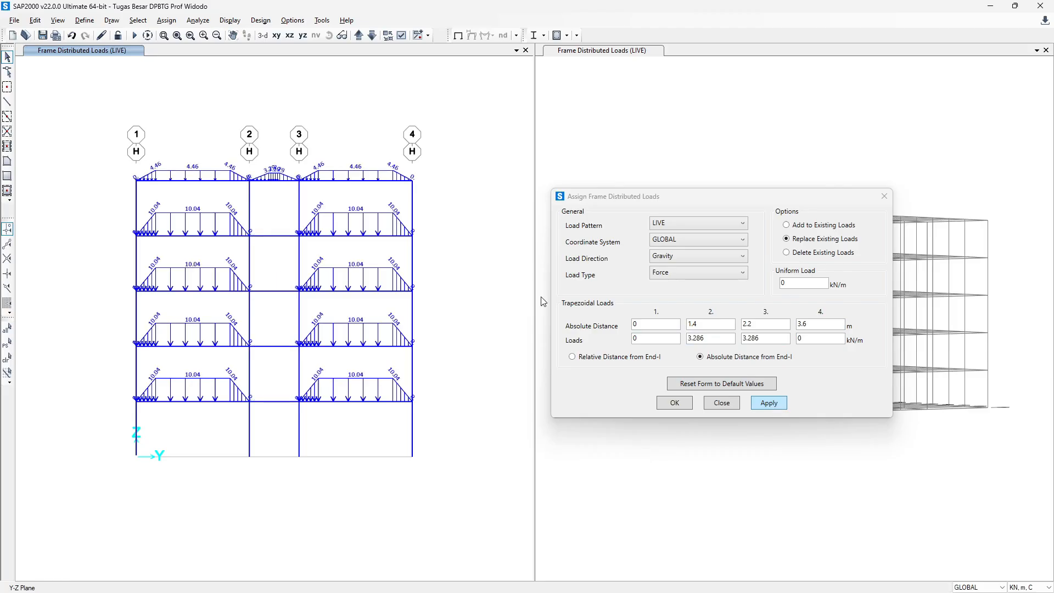
drag(237, 216, 318, 251)
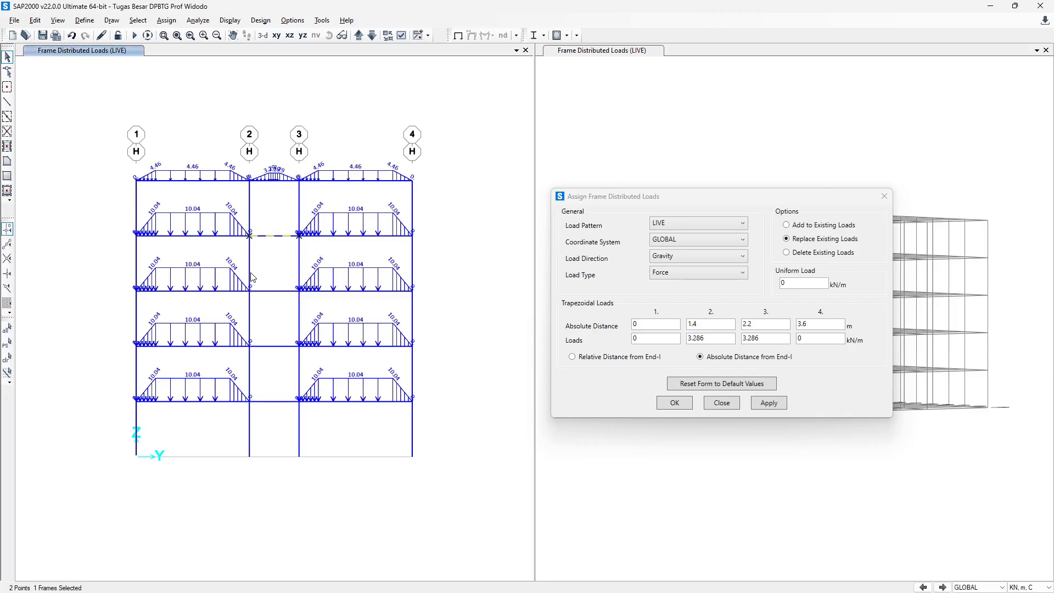
drag(241, 273, 317, 302)
drag(243, 328, 337, 364)
drag(237, 167, 320, 205)
click(787, 225)
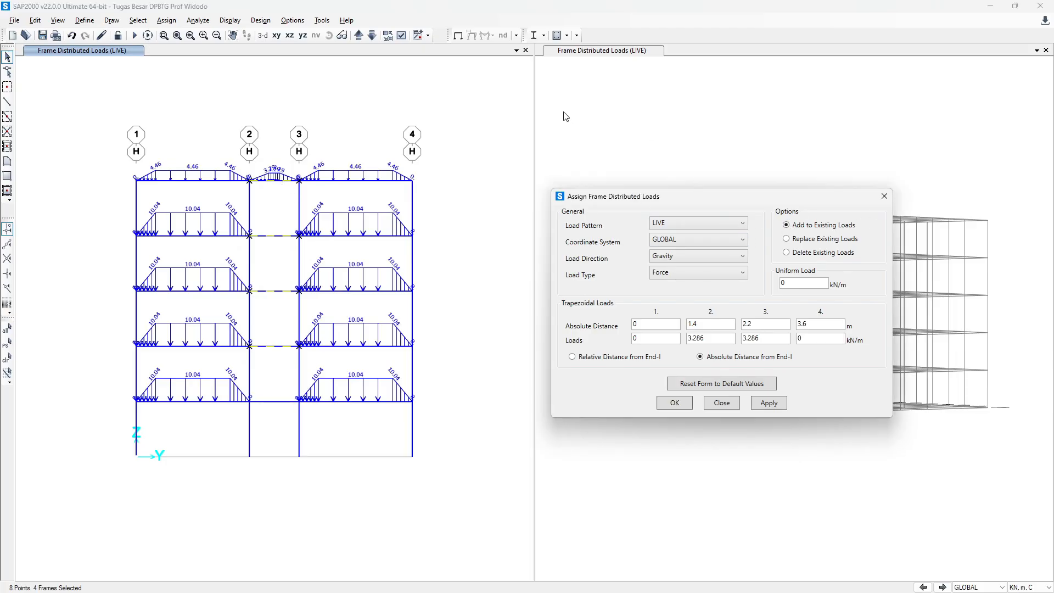
Step: Inspect the loads assigned to the roof corridor beam in its line information and close it
click(283, 185)
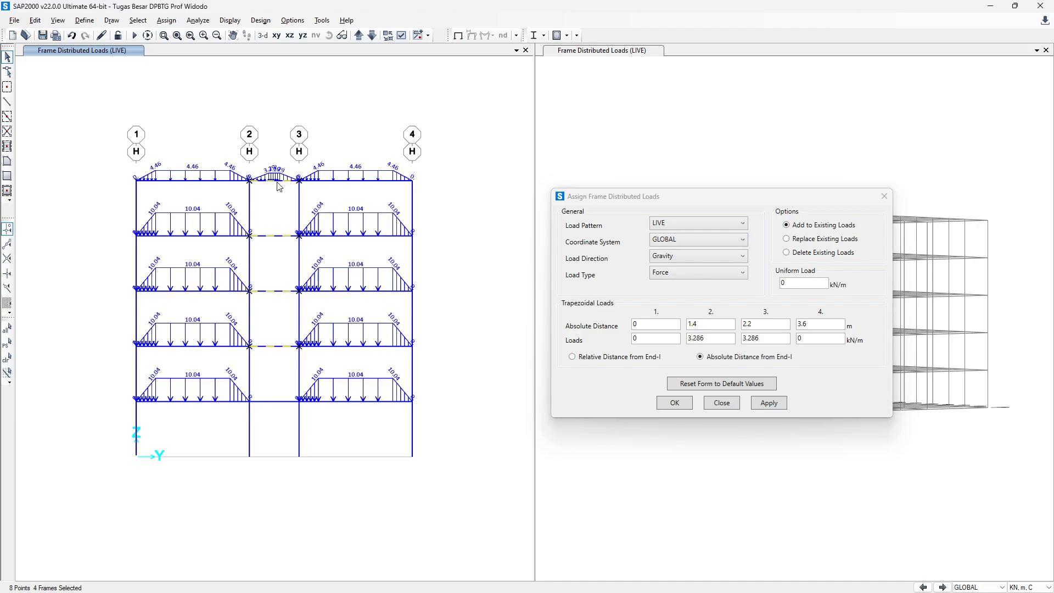
right_click(279, 186)
click(467, 172)
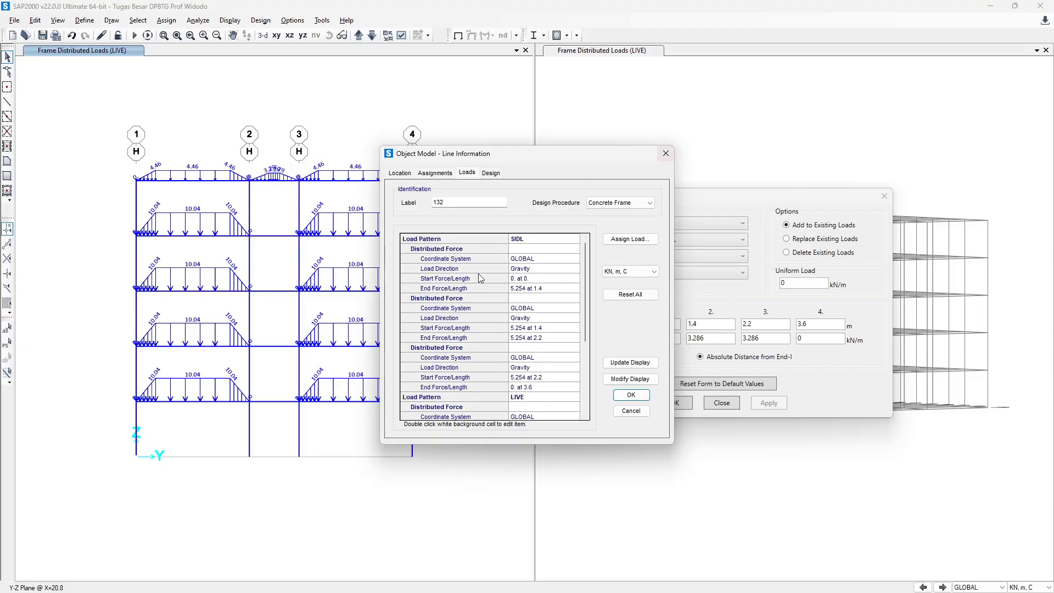
click(666, 153)
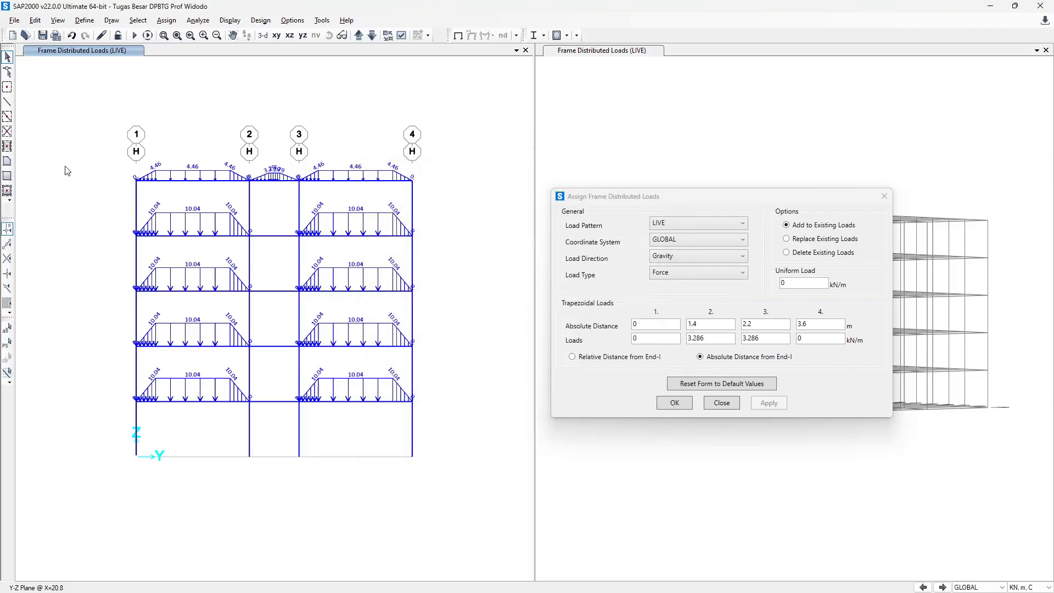
Step: Choose to add to existing loads and select the three corridor beams directly below the roof beam
click(788, 226)
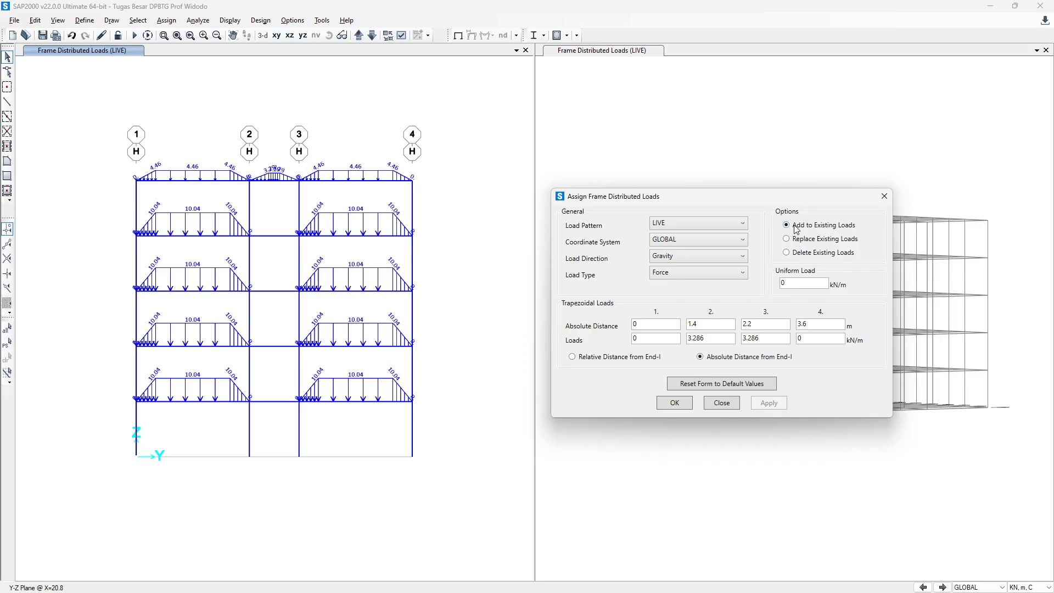
drag(233, 212, 334, 251)
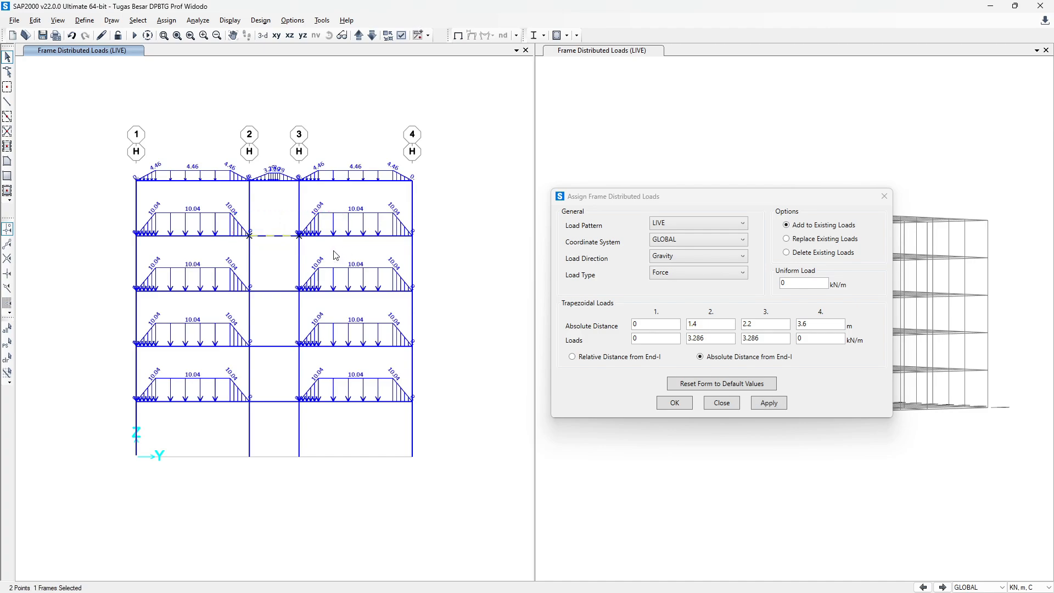
drag(233, 267, 337, 301)
drag(236, 317, 330, 356)
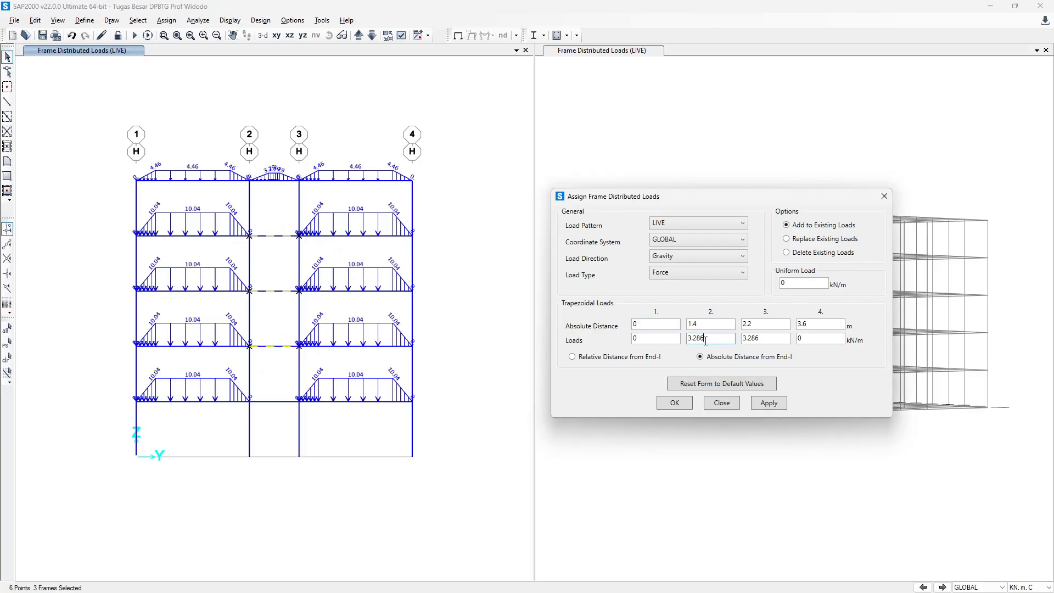
Step: Set the second and third trapezoidal loads to 13.108 kN/m (6.554*2 from Lantai 2-4) and apply the LIVE load to the three corridor beams
key(alt+Tab)
drag(347, 271, 409, 268)
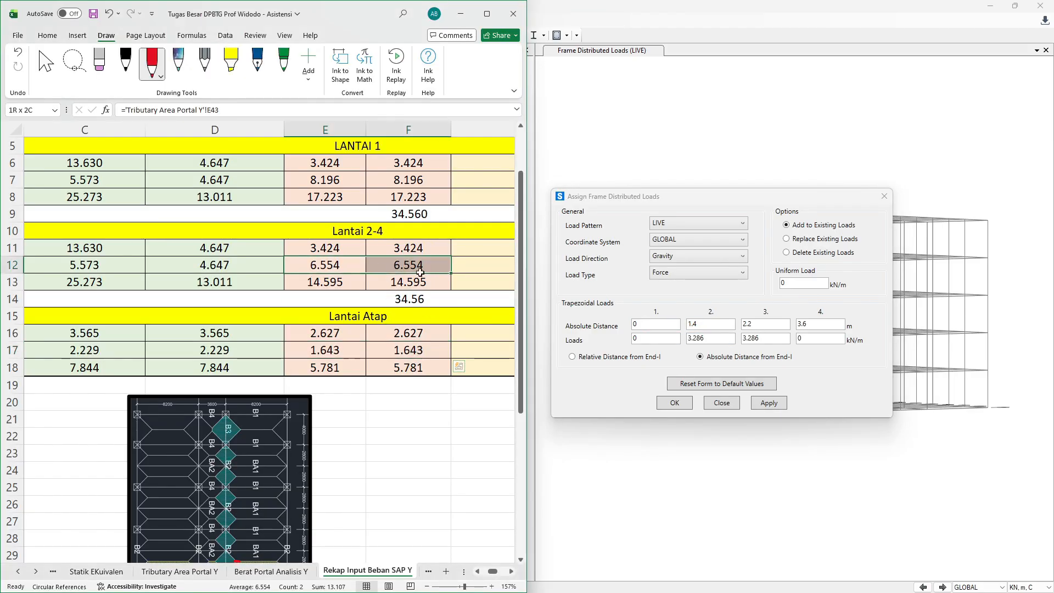
key(alt+Tab)
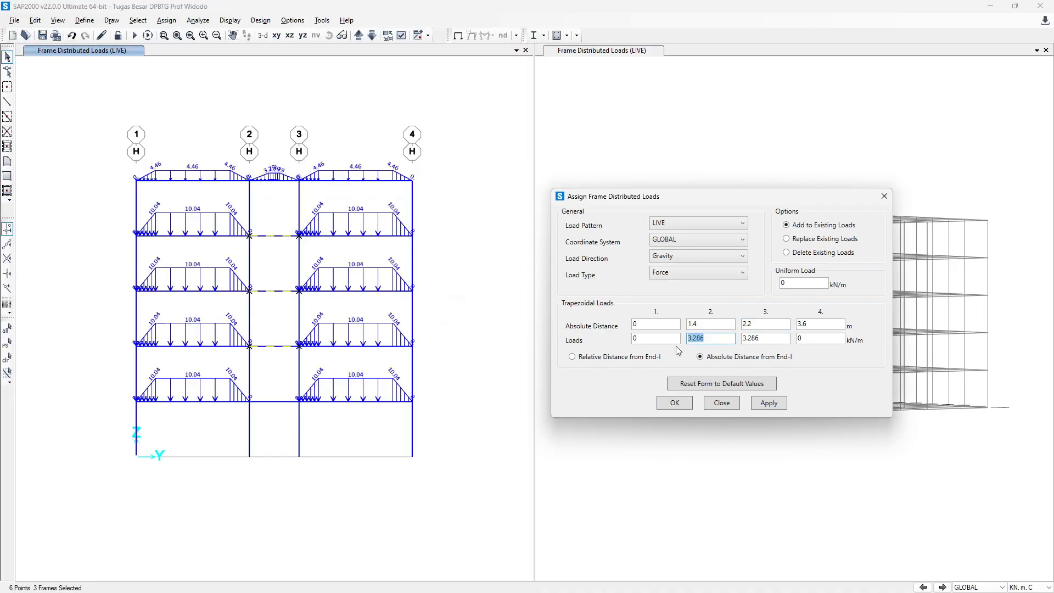
text(6.554*2)
key(ctrl+a)
drag(766, 337, 727, 340)
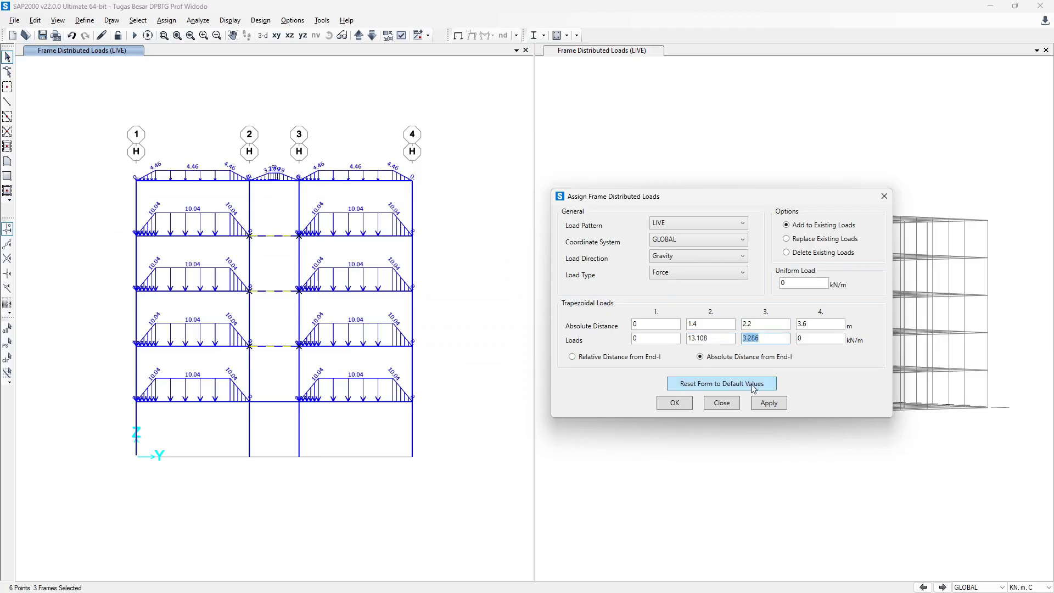
key(ctrl+v)
click(769, 403)
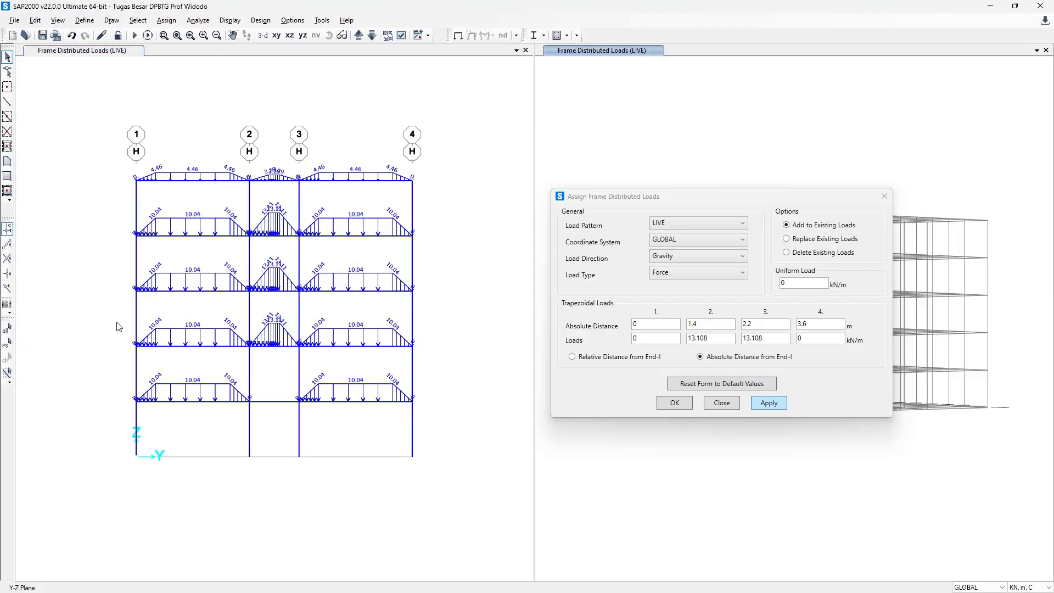
Step: Select the lowest corridor beam and look up its B4 live values for Lantai 1 in the Excel recap
drag(238, 381, 326, 432)
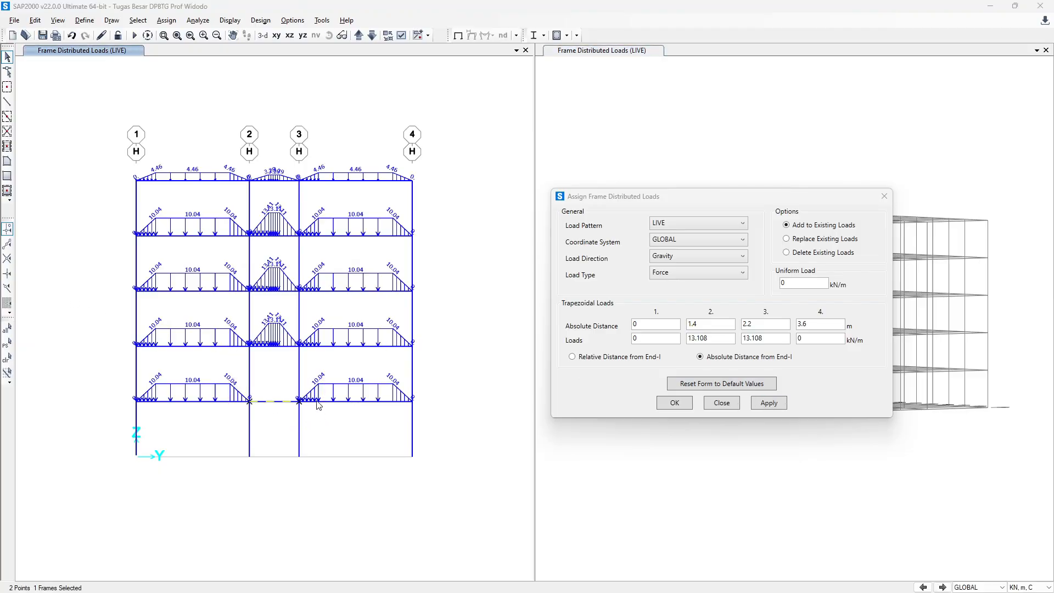
key(alt+Tab)
drag(341, 180, 405, 185)
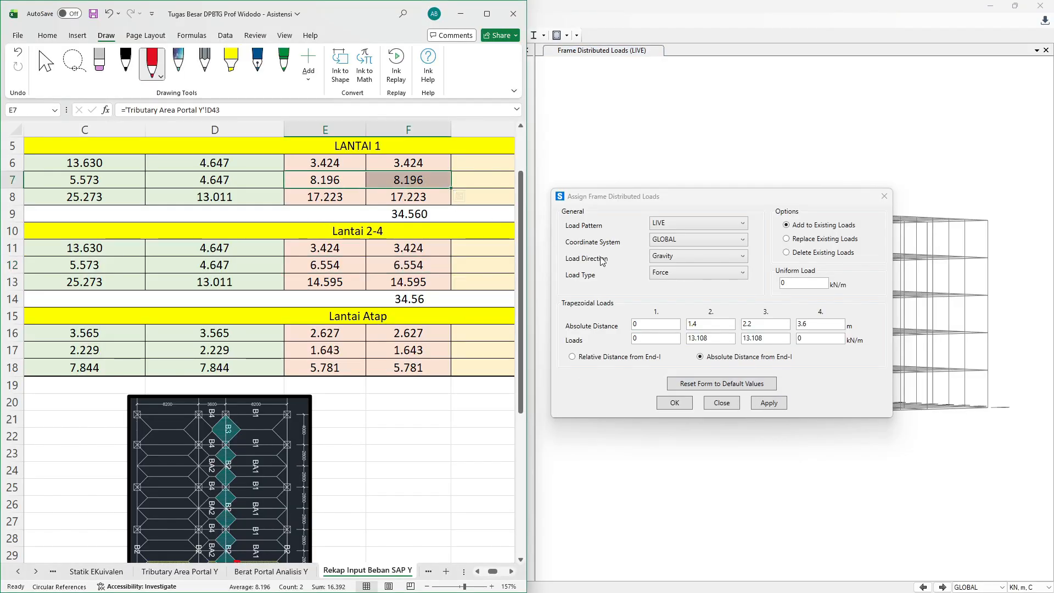
Step: Set the second and third trapezoidal loads to 16.392 kN/m (8.196*2) and apply the LIVE load to the lowest corridor beam
click(720, 338)
double_click(721, 339)
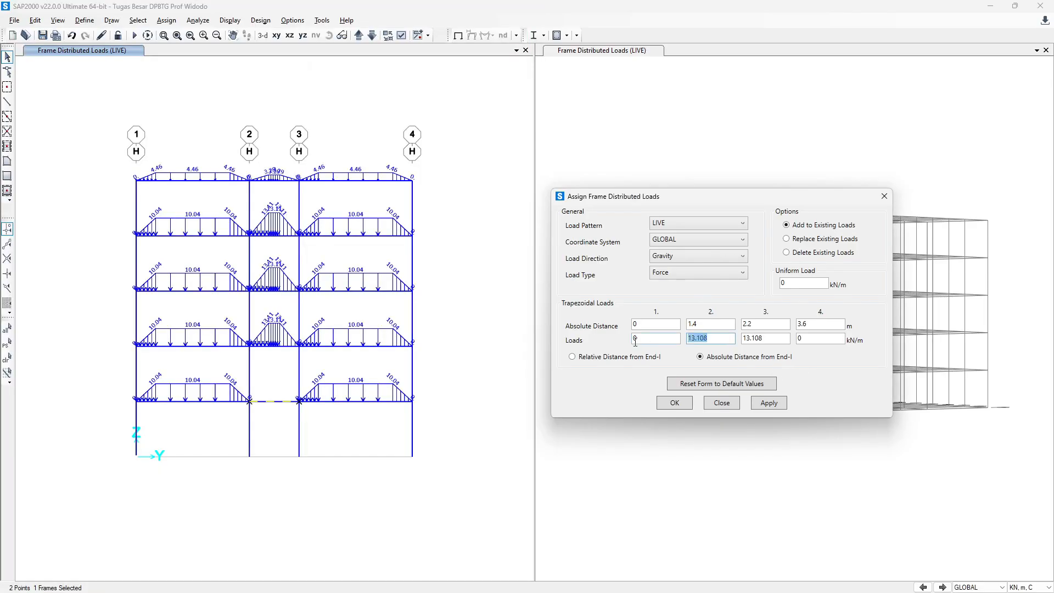
text(8.)
drag(688, 338, 722, 337)
key(ctrl+c)
double_click(769, 338)
key(ctrl+v)
click(774, 404)
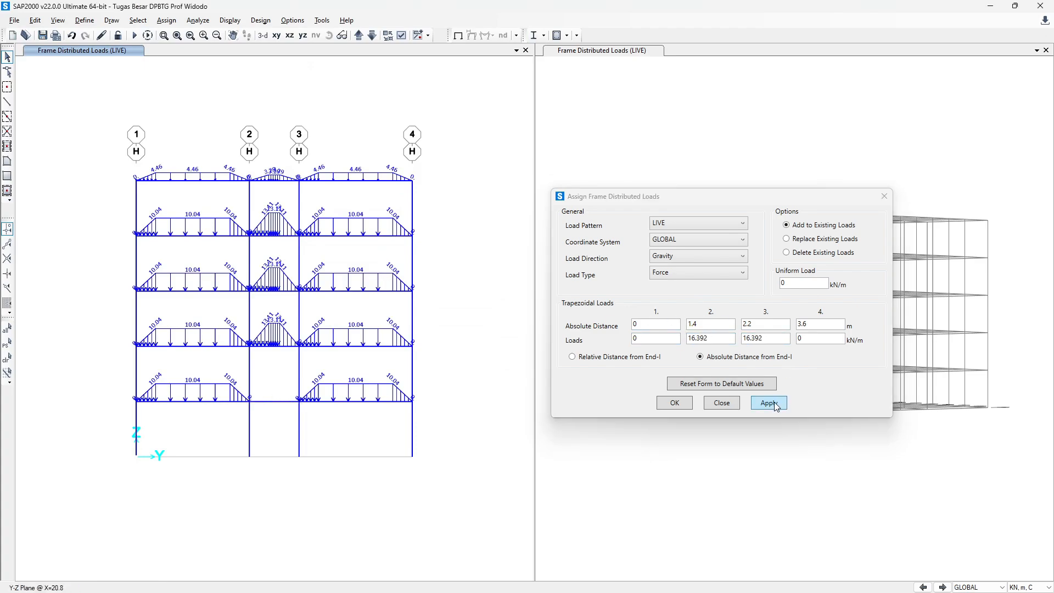
click(769, 403)
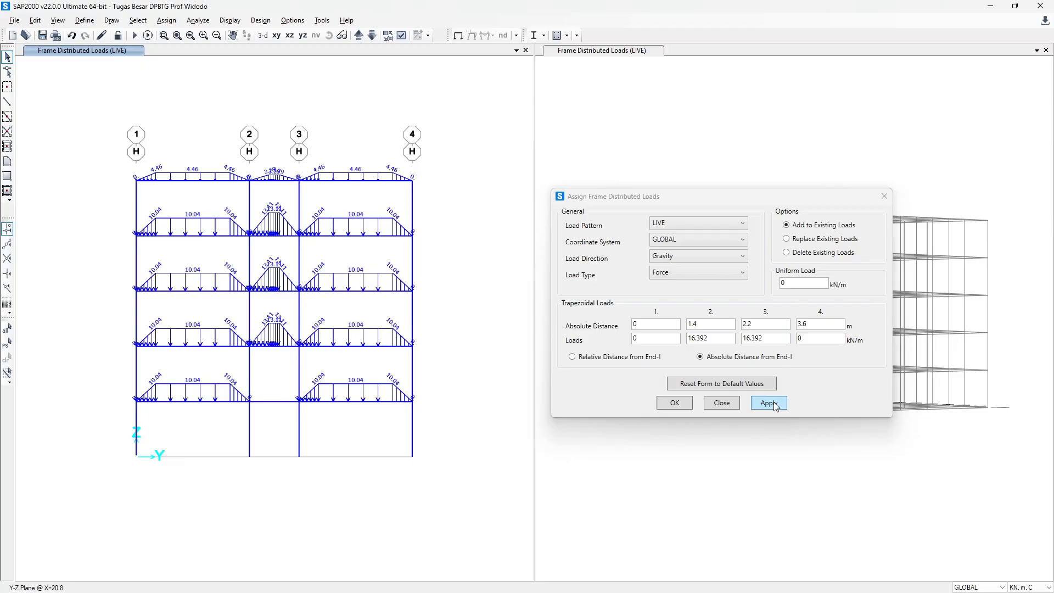
click(390, 181)
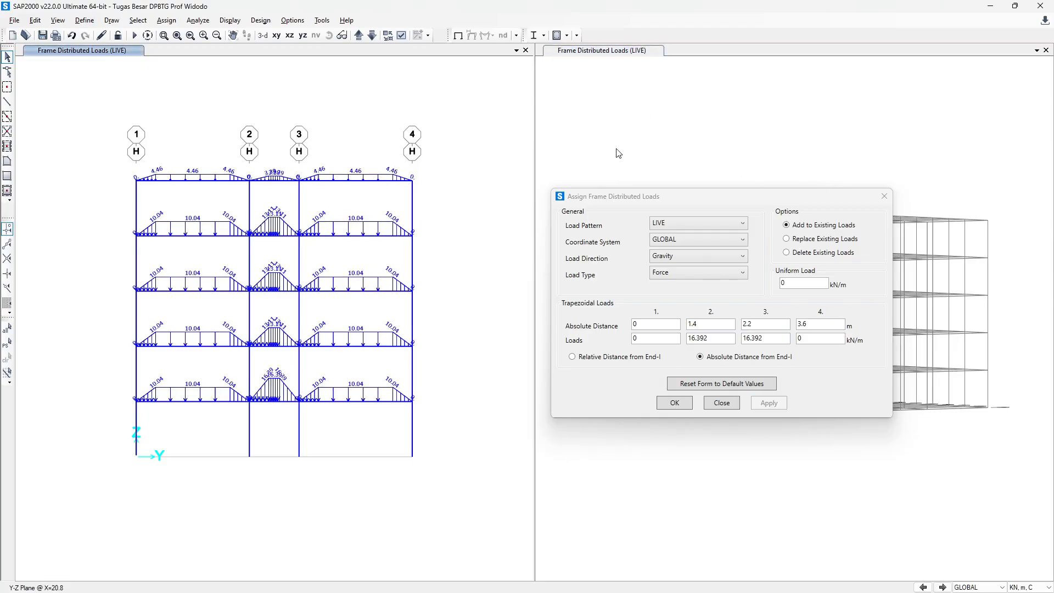
Step: Examine the B2 (1) and B2 (2) beam point load columns in the Excel recap and compare them with the portal view
key(alt+Tab)
scroll(424, 258, right, 3)
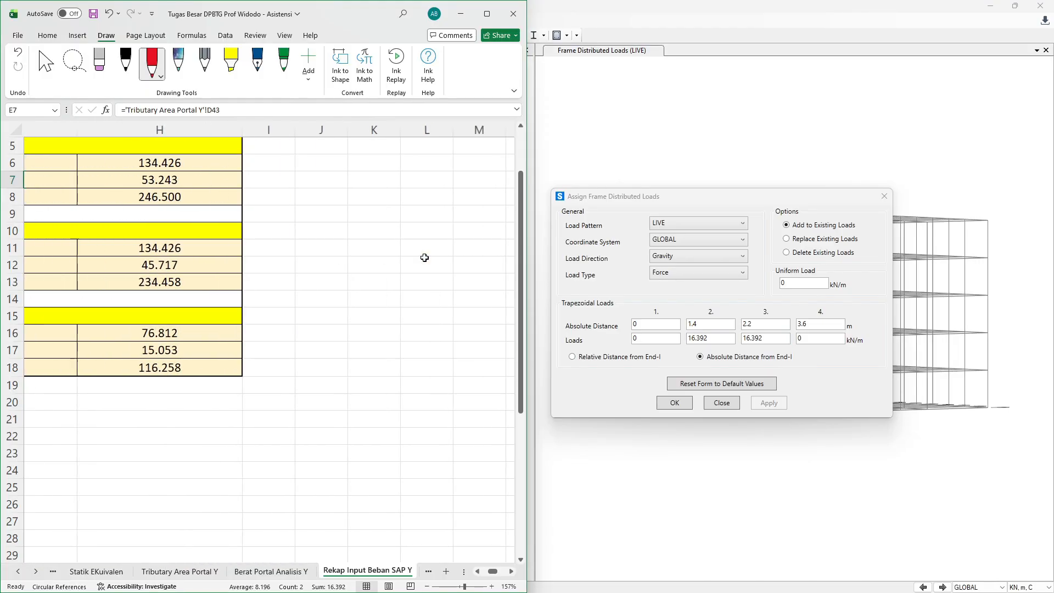
scroll(424, 258, left, 3)
ctrl+scroll(424, 257, down, 3)
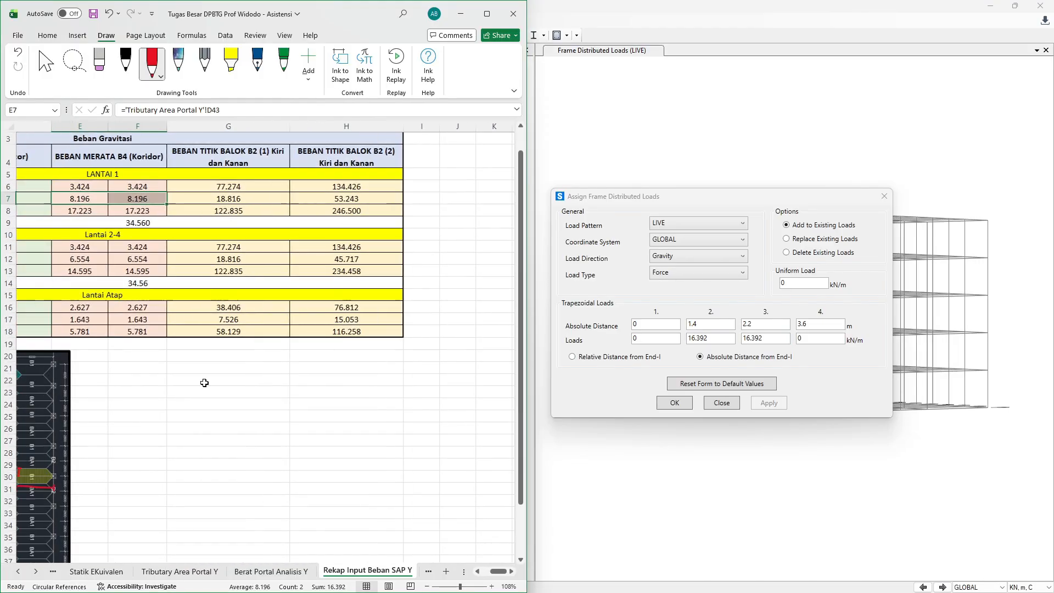
scroll(122, 480, left, 3)
key(alt+Tab)
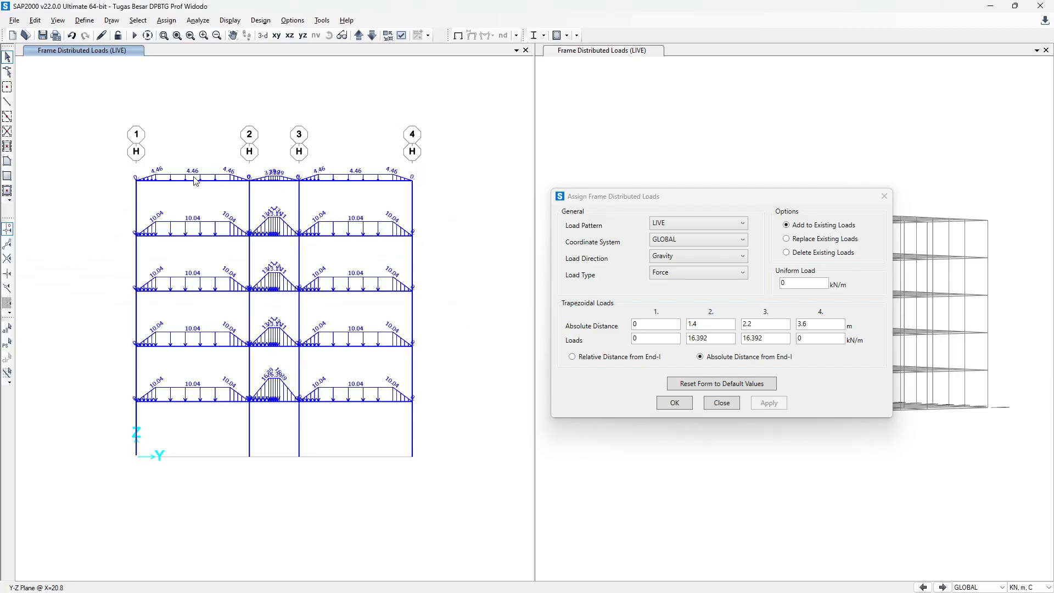
key(alt+Tab)
click(285, 153)
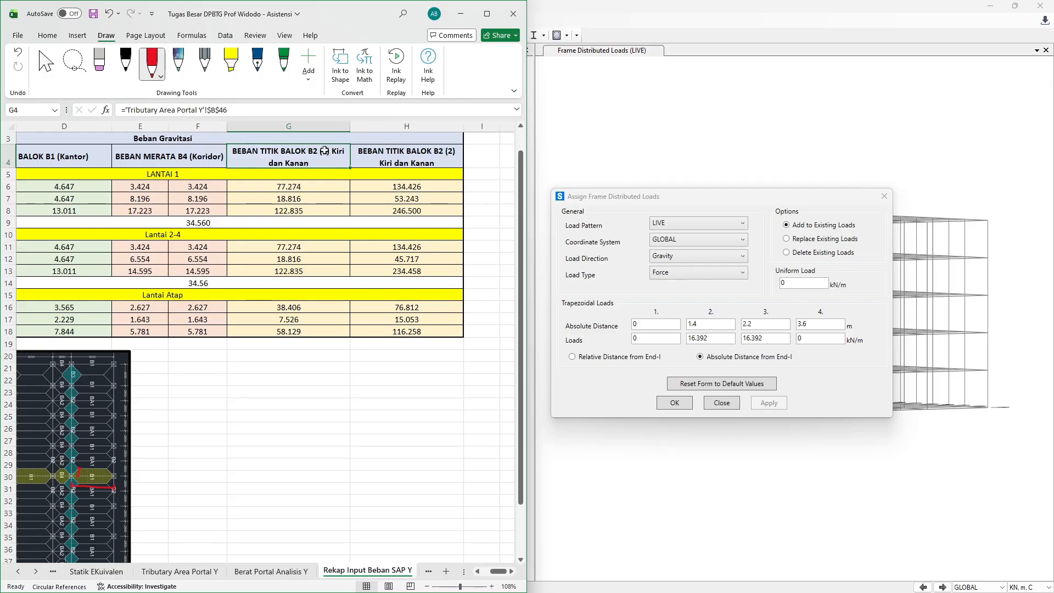
Step: Examine the B2 beam positions on the tributary area plan and the B2 (1) and B2 (2) point load columns in the Excel recap
ctrl+scroll(337, 263, up, 9)
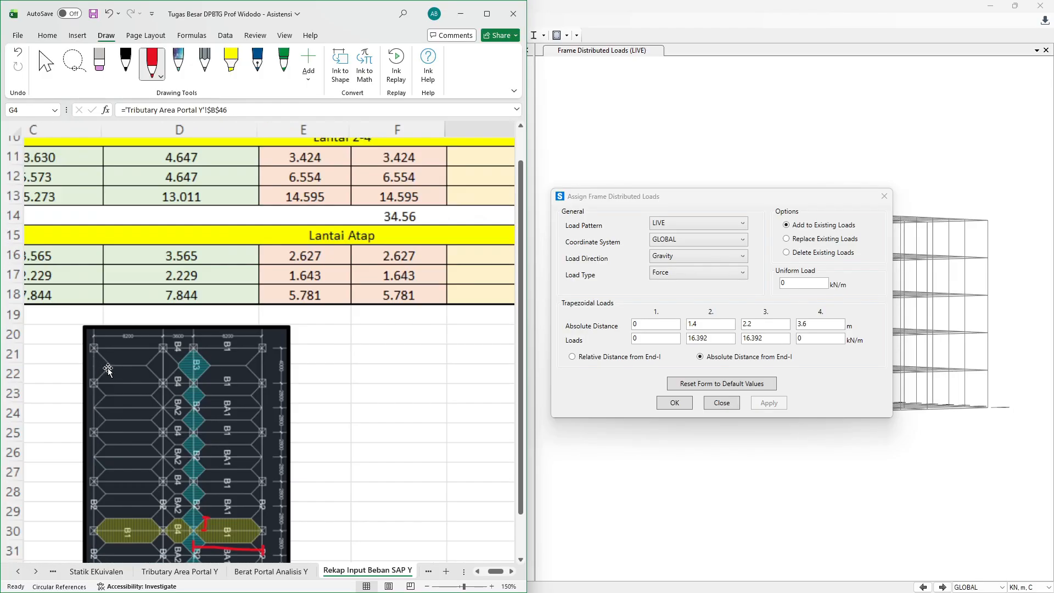
scroll(91, 332, left, 1)
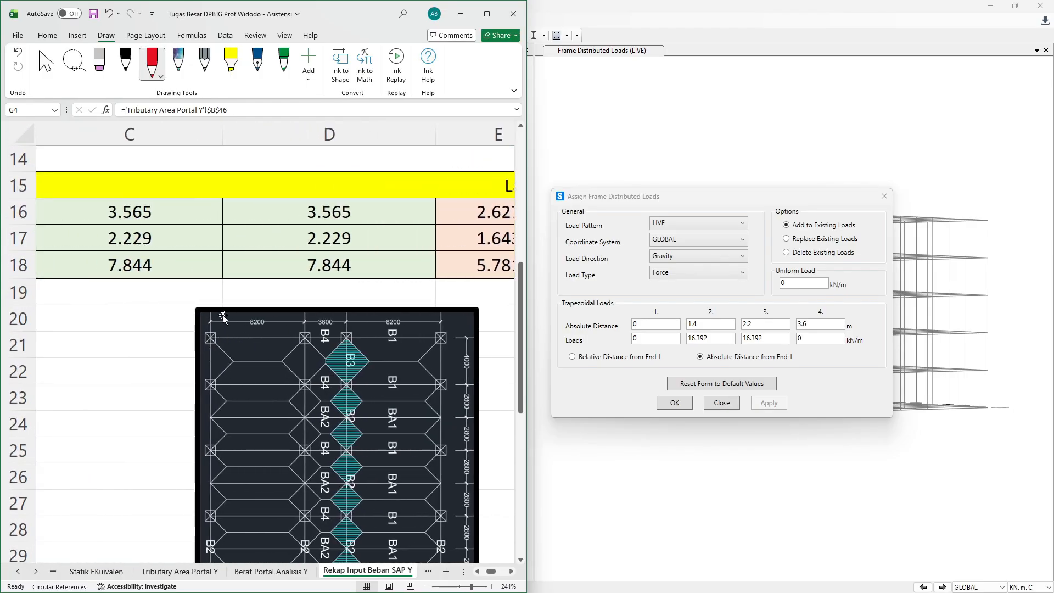
scroll(212, 418, down, 2)
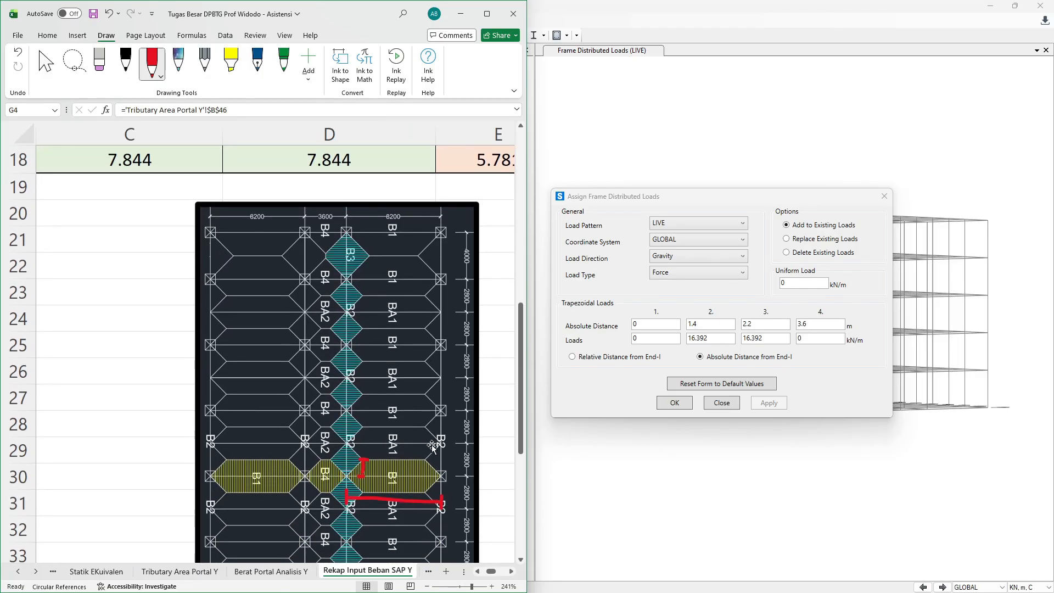
ctrl+scroll(429, 294, down, 8)
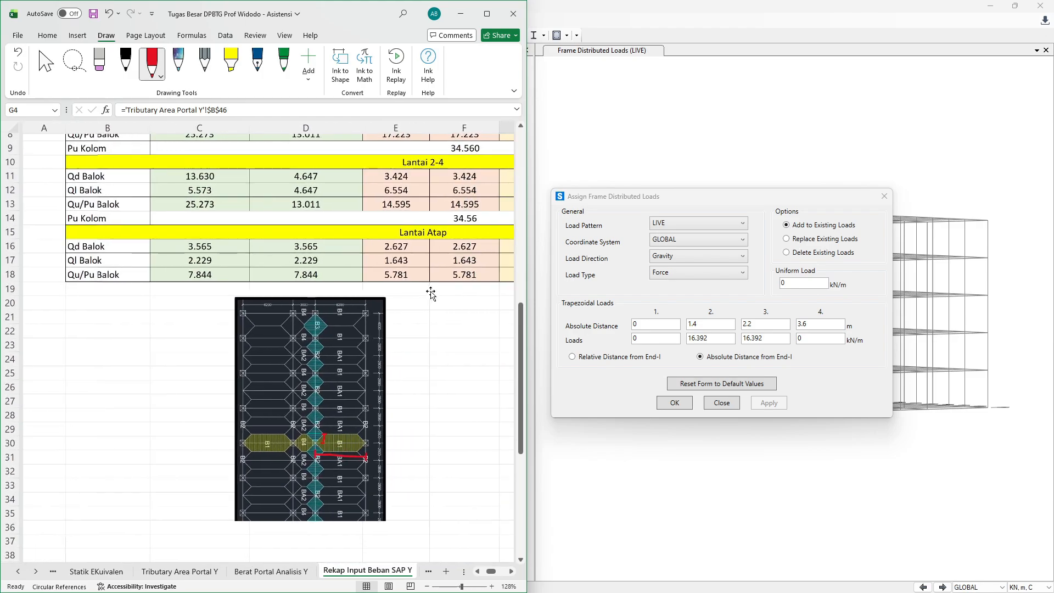
scroll(426, 293, right, 3)
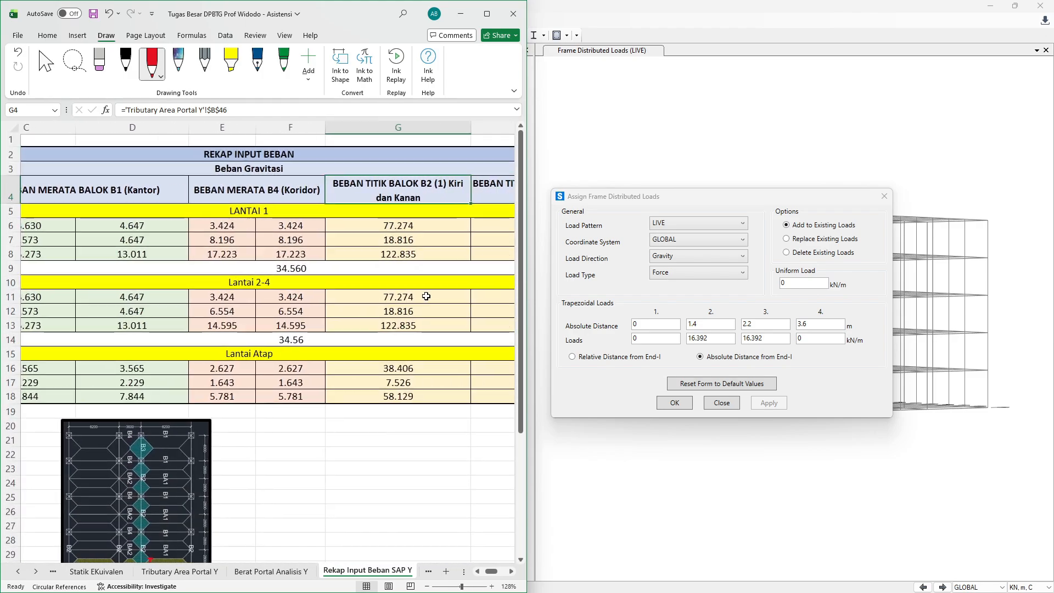
scroll(426, 295, down, 10)
scroll(426, 297, right, 2)
scroll(426, 296, up, 11)
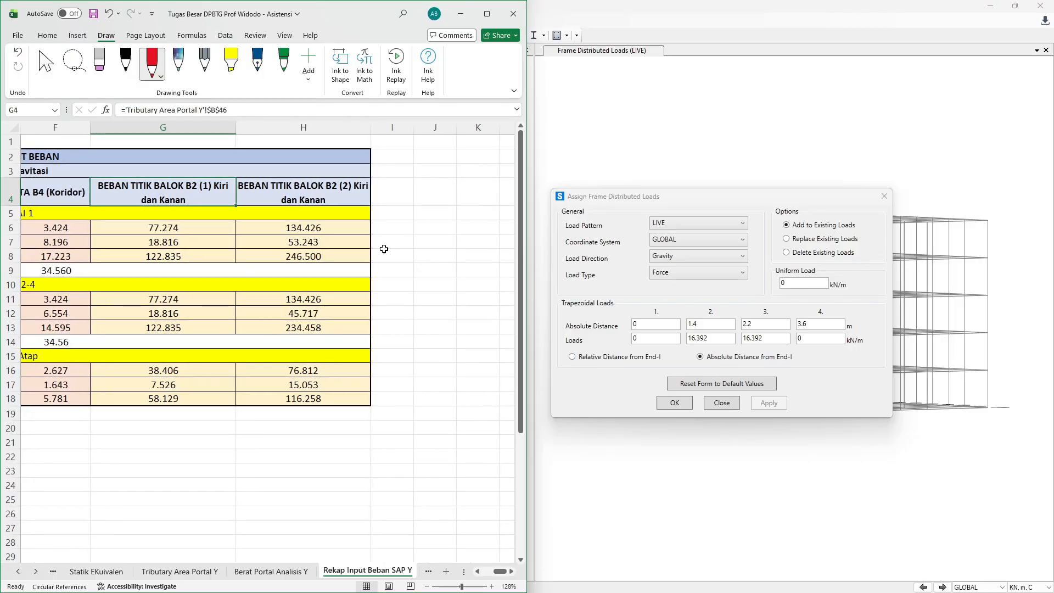
Step: Switch to SAP2000 and select the eight joints on grids 1 and 4 at the four floor levels below the roof
key(alt+Tab)
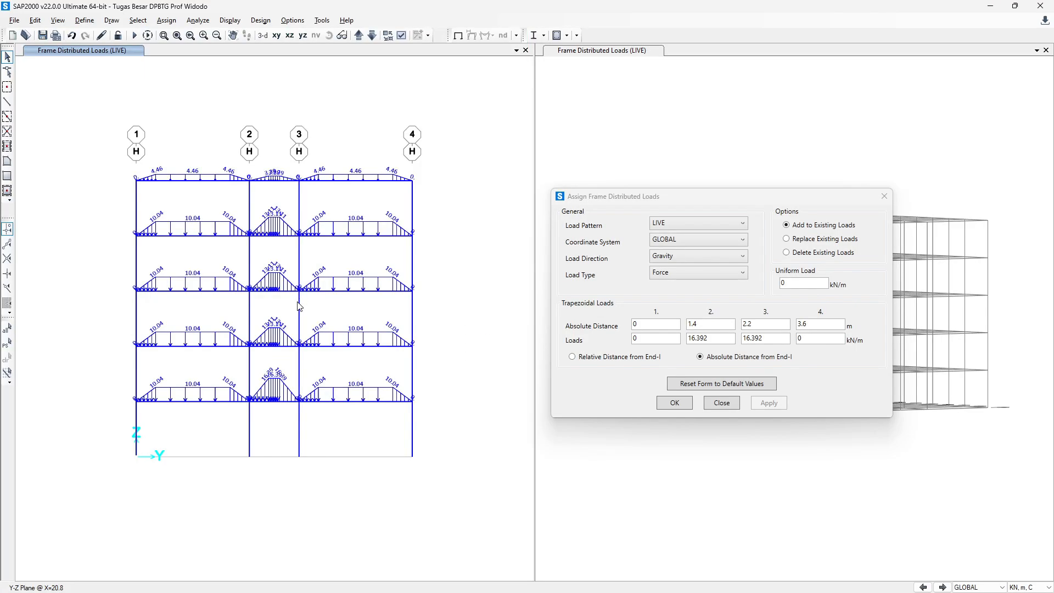
click(137, 400)
click(137, 348)
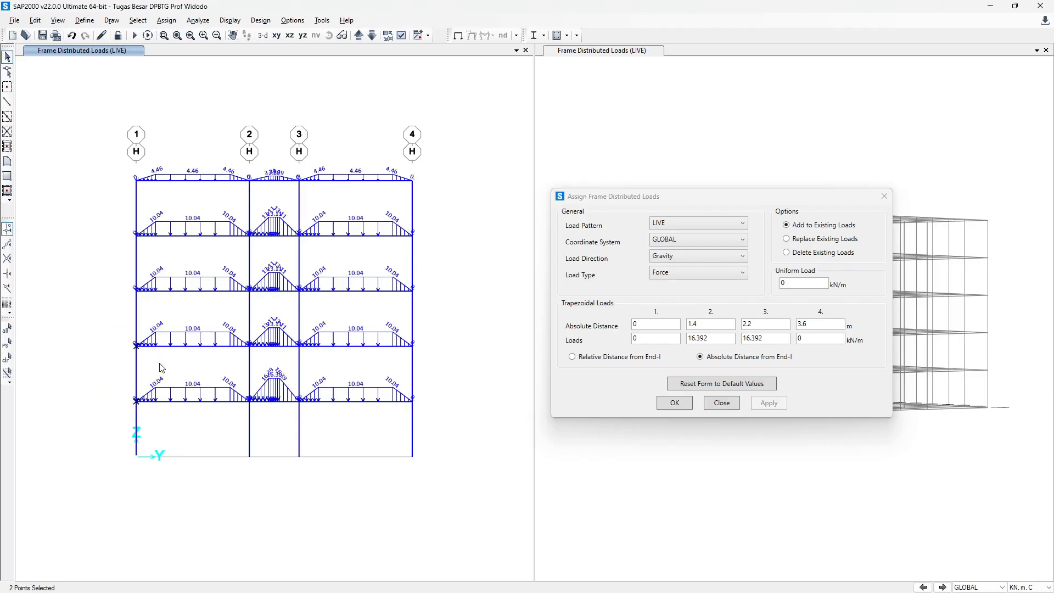
drag(103, 260, 165, 300)
drag(101, 213, 185, 255)
drag(383, 210, 440, 462)
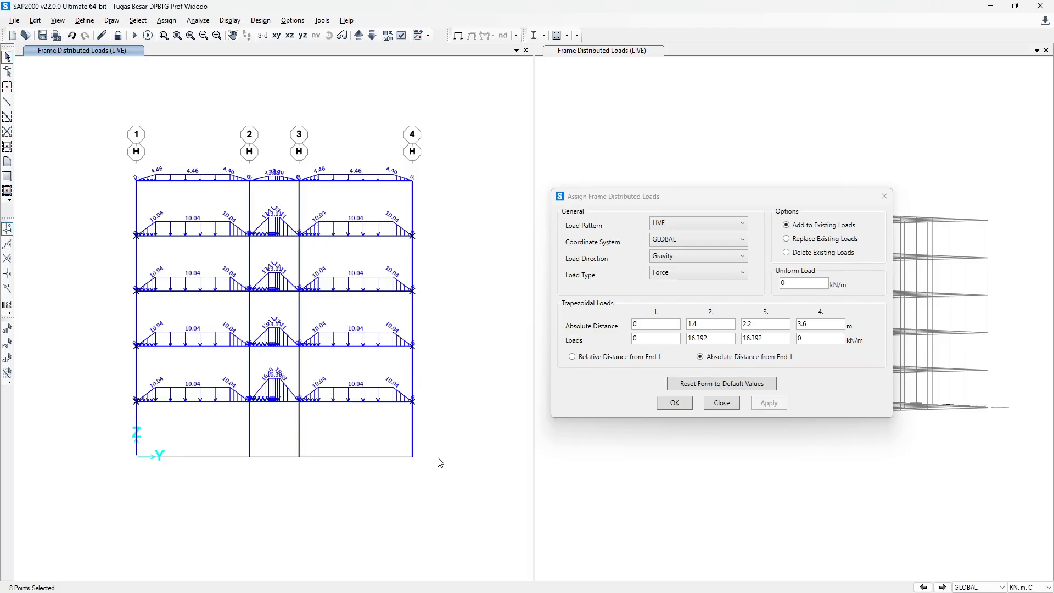
Step: Close the frame distributed load assignment and start a joint force assignment with the SIDL load pattern
click(885, 196)
click(166, 21)
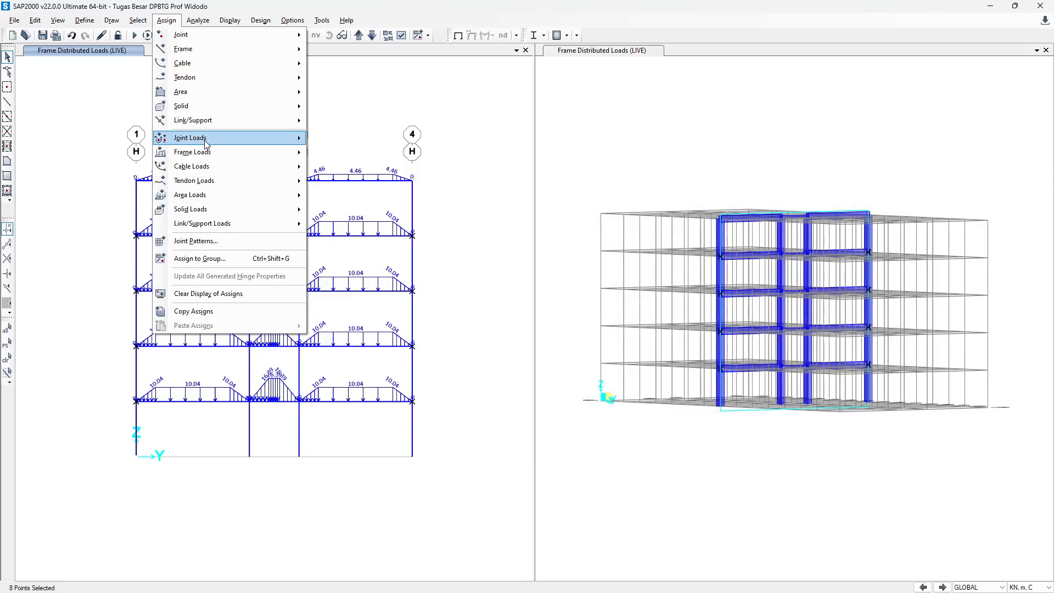
mouse_move(239, 141)
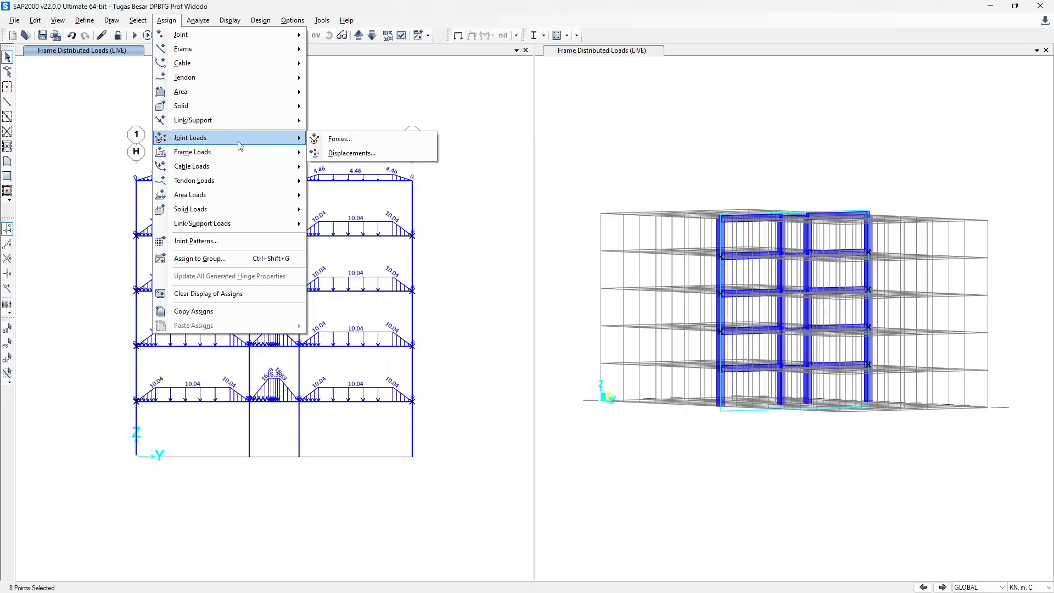
click(341, 139)
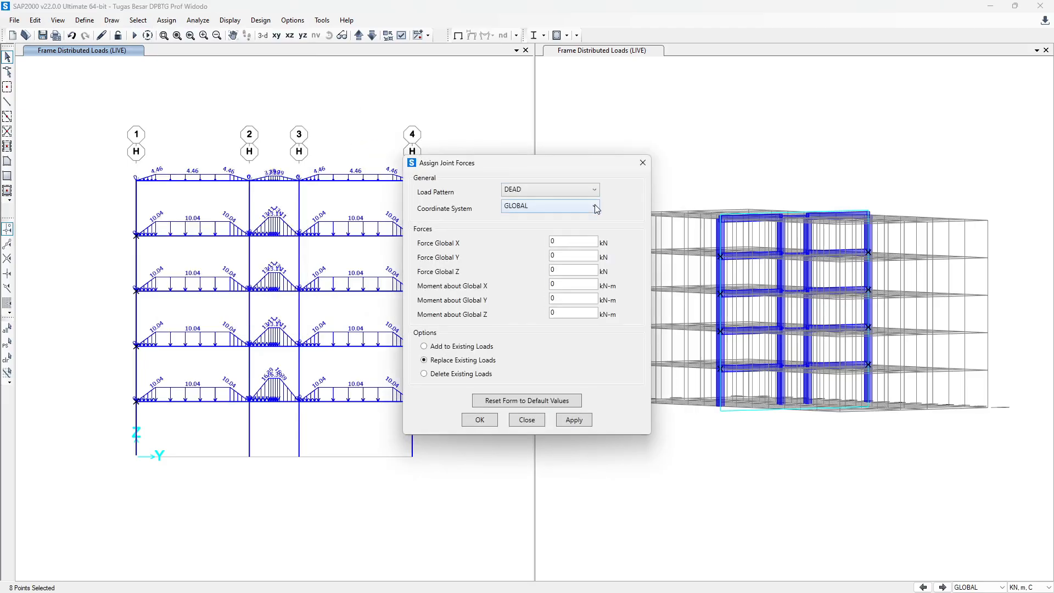
click(572, 191)
click(532, 246)
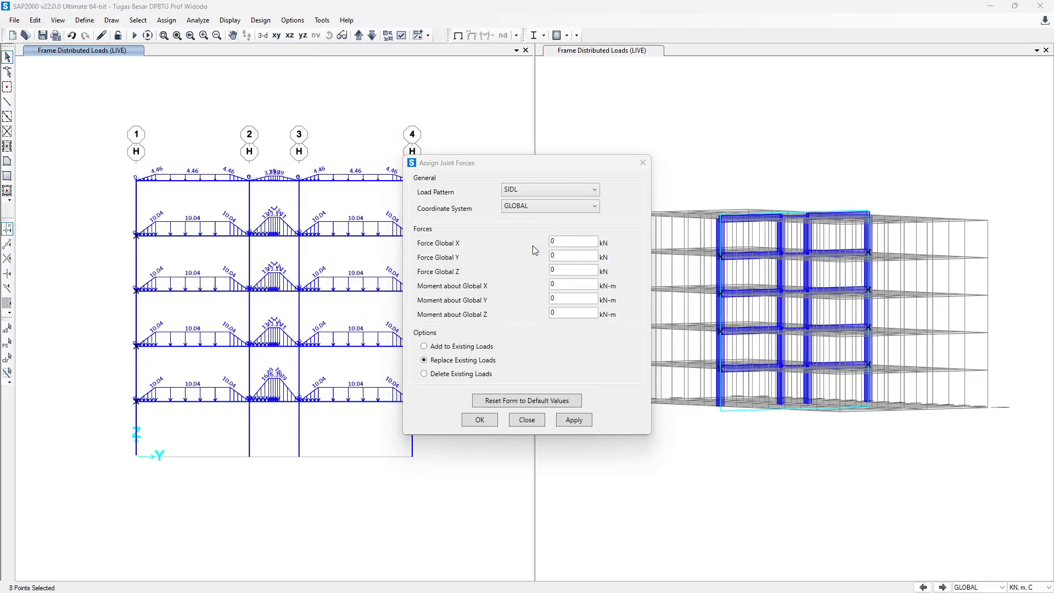
Step: Look up the B2 (1) dead point load for Lantai 1 in the Excel recap and return to SAP2000
key(alt+Tab)
scroll(362, 233, left, 3)
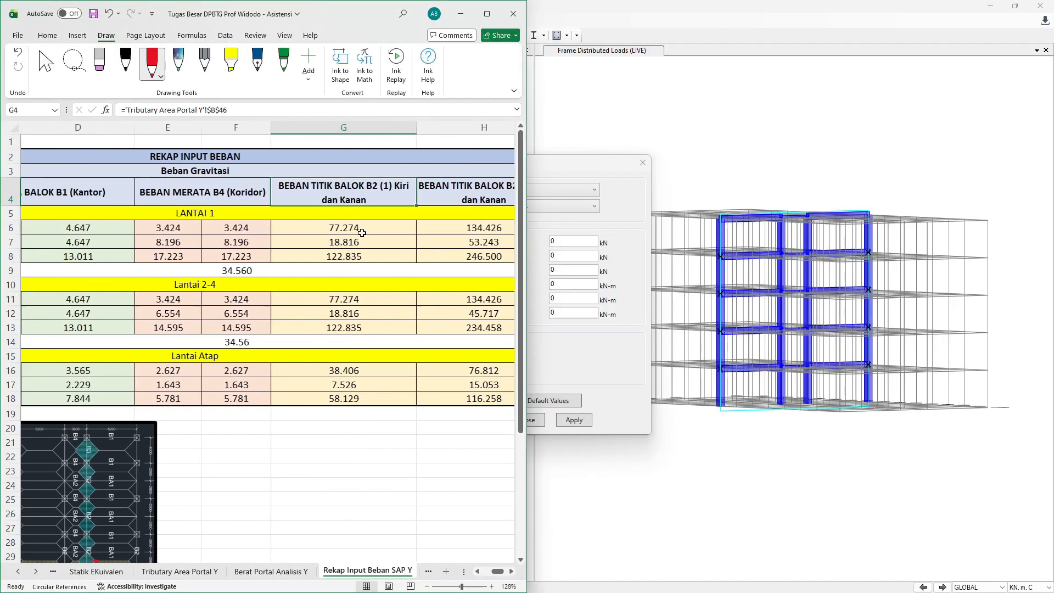
click(363, 227)
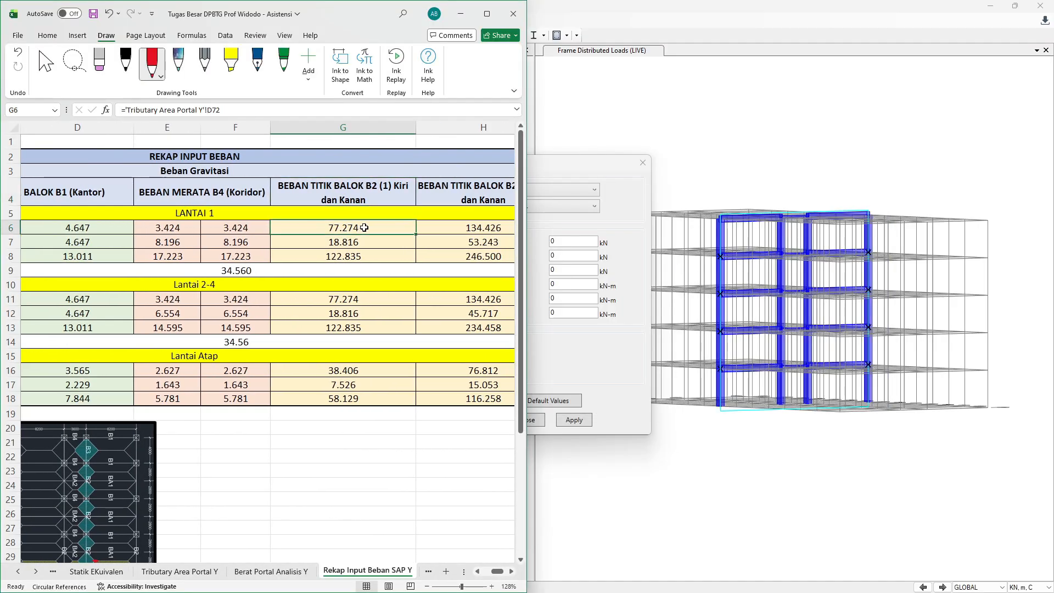
key(alt+Tab)
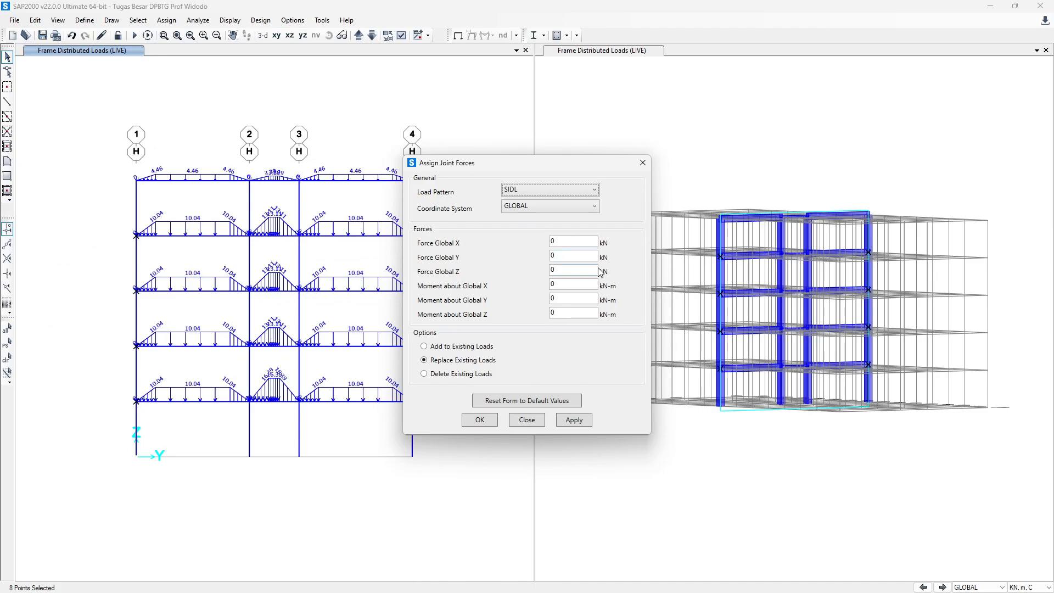
Step: Set Force Global Z to 77.274 kN with Add to Existing Loads and apply the SIDL force to the eight joints
double_click(563, 270)
click(424, 346)
double_click(554, 270)
text(-77.)
key(alt+Tab)
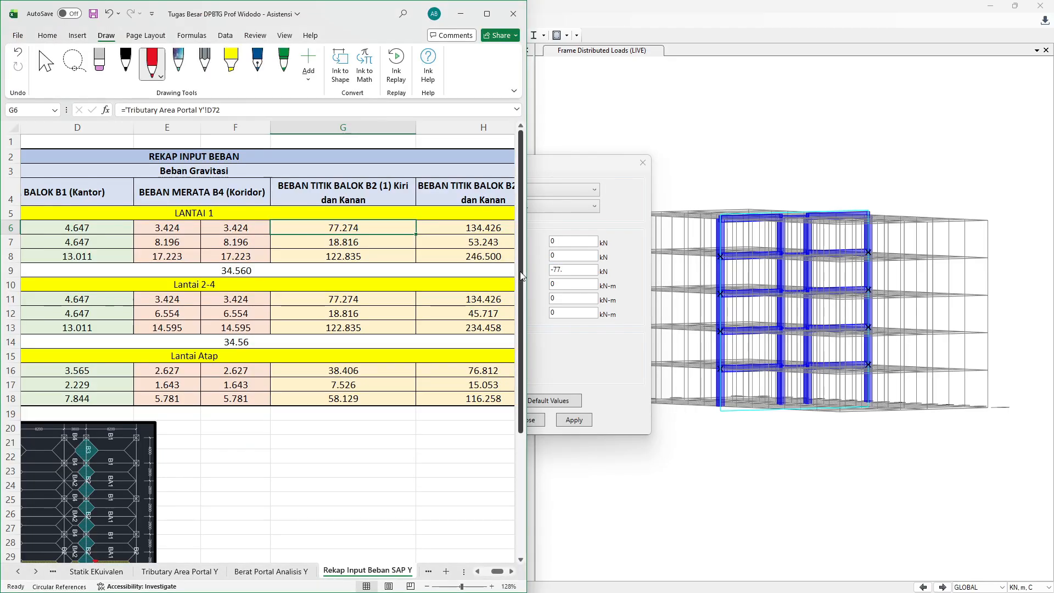
key(alt+Tab)
text(274)
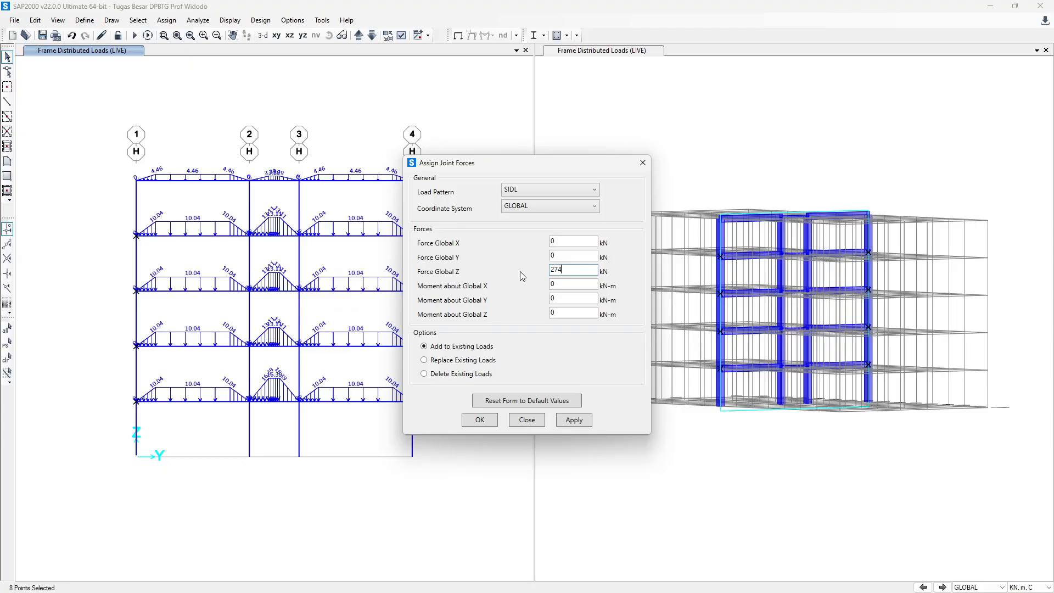
key(BackSpace)
key(BackSpace)
key(BackSpace)
text(77.274)
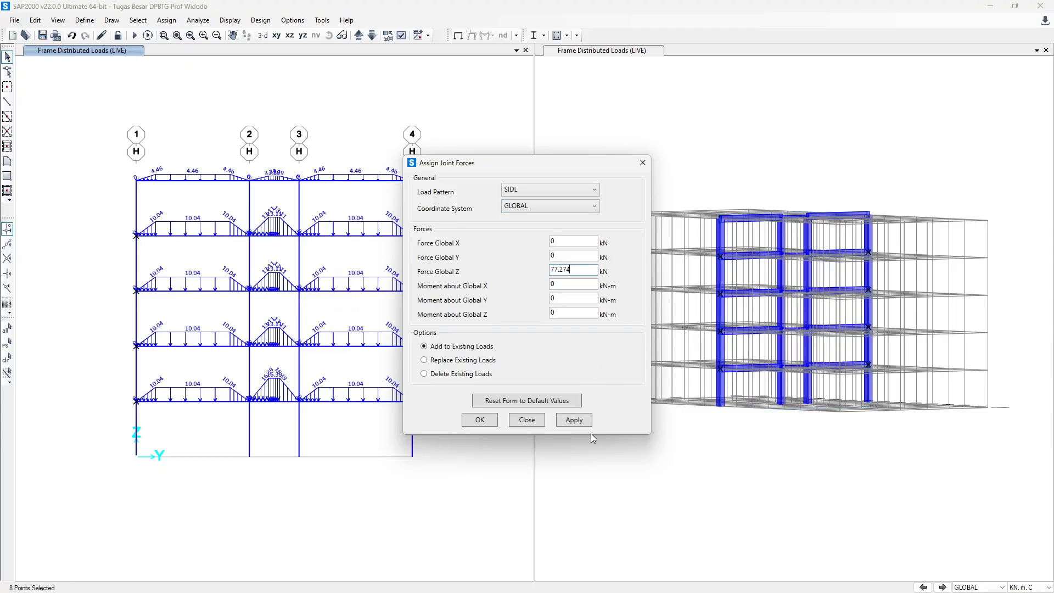
click(574, 420)
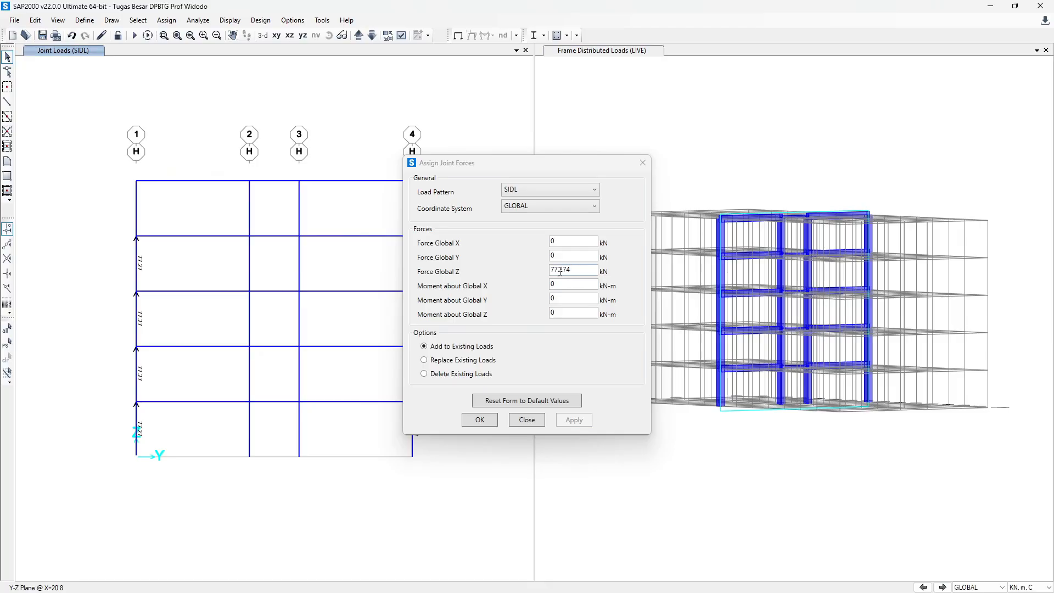
Step: Reselect the eight outer joints, set Force Global Z to -77.274 kN and apply it as an added SIDL load
click(7, 344)
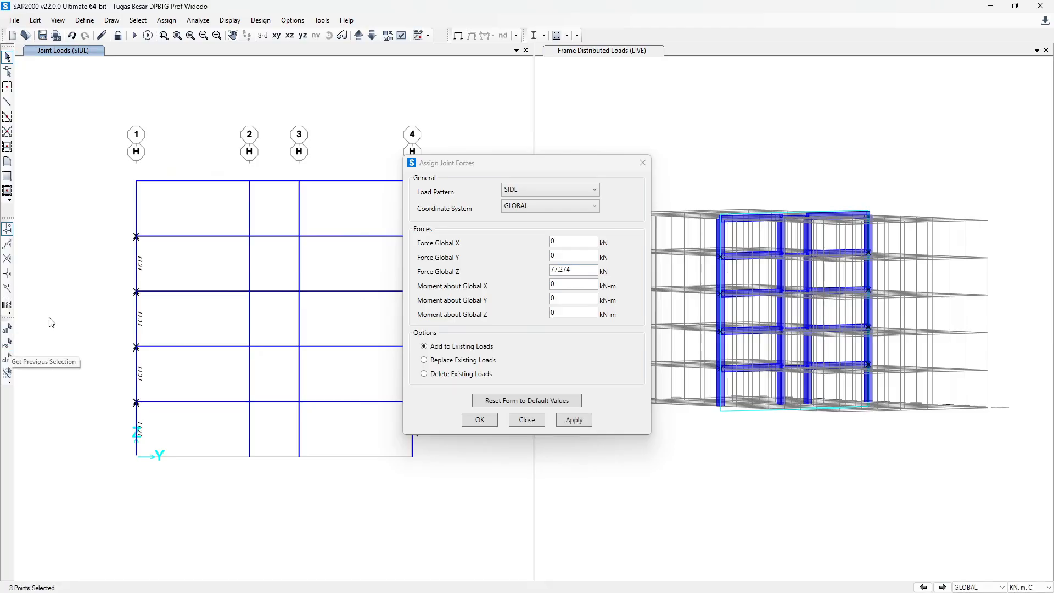
click(551, 271)
text(-)
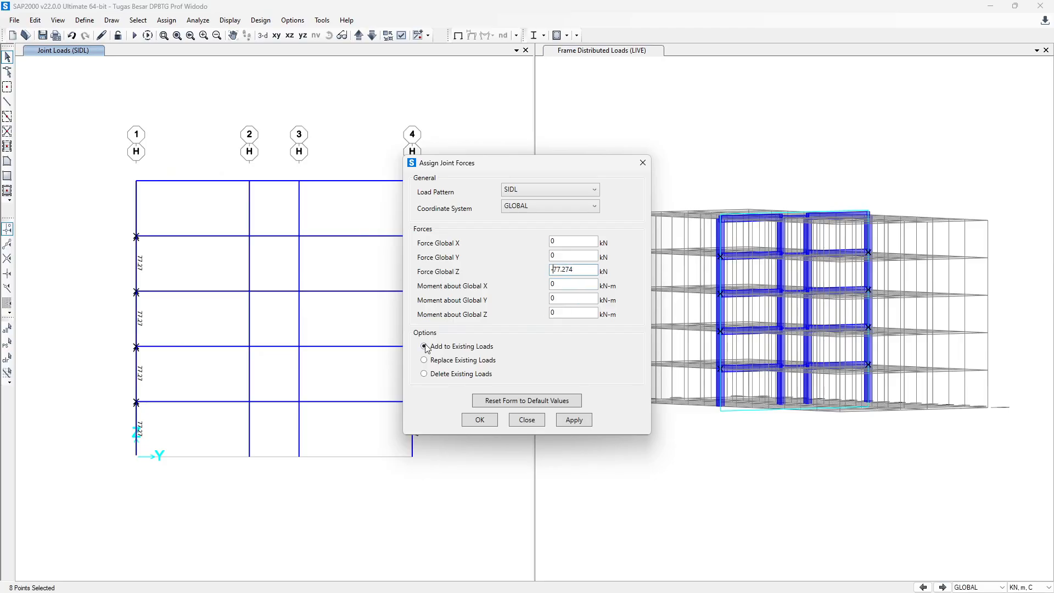
click(580, 421)
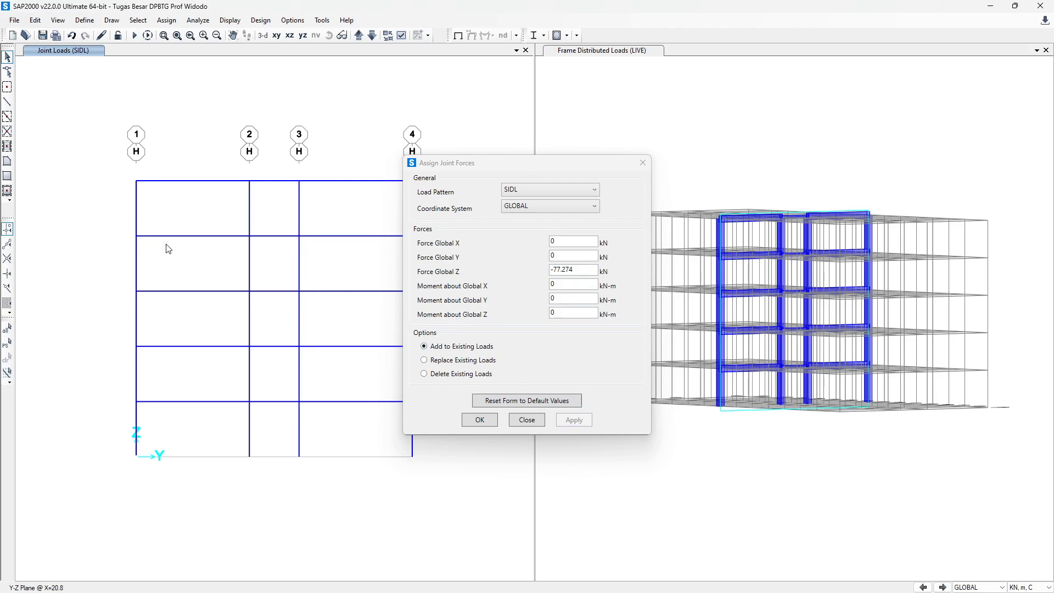
Step: Inspect the assigned loads of the grid 1 joint on the floor just below the roof
click(136, 236)
right_click(137, 236)
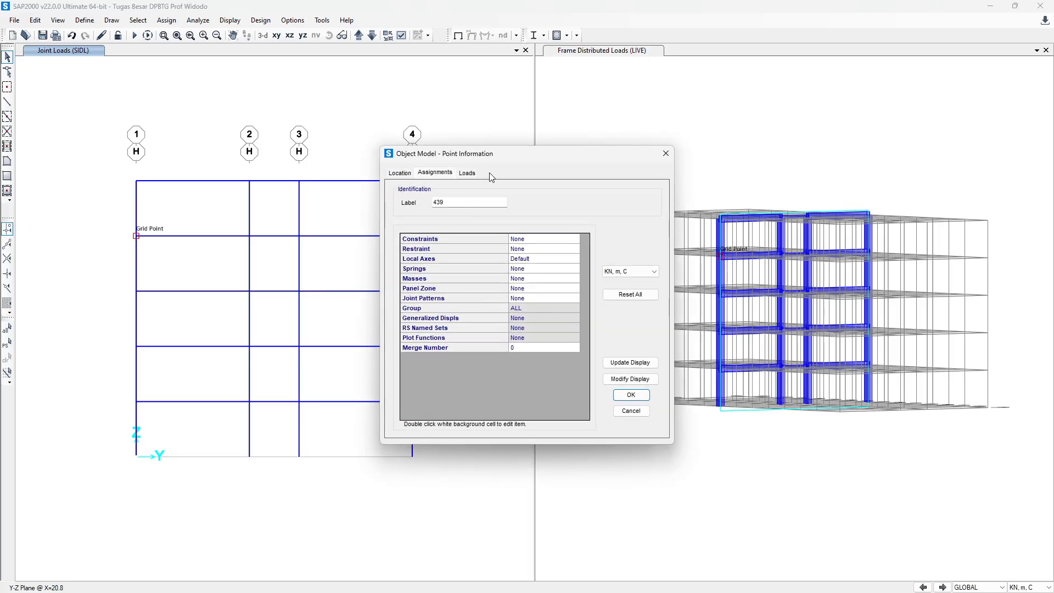
click(467, 173)
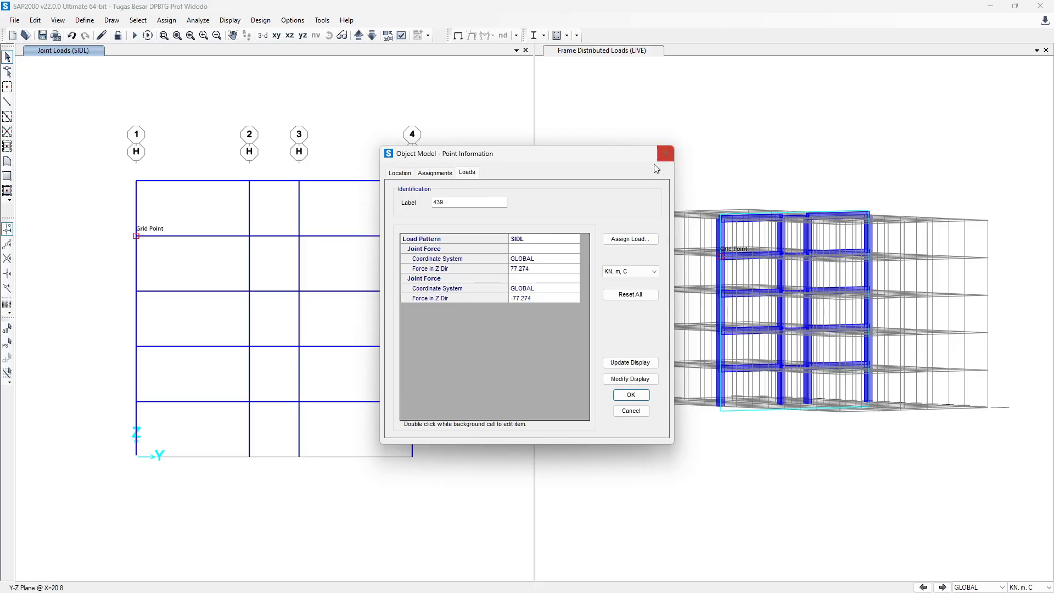
click(665, 154)
Step: Select the eight joints on grids 1 and 4 below the roof and replace their SIDL joint loads with -77.274 kN in global Z
drag(107, 221, 165, 253)
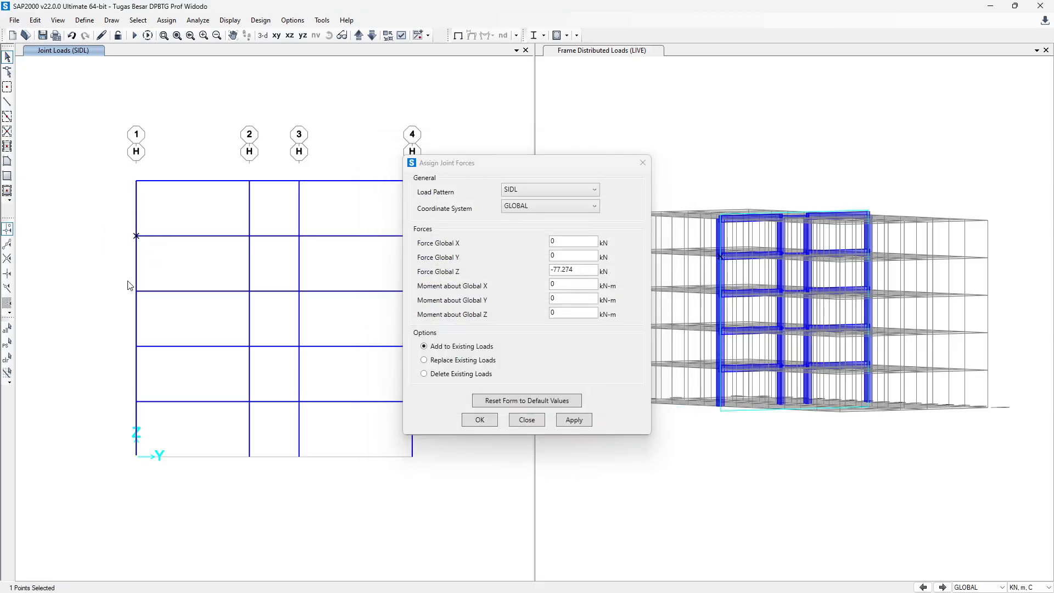
drag(111, 319, 168, 436)
scroll(290, 252, up, 2)
scroll(333, 223, down, 2)
drag(333, 223, 382, 252)
drag(350, 273, 382, 320)
drag(342, 340, 384, 425)
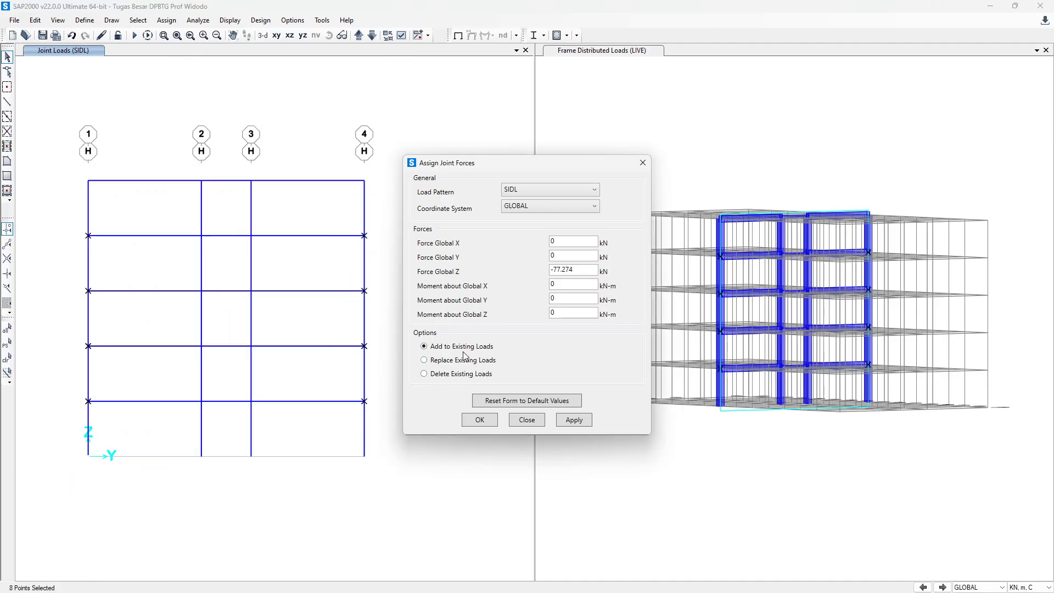
click(574, 420)
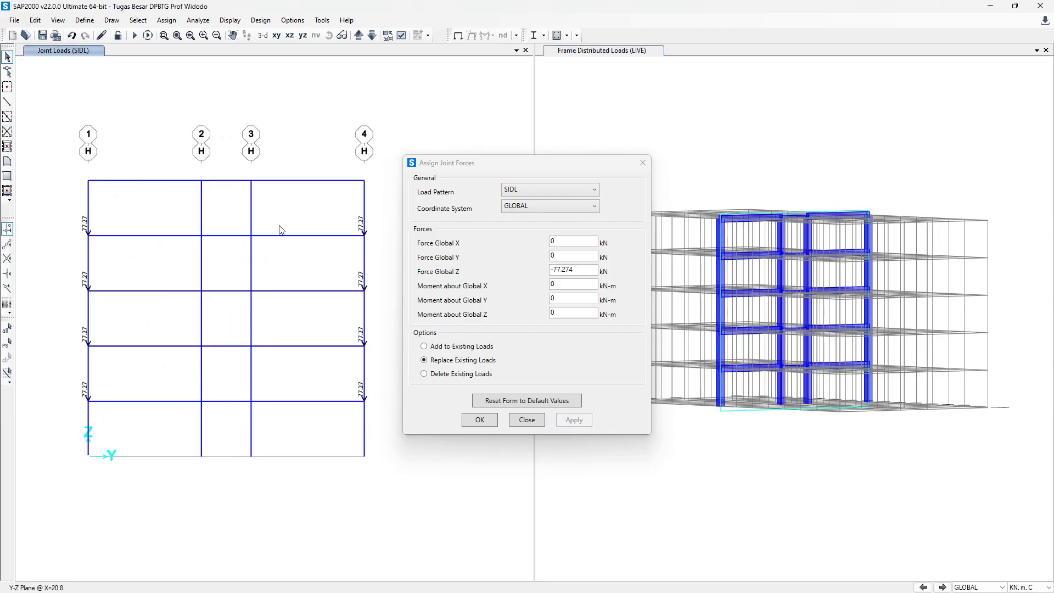
Step: Reselect the eight outer joints and change the joint force load pattern to LIVE
click(8, 342)
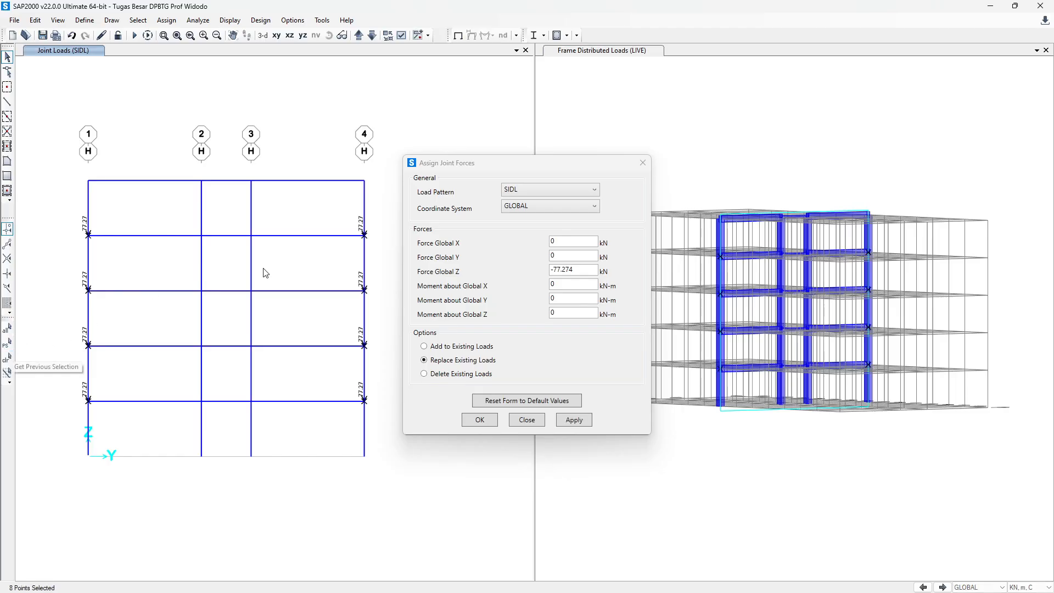
click(529, 188)
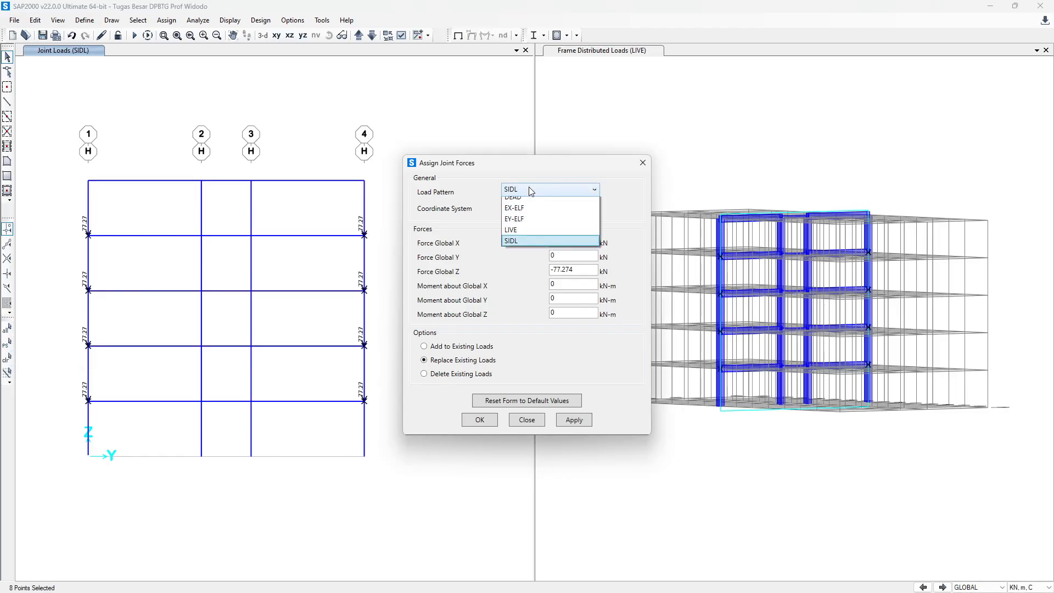
click(522, 233)
Step: Compare the B2 (1) live point loads for Lantai 1 and Lantai 2-4 in the Excel recap
key(alt+Tab)
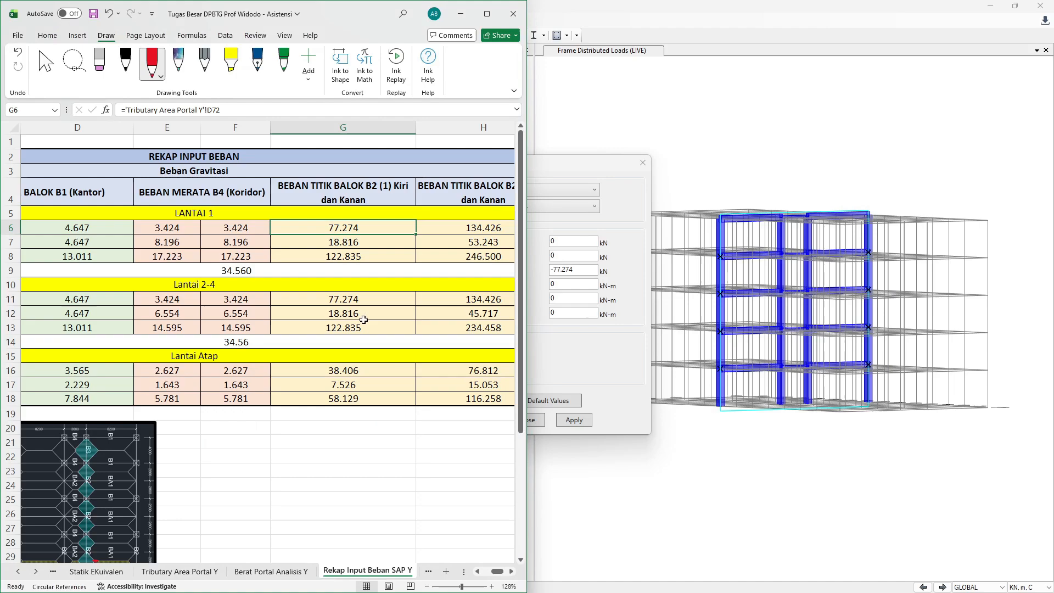
click(368, 247)
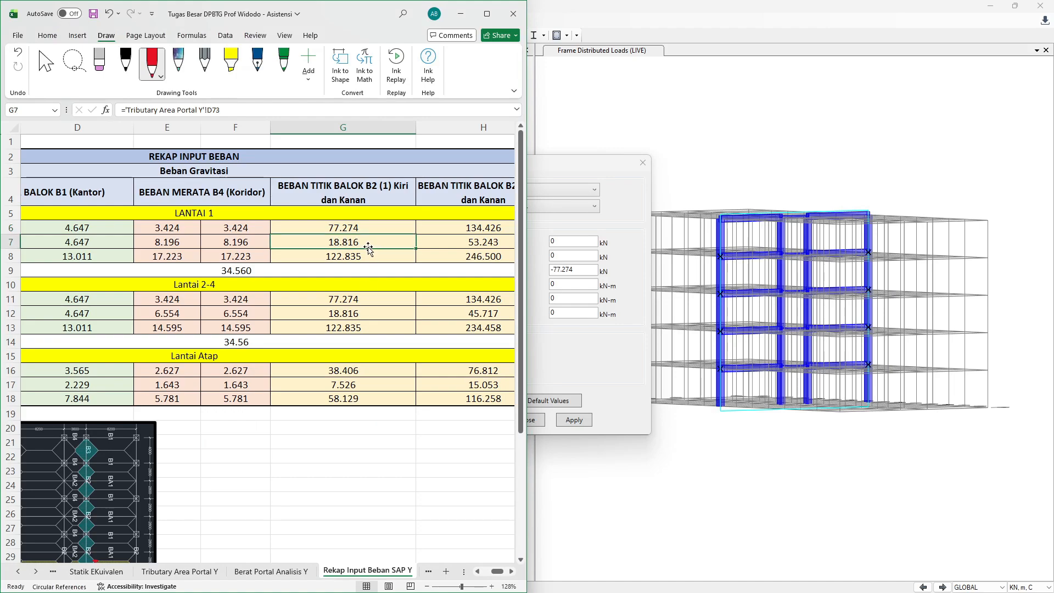
click(364, 313)
click(368, 253)
click(363, 301)
click(363, 322)
key(alt+Tab)
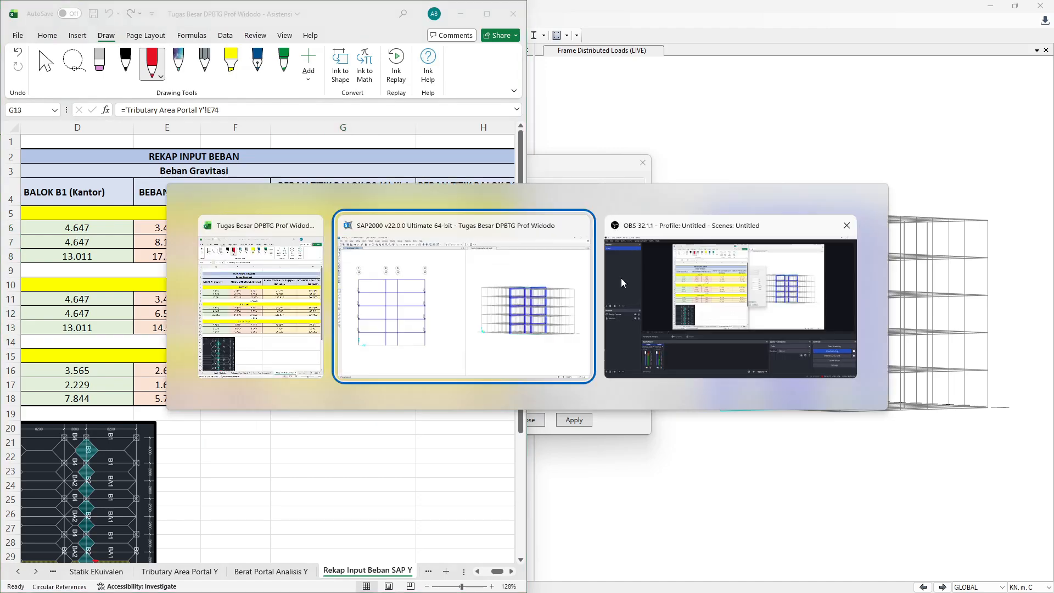
Step: Set Force Global Z to -18.816 kN and apply the LIVE joint force to the eight outer joints
drag(573, 269, 556, 282)
text(18.816)
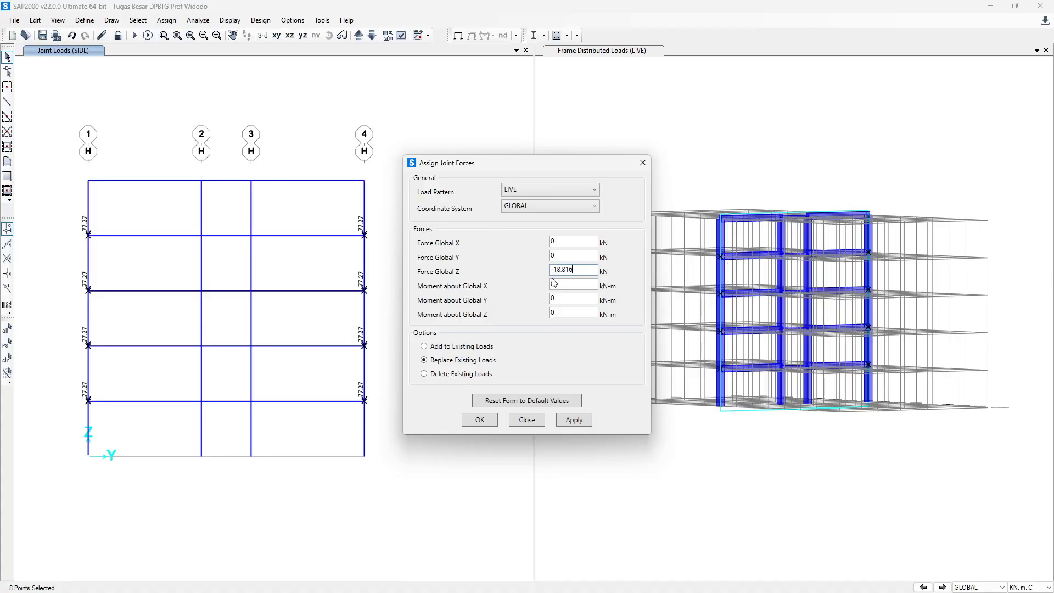
key(alt+Tab)
key(alt+Tab)
key(Tab)
click(585, 420)
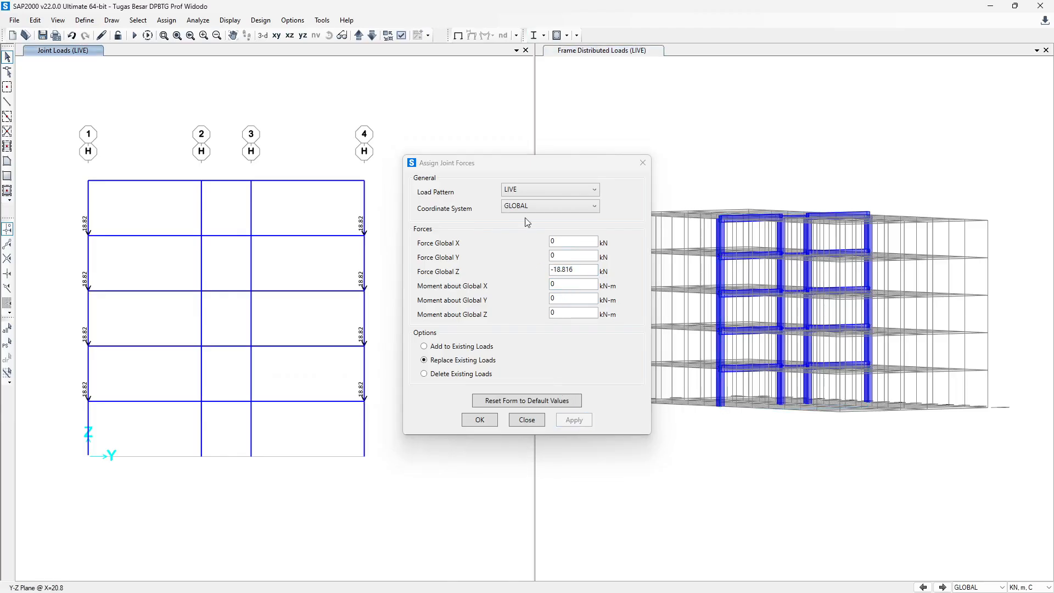
Step: Select the two roof joints on grids 1 and 4 and add a LIVE joint force of -7.526 kN in global Z
drag(114, 185, 77, 168)
drag(358, 155, 382, 192)
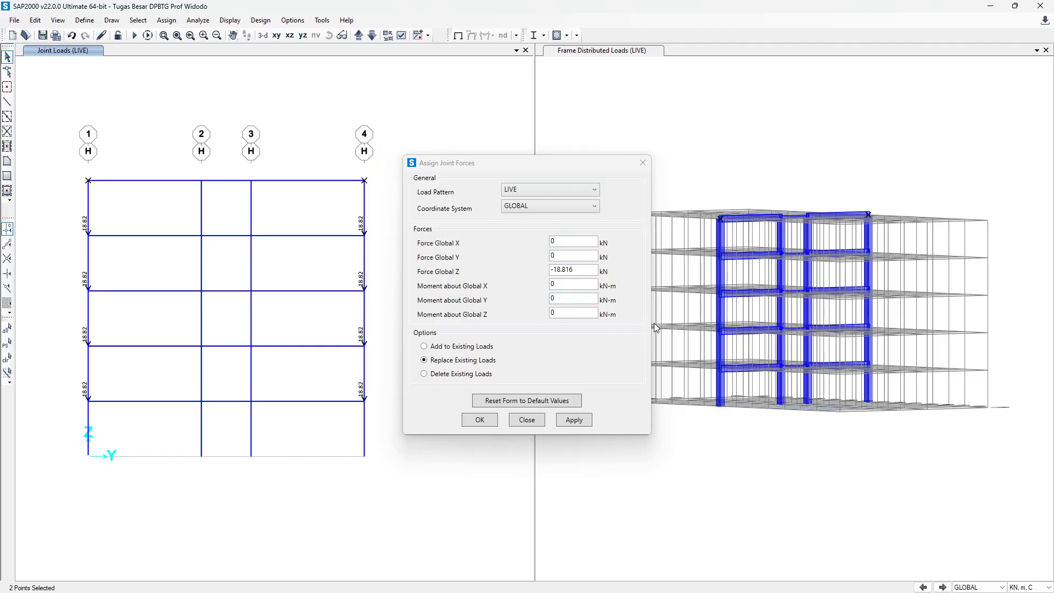
key(alt+Tab)
click(349, 386)
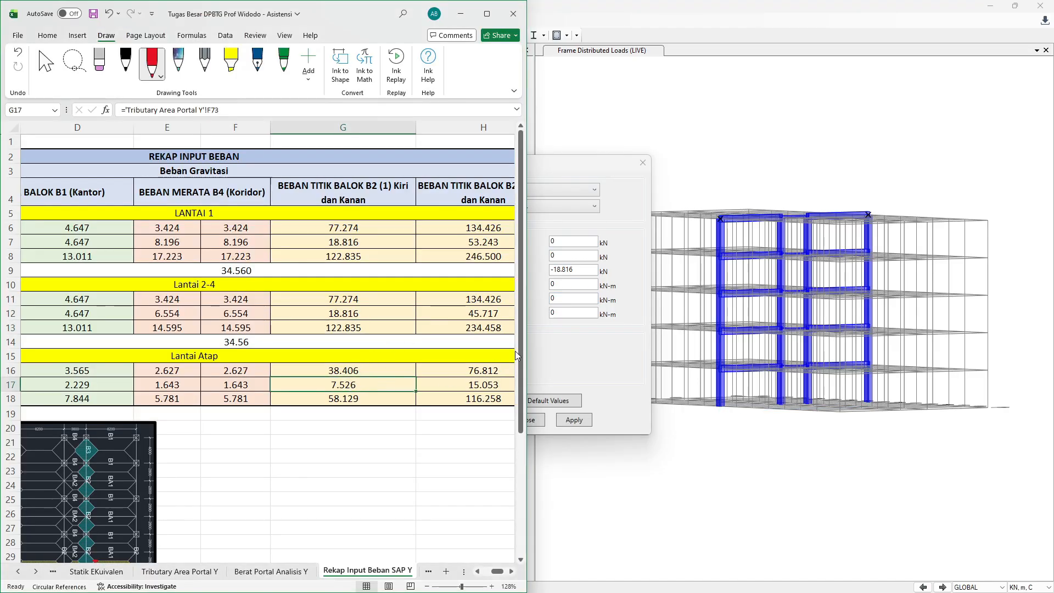
click(585, 273)
drag(583, 272, 553, 284)
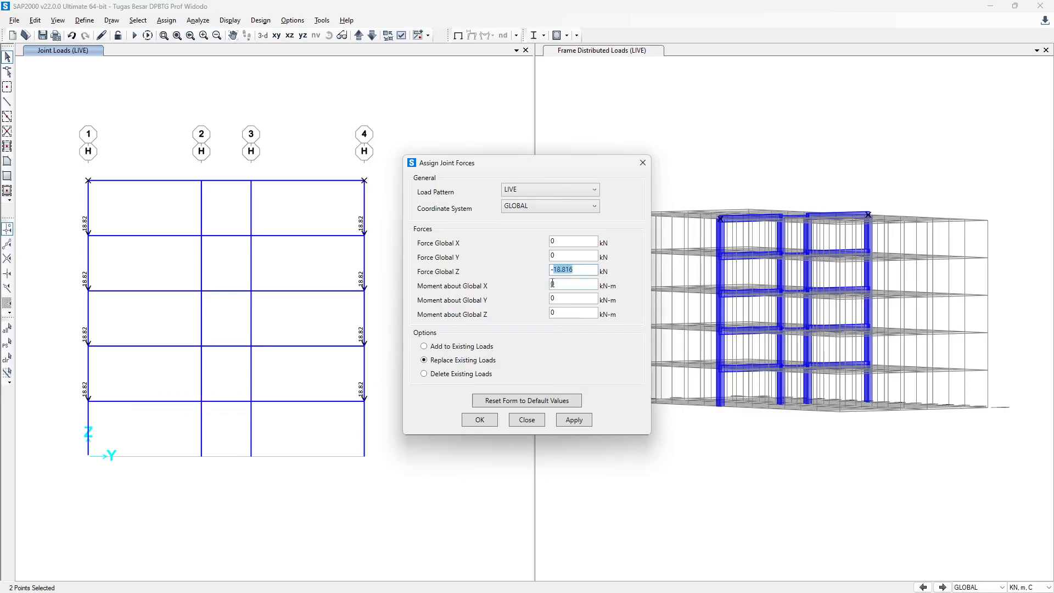
text(7.526)
click(481, 349)
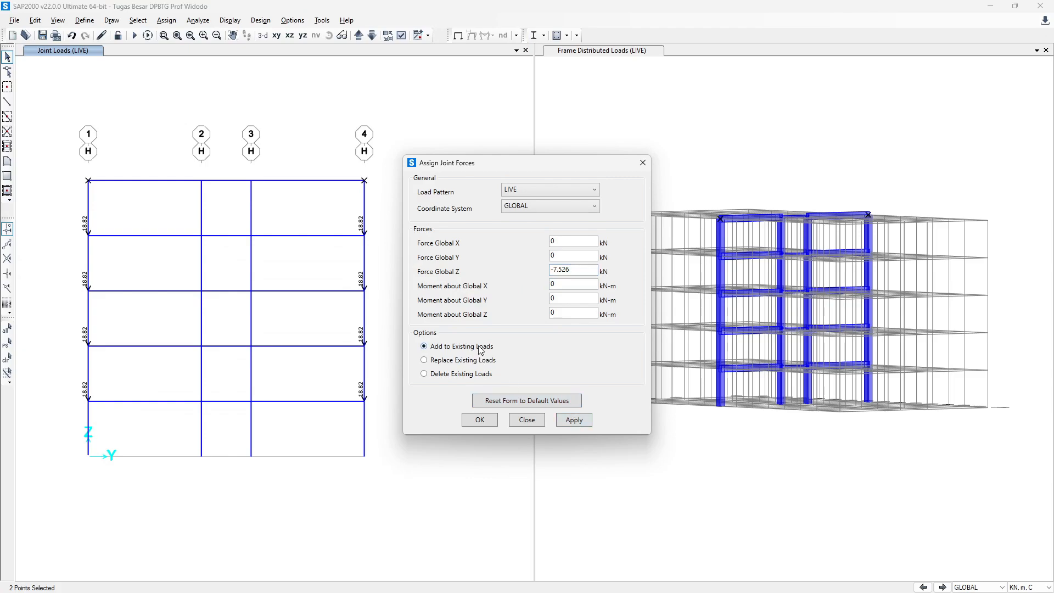
click(586, 420)
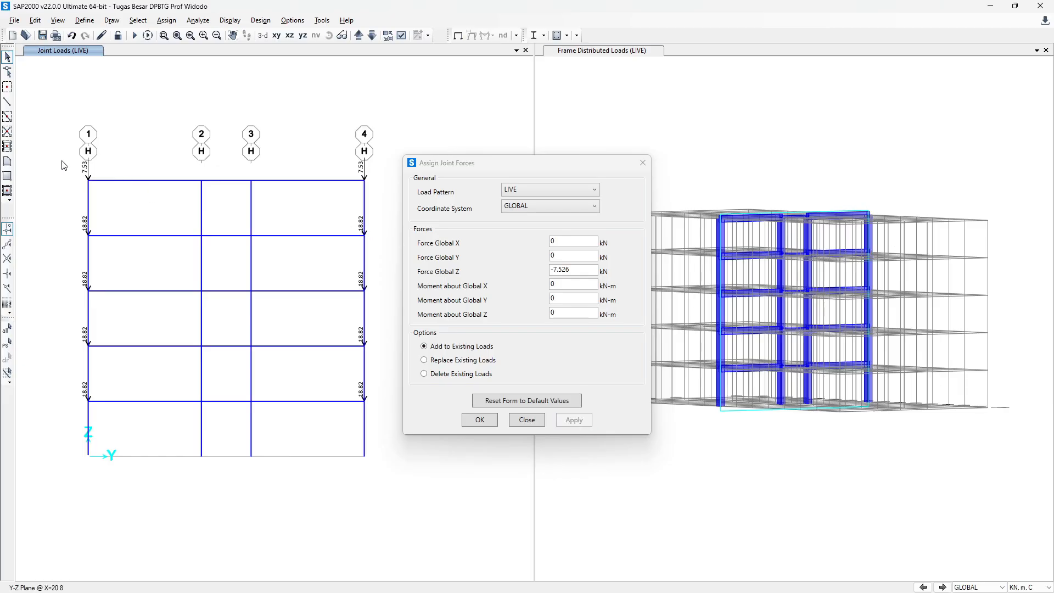
Step: Reselect the two outer roof joints and add a SIDL joint force of -38.406 kN in global Z
drag(63, 160, 107, 205)
drag(340, 165, 384, 201)
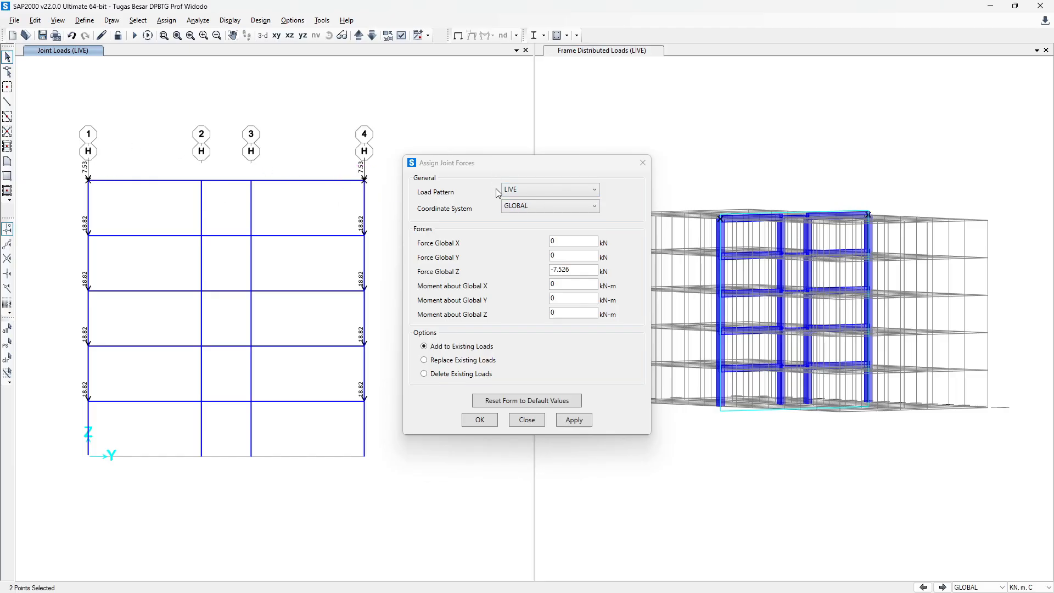
click(505, 190)
click(529, 249)
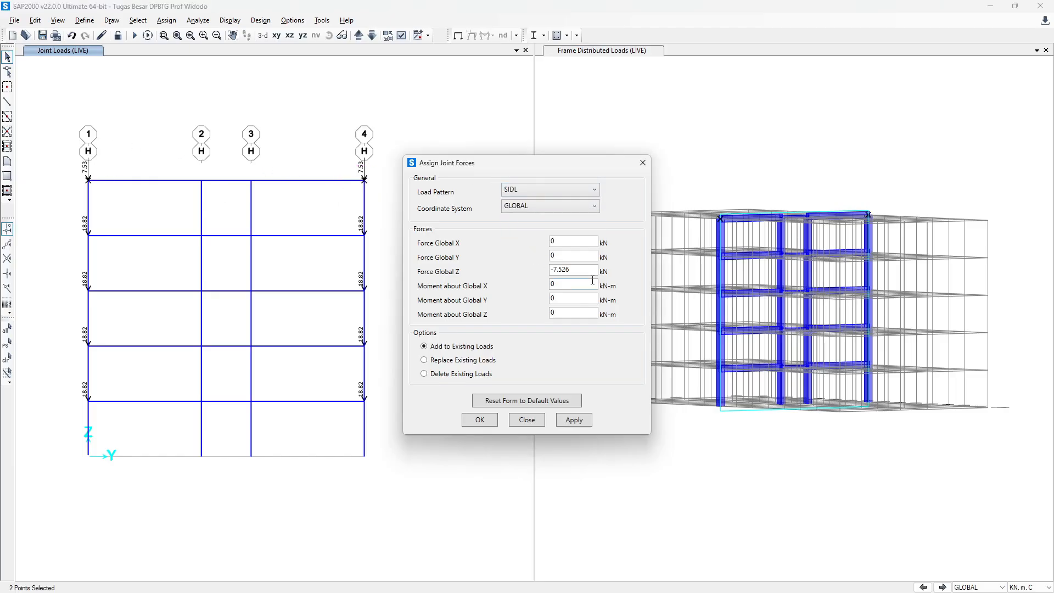
key(alt+Tab)
click(401, 370)
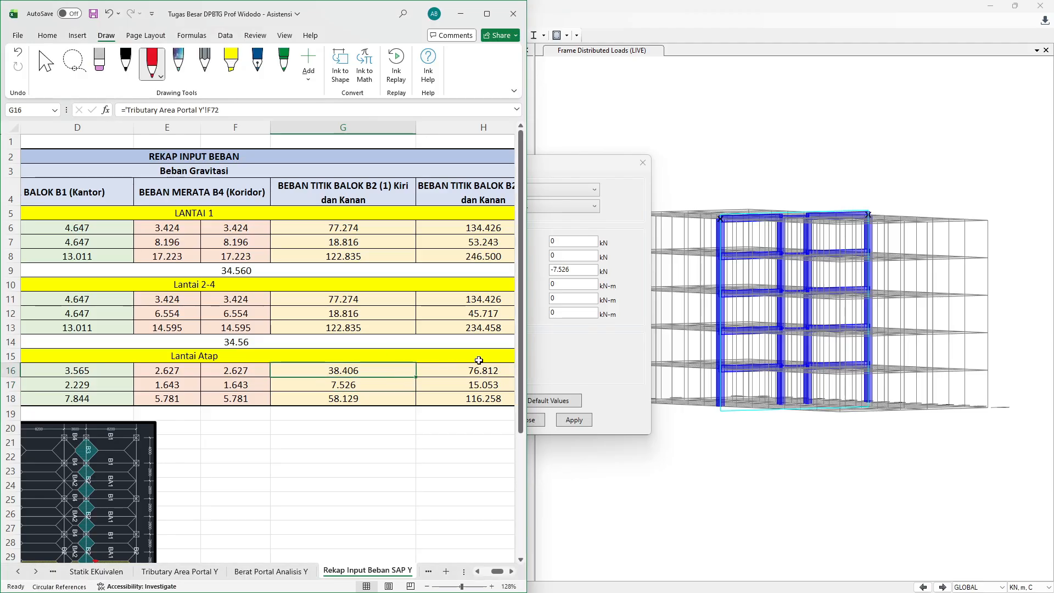
click(578, 322)
drag(580, 271, 552, 273)
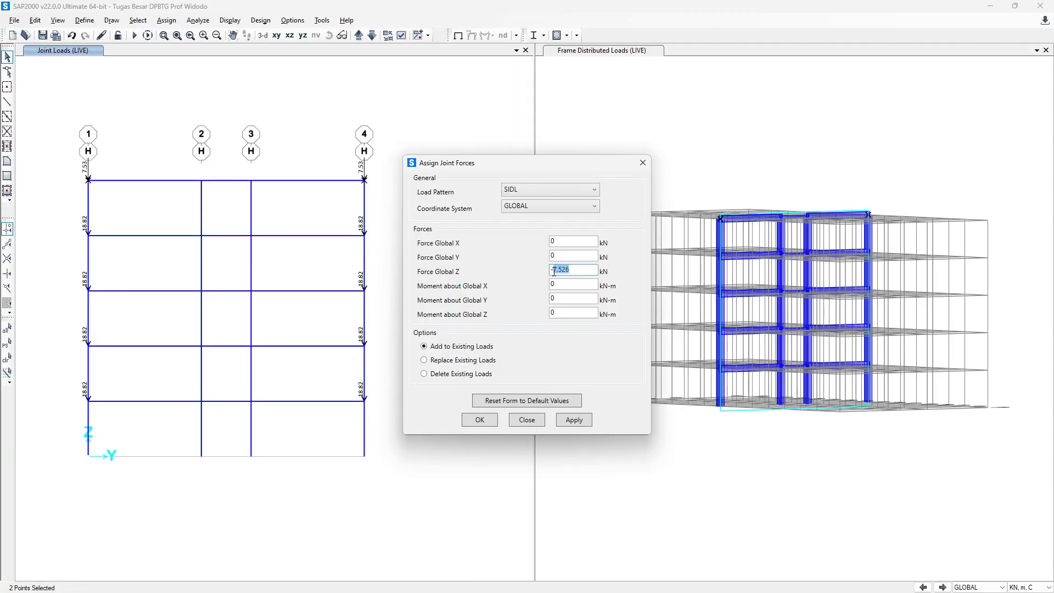
text(38)
click(574, 420)
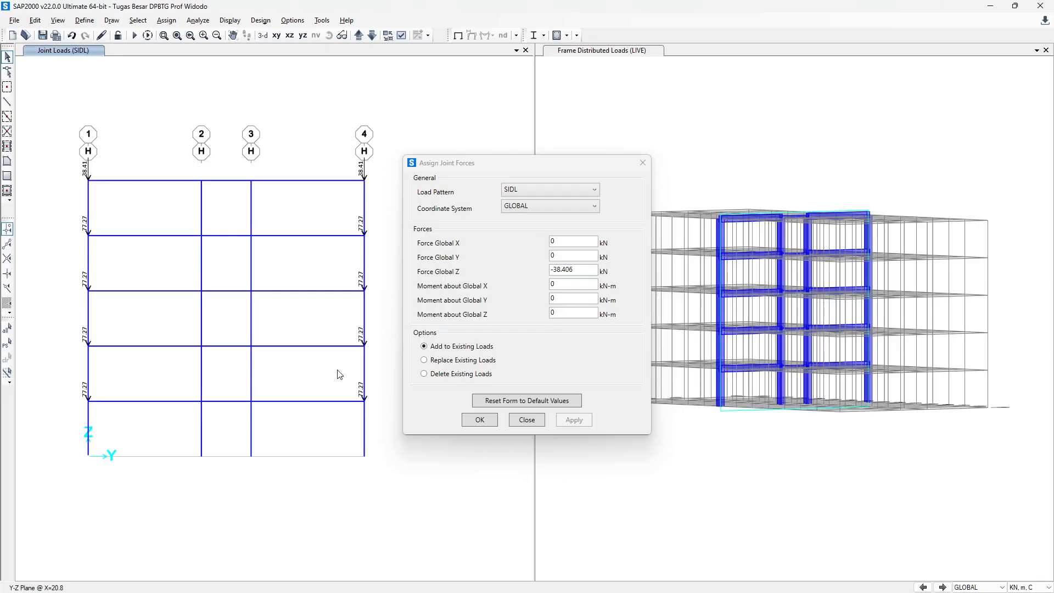
Step: Examine the B2 (2) point loads in the Excel recap, comparing the live values for Lantai 1 and Lantai 2-4
key(alt+Tab)
scroll(443, 184, right, 2)
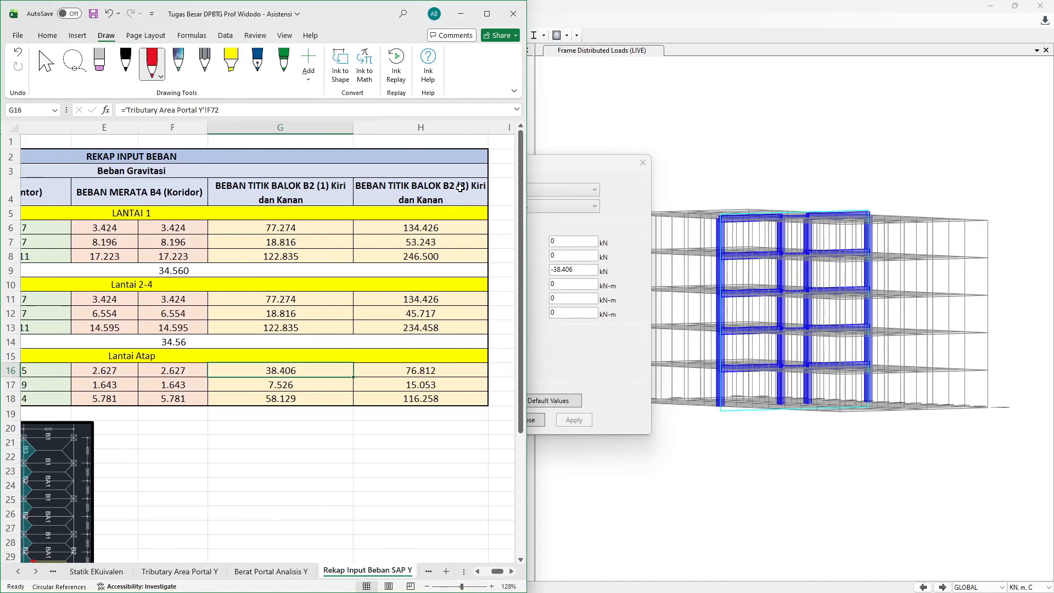
click(423, 128)
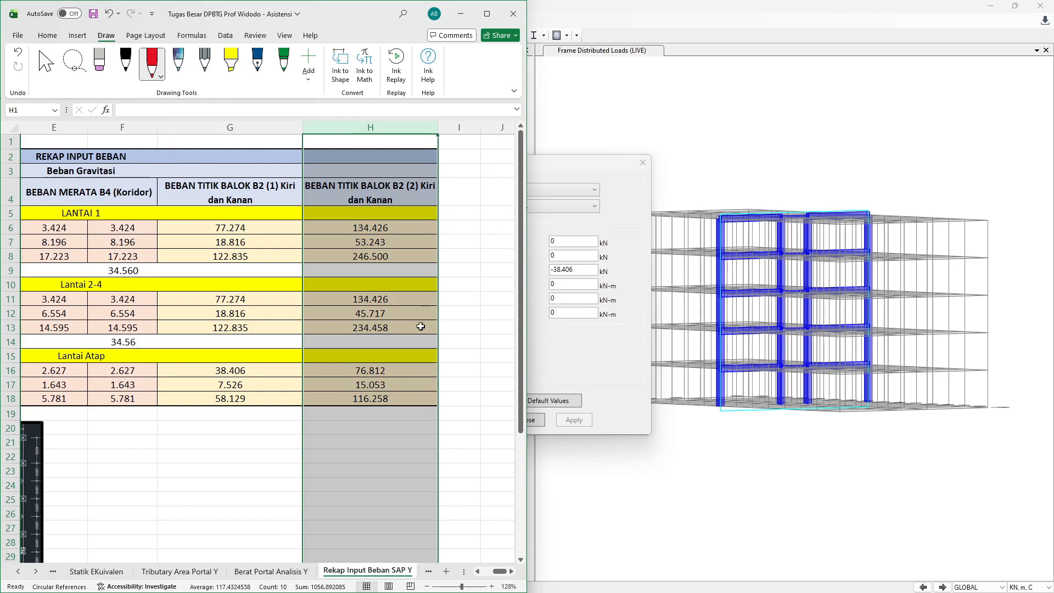
click(364, 243)
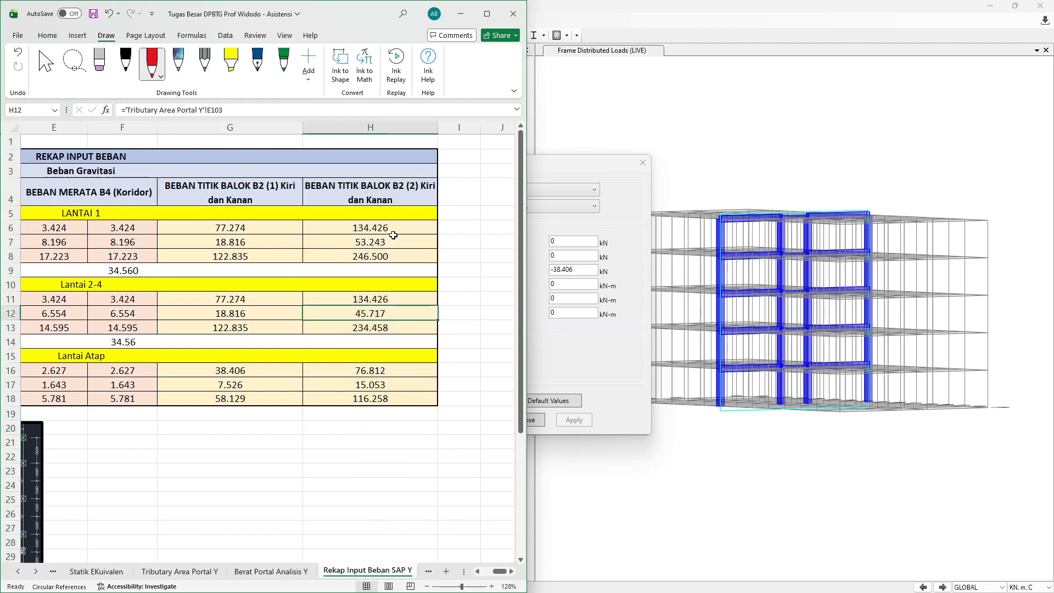
click(383, 315)
click(379, 242)
click(376, 311)
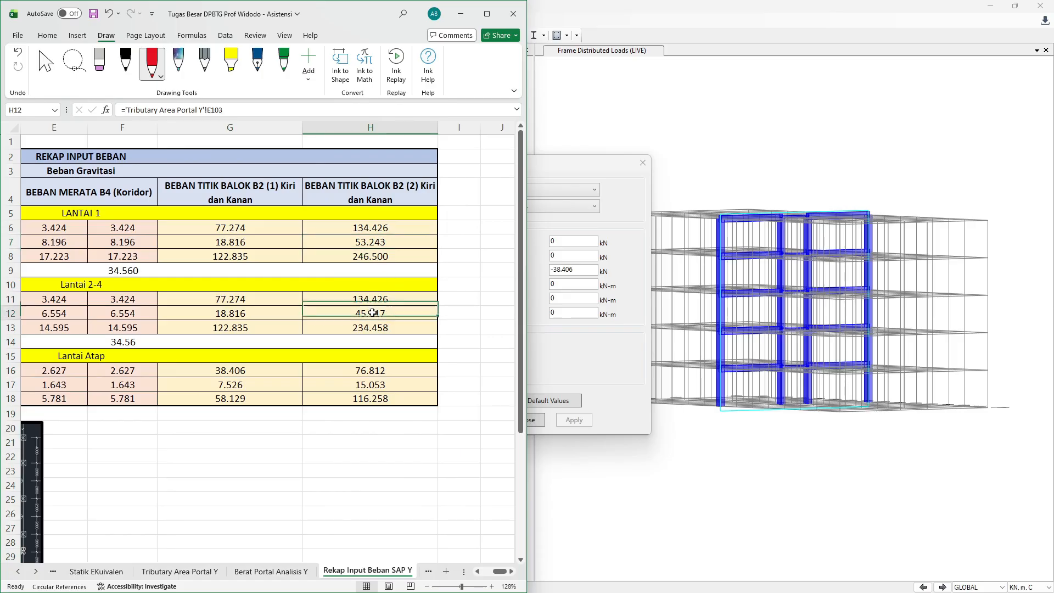
Step: Select the eight joints on grids 2 and 3 below the roof and add a SIDL joint force of -134.426 kN in global Z
key(alt+Tab)
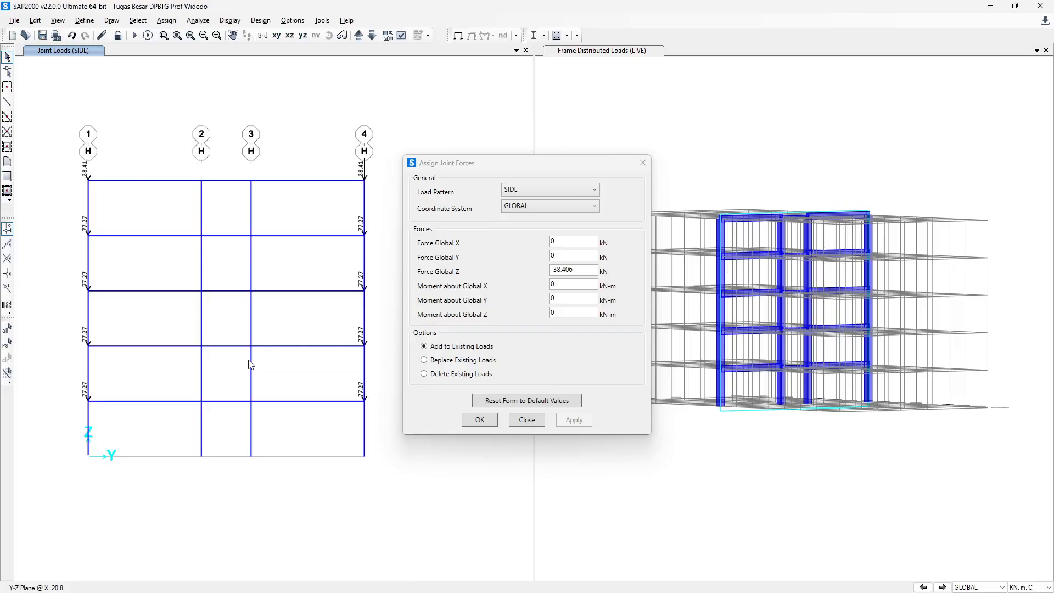
drag(200, 401, 274, 421)
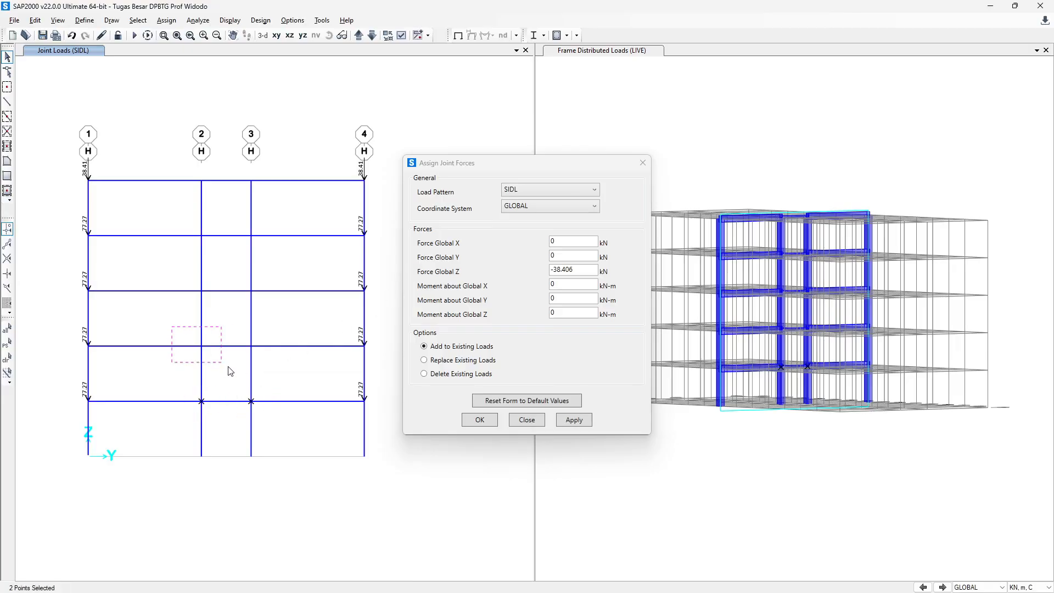
drag(228, 367, 269, 367)
drag(183, 285, 233, 307)
drag(248, 260, 274, 315)
drag(190, 237, 231, 271)
drag(240, 219, 275, 262)
key(alt+Tab)
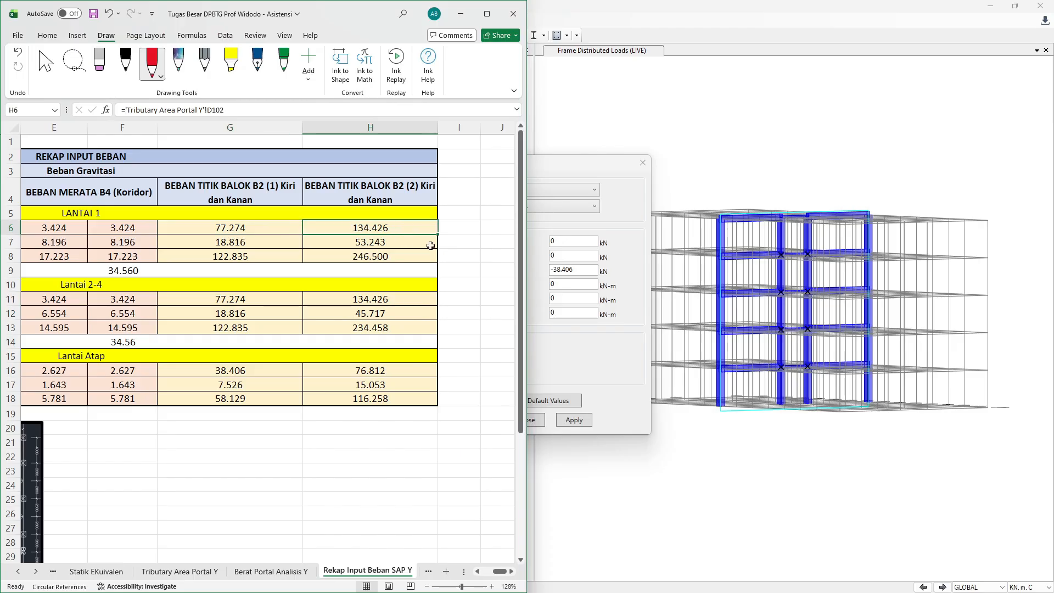
click(575, 278)
drag(575, 272, 559, 275)
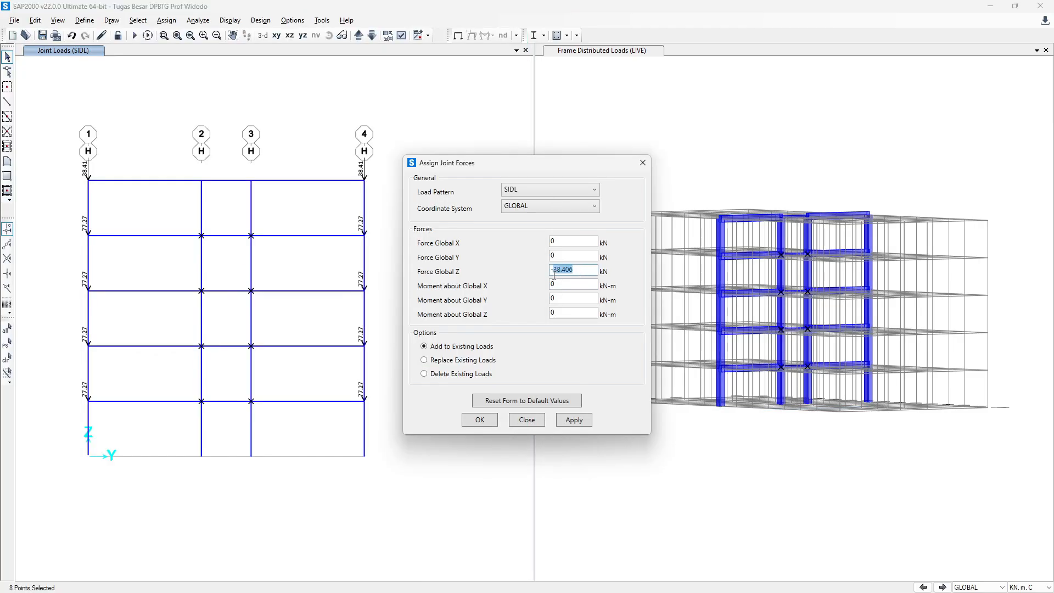
text(134)
click(566, 283)
click(583, 417)
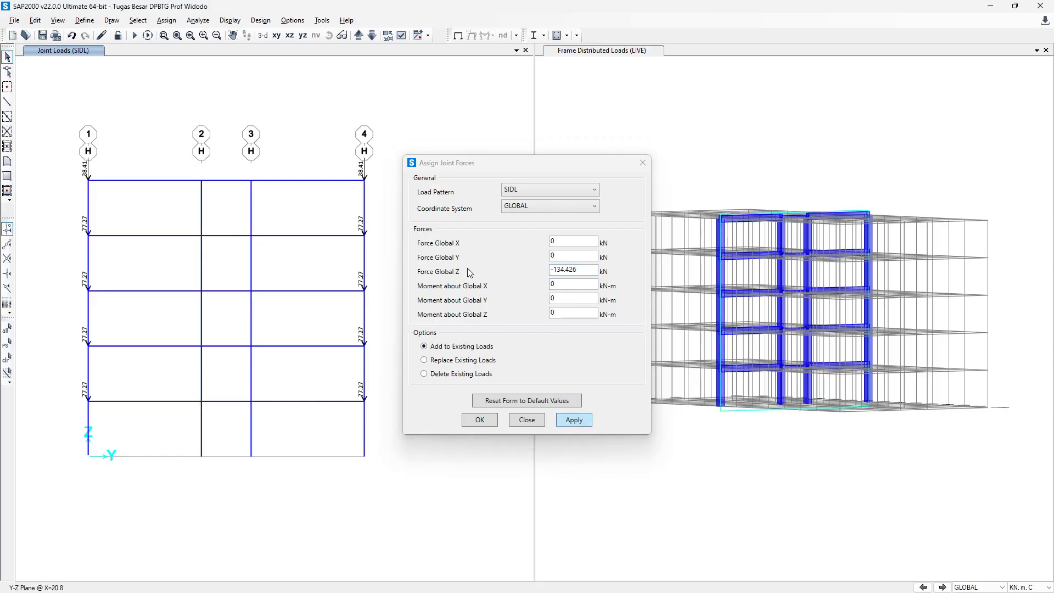
Step: Select the two roof joints on grids 2 and 3 and add a SIDL joint force of -76.812 kN in global Z
click(201, 180)
click(251, 180)
key(alt+Tab)
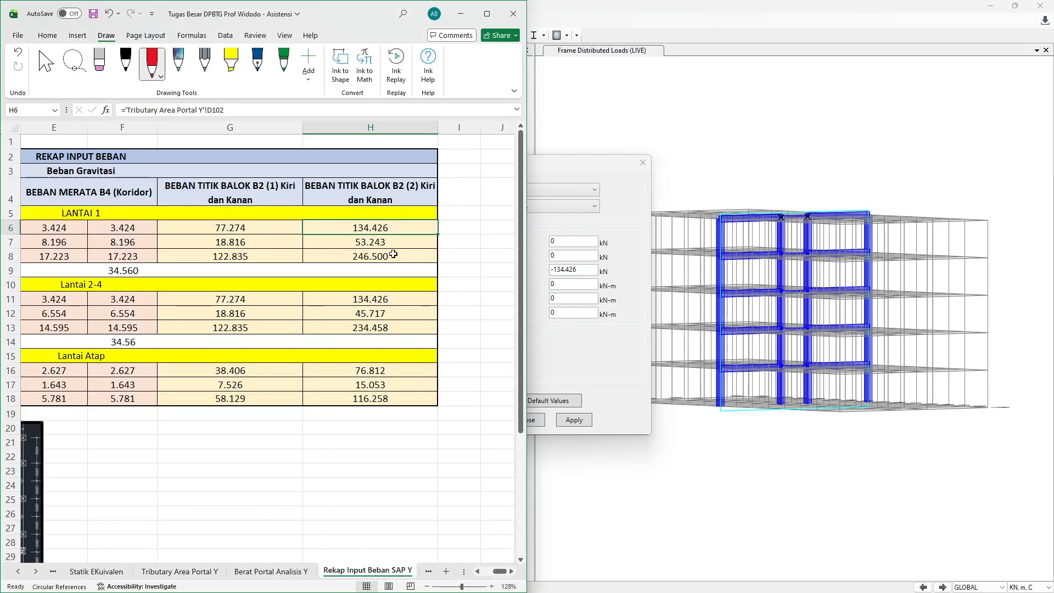
click(281, 374)
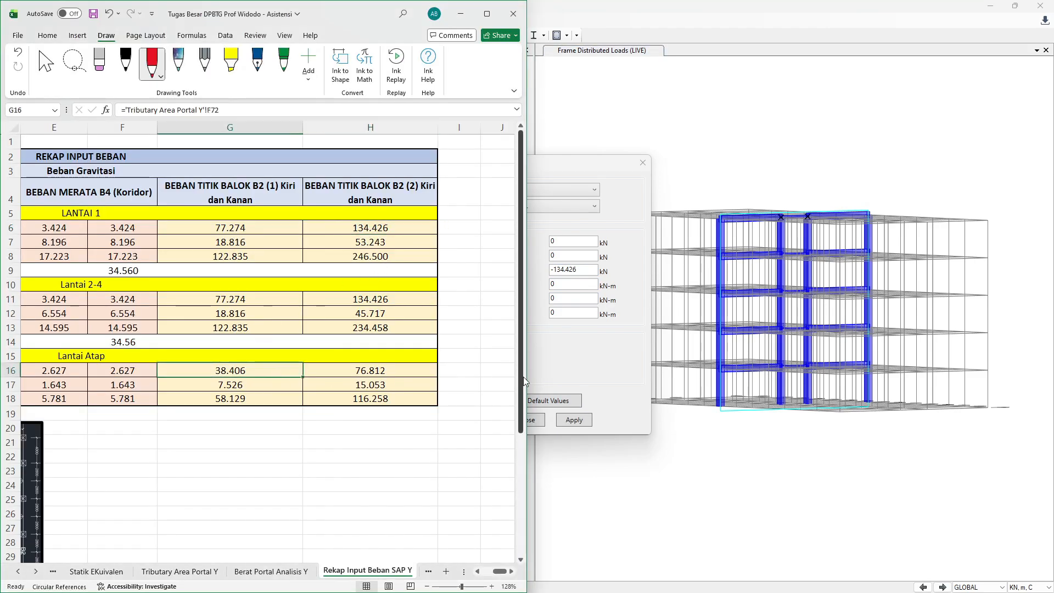
click(395, 371)
key(alt+Tab)
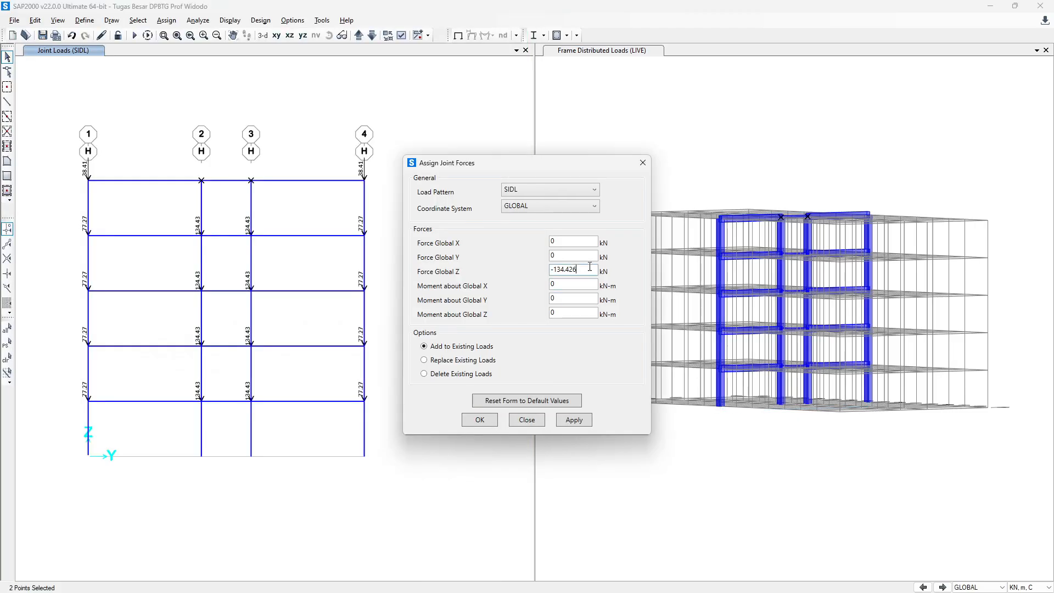
drag(578, 270, 556, 286)
text(76.812)
click(575, 420)
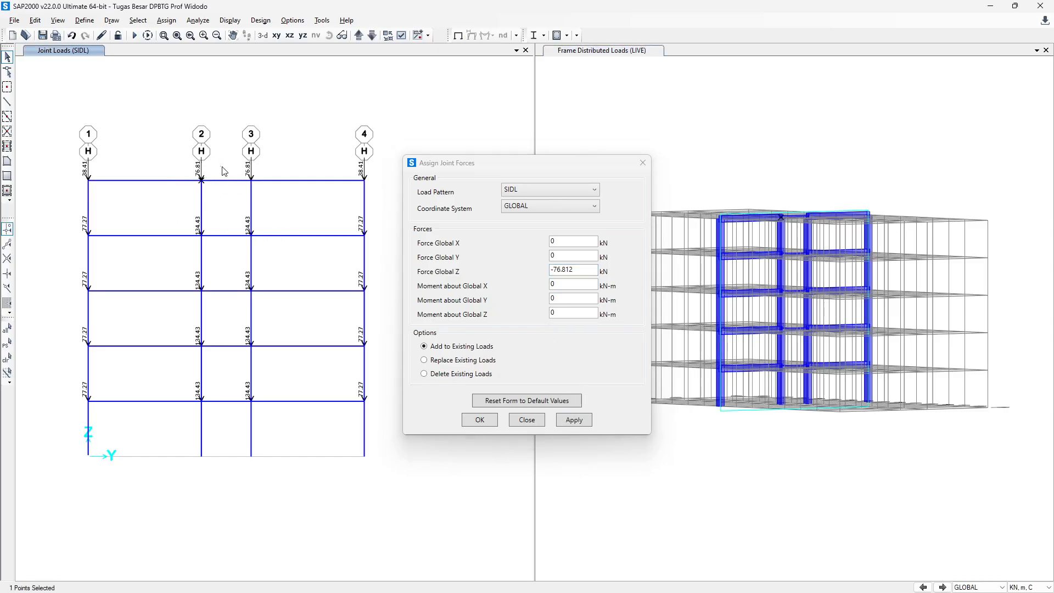
Step: With the two inner roof joints reselected, add a LIVE joint force of -15.503 kN in global Z
key(alt+Tab)
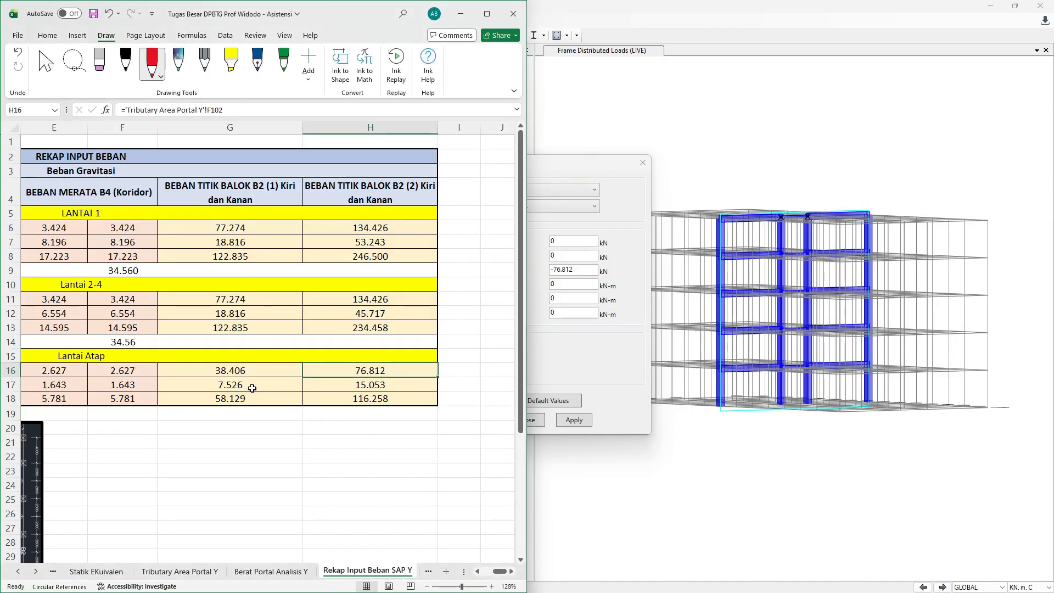
drag(249, 387, 343, 389)
click(360, 387)
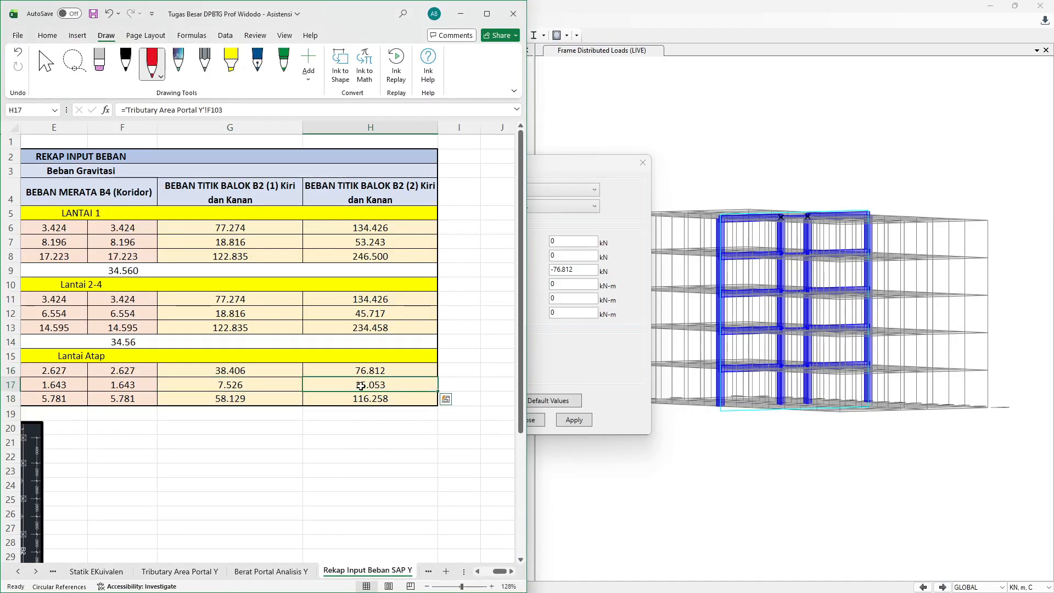
click(547, 176)
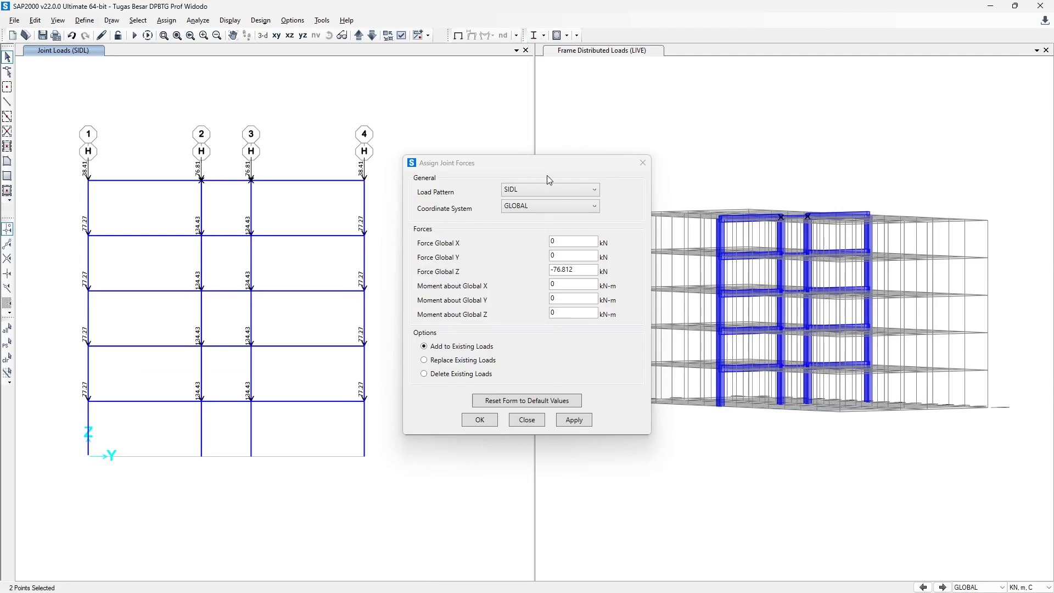
click(593, 190)
click(526, 242)
drag(588, 270, 554, 277)
text(-15.503)
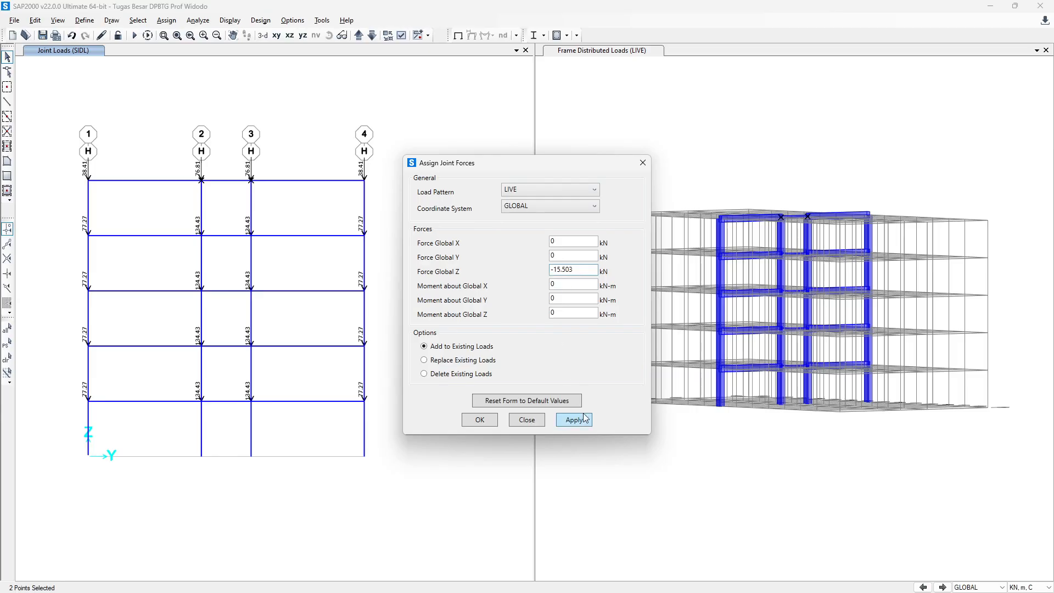
click(583, 420)
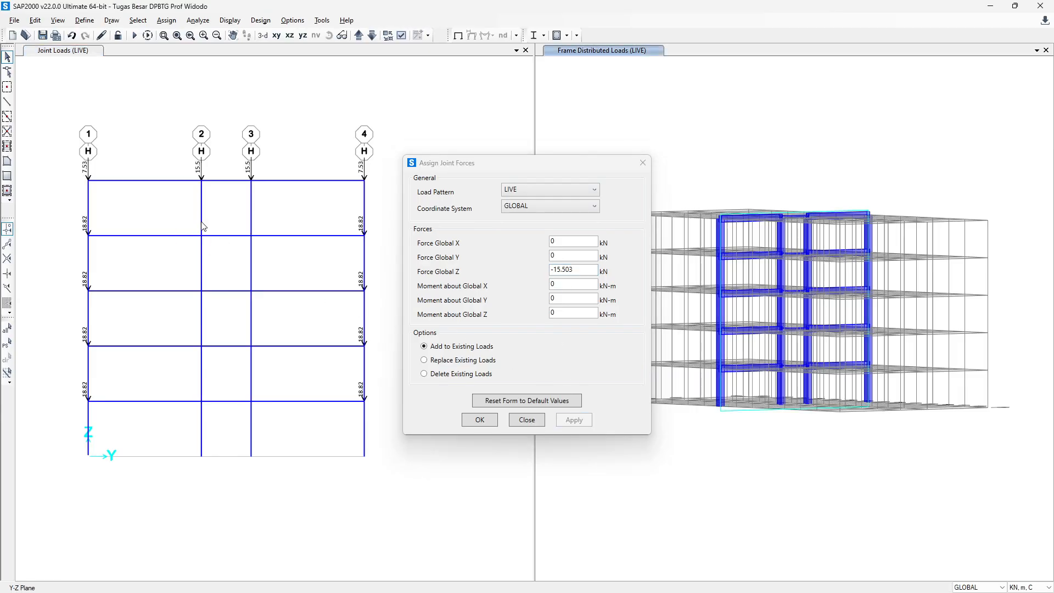
Step: Select the six joints on grids 2 and 3 at Lantai 2-4 and add a LIVE joint force of -45.717 kN in global Z
drag(190, 219, 266, 248)
drag(179, 266, 226, 301)
drag(232, 275, 275, 304)
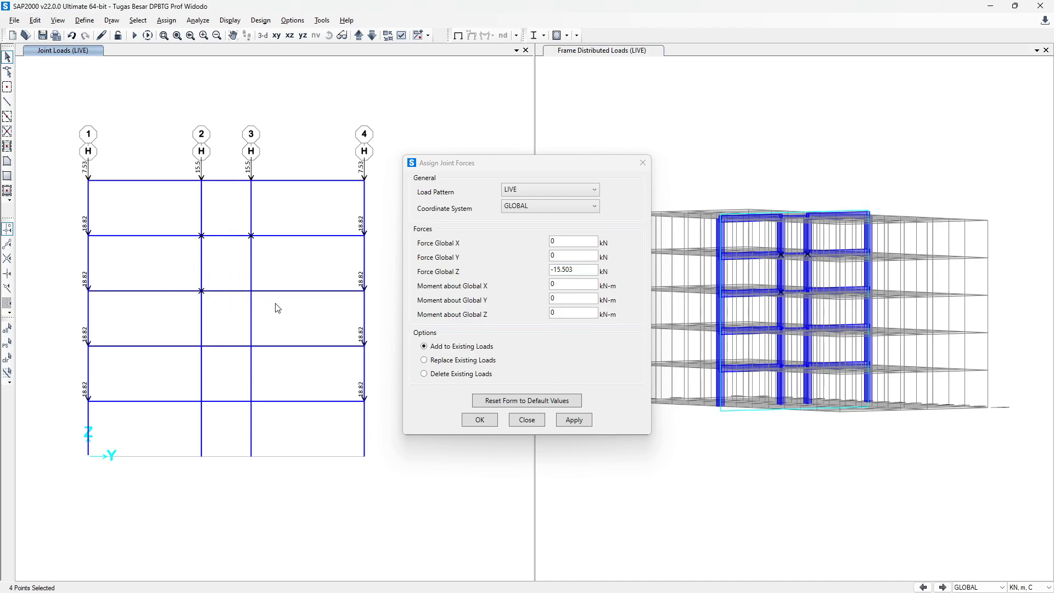
drag(183, 325, 266, 365)
drag(575, 269, 560, 282)
key(alt+Tab)
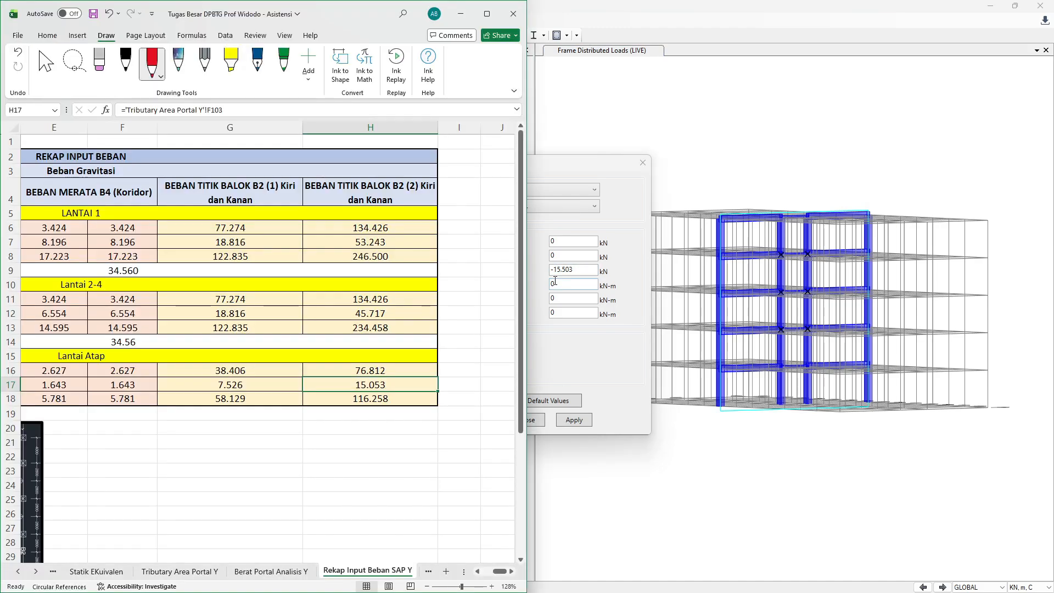
key(alt+Tab)
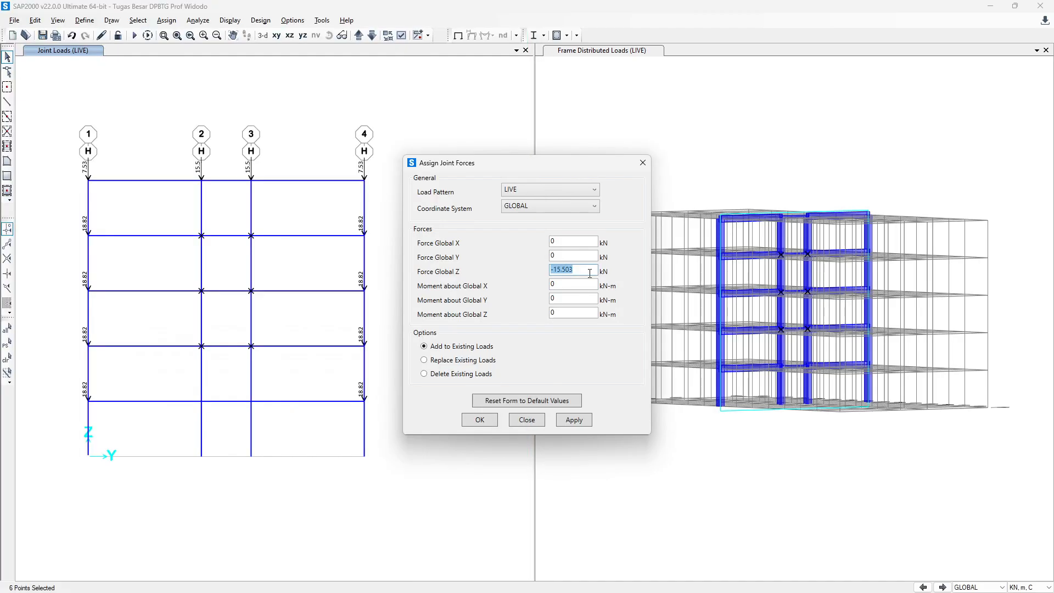
drag(575, 269, 555, 280)
text(45.717)
click(573, 420)
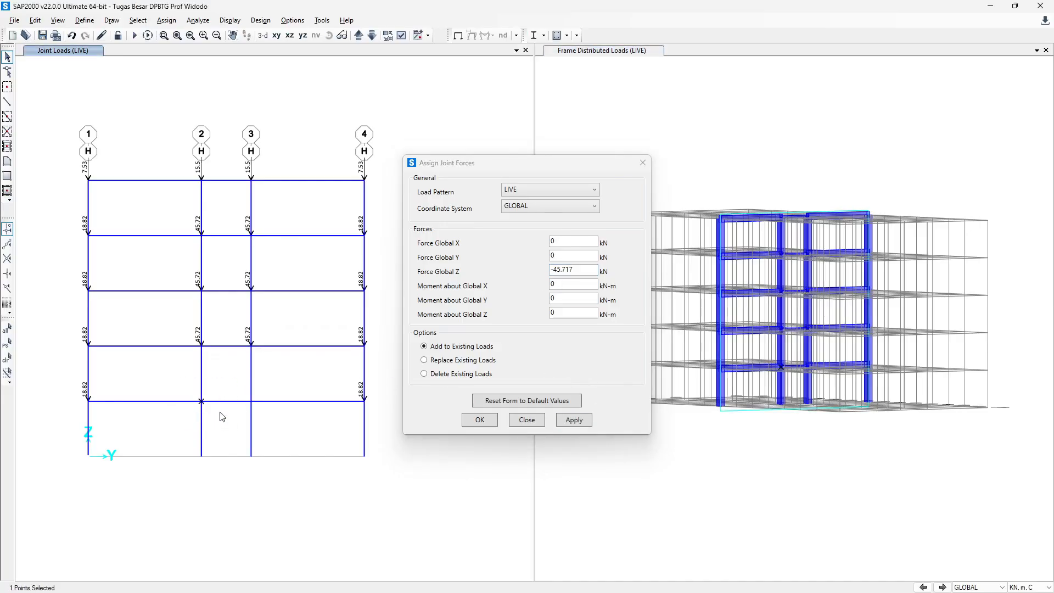
Step: Add a LIVE joint force of -53.243 kN in global Z to the two Lantai 1 joints on grids 2 and 3, and close the joint force assignment
drag(231, 385, 266, 411)
key(alt+Tab)
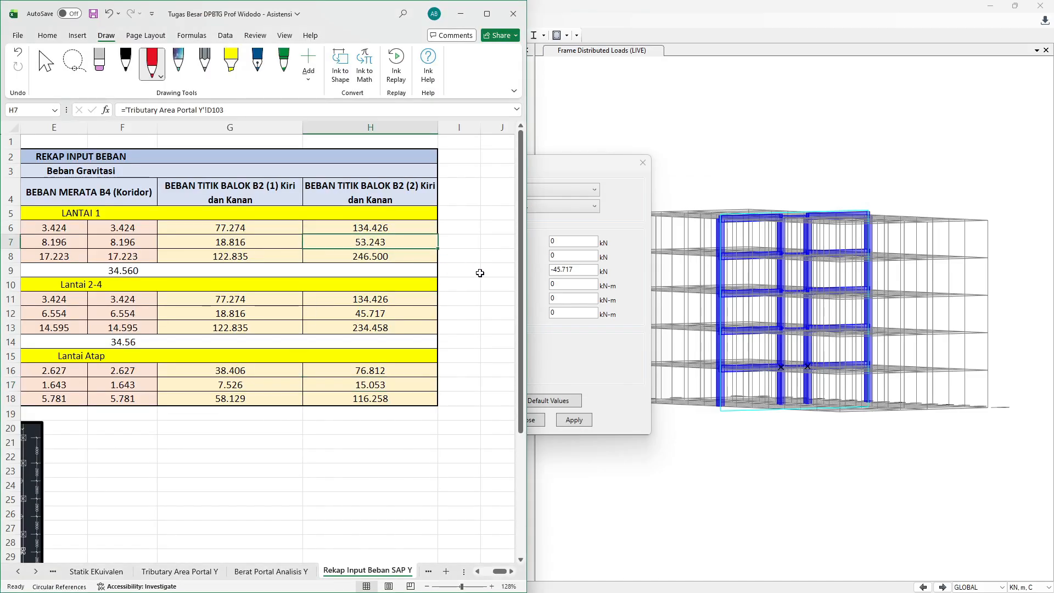
click(595, 286)
drag(583, 272, 555, 270)
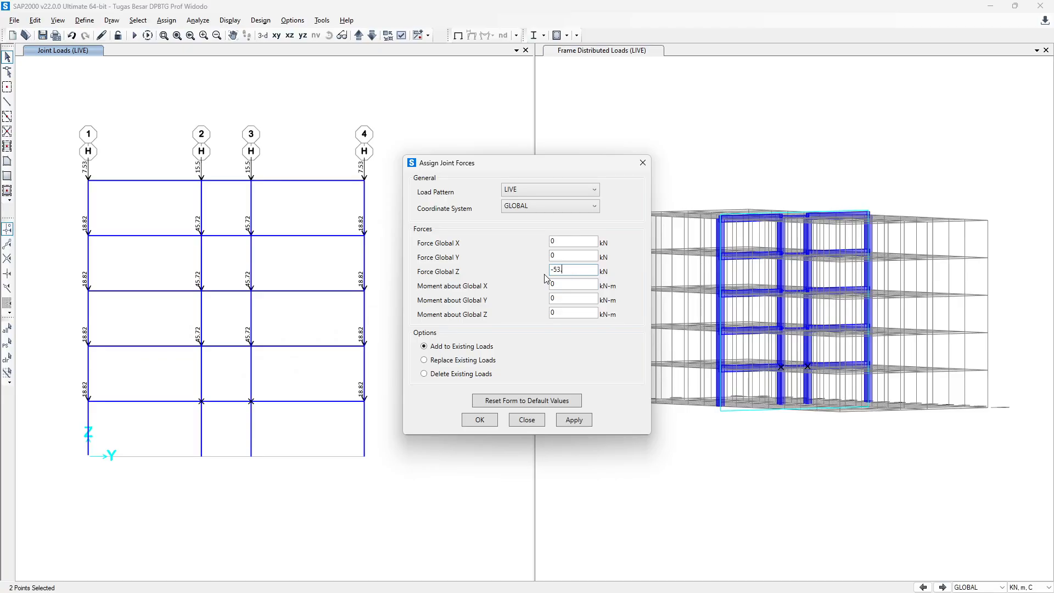
click(561, 284)
click(584, 423)
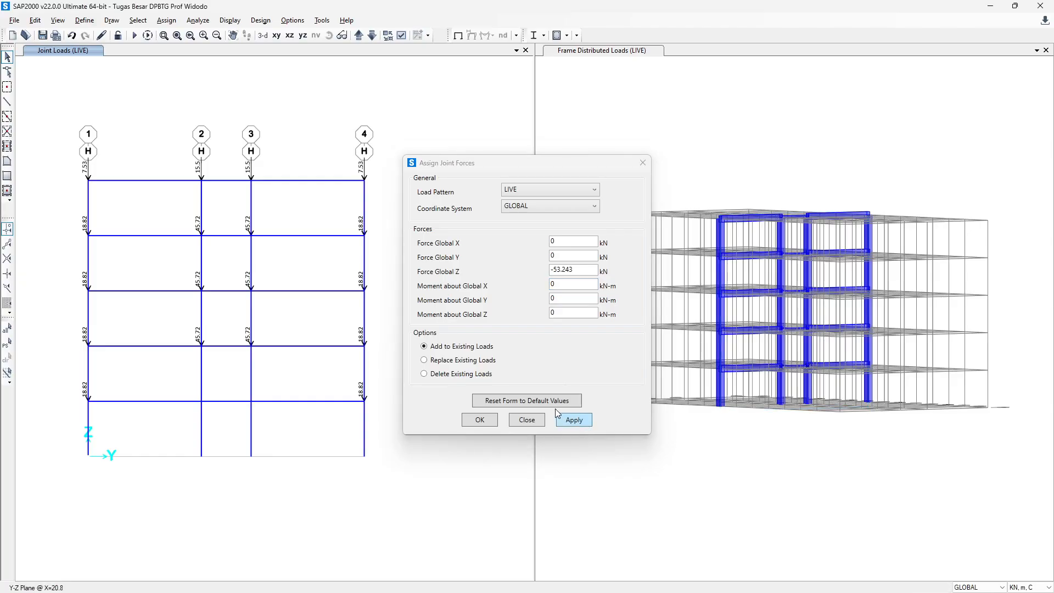
click(528, 419)
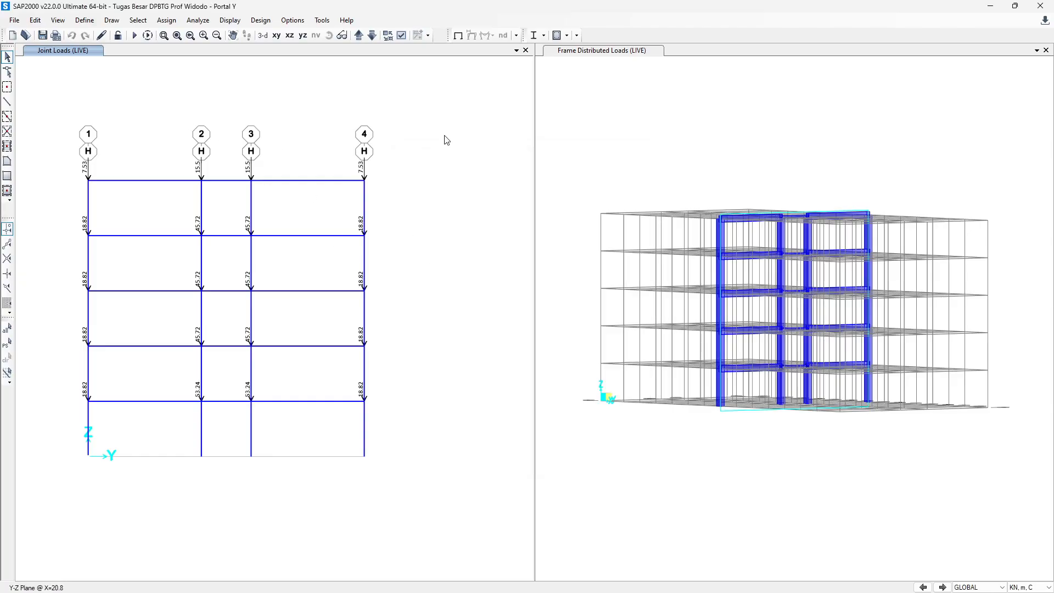
click(718, 472)
shift+middle_drag(718, 473, 623, 479)
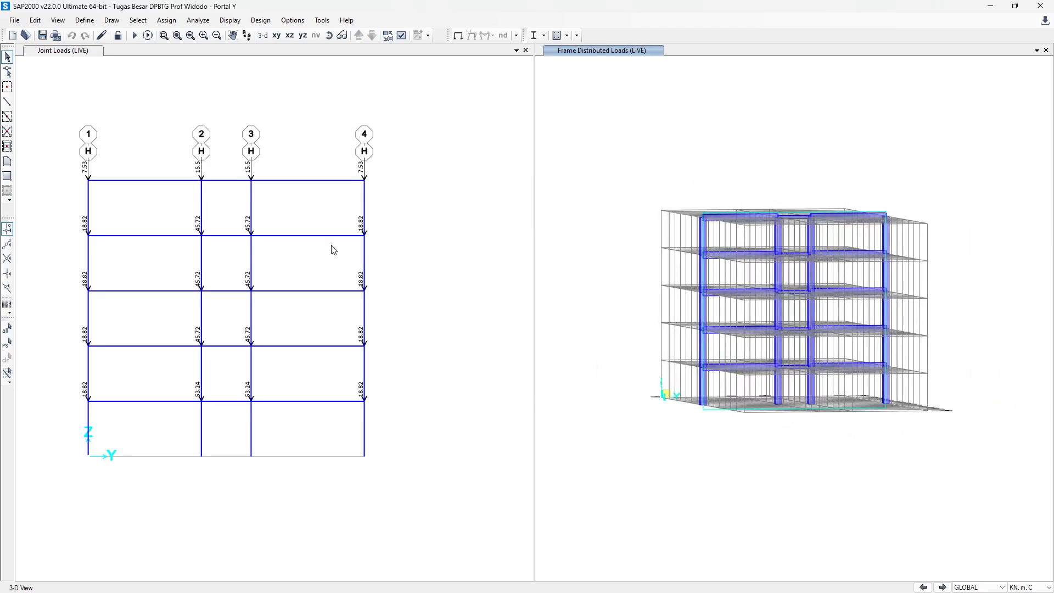